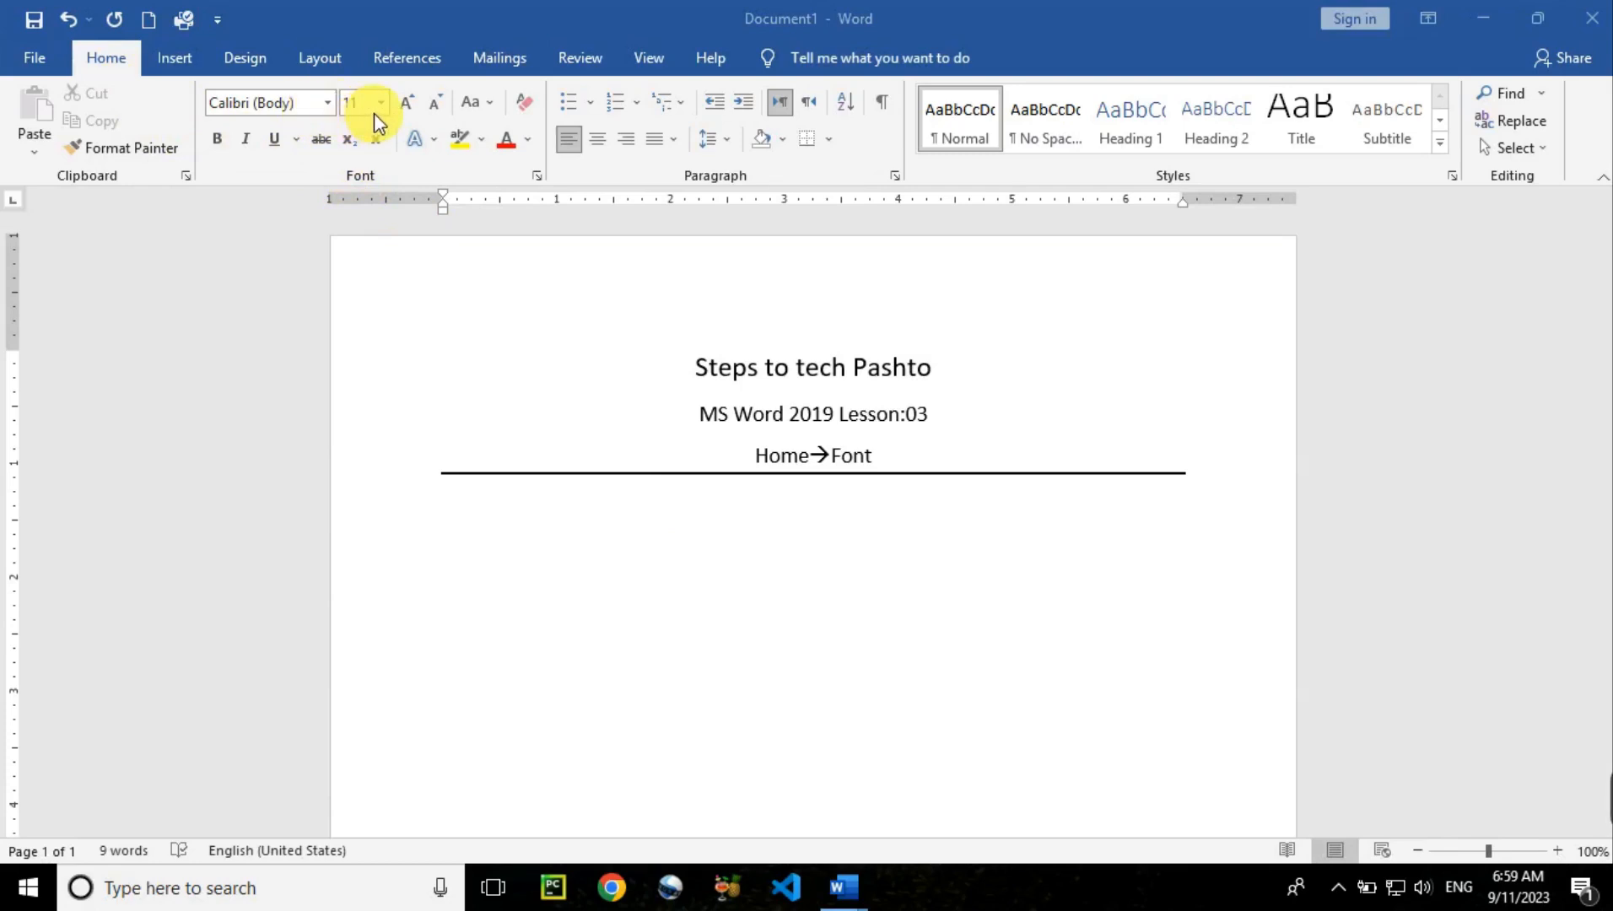
Glance at the Change Case options, then insert a sample paragraph with =rand(1)
left_click(491, 108)
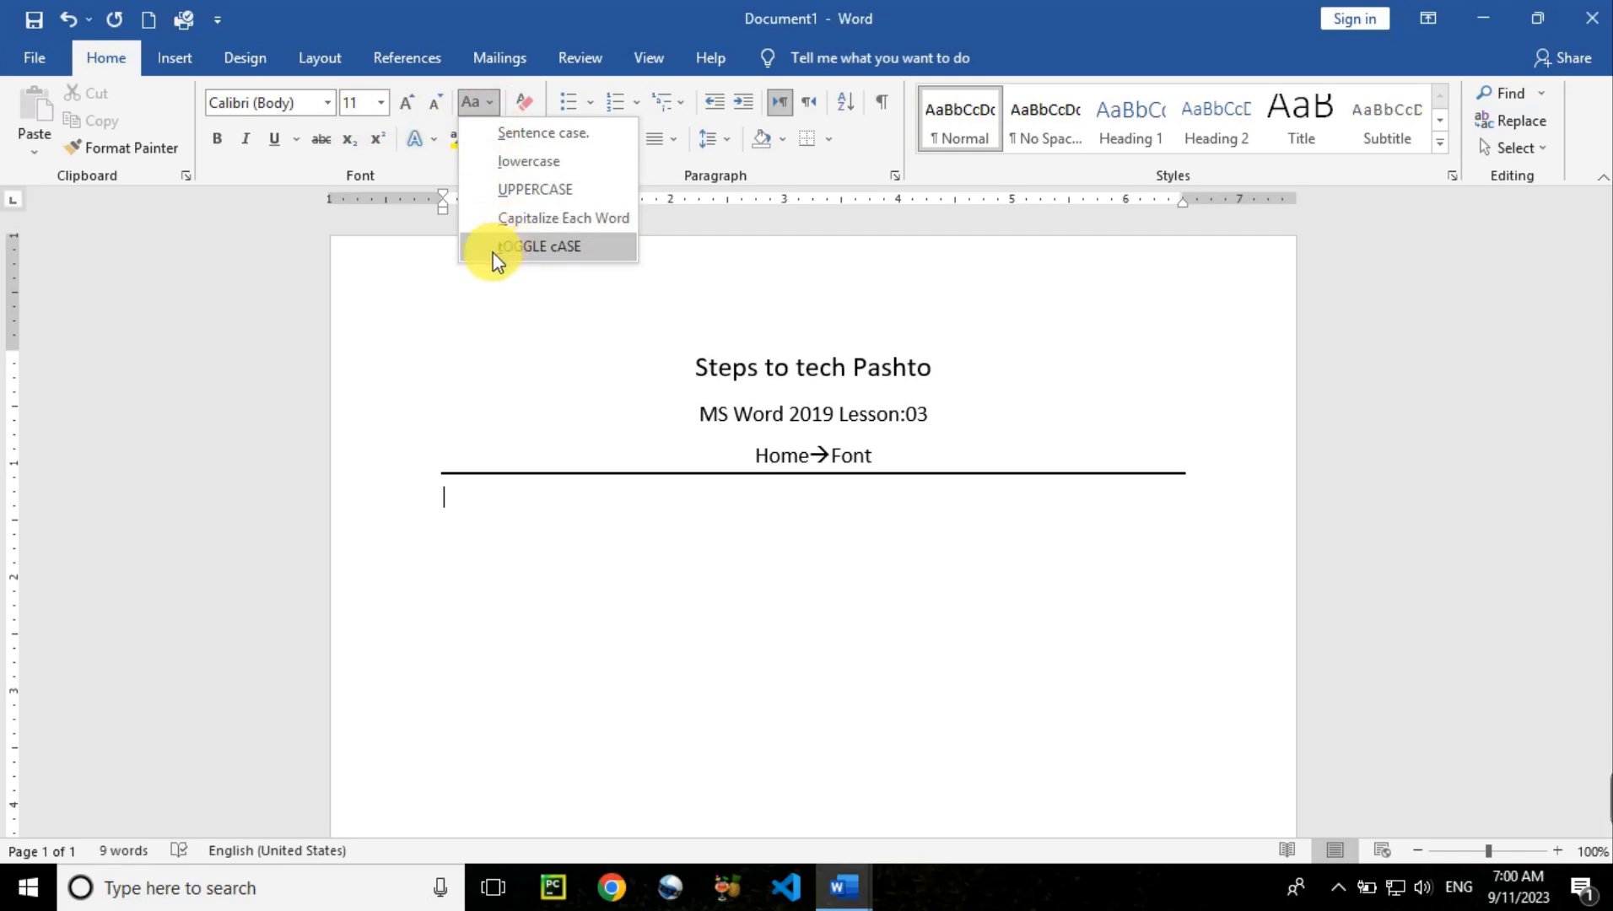
left_click(401, 269)
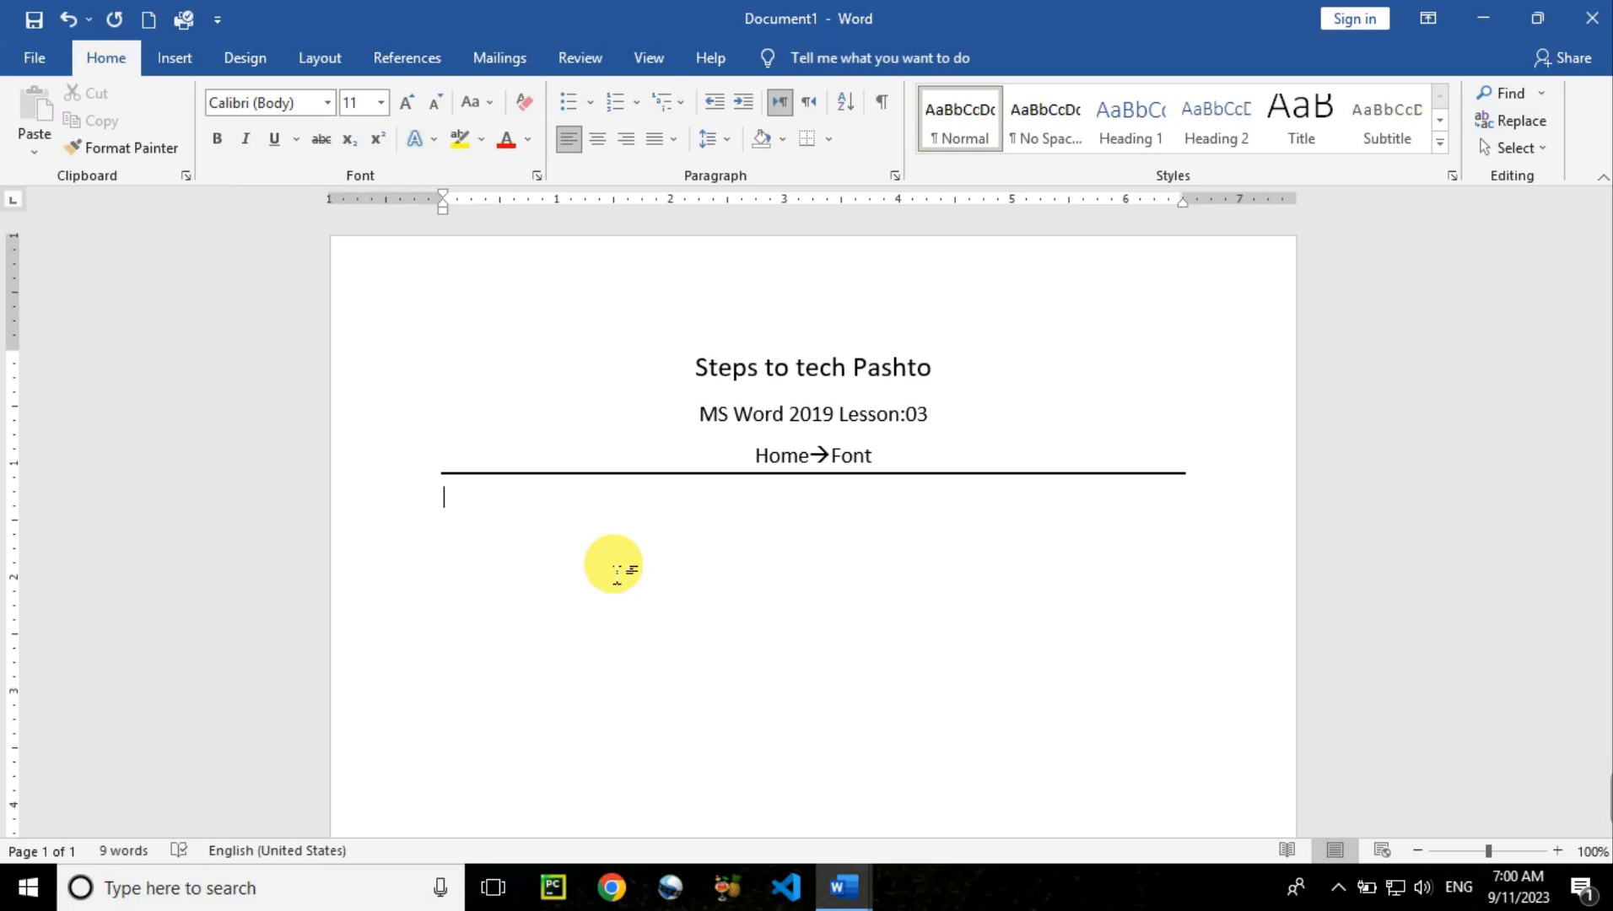
type("=rand")
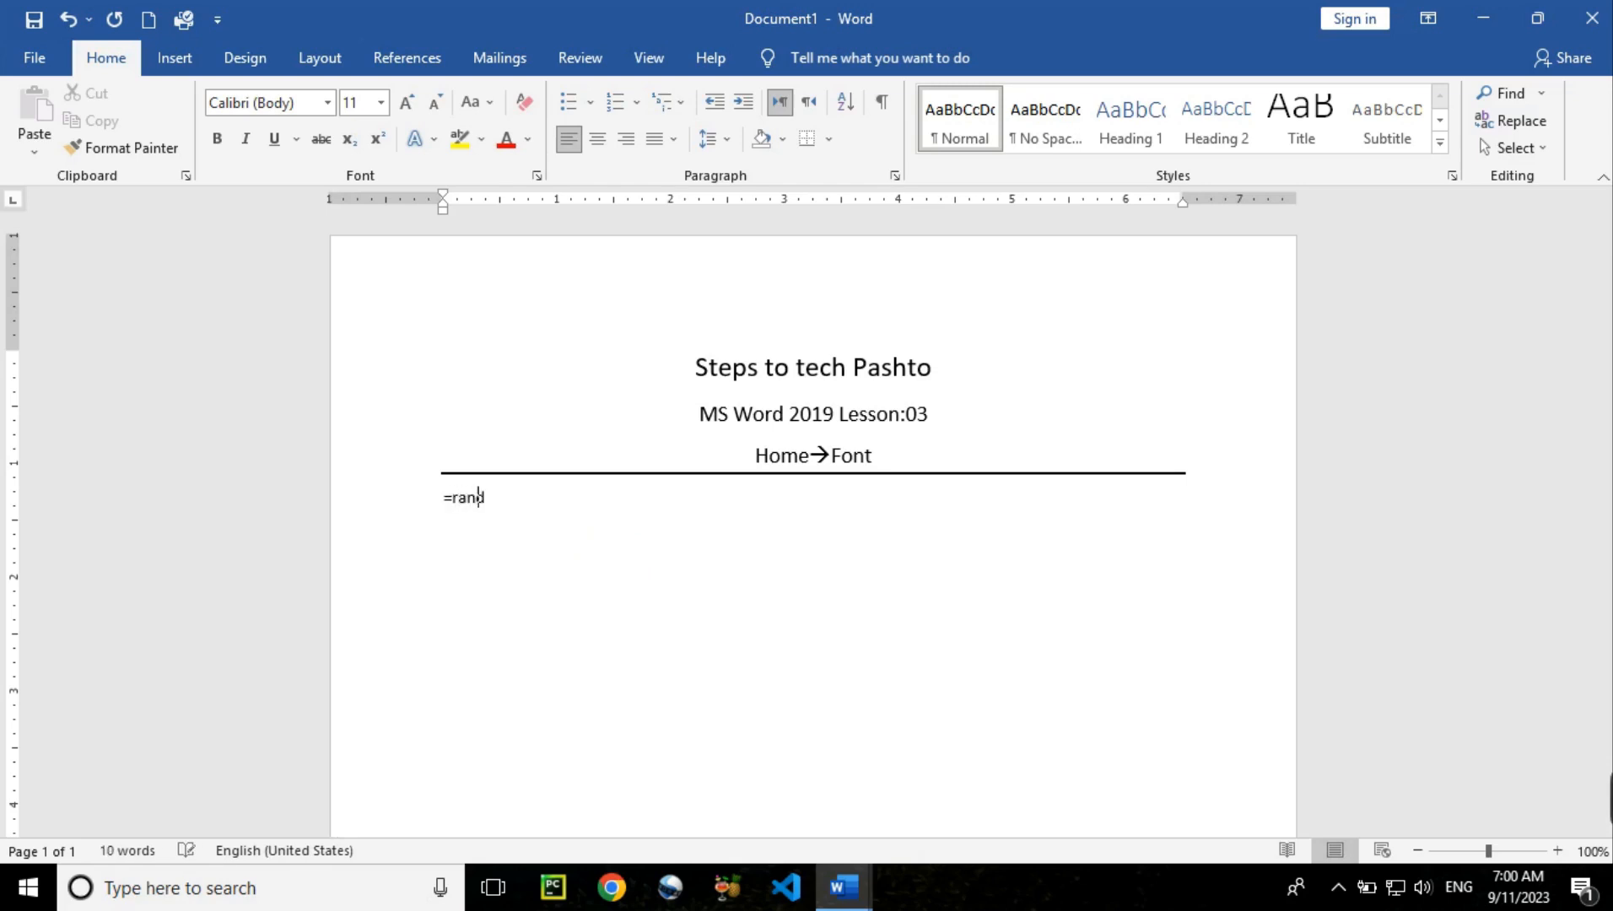
type("()")
key("Left")
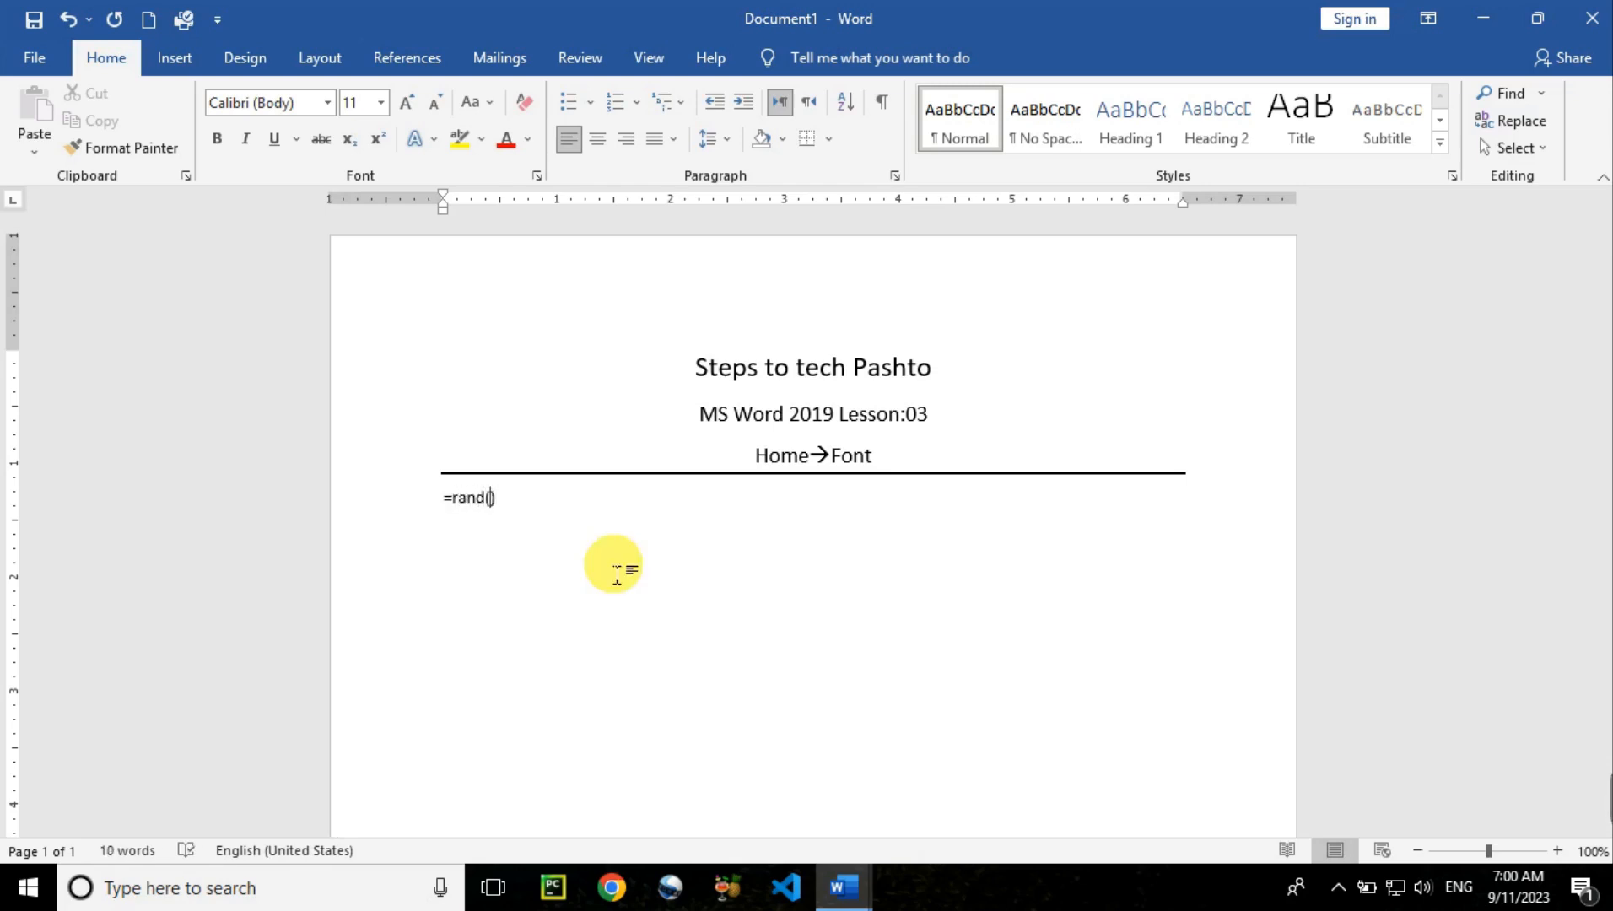
type("1")
key("Return")
Add a line reading 'MS Word 2019' above the sample paragraph and select it
key("Up")
key("Up")
key("Up")
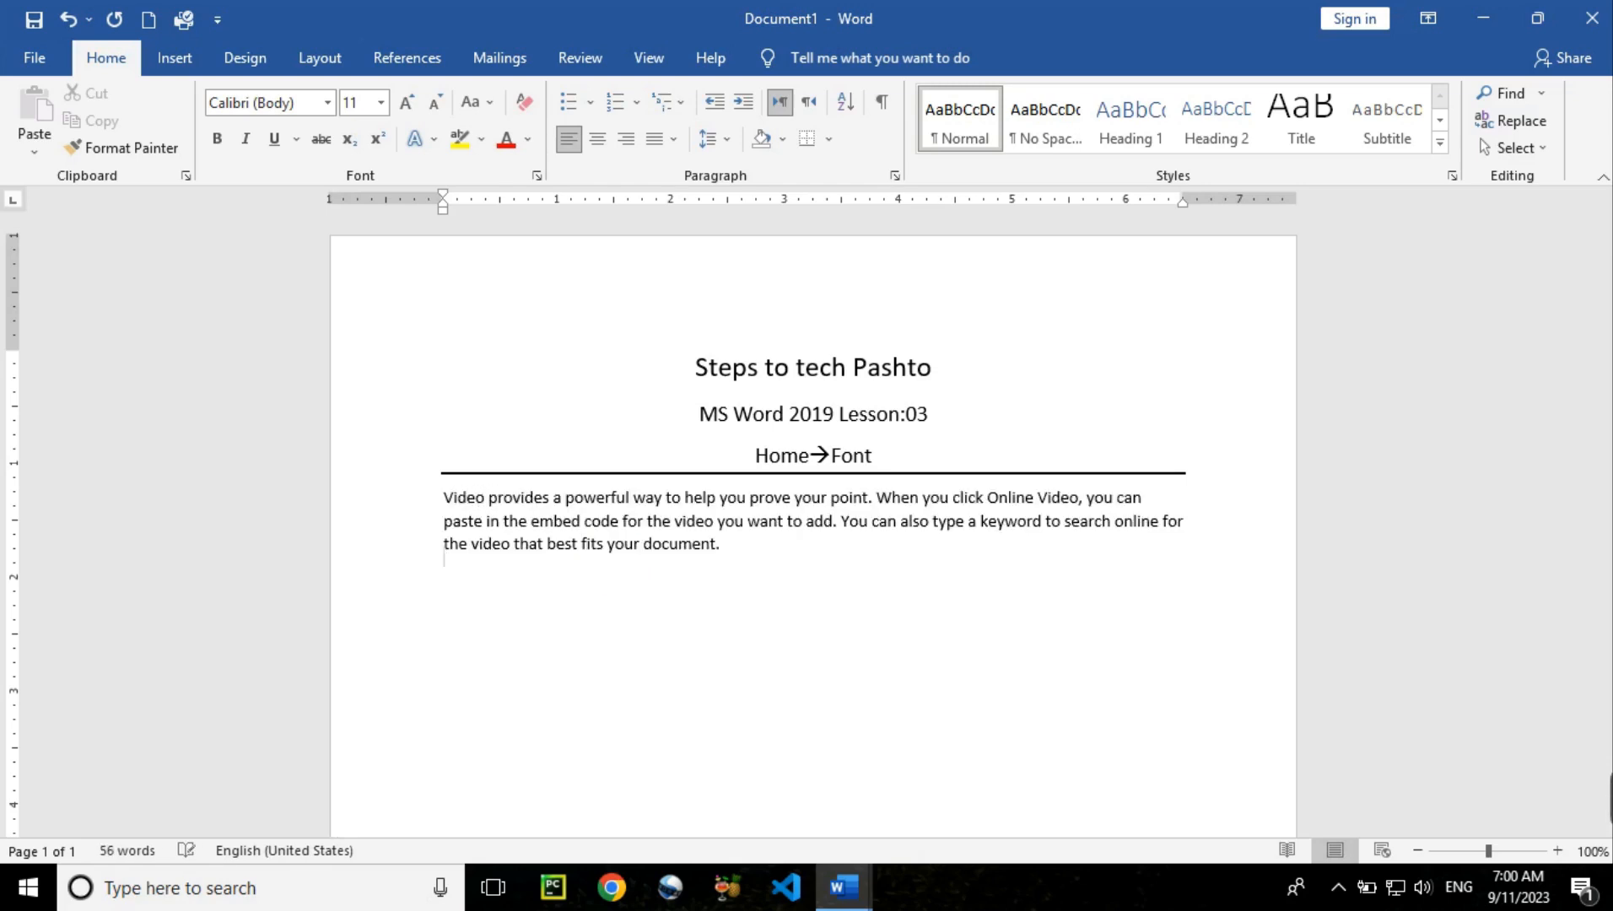
key("Return")
key("Up")
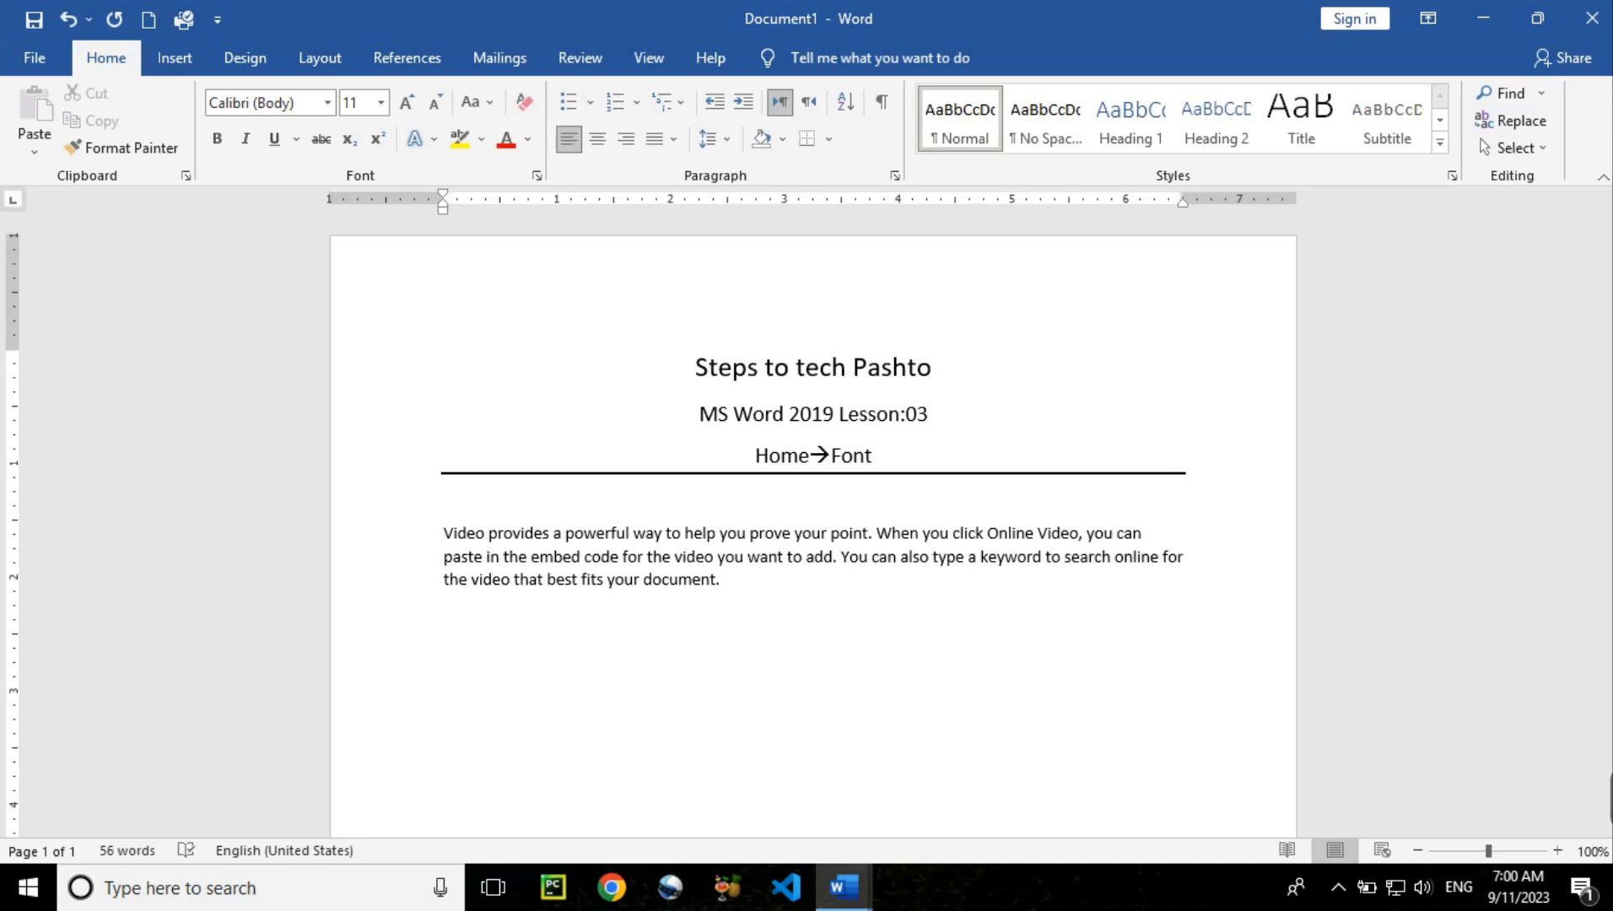
type("MS Word 2019")
left_click(755, 665)
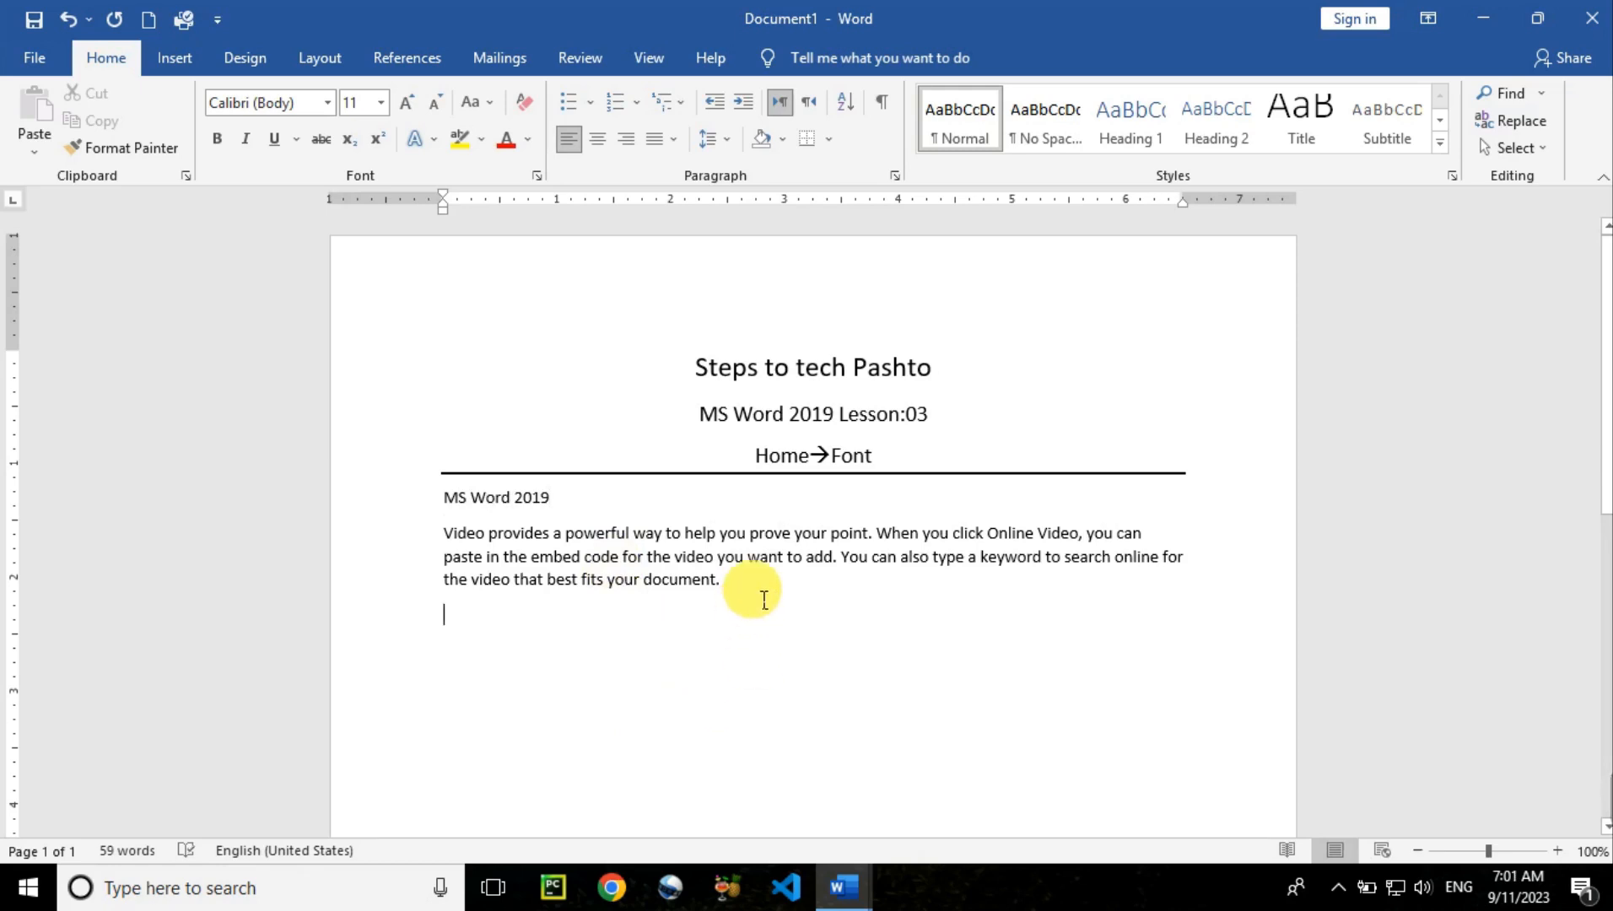
left_click_drag(555, 497, 442, 501)
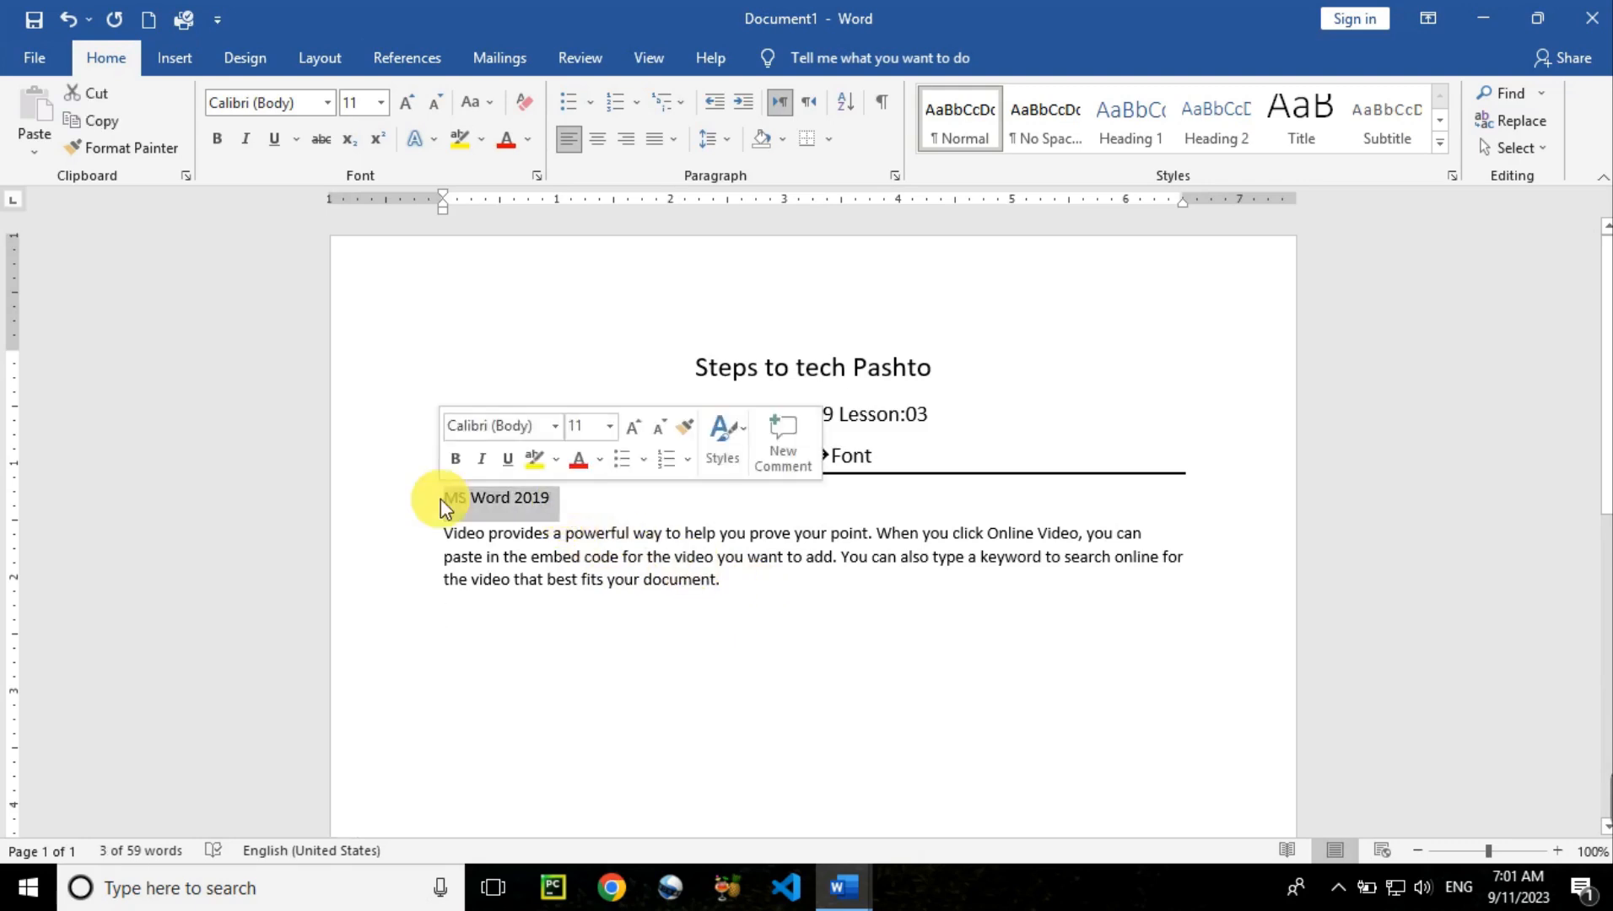
Make the MS Word 2019 line 18 pt and the sample paragraph 12 pt
left_click(381, 104)
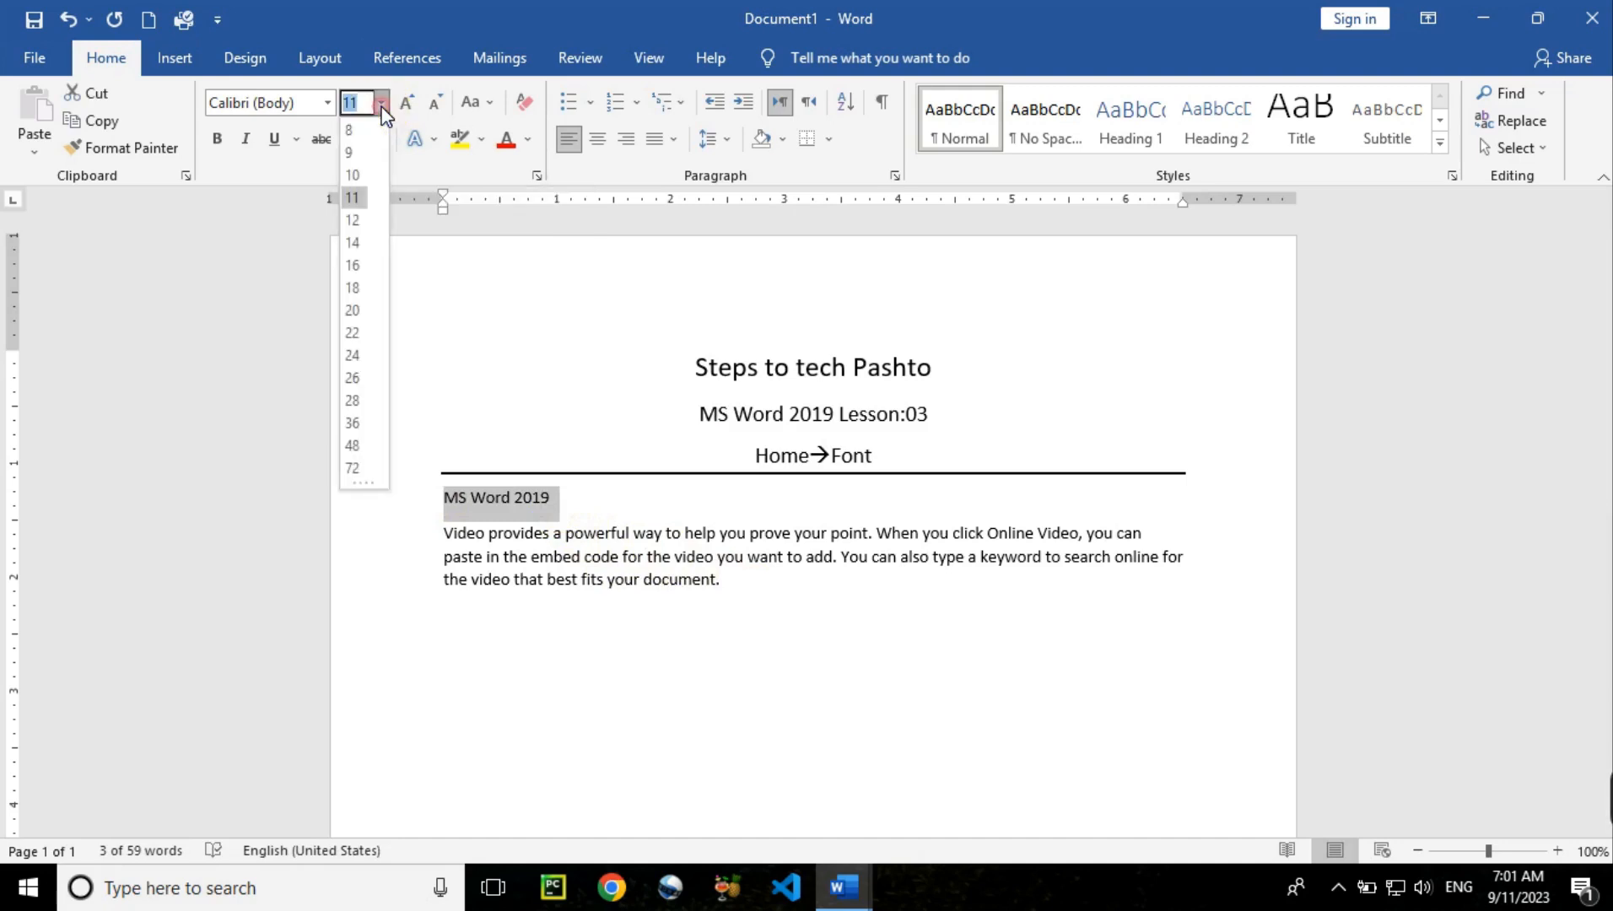
left_click(357, 287)
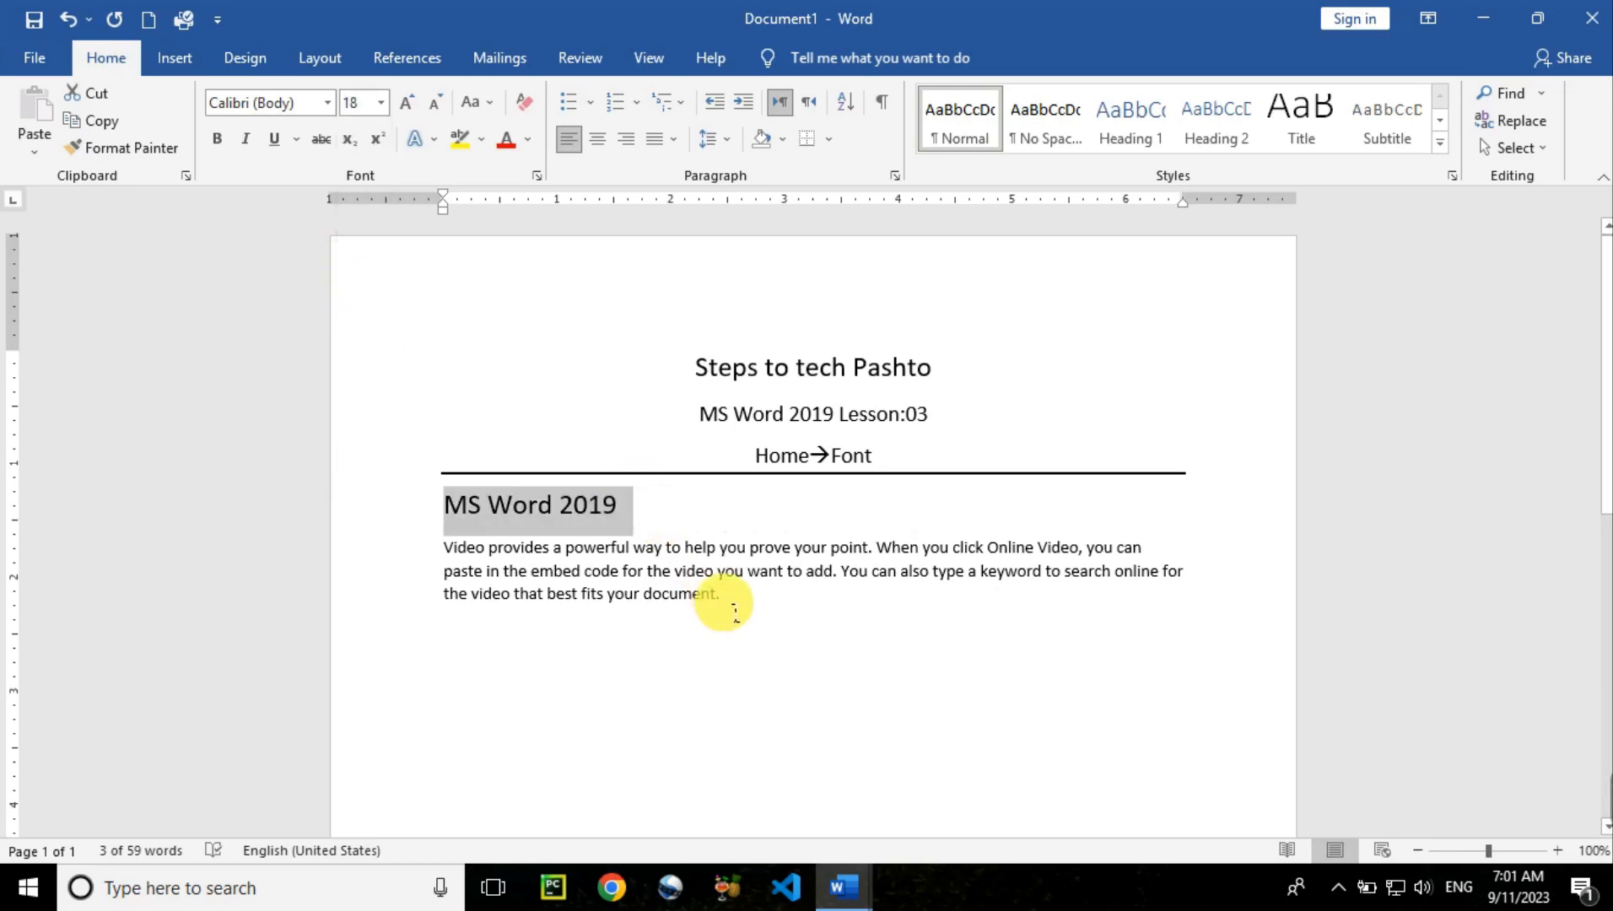
left_click_drag(719, 595, 435, 545)
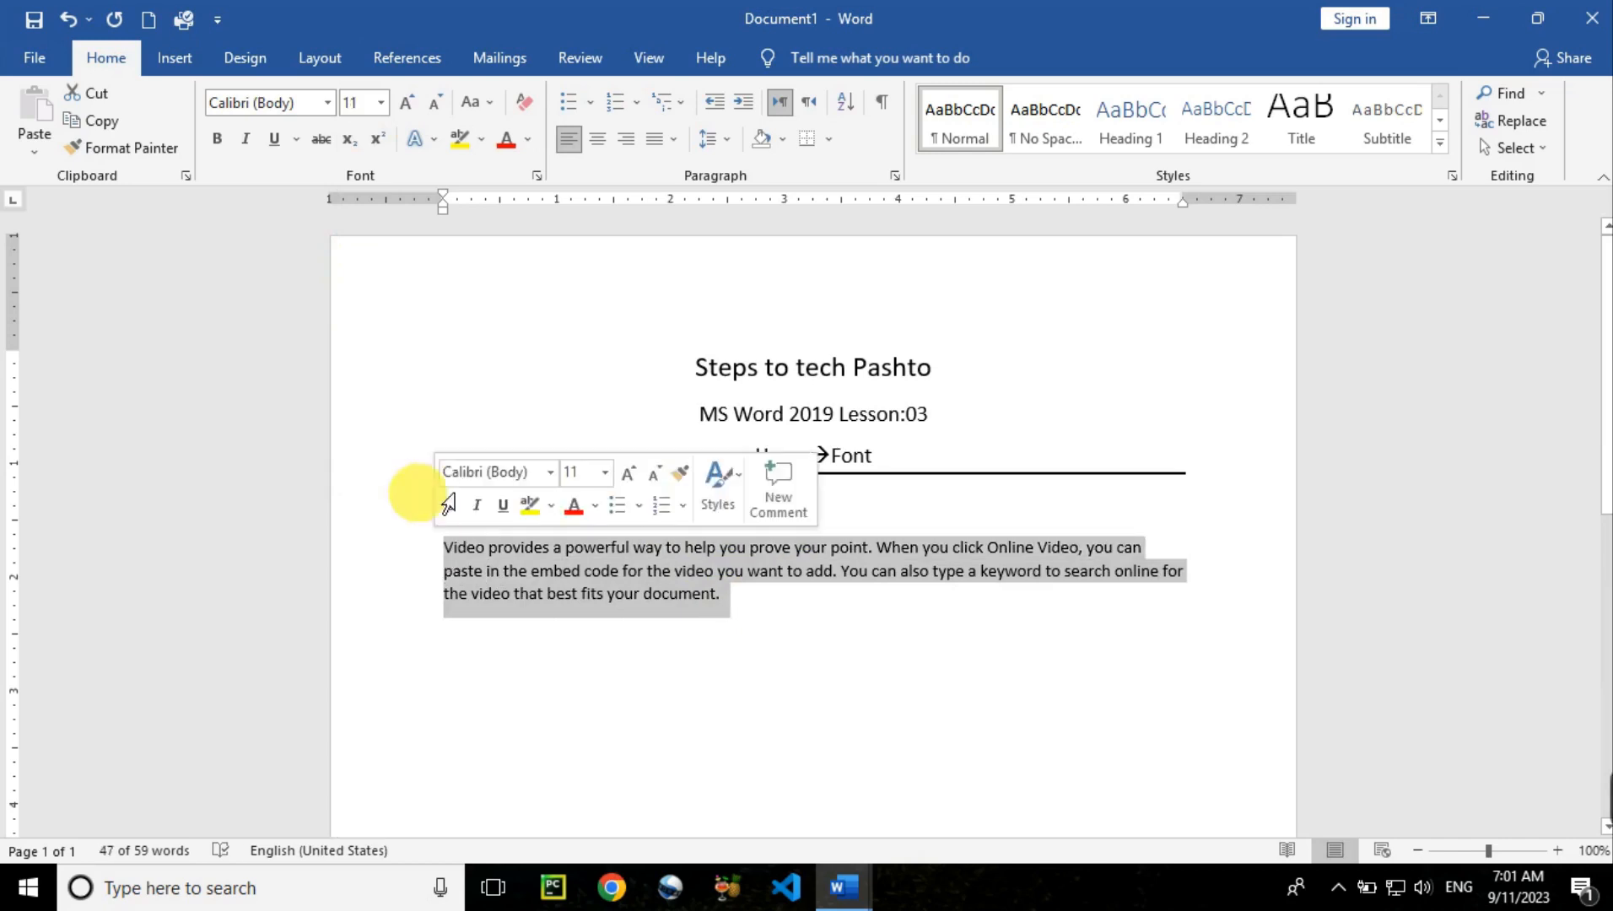
left_click(384, 103)
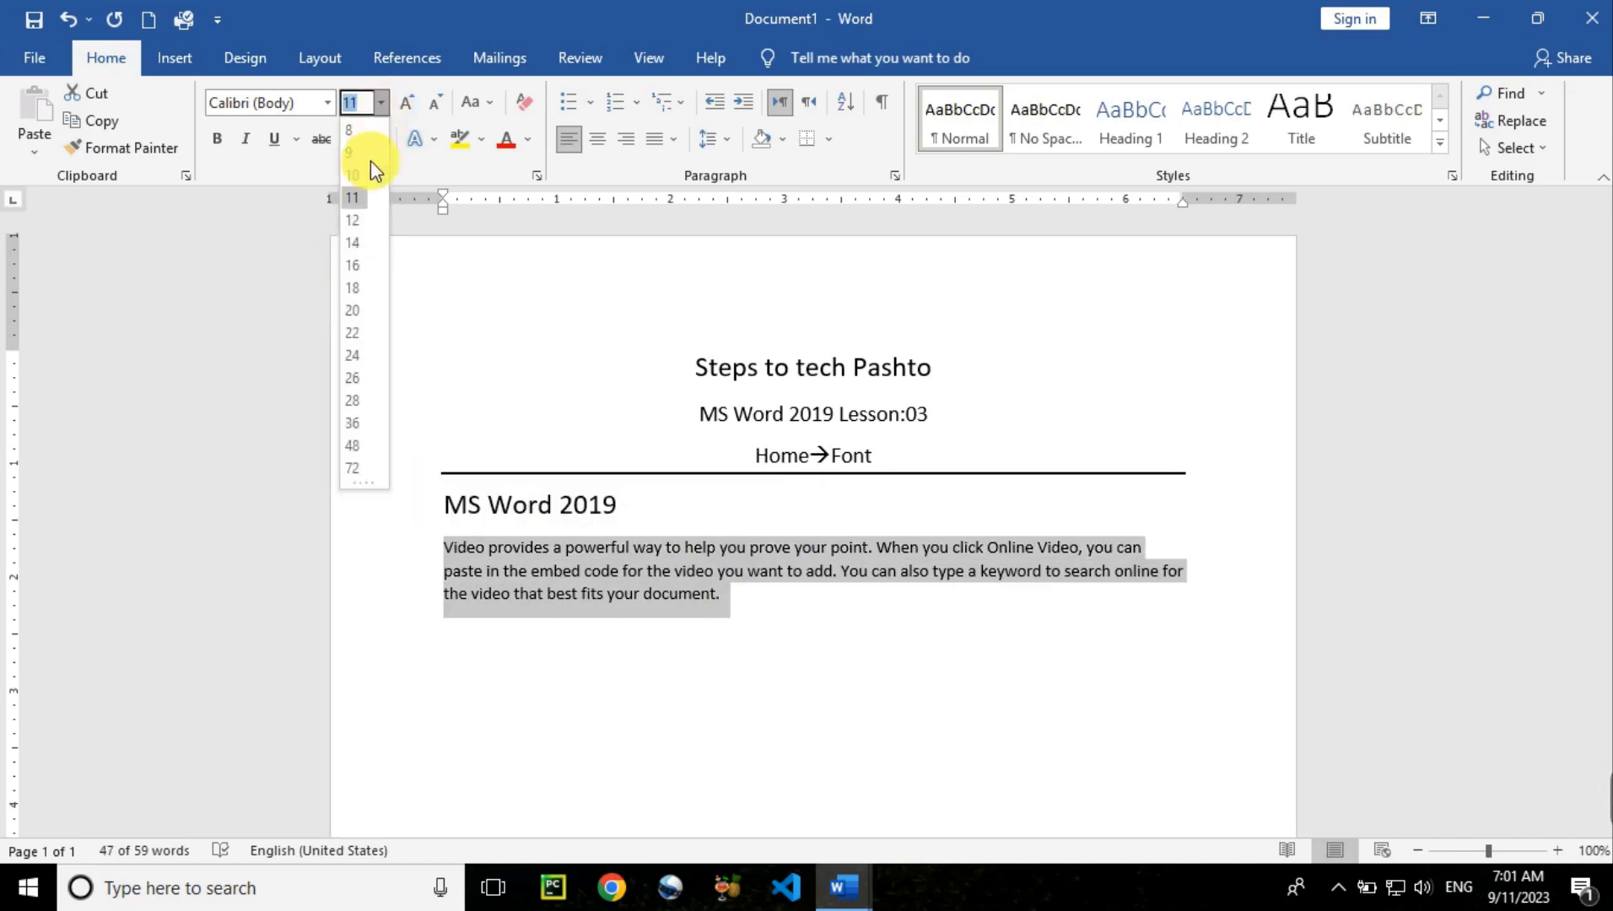
left_click(356, 222)
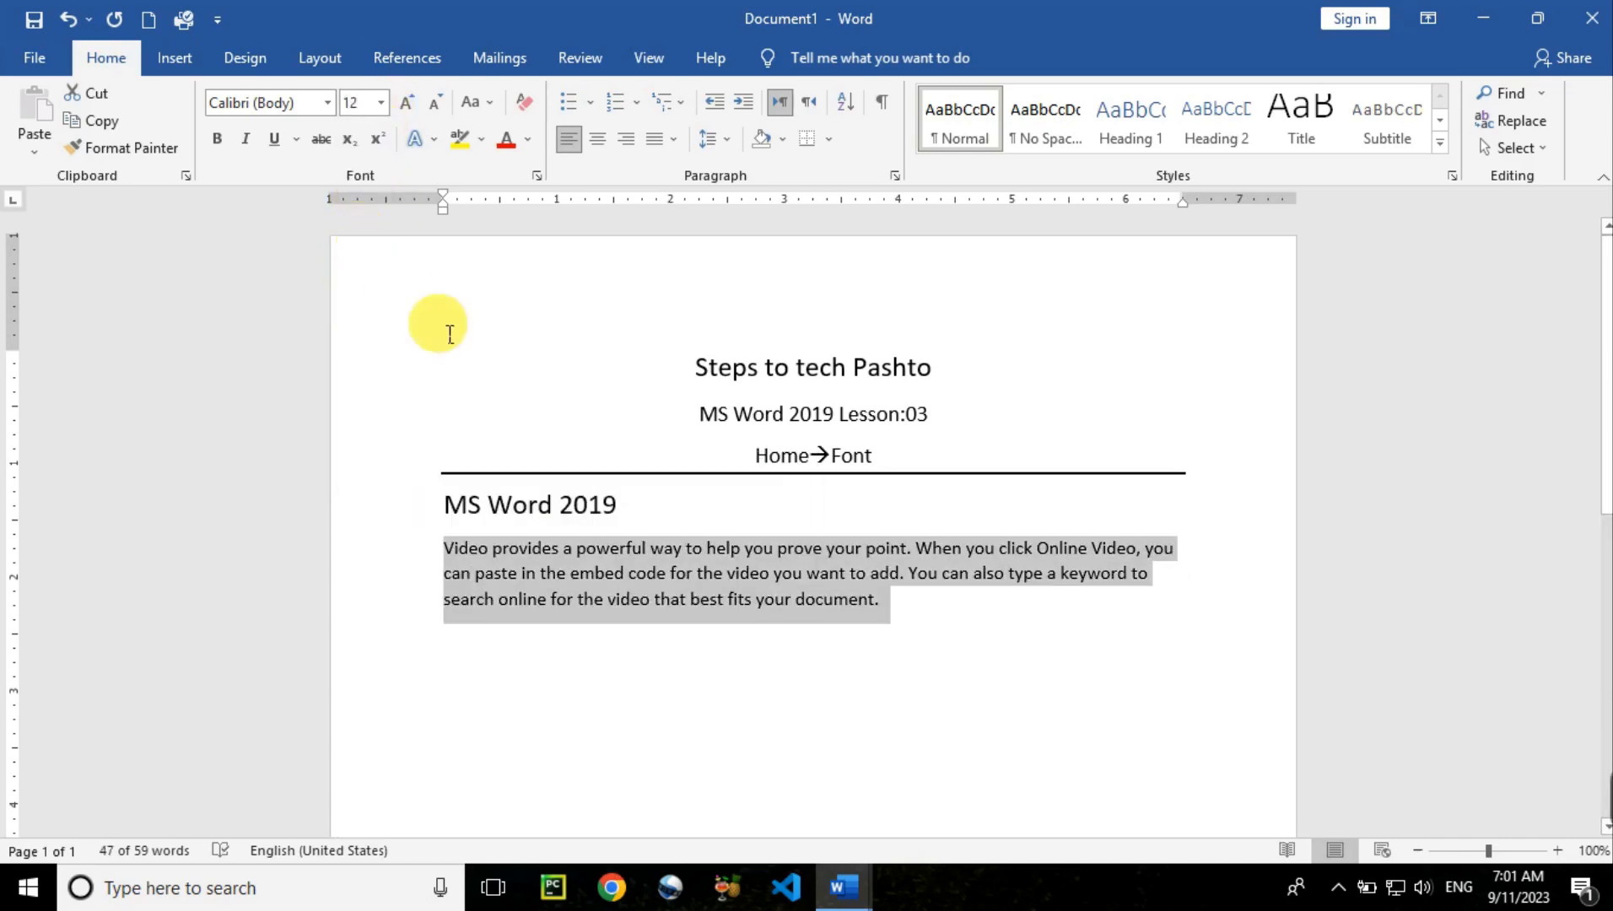
Reselect the MS Word 2019 heading to give it a new font
left_click_drag(646, 509, 440, 507)
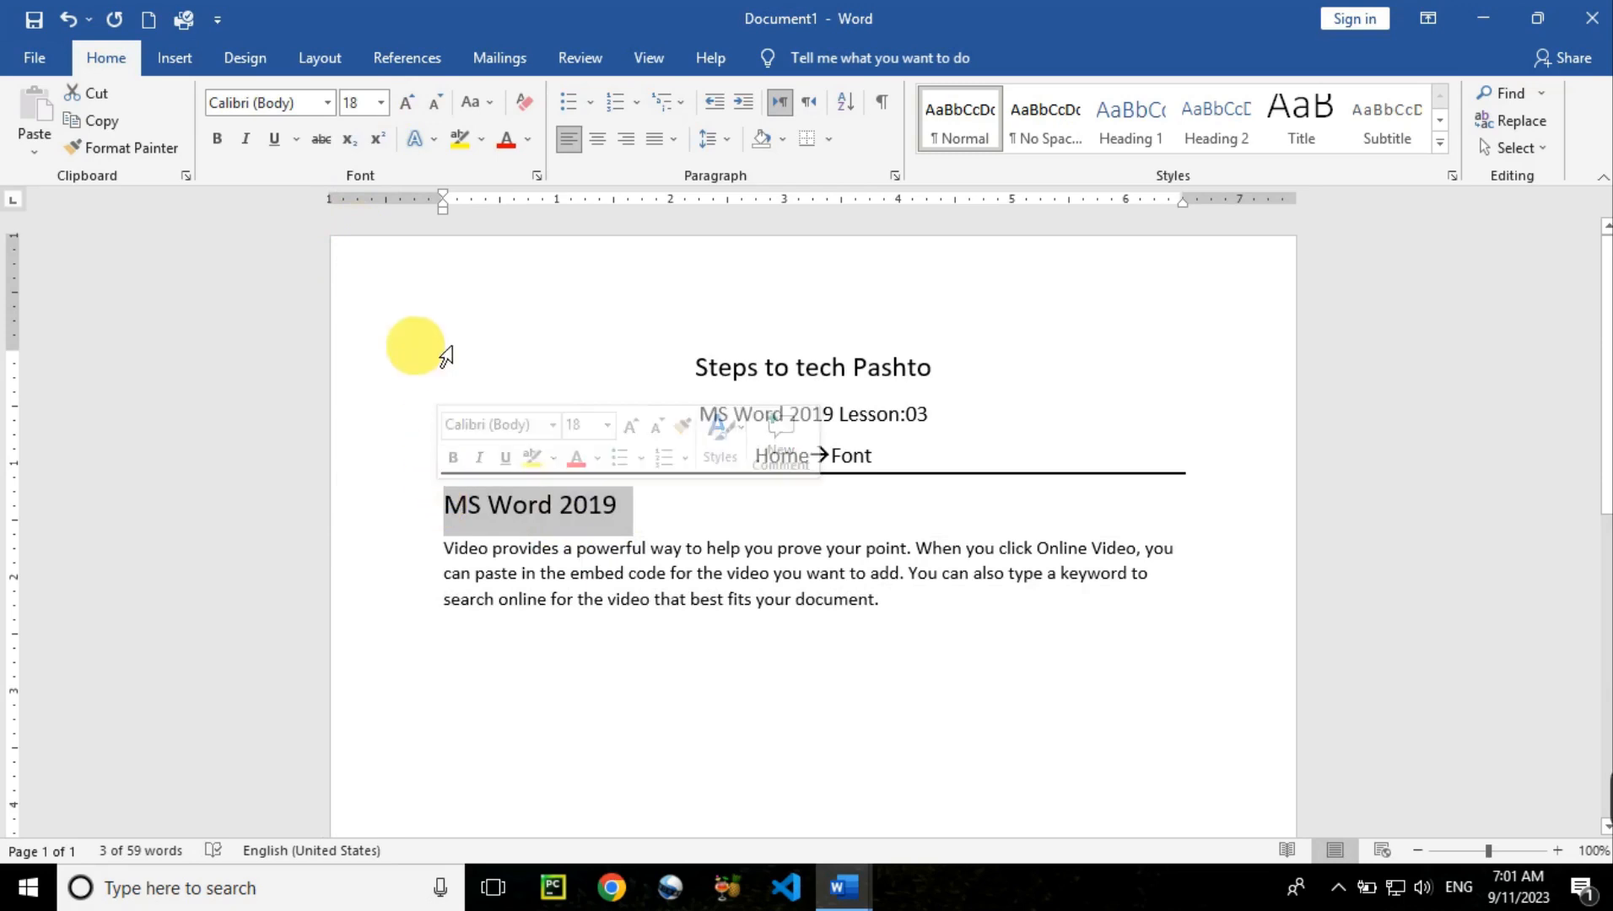
left_click(328, 104)
left_click(329, 108)
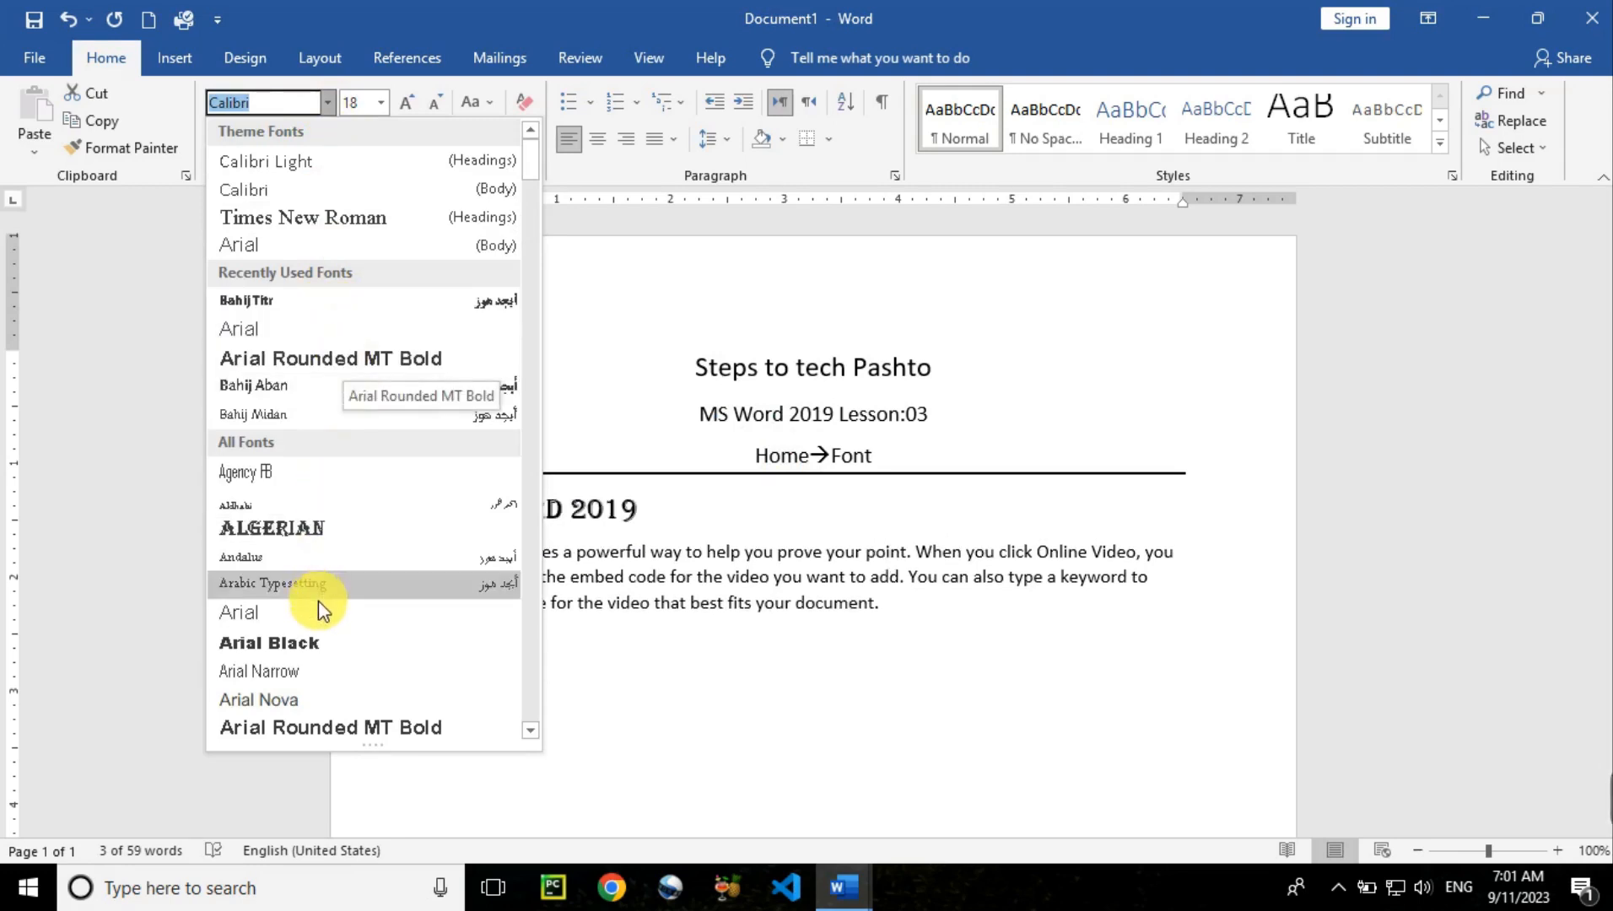
Try Arial Black on the heading and keep the sample paragraph in Calibri
left_click(320, 647)
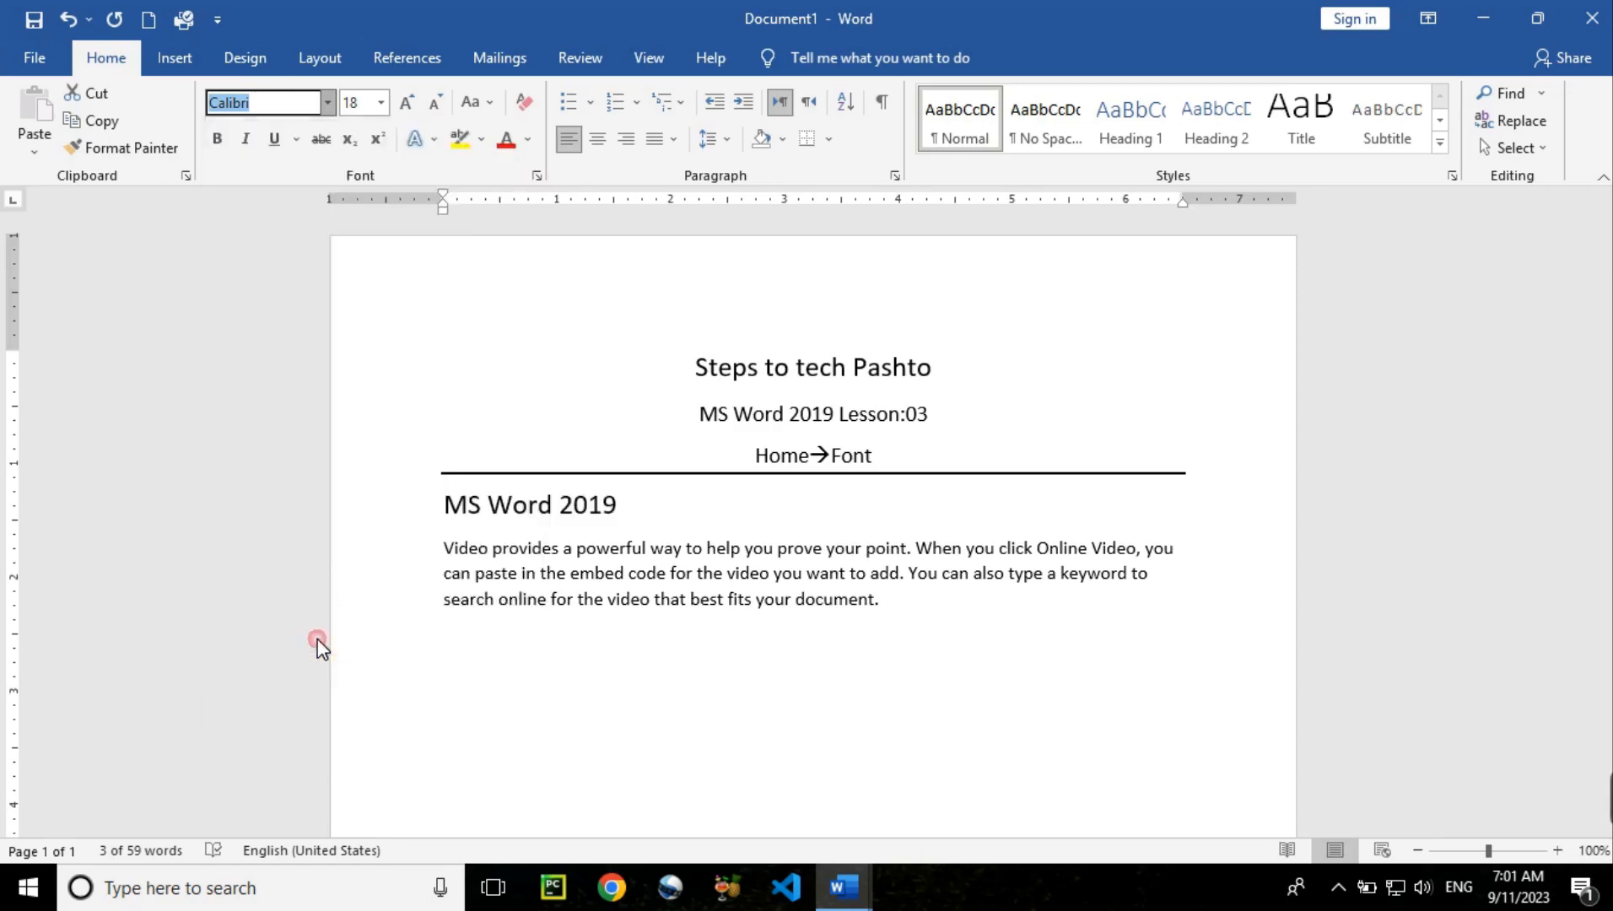
left_click(479, 602)
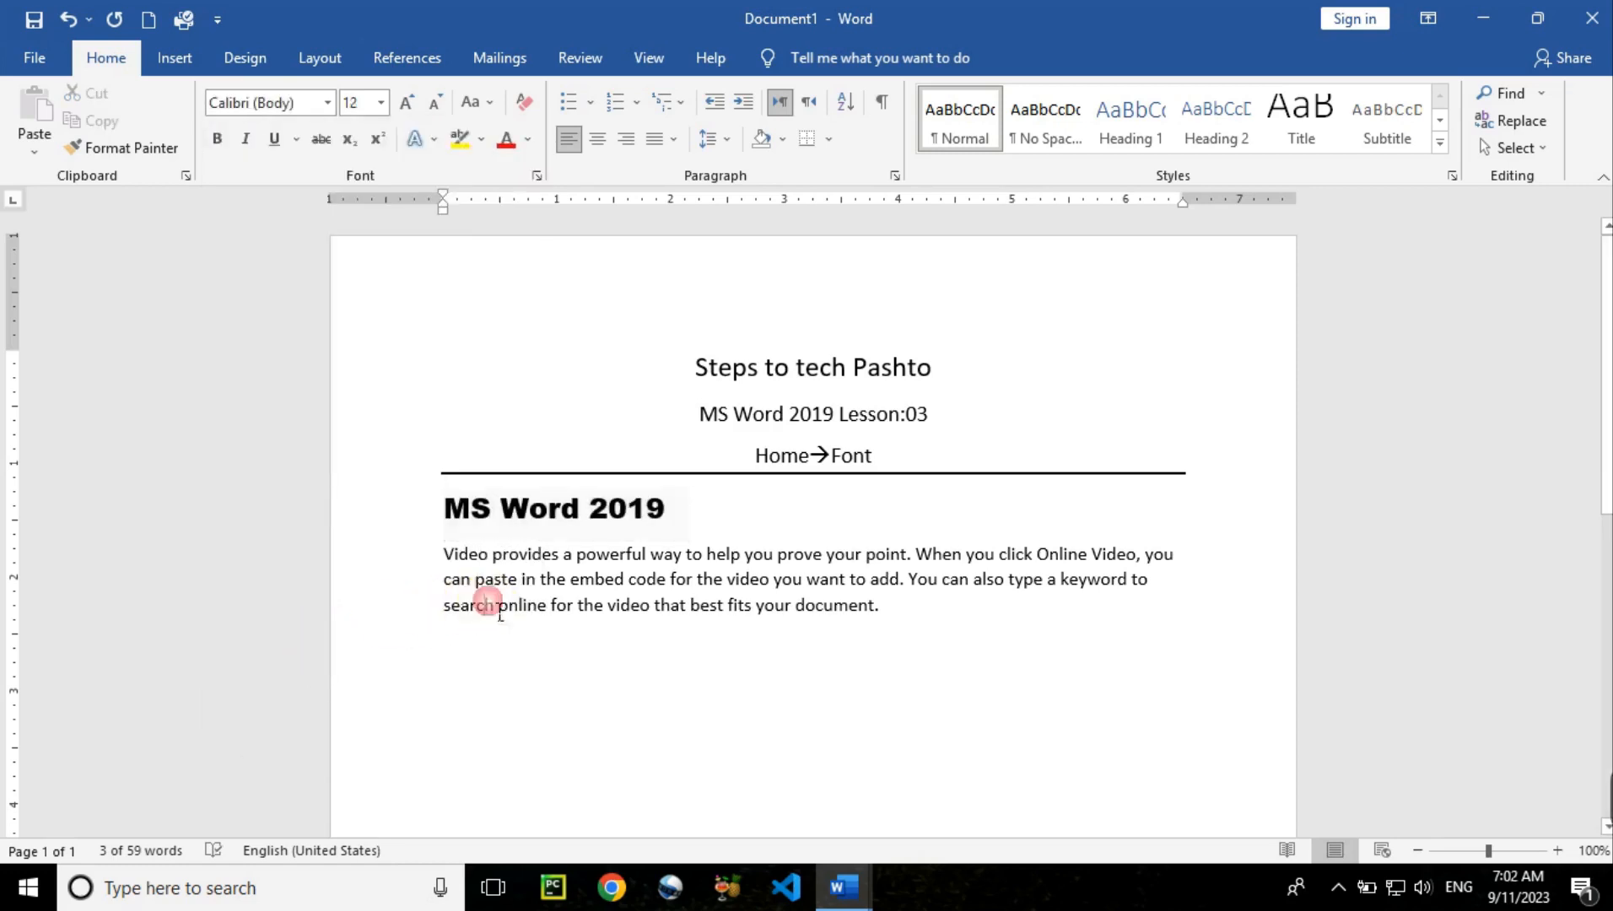
left_click_drag(446, 557, 894, 617)
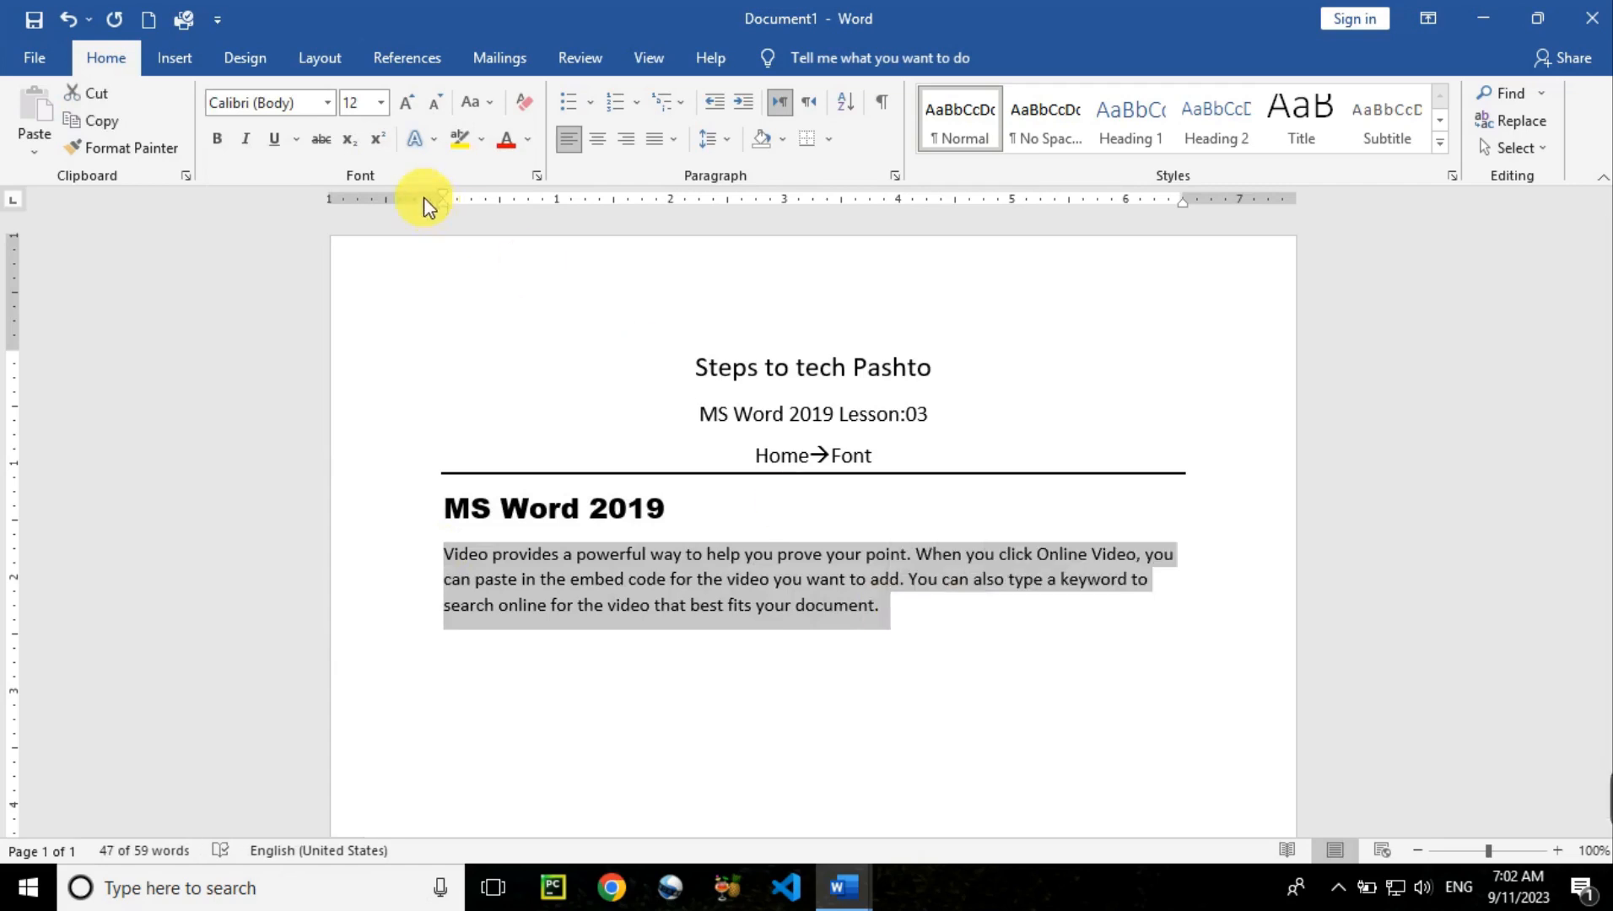
left_click(329, 103)
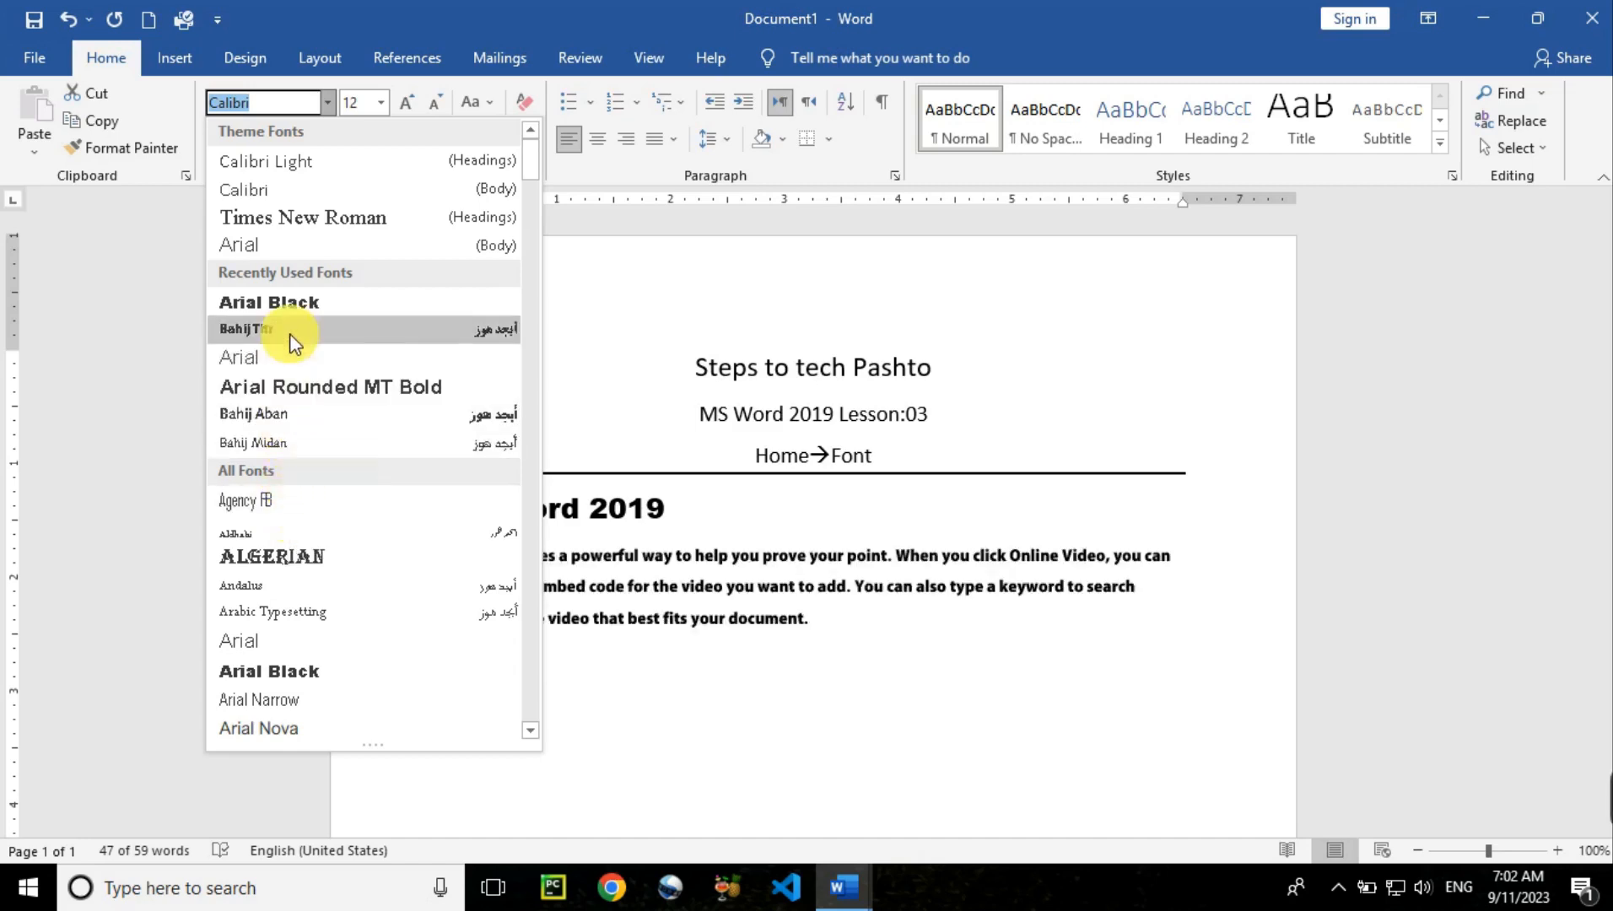
left_click(283, 193)
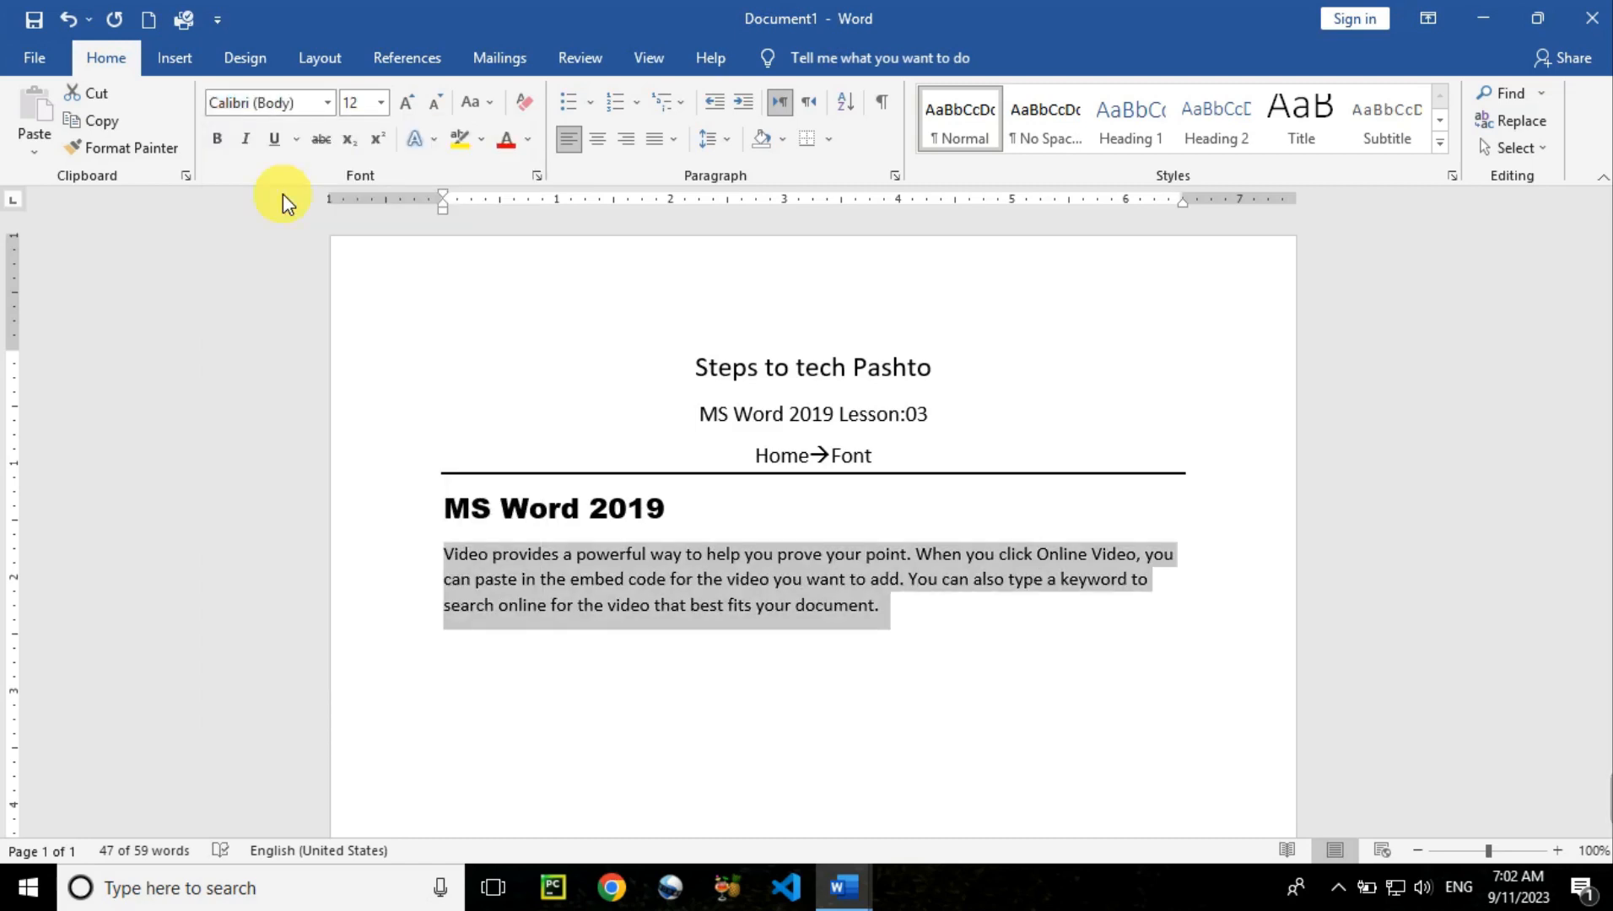
Change the MS Word 2019 heading font to Calibri Light
left_click_drag(704, 517, 426, 511)
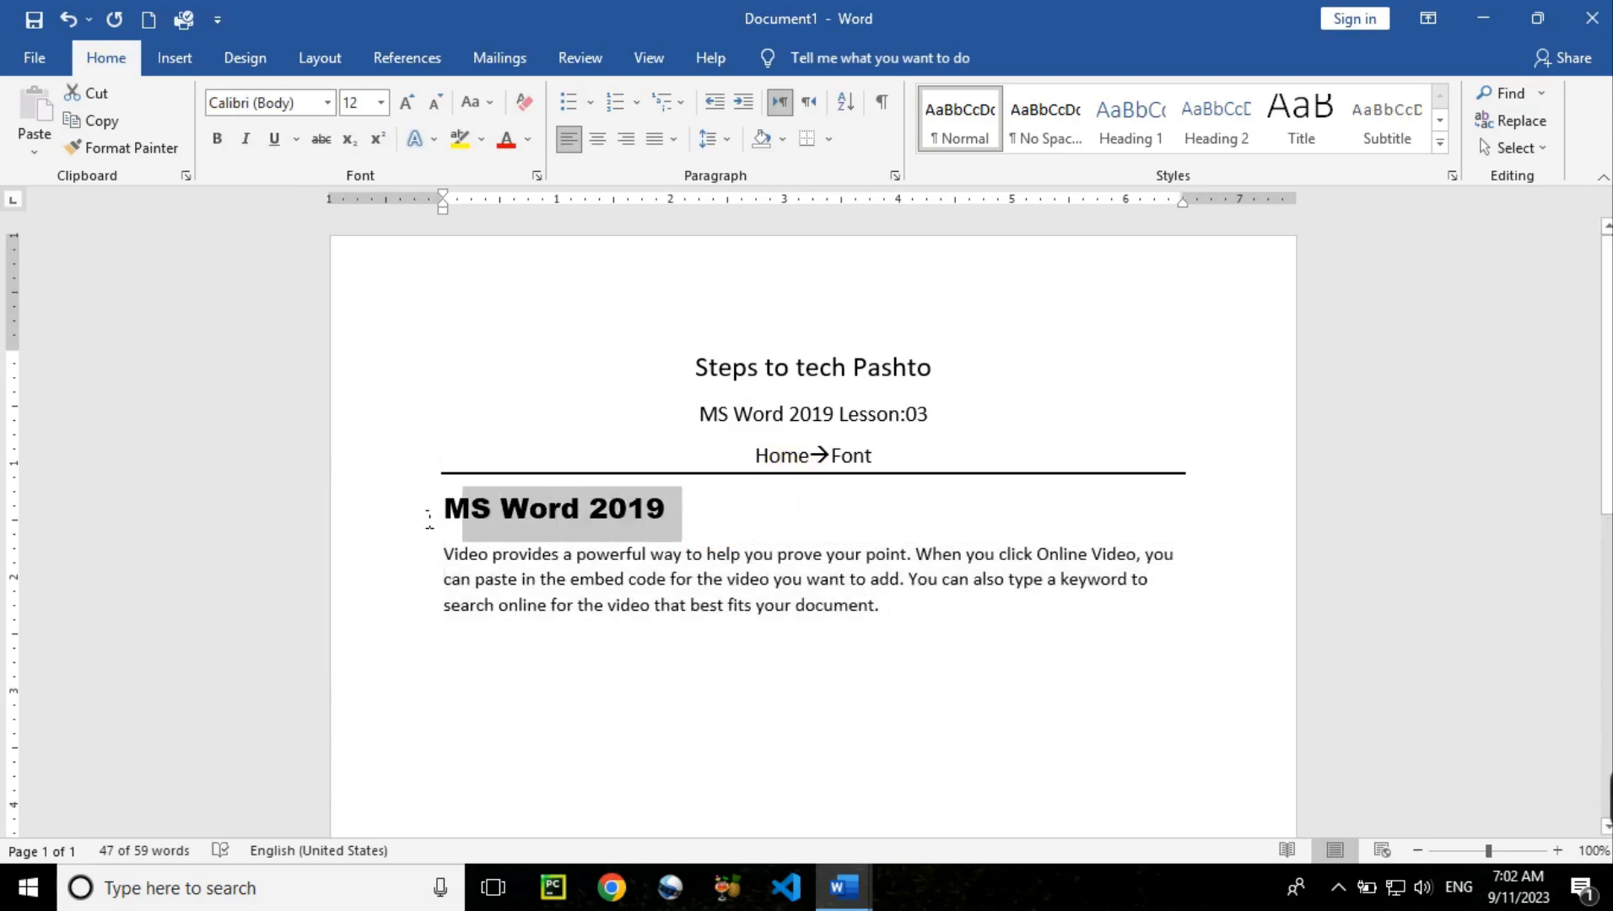
left_click(328, 102)
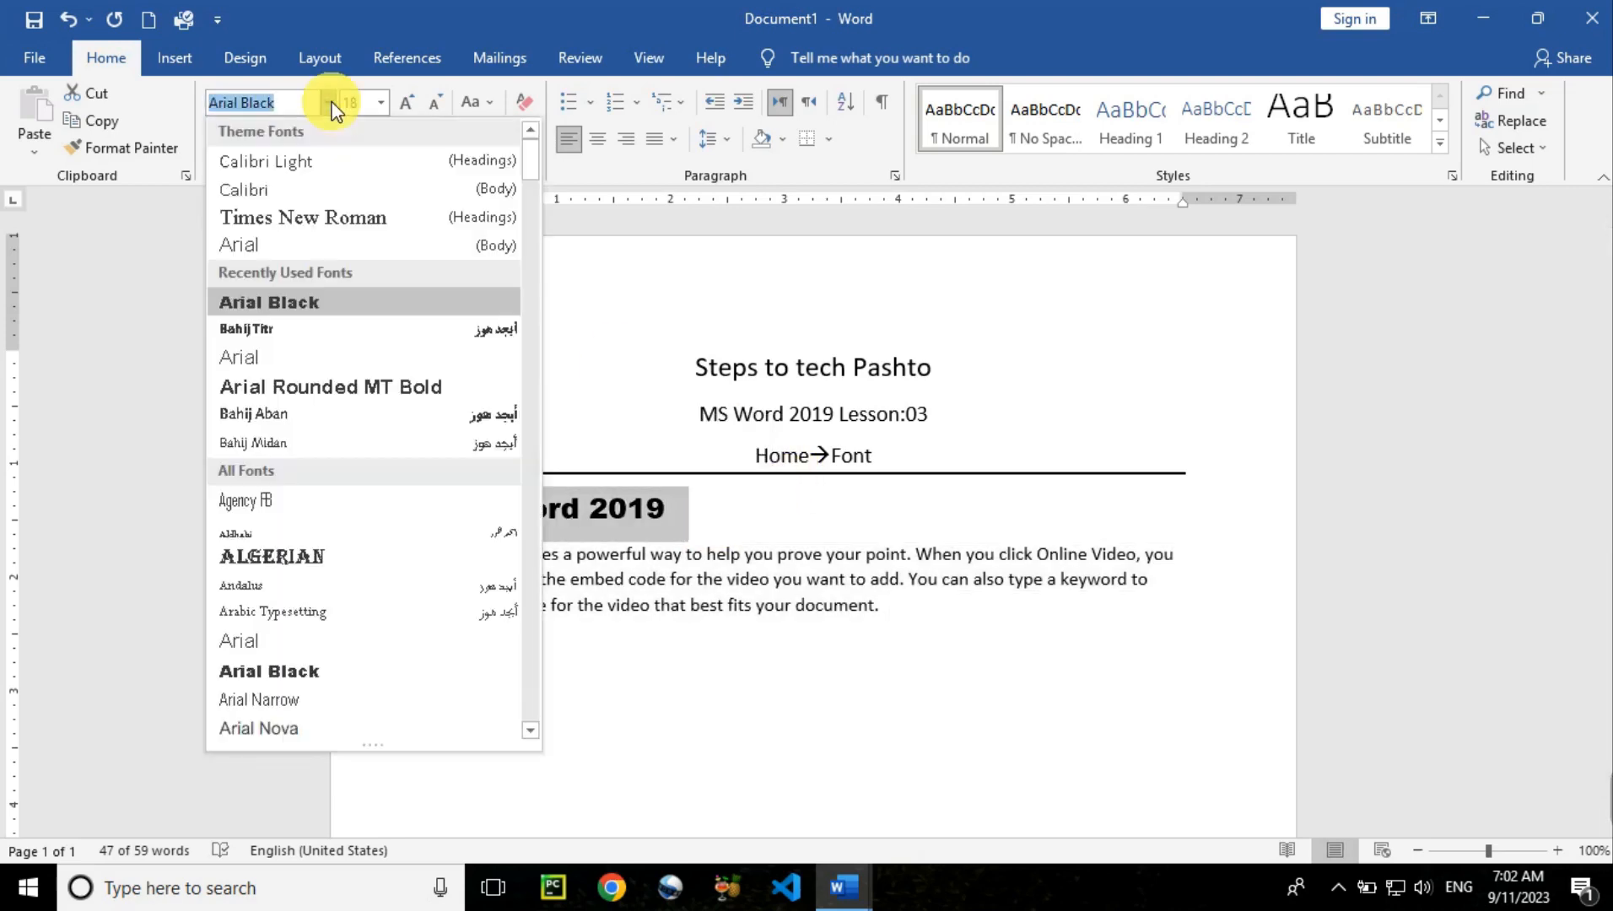
left_click(346, 164)
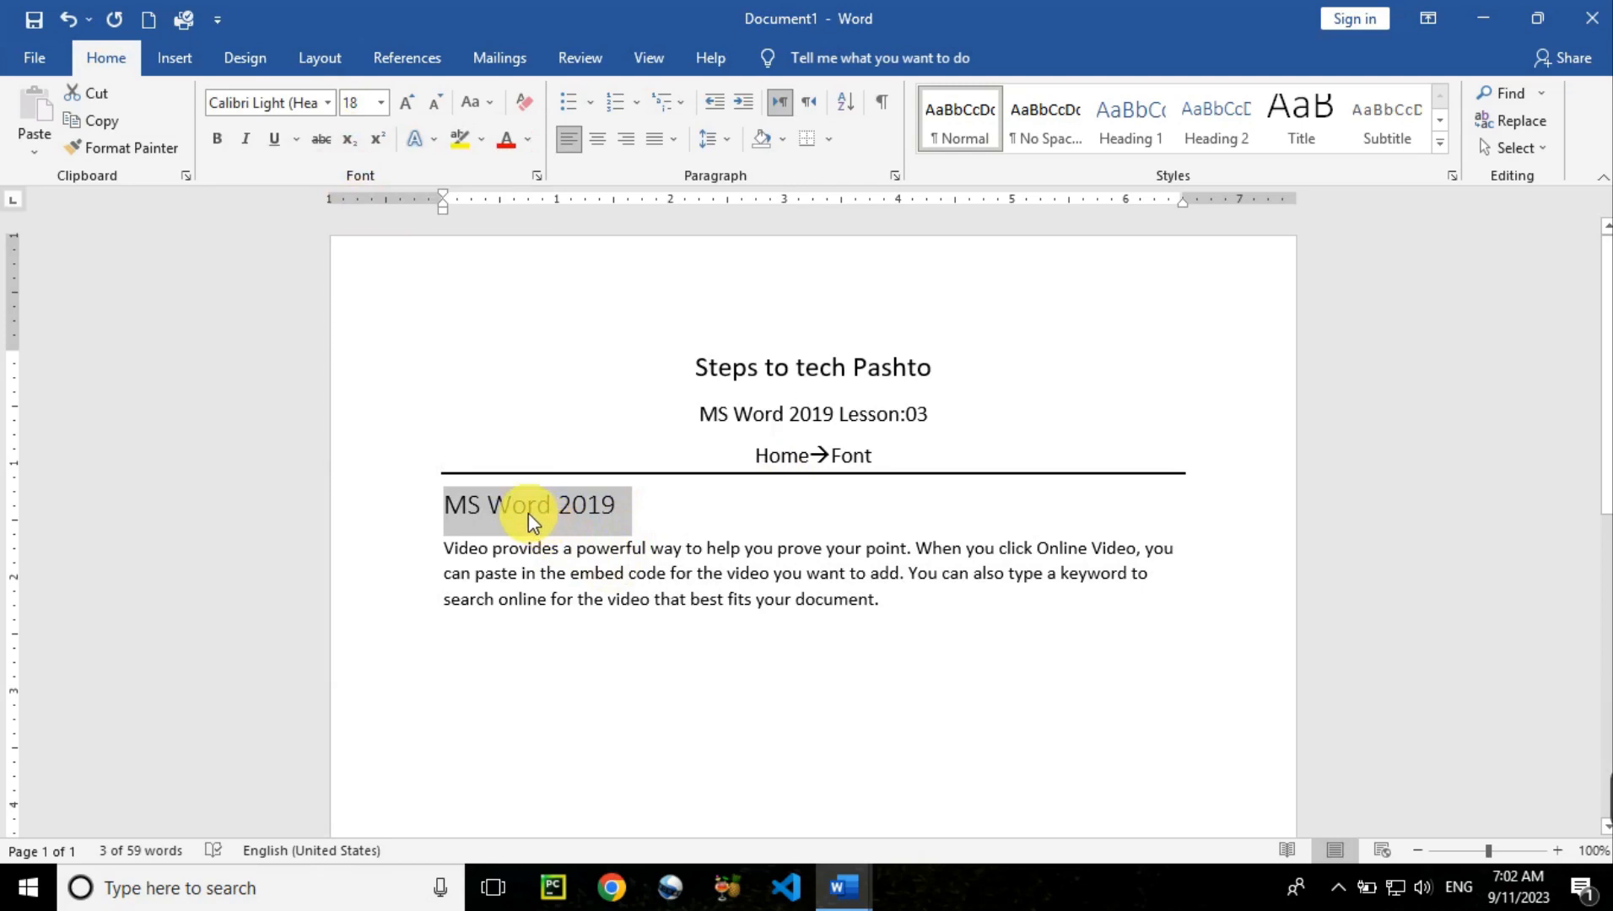
Toggle bold on and off for the MS Word 2019 line with the Bold button and Ctrl+B
left_click(222, 144)
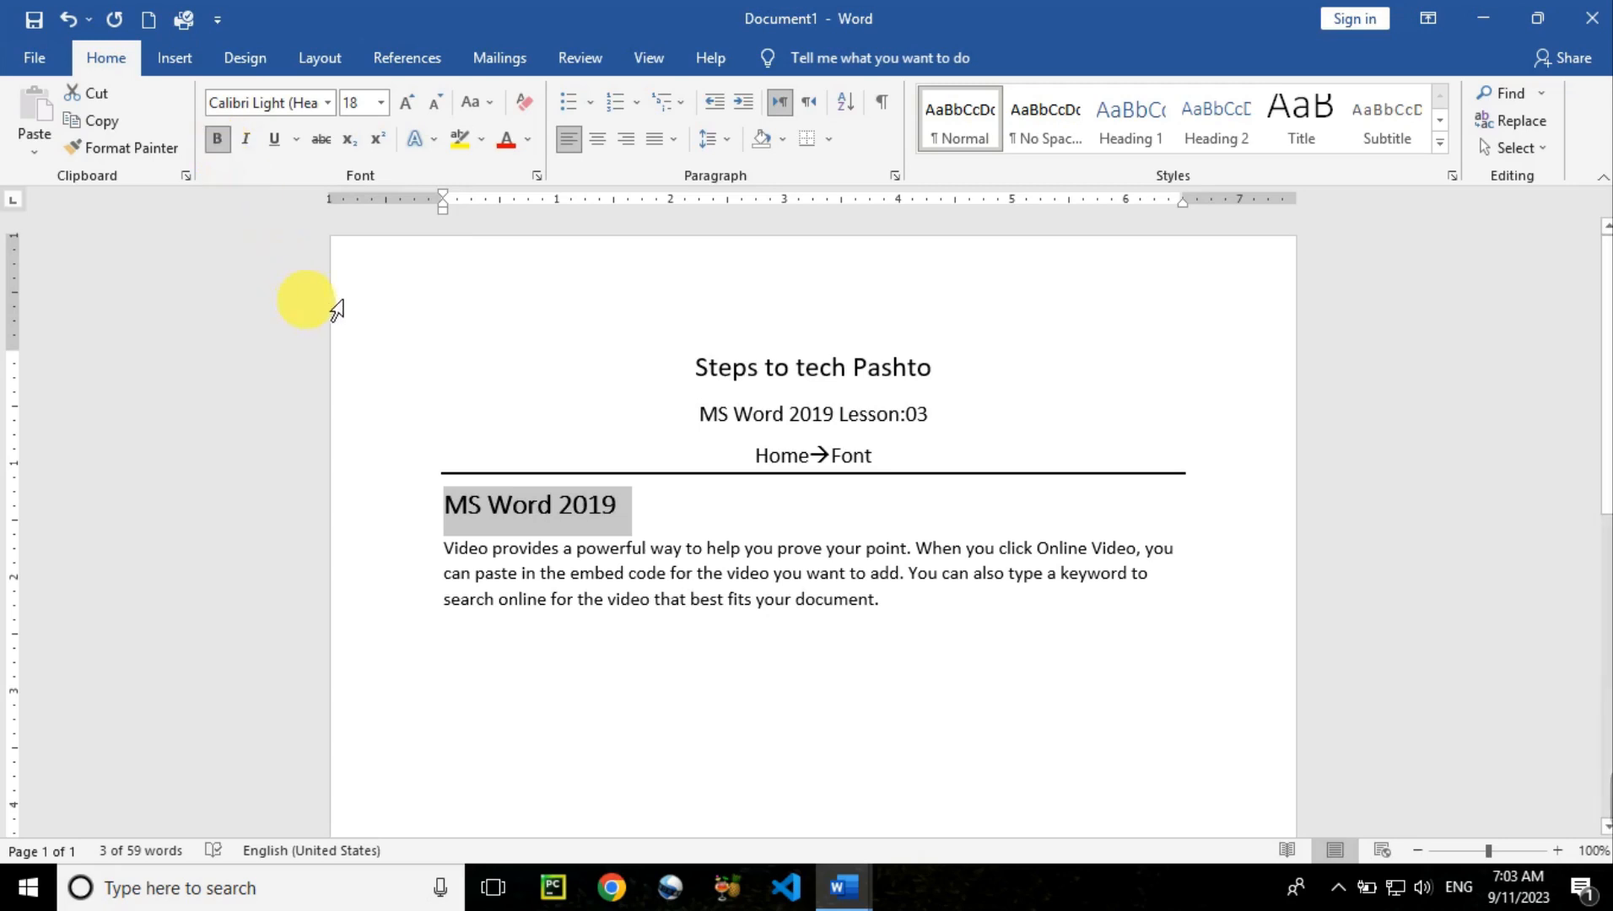
left_click(218, 142)
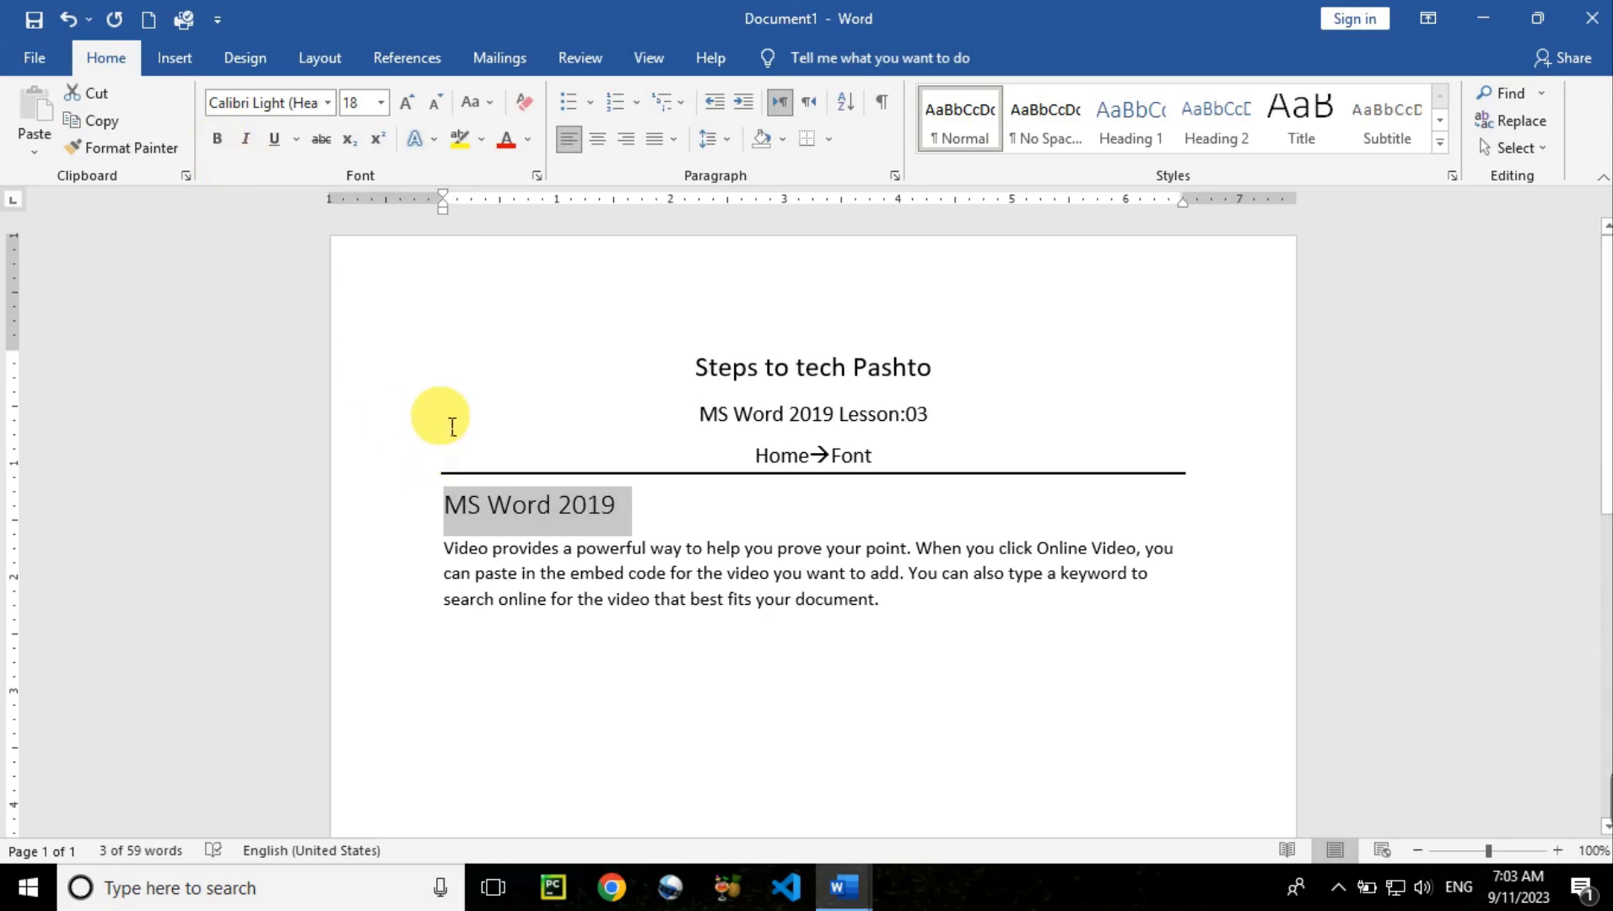
key("ctrl+b")
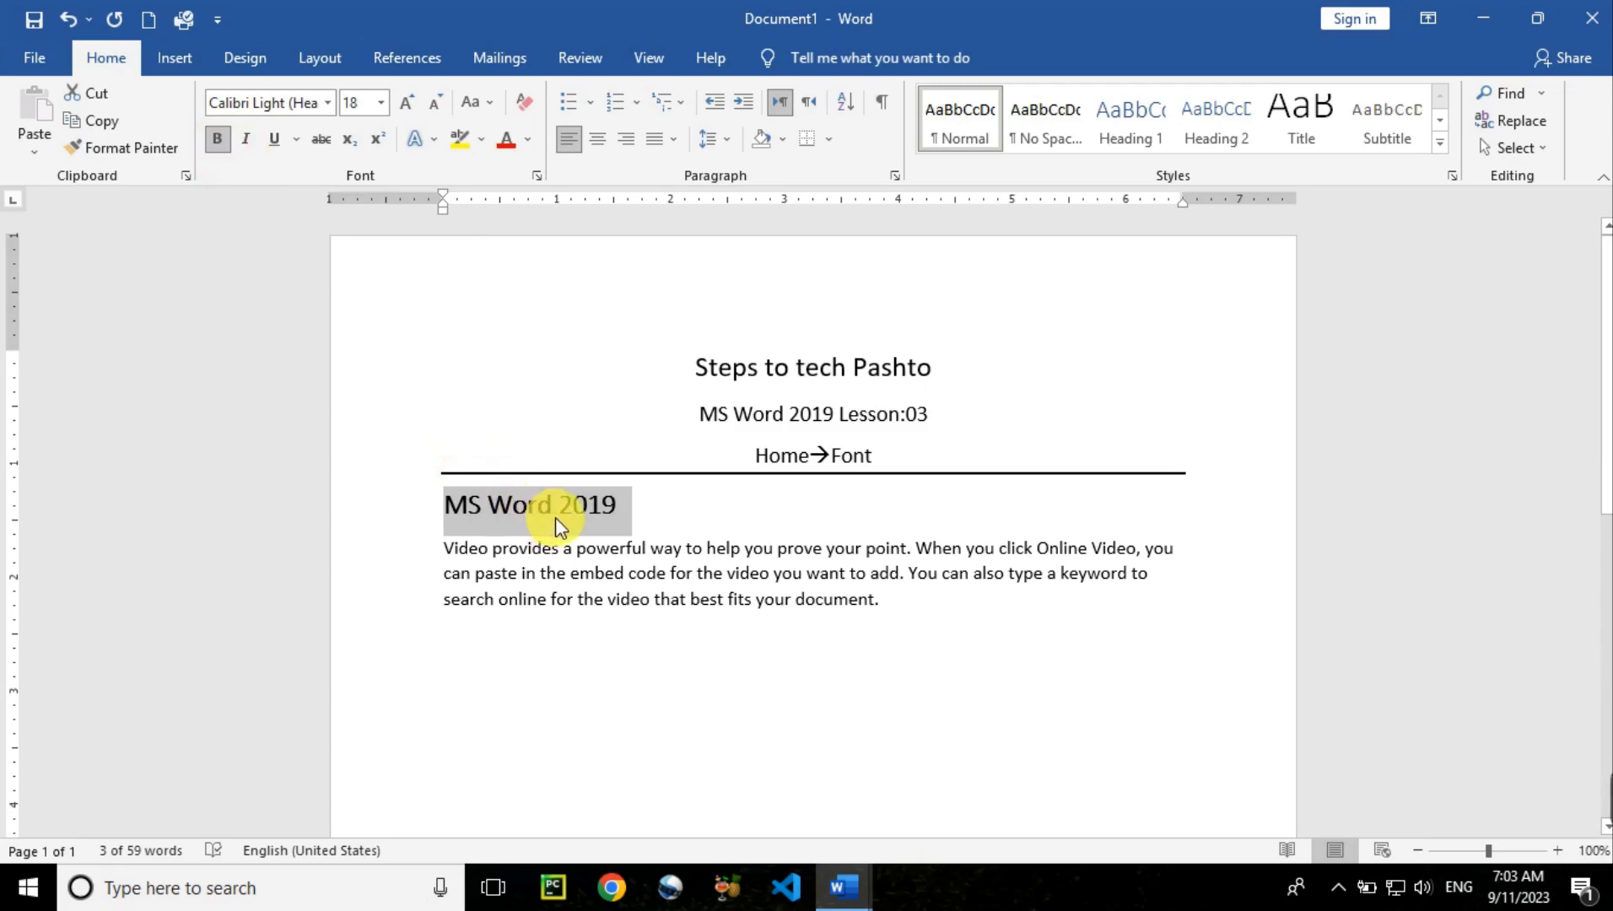
key("ctrl+b")
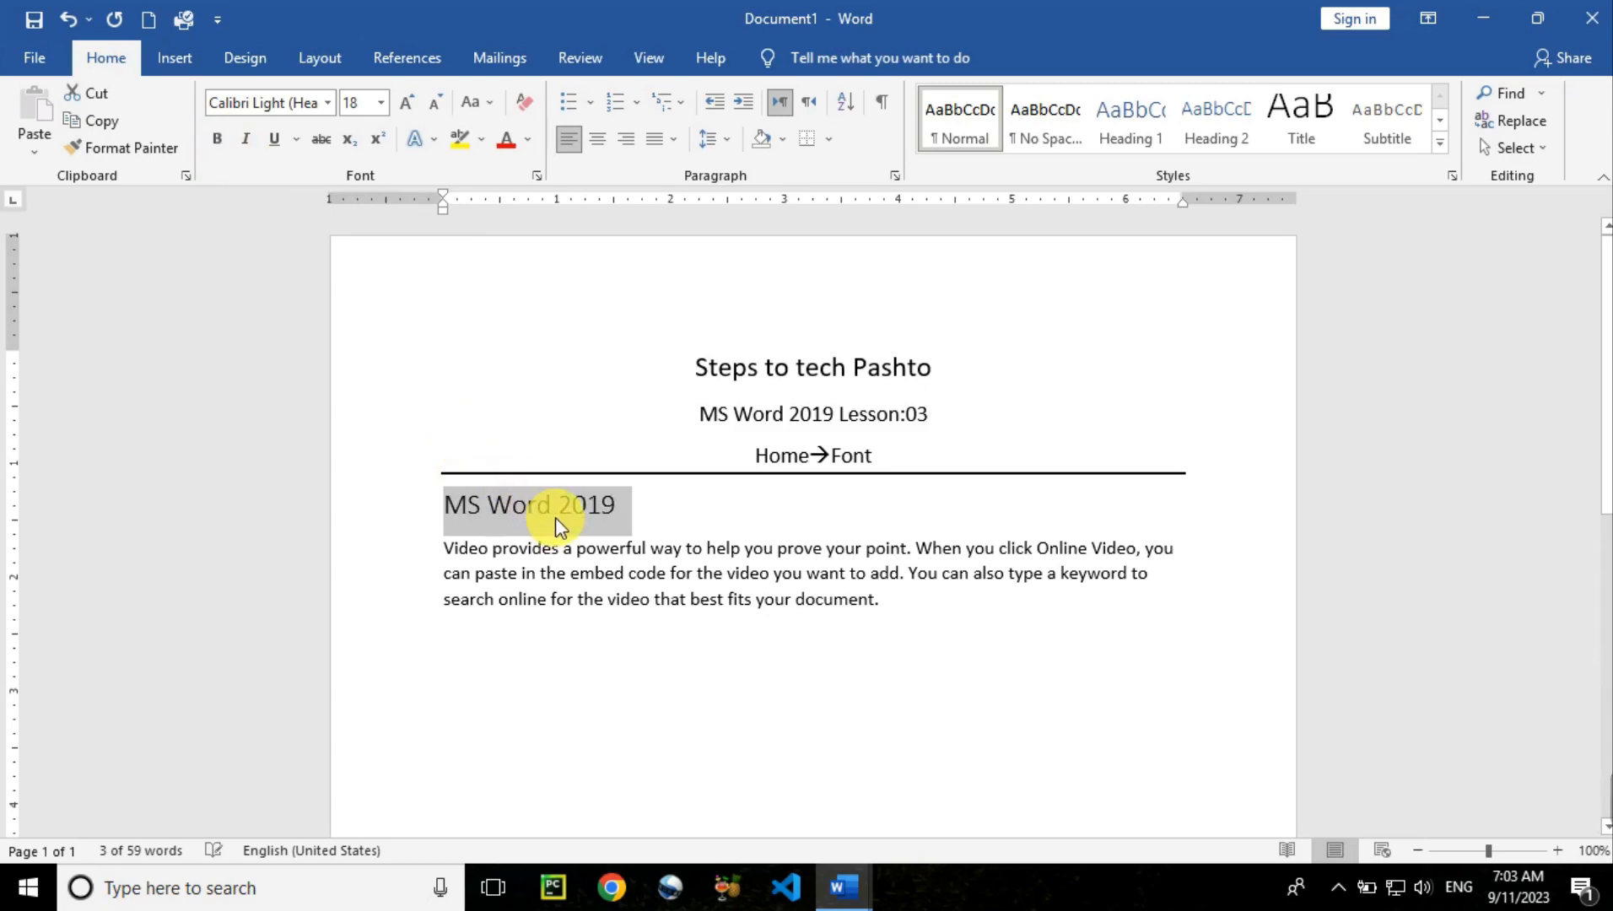
left_click(448, 571)
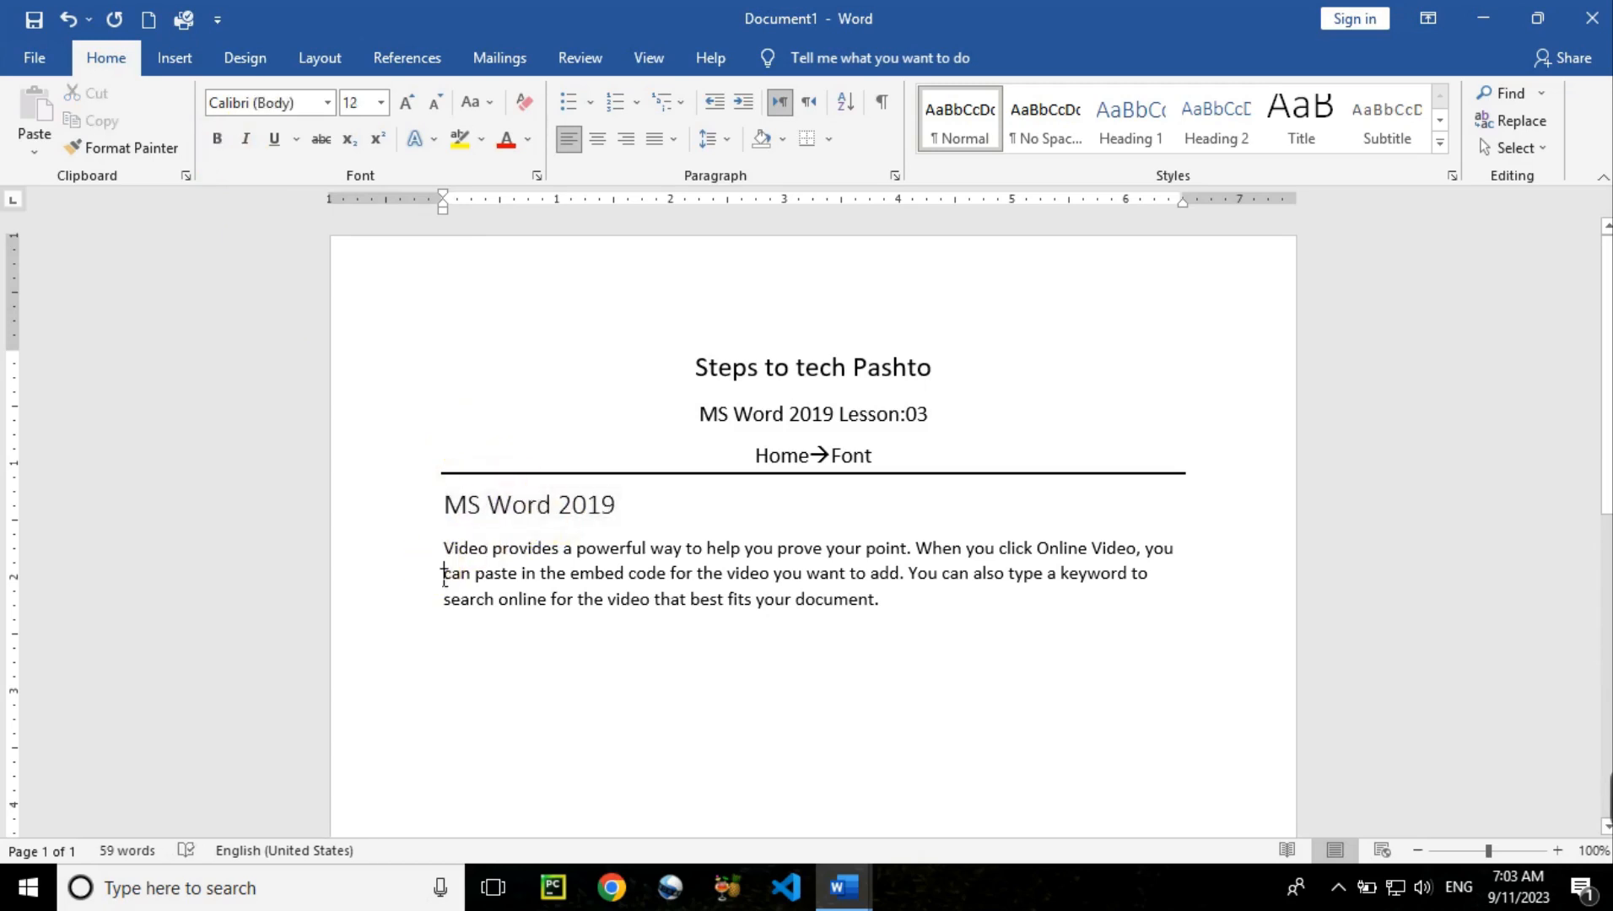
Practice selecting the MS Word 2019 heading by double-, single- and triple-clicking
double_click(471, 509)
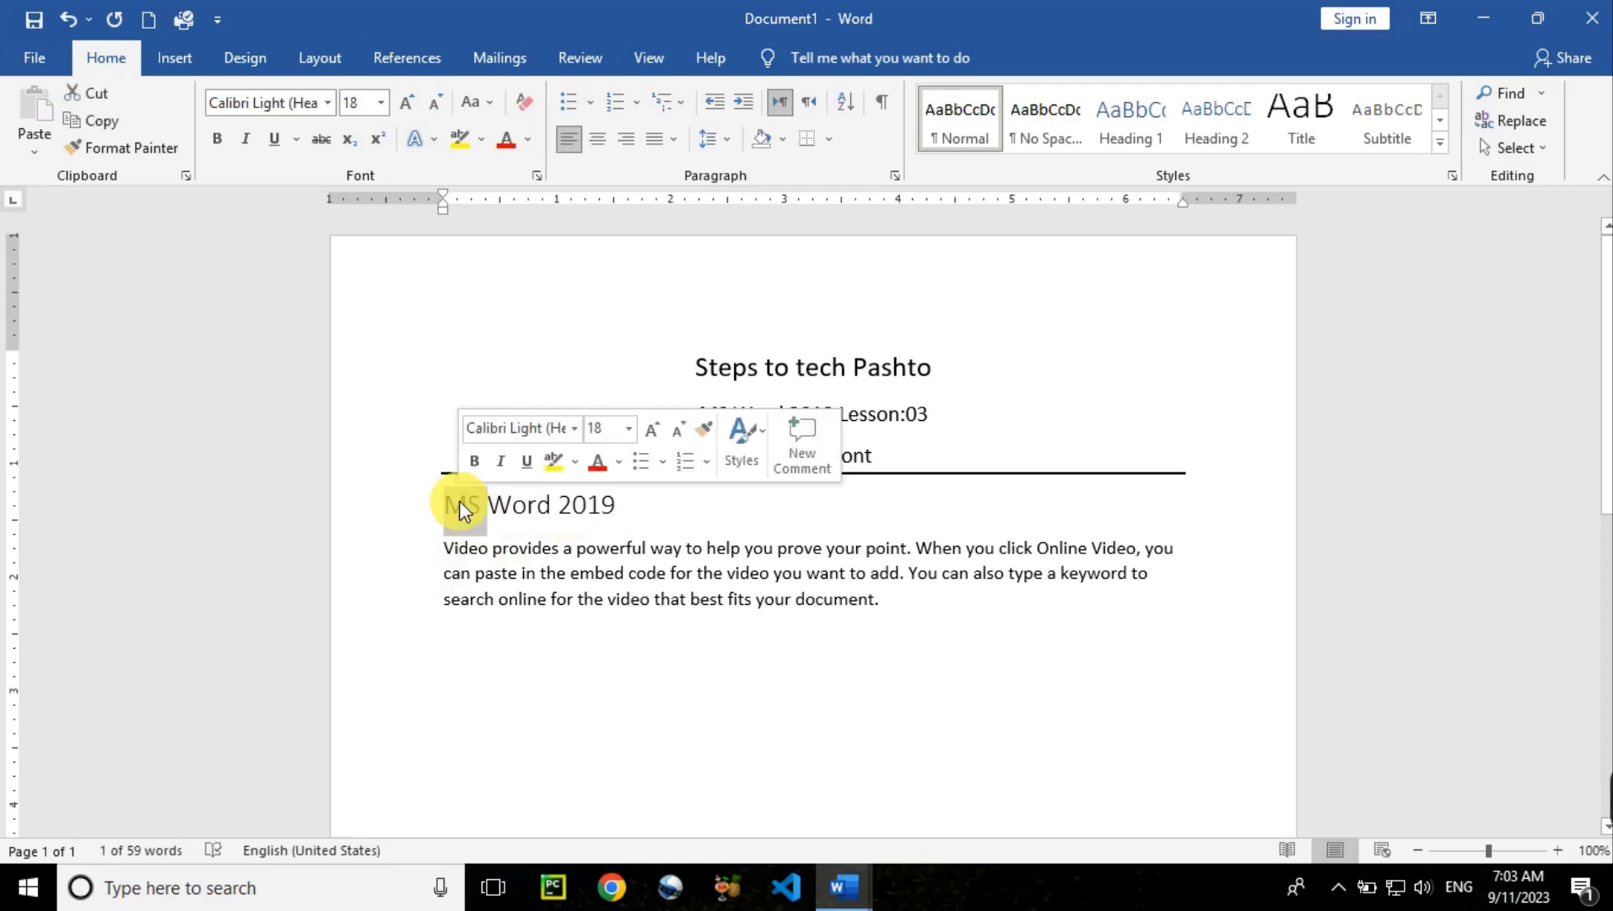
left_click(456, 502)
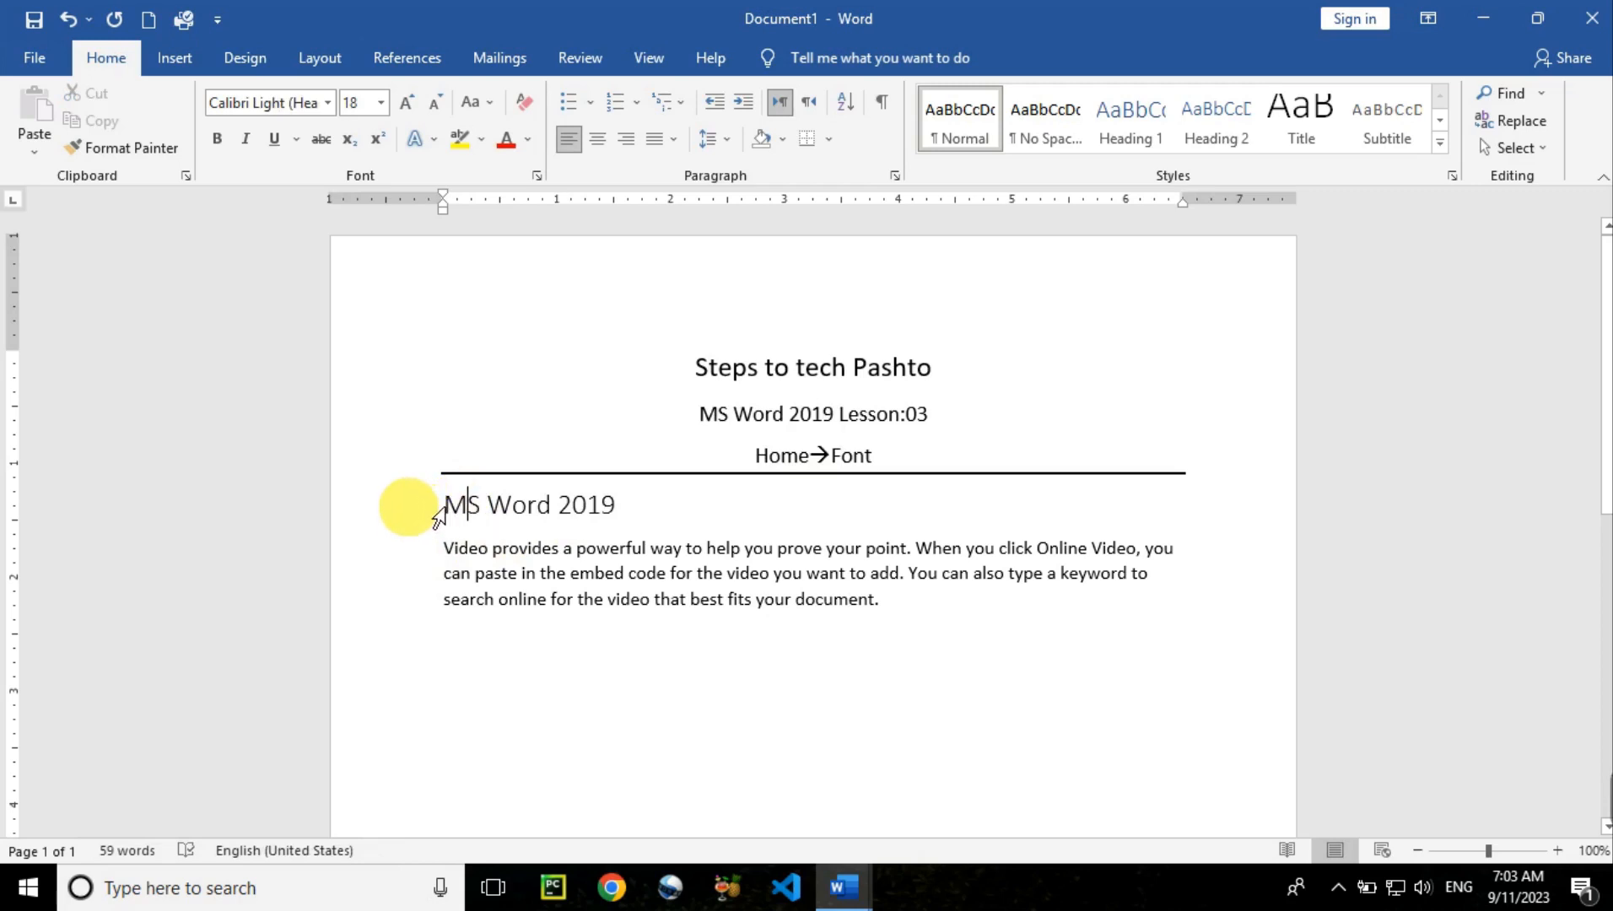
left_click(436, 507)
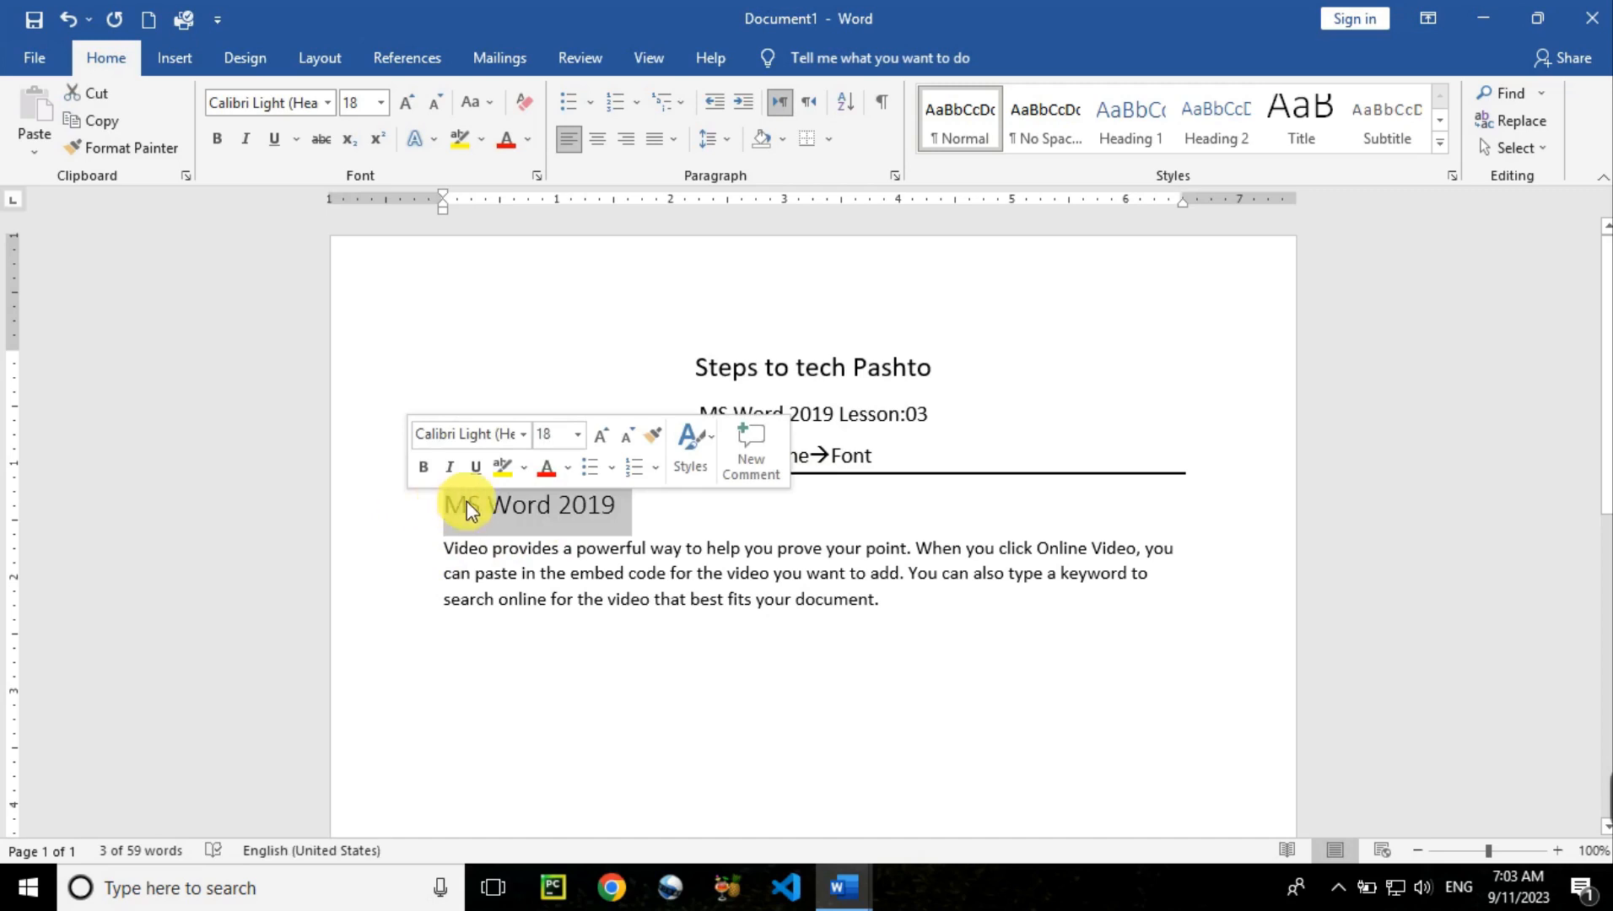
left_click(466, 502)
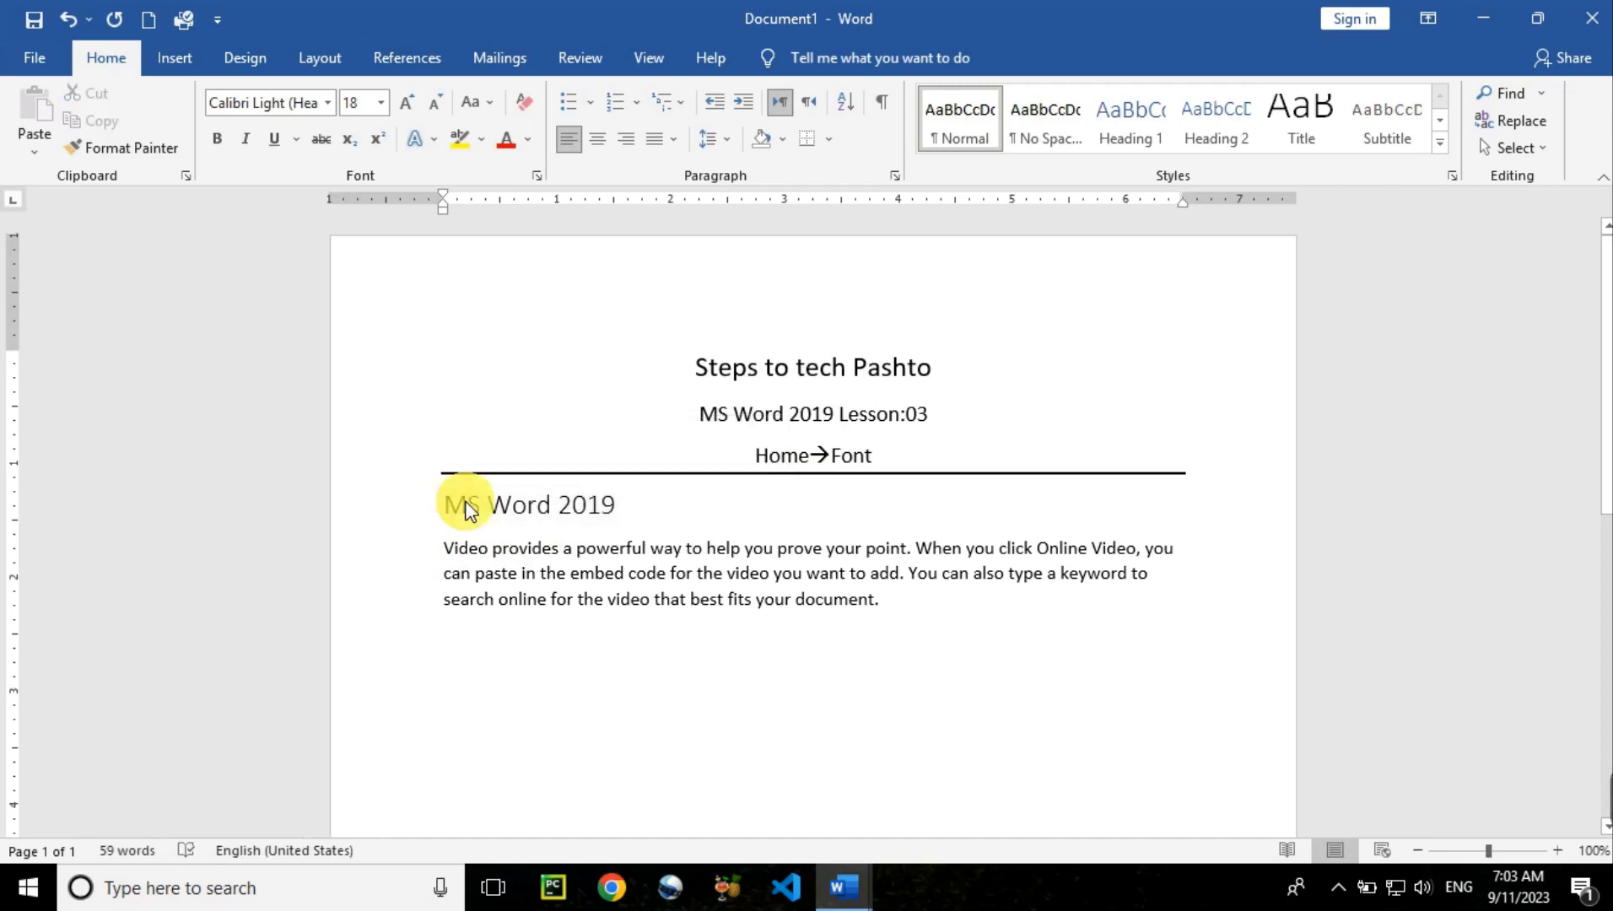
triple_click(468, 508)
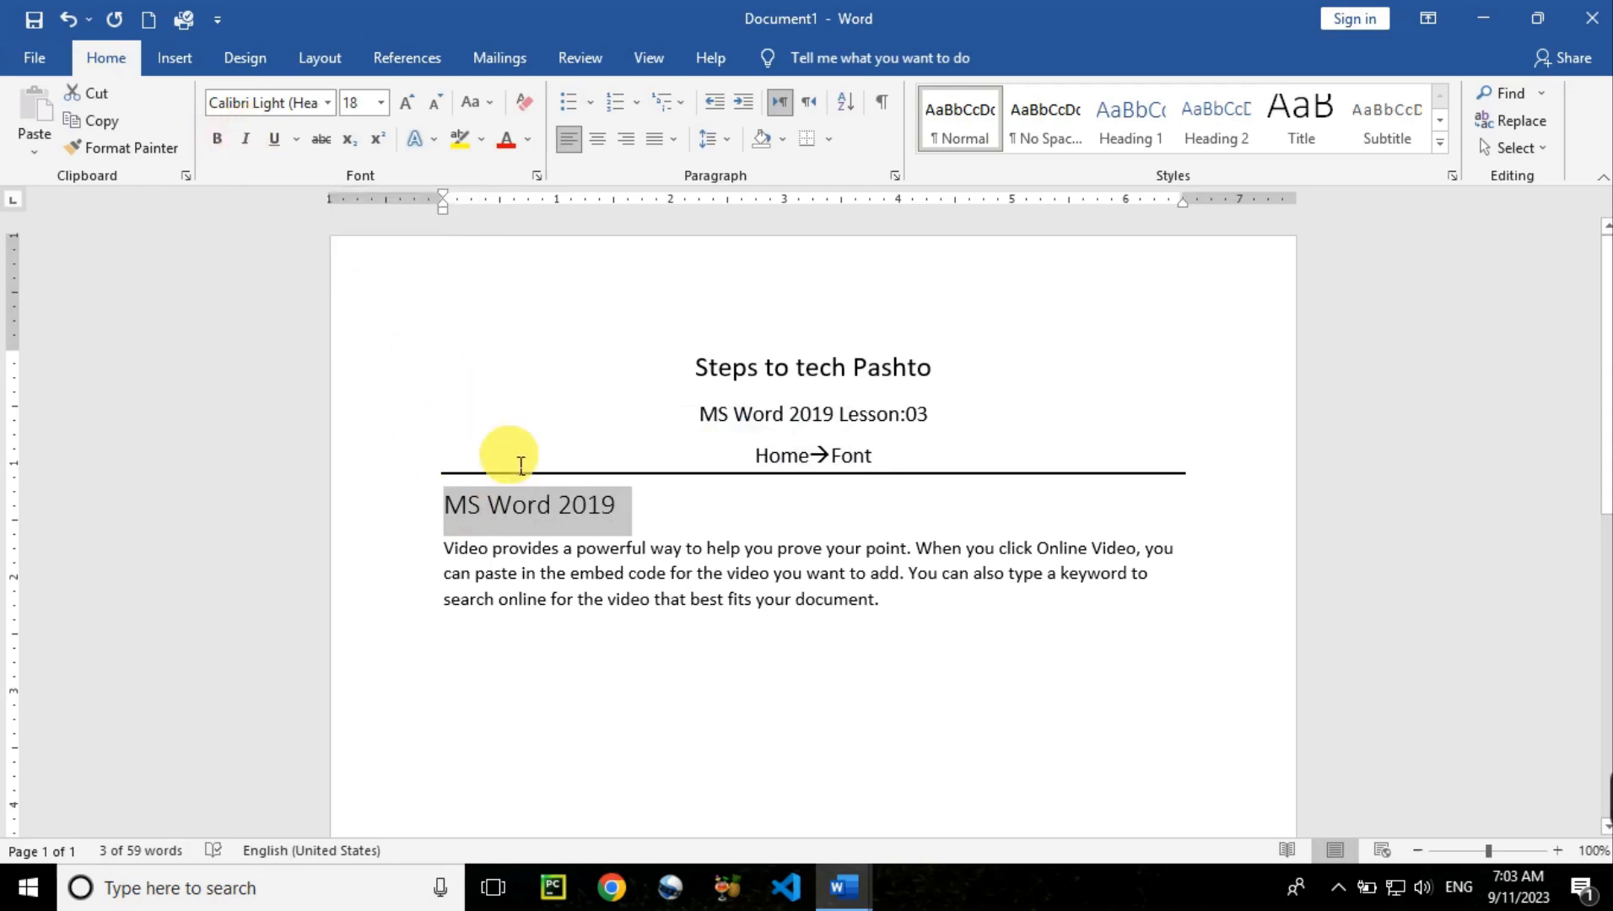
left_click(553, 552)
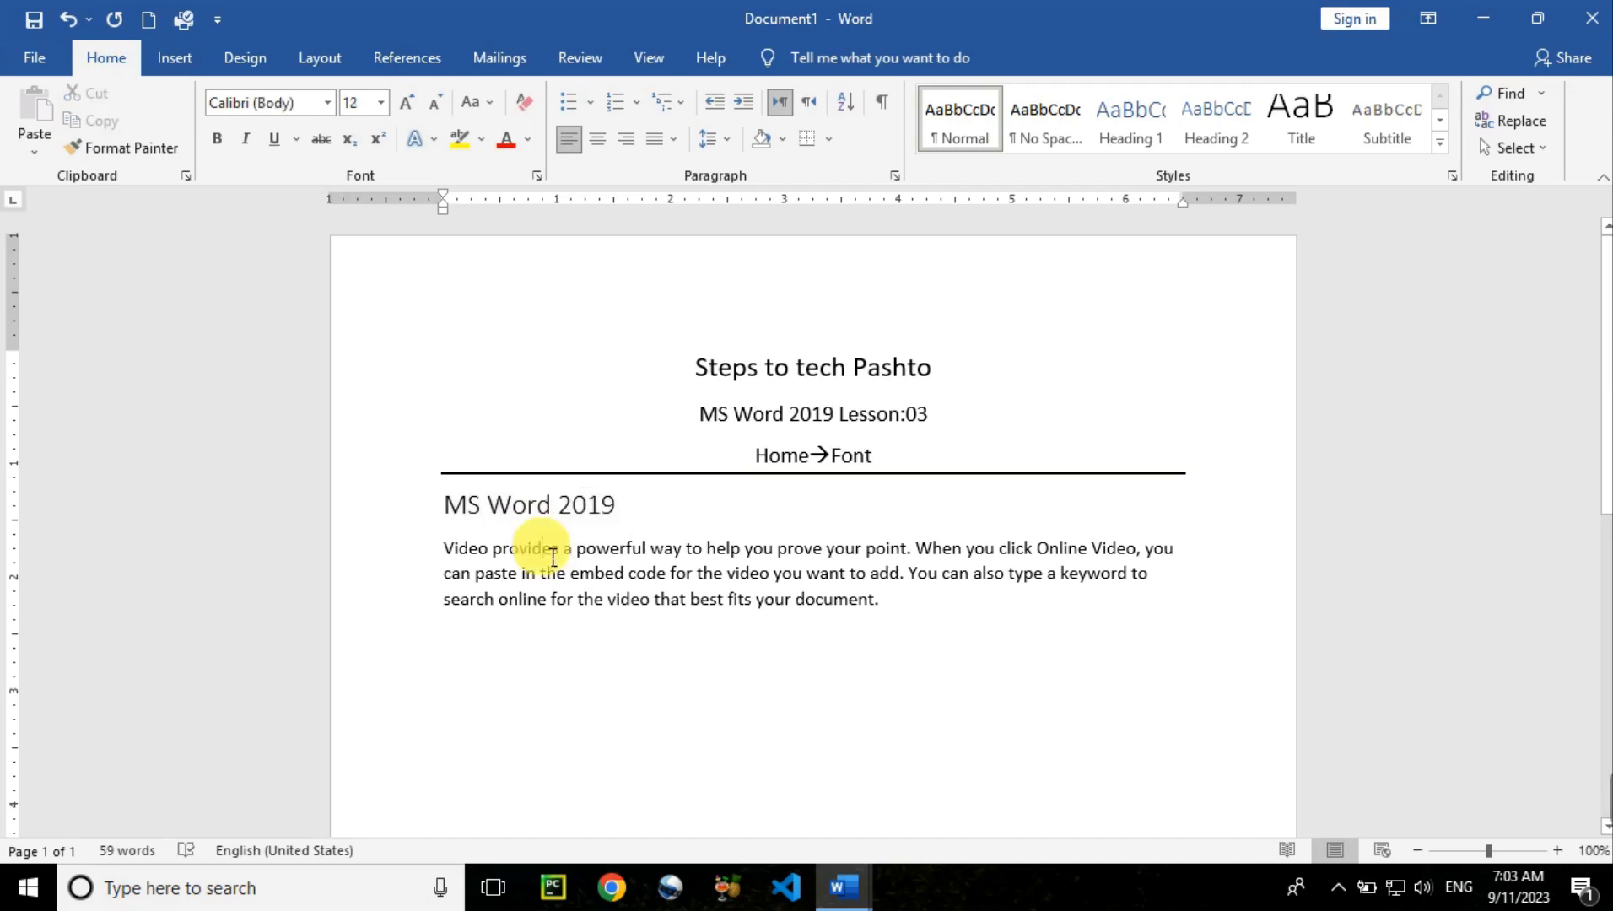
Italicize the word 'provides' in the sample paragraph
double_click(550, 555)
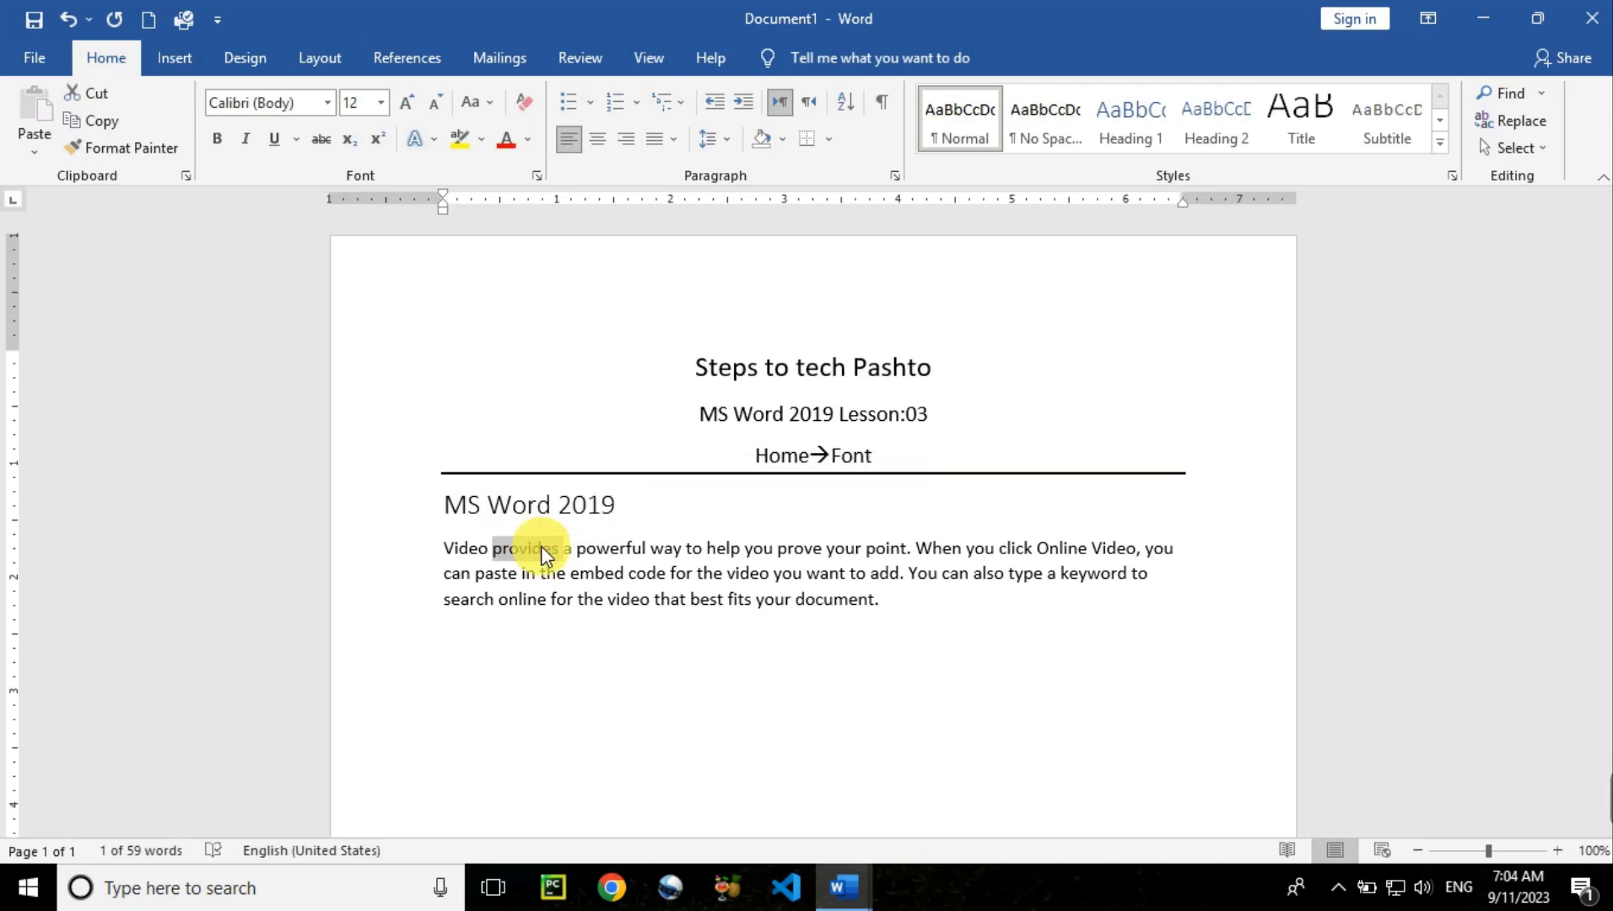
key("ctrl+i")
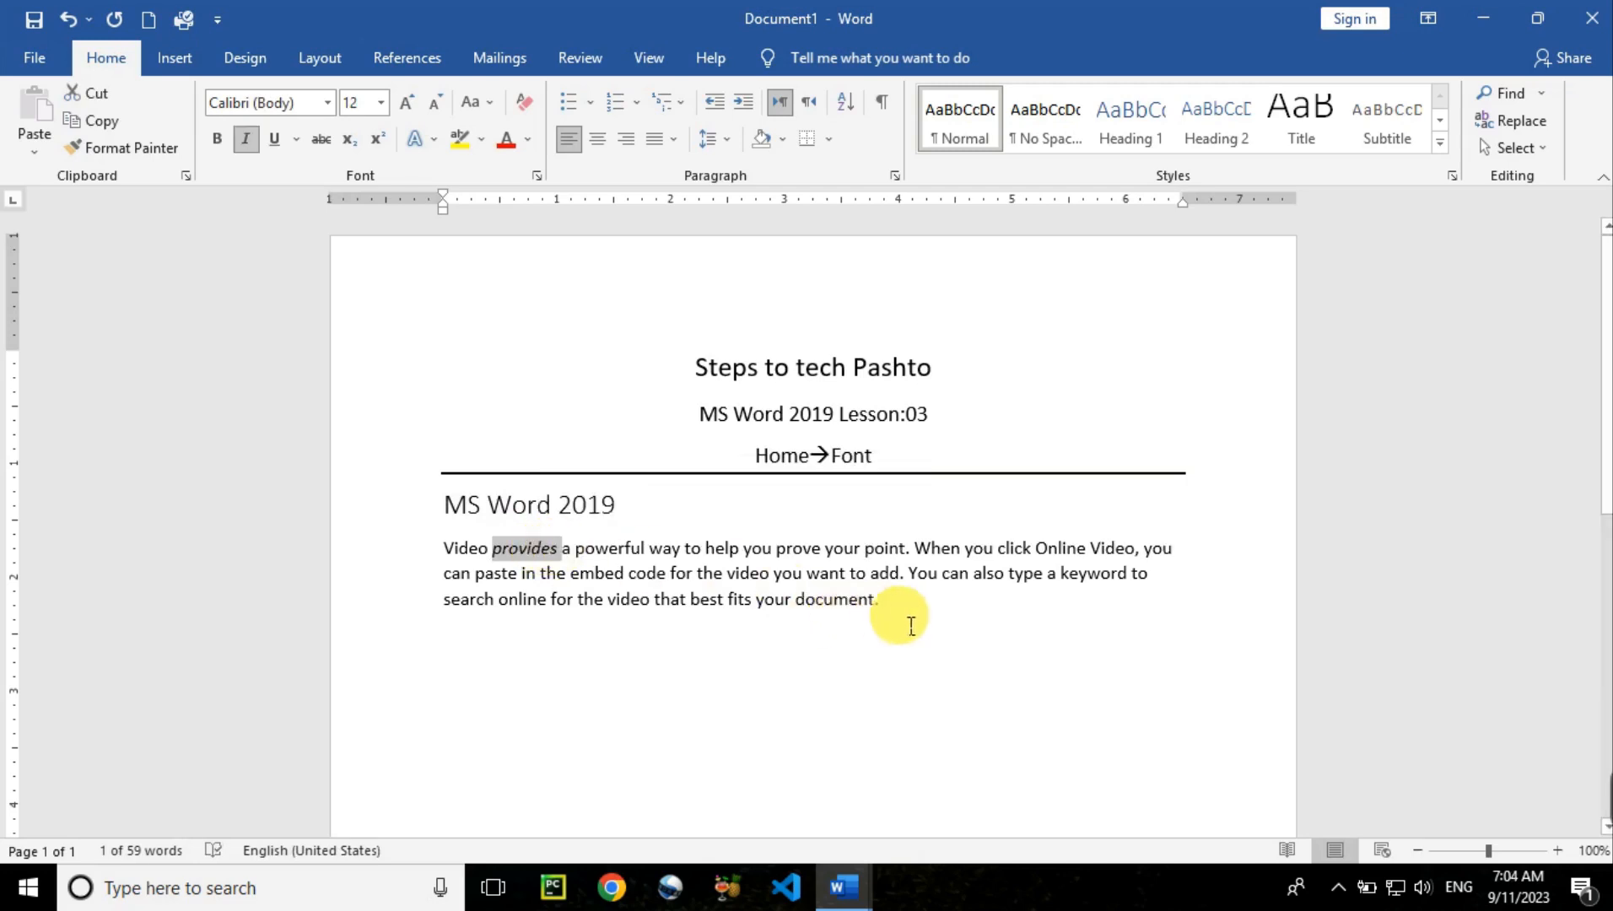
left_click_drag(907, 616, 432, 541)
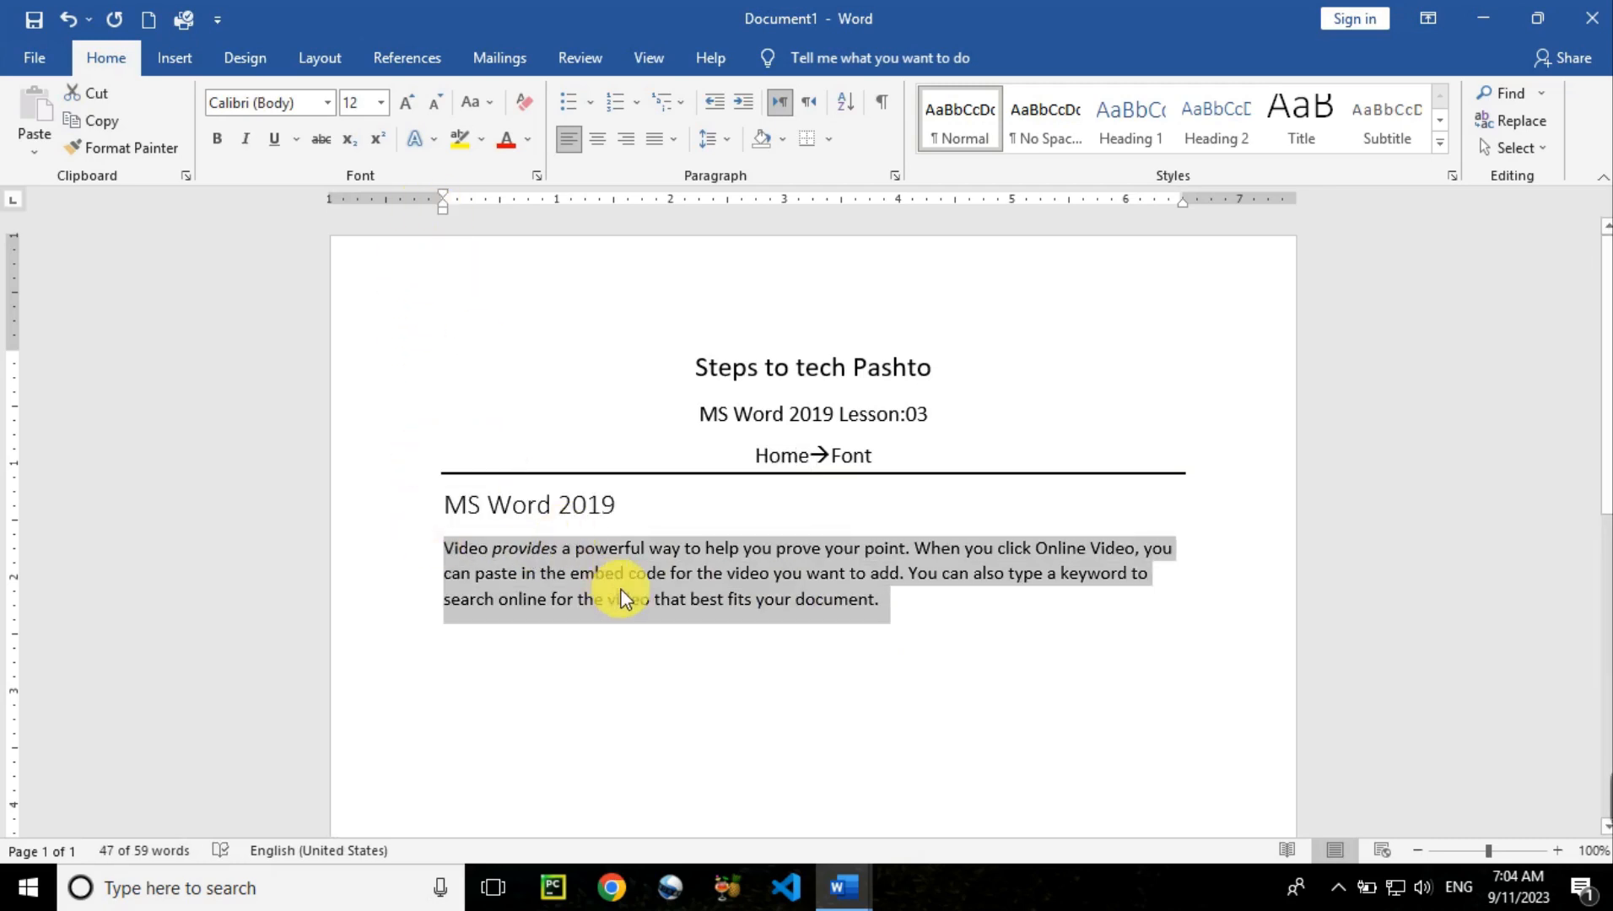
left_click(949, 624)
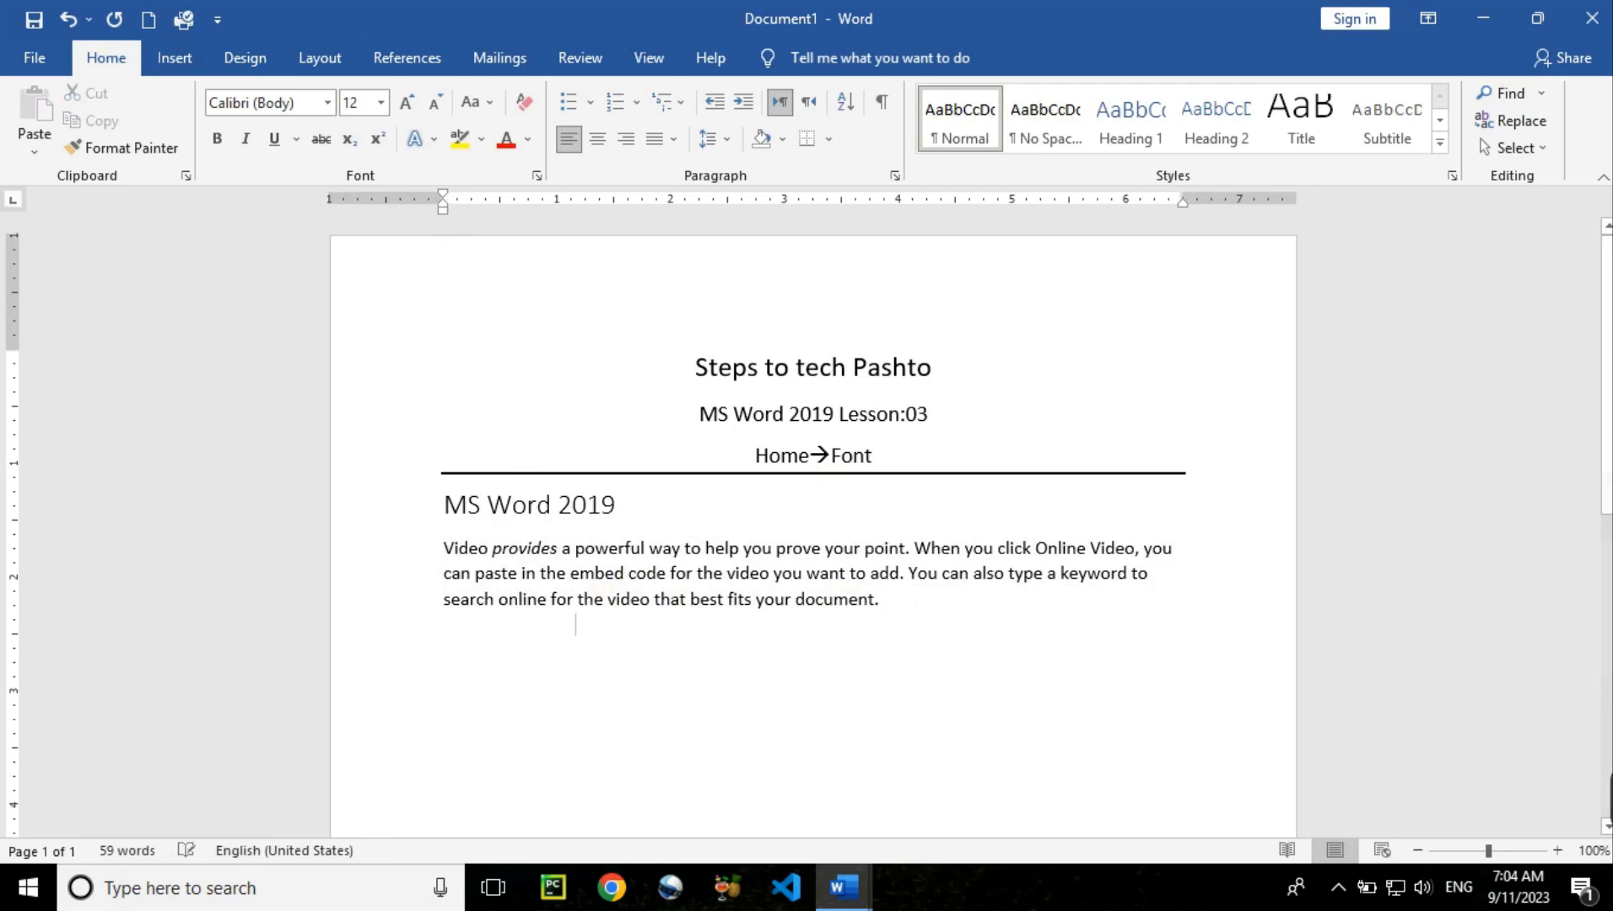
Add 'CTRL+SHIFT+>' (enlarged to 16 pt) and 'CTRL+SHIFT+<' lines below the paragraph
key("Return")
type("c")
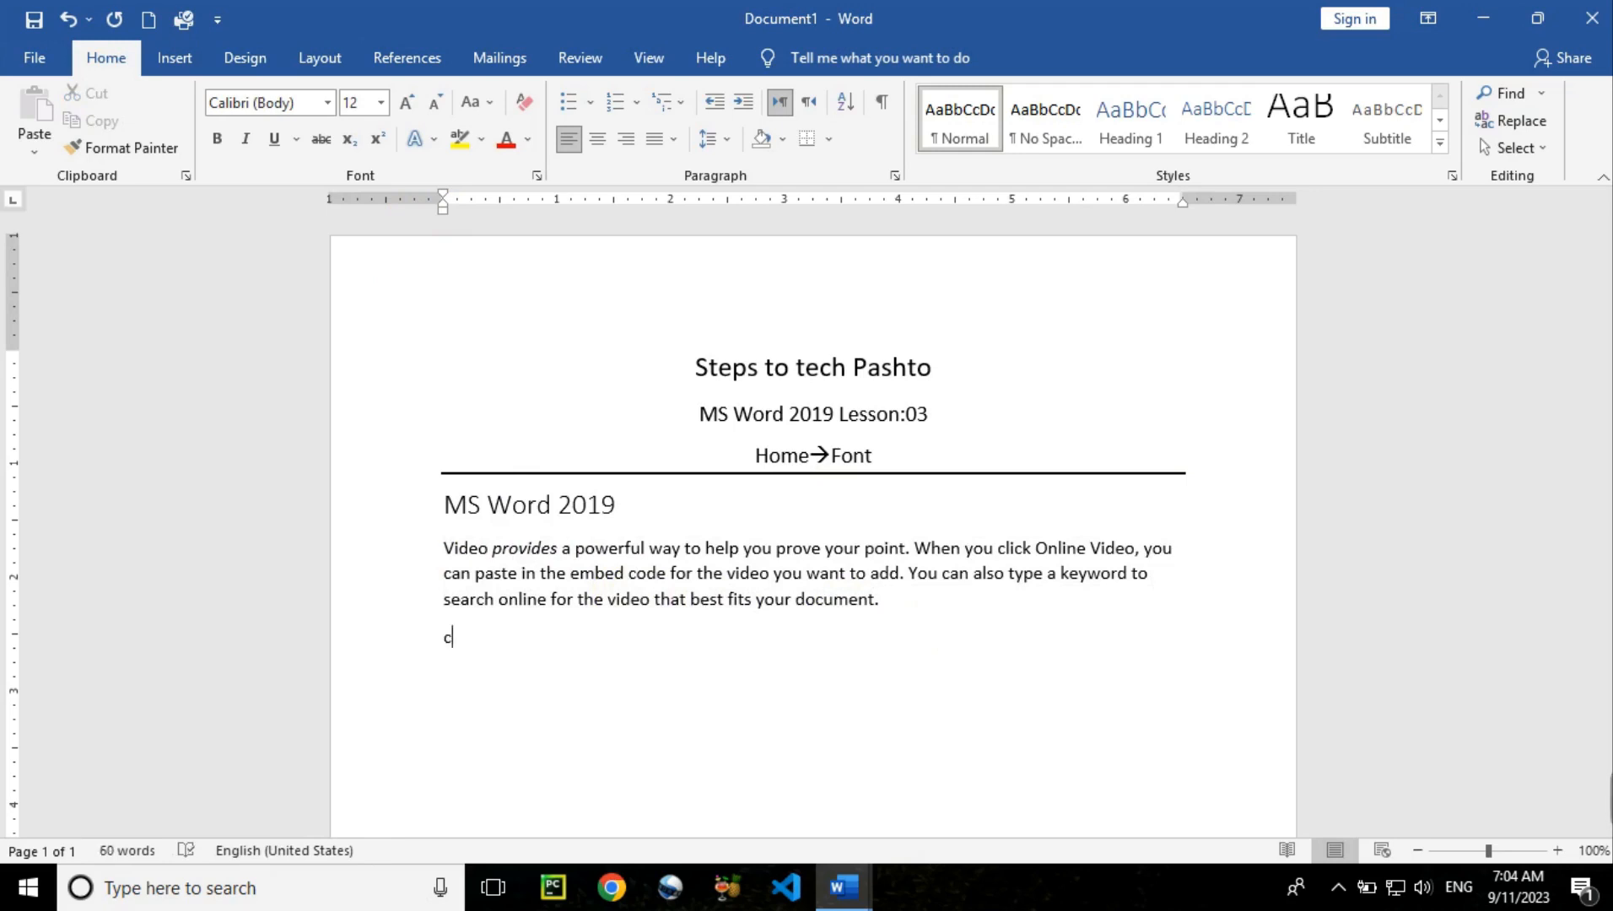
key("BackSpace")
type("CTRL+SHIFT+")
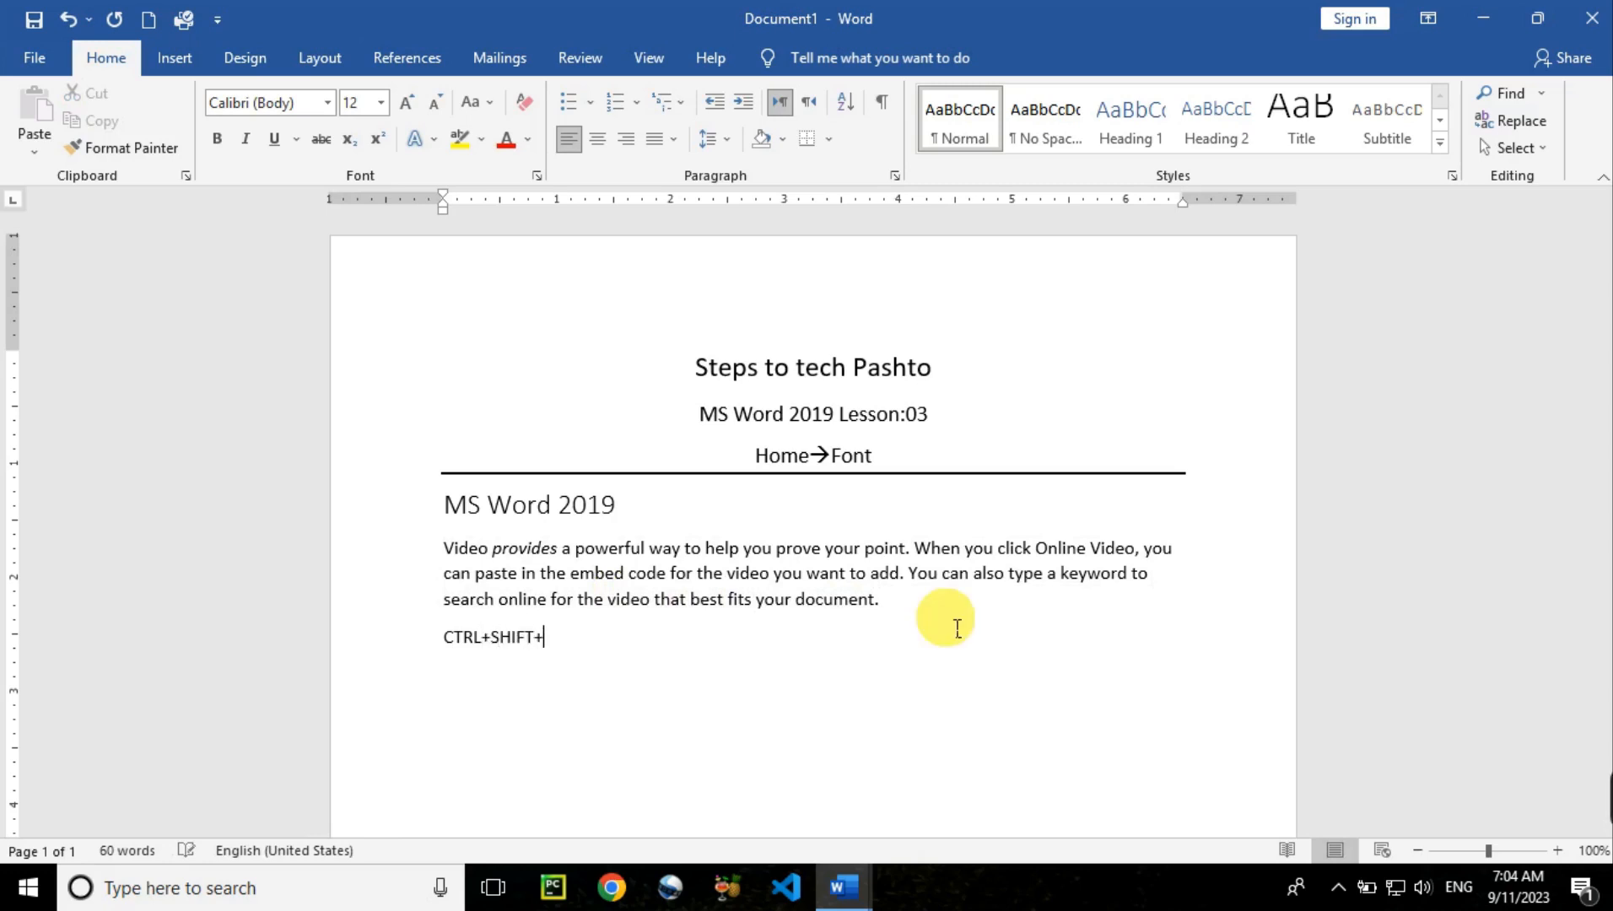
type(">")
left_click_drag(557, 643, 358, 654)
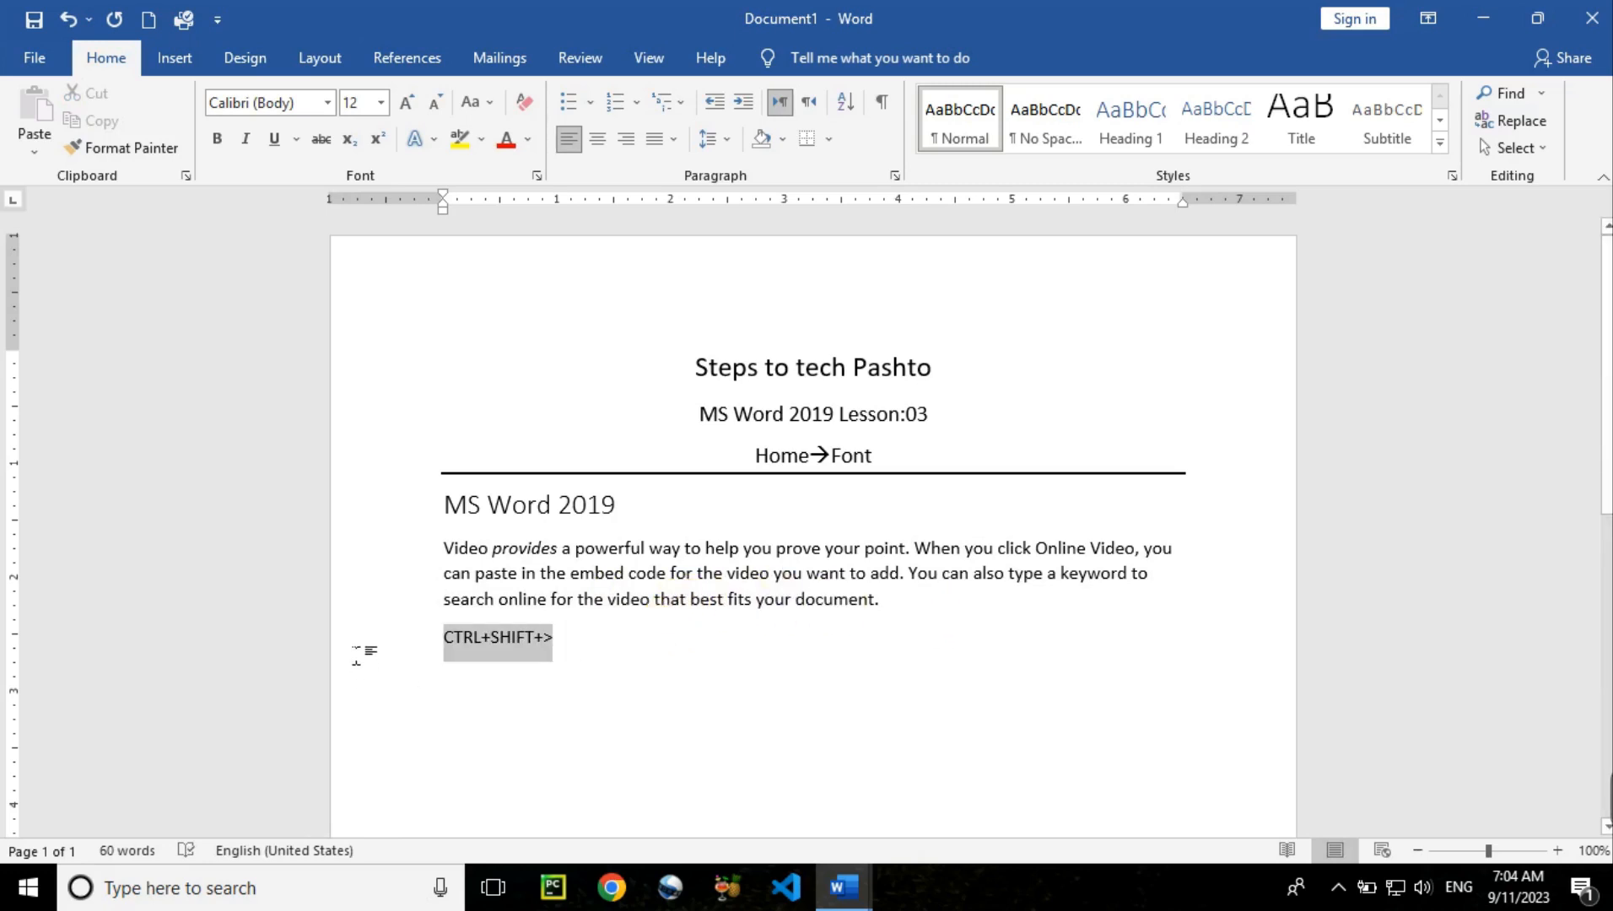
left_click(351, 638)
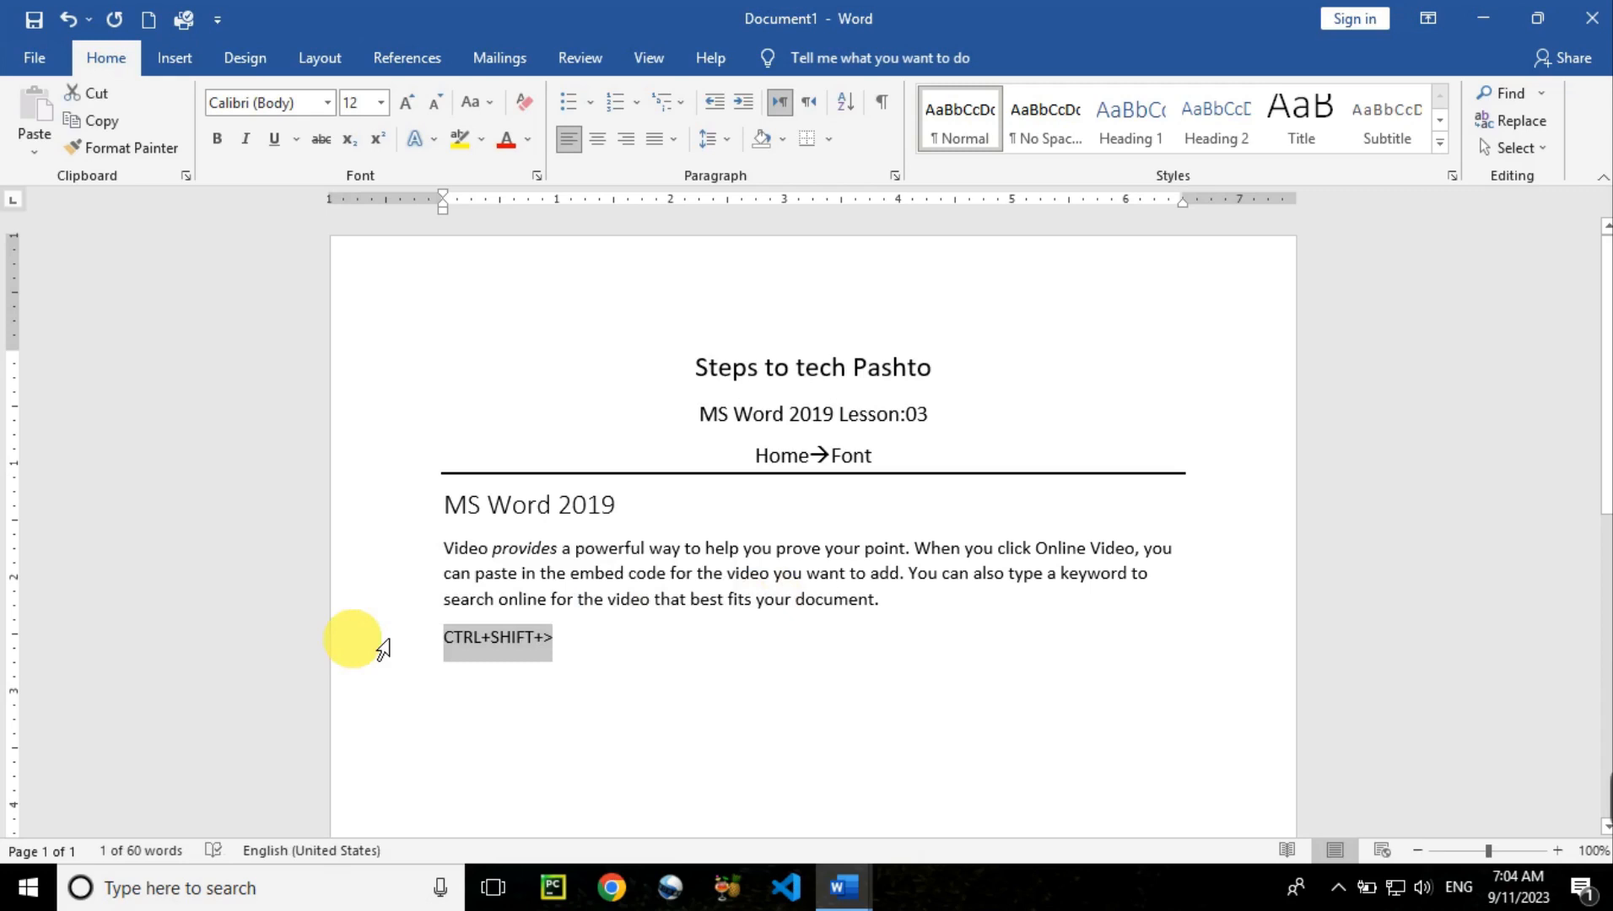
key("ctrl+shift+period")
key("ctrl+shift+period")
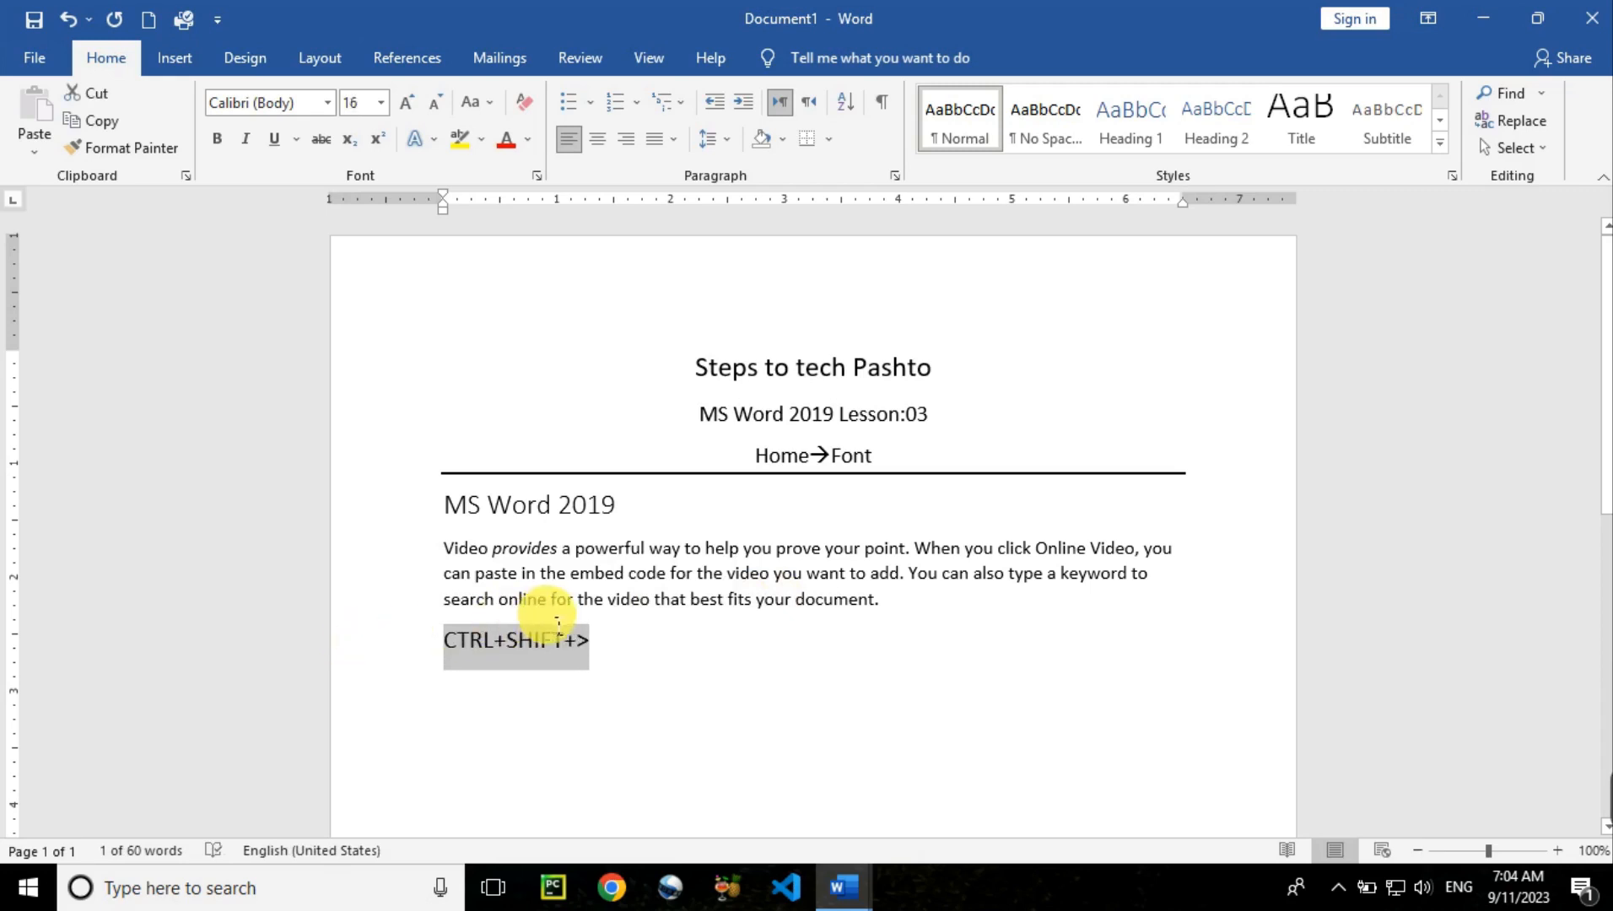
left_click(607, 656)
key("Return")
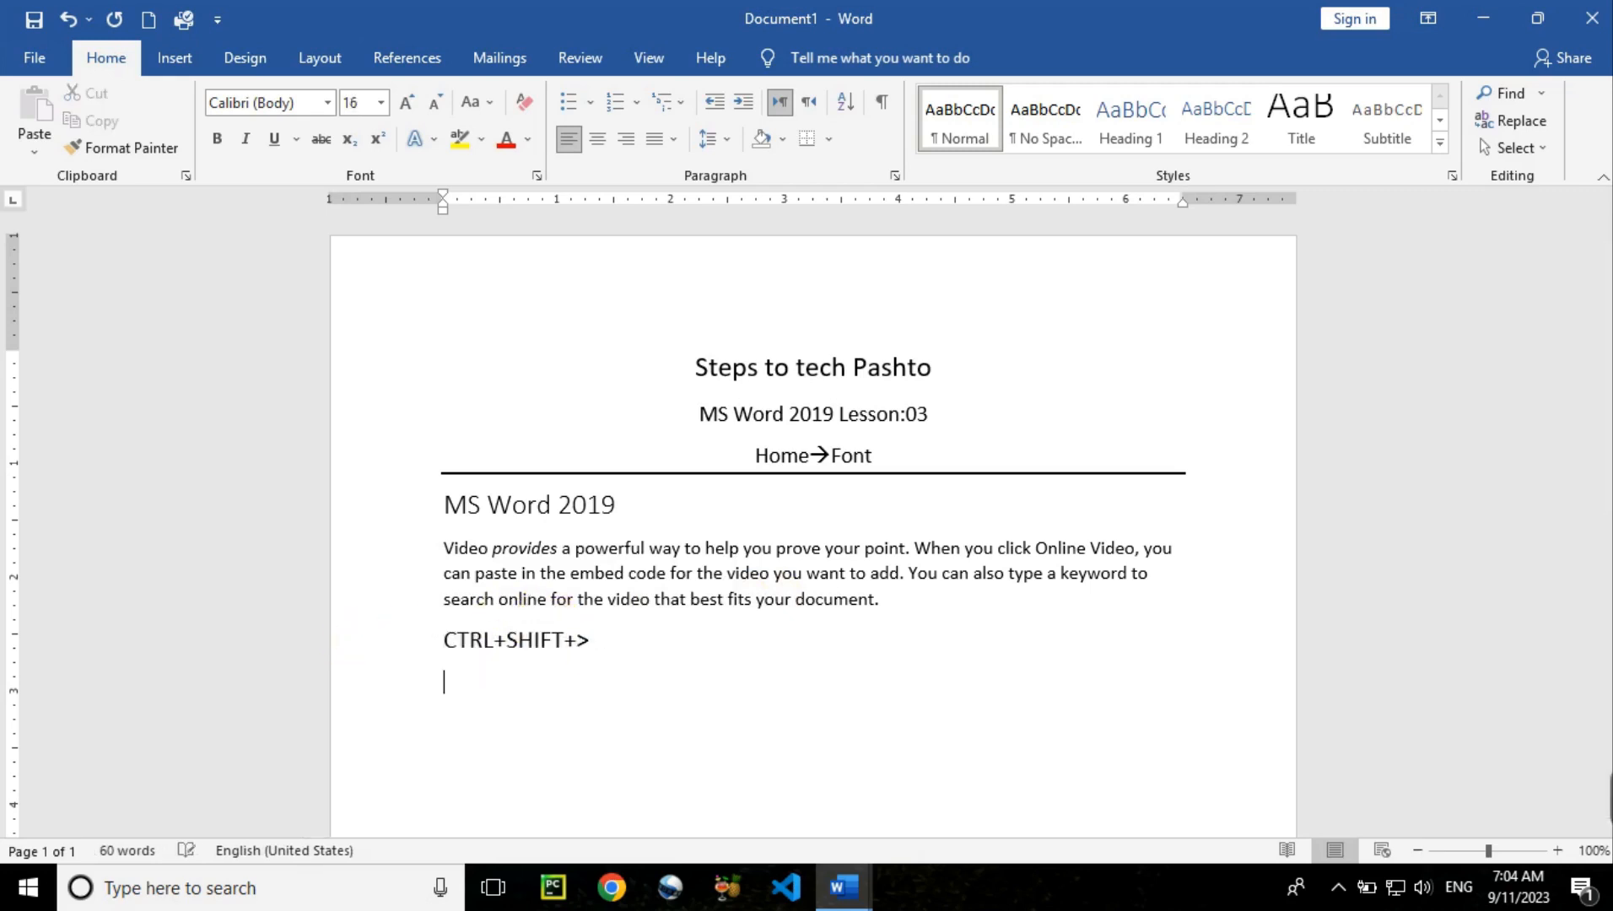
type("CTRL+")
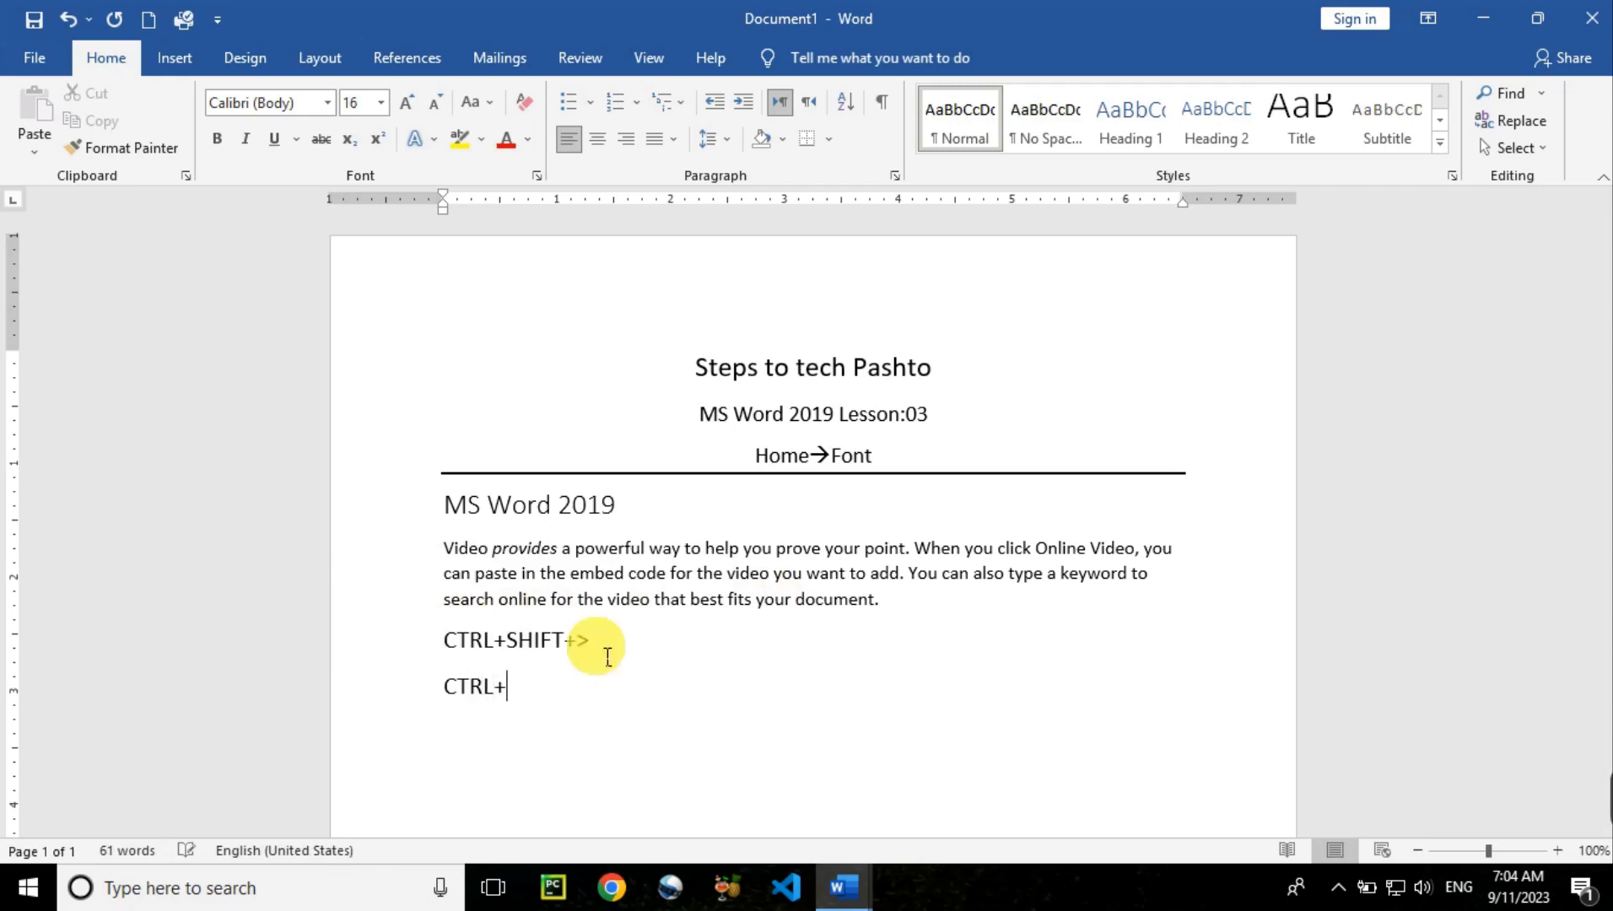
type("SHIFT+<")
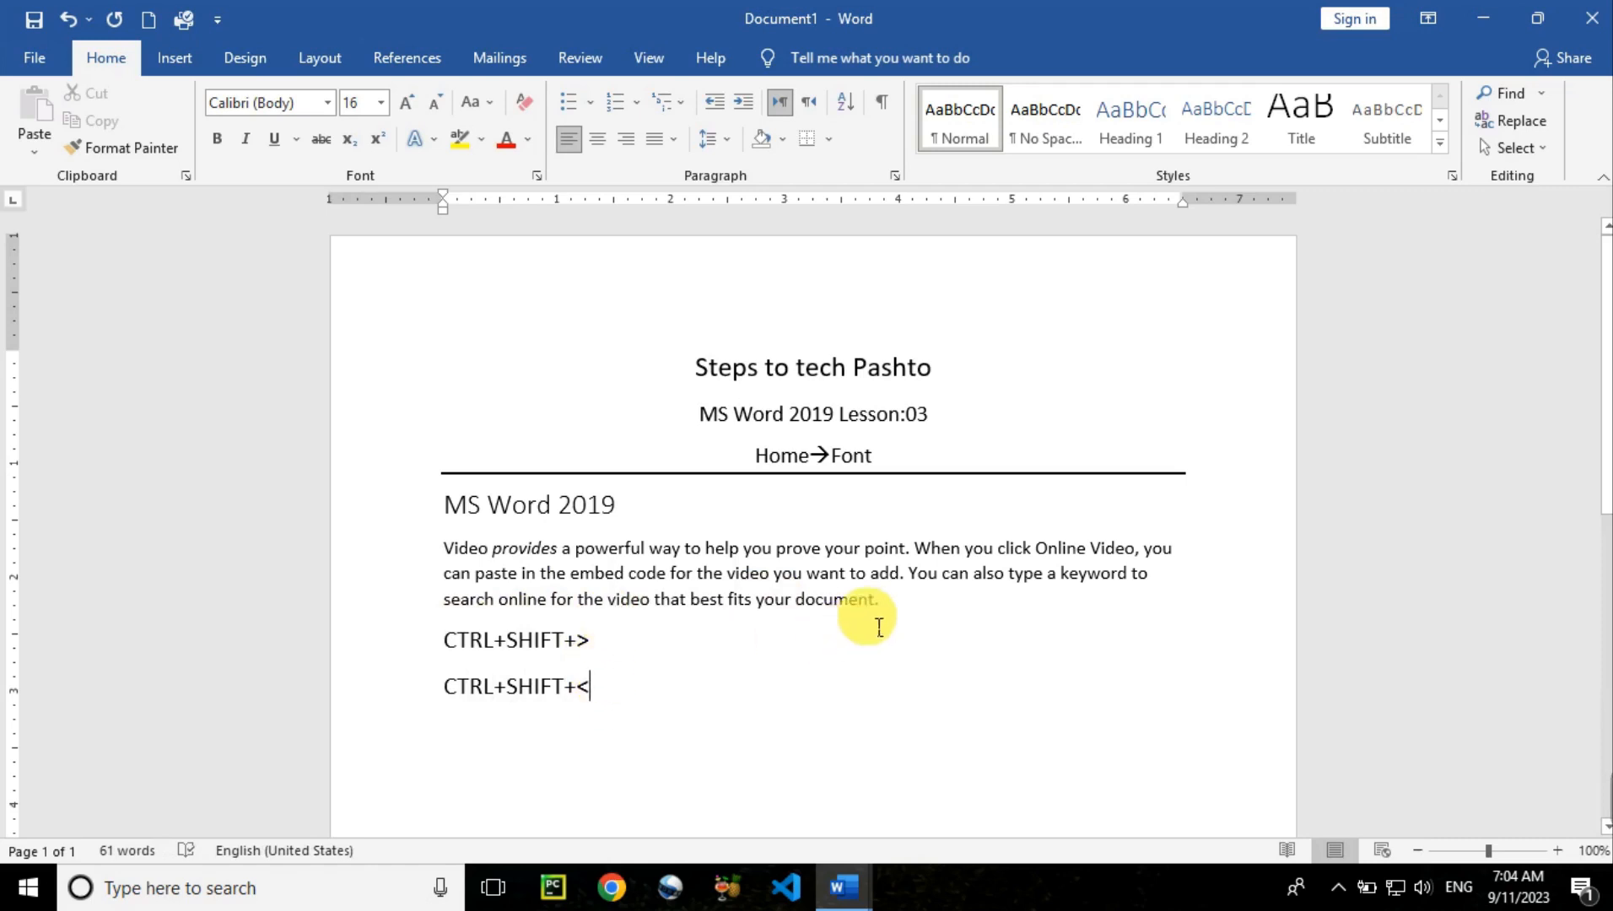
Enlarge the sample paragraph from 12 to 14 pt with Ctrl+Shift+>
left_click_drag(880, 600, 459, 565)
left_click(425, 548)
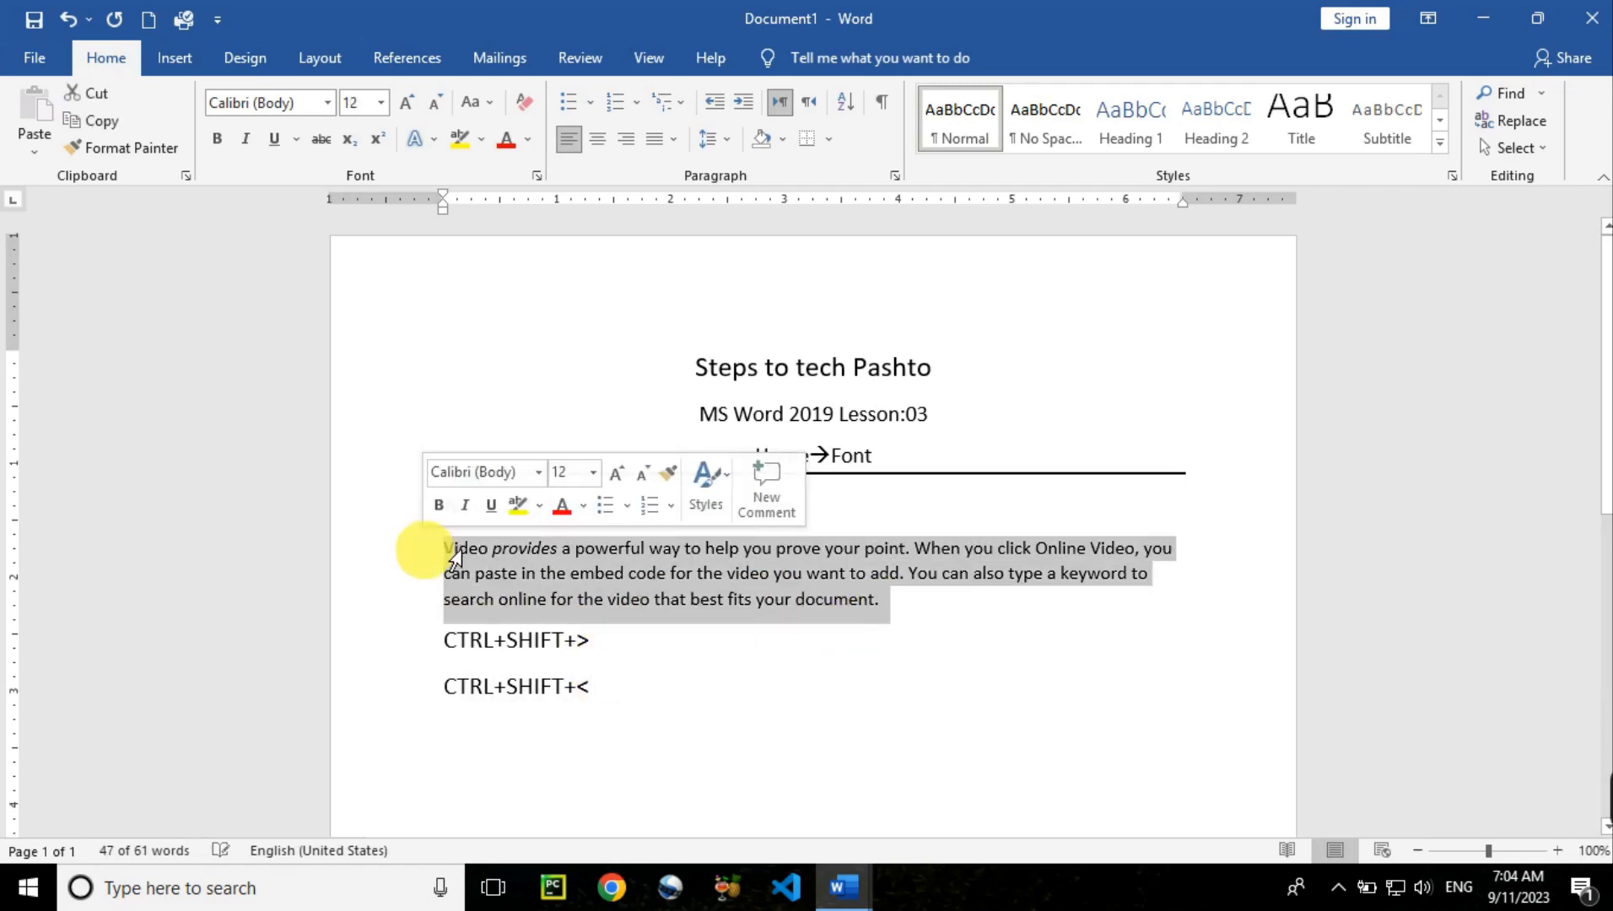
triple_click(462, 559)
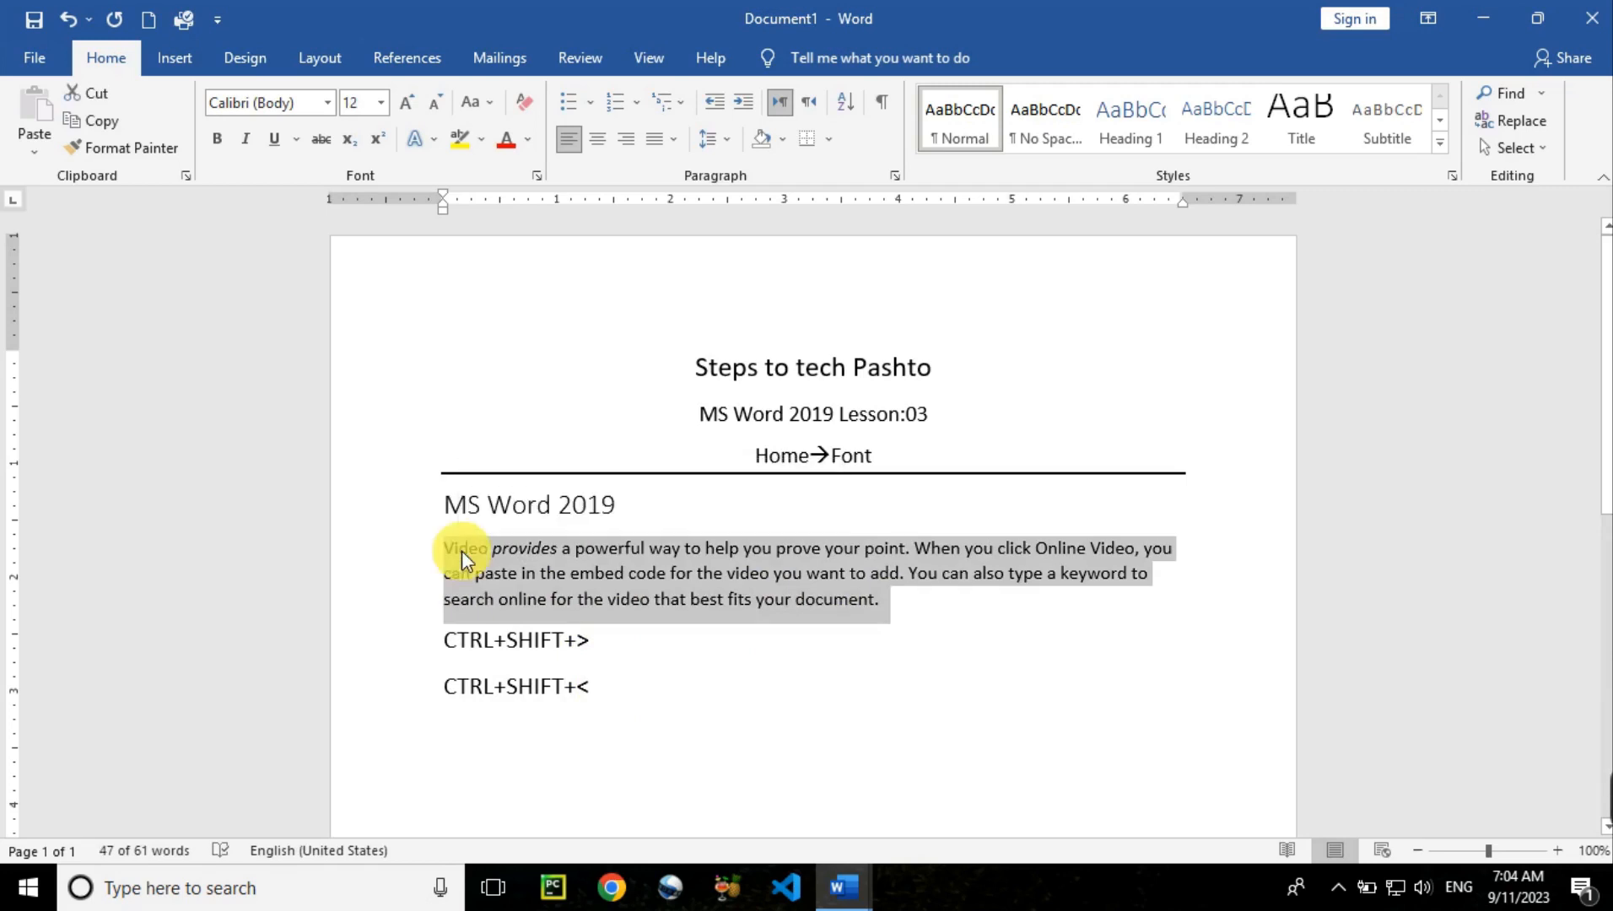
key("ctrl+shift+period")
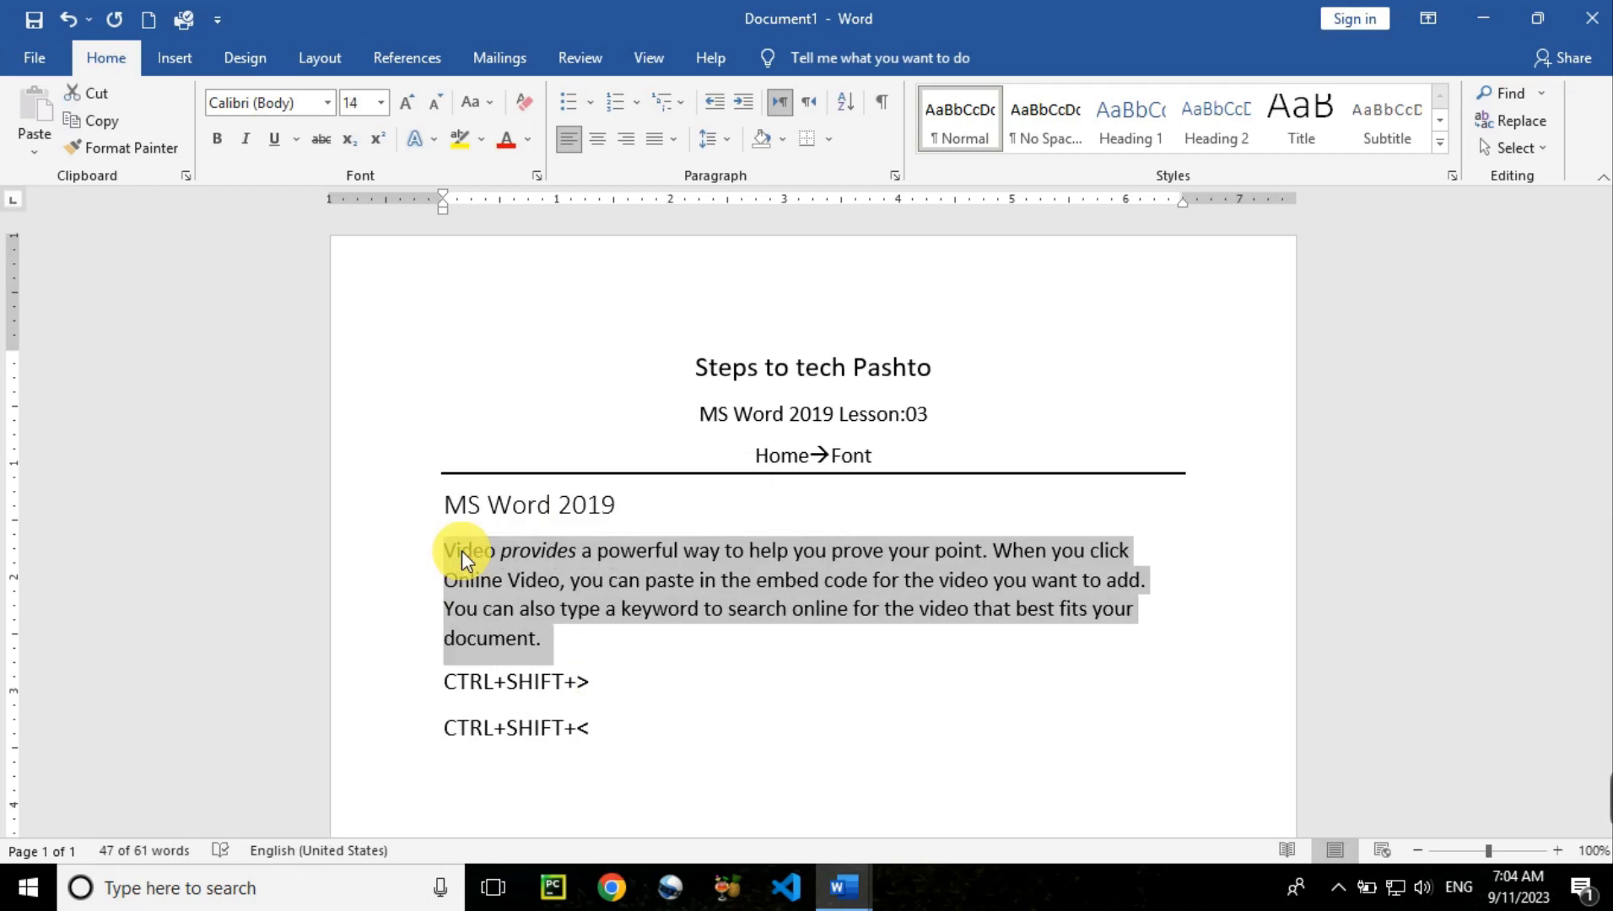
key("ctrl+shift+comma")
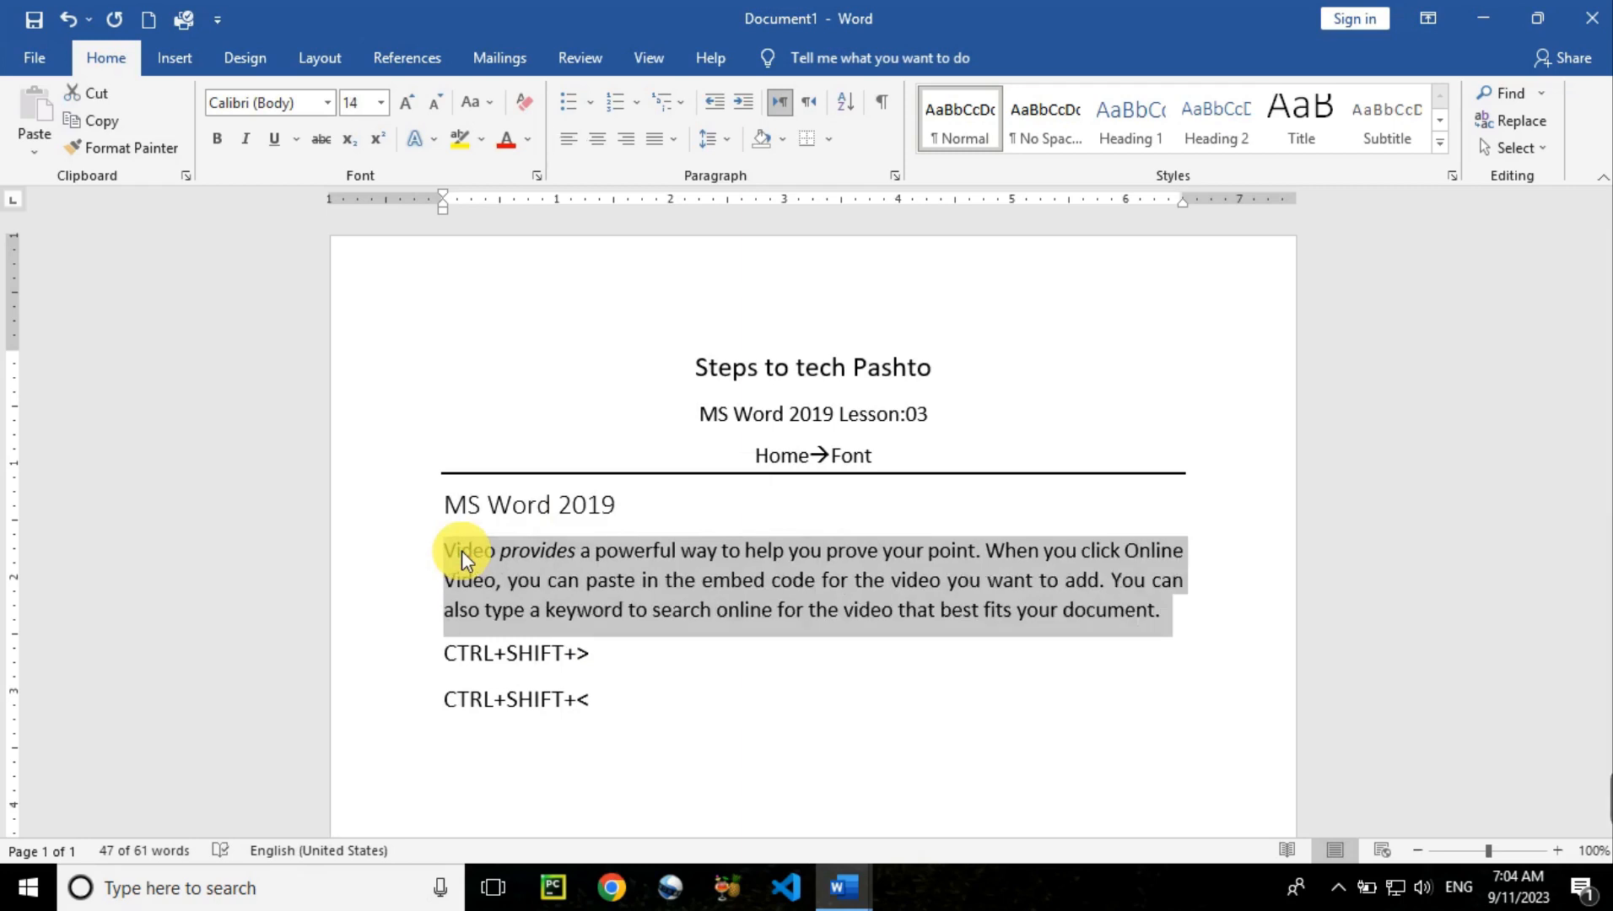
Bump 'provides' from 14 to 20 pt with Ctrl+Shift+> and turn off its italic
left_click(541, 548)
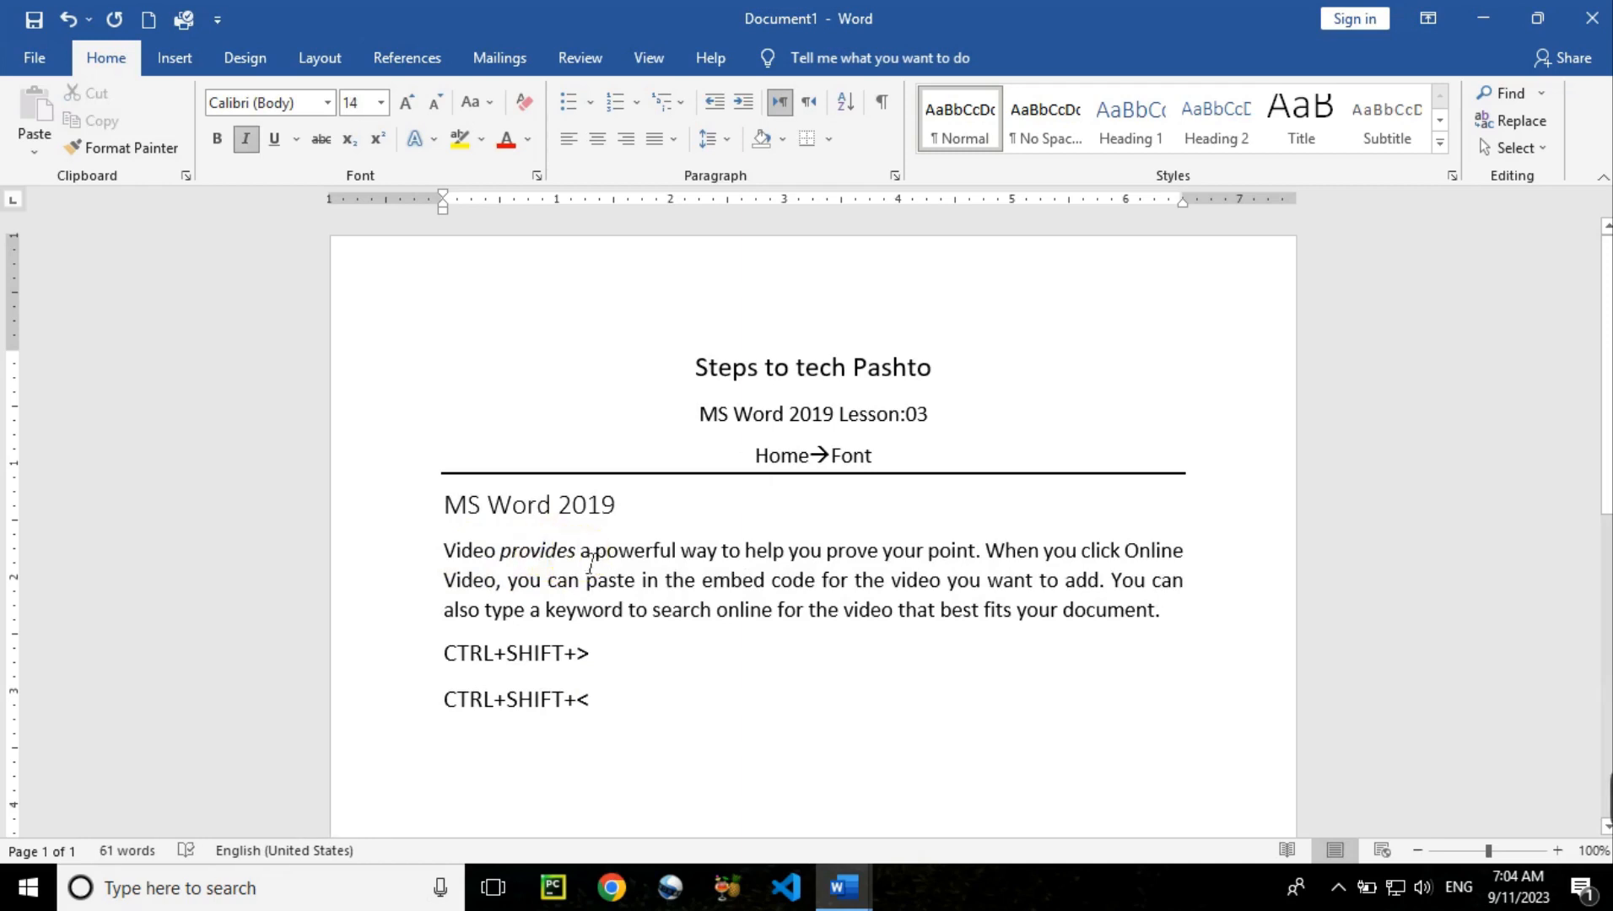
double_click(507, 548)
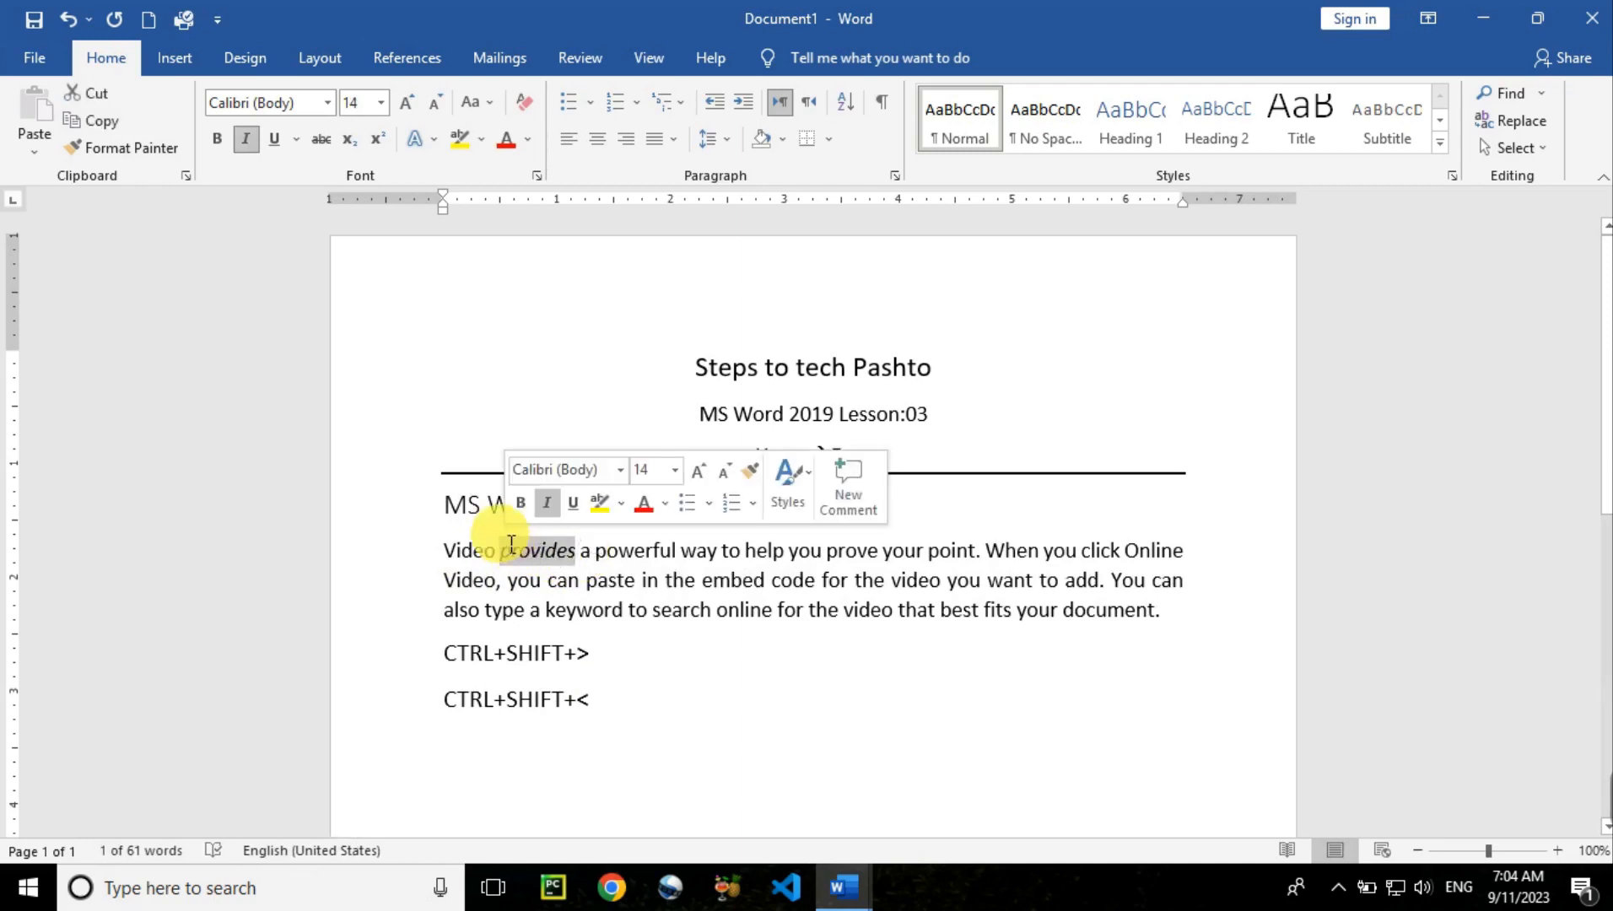
key("ctrl+shift+greater")
key("ctrl+shift+greater")
key("ctrl+shift+greater")
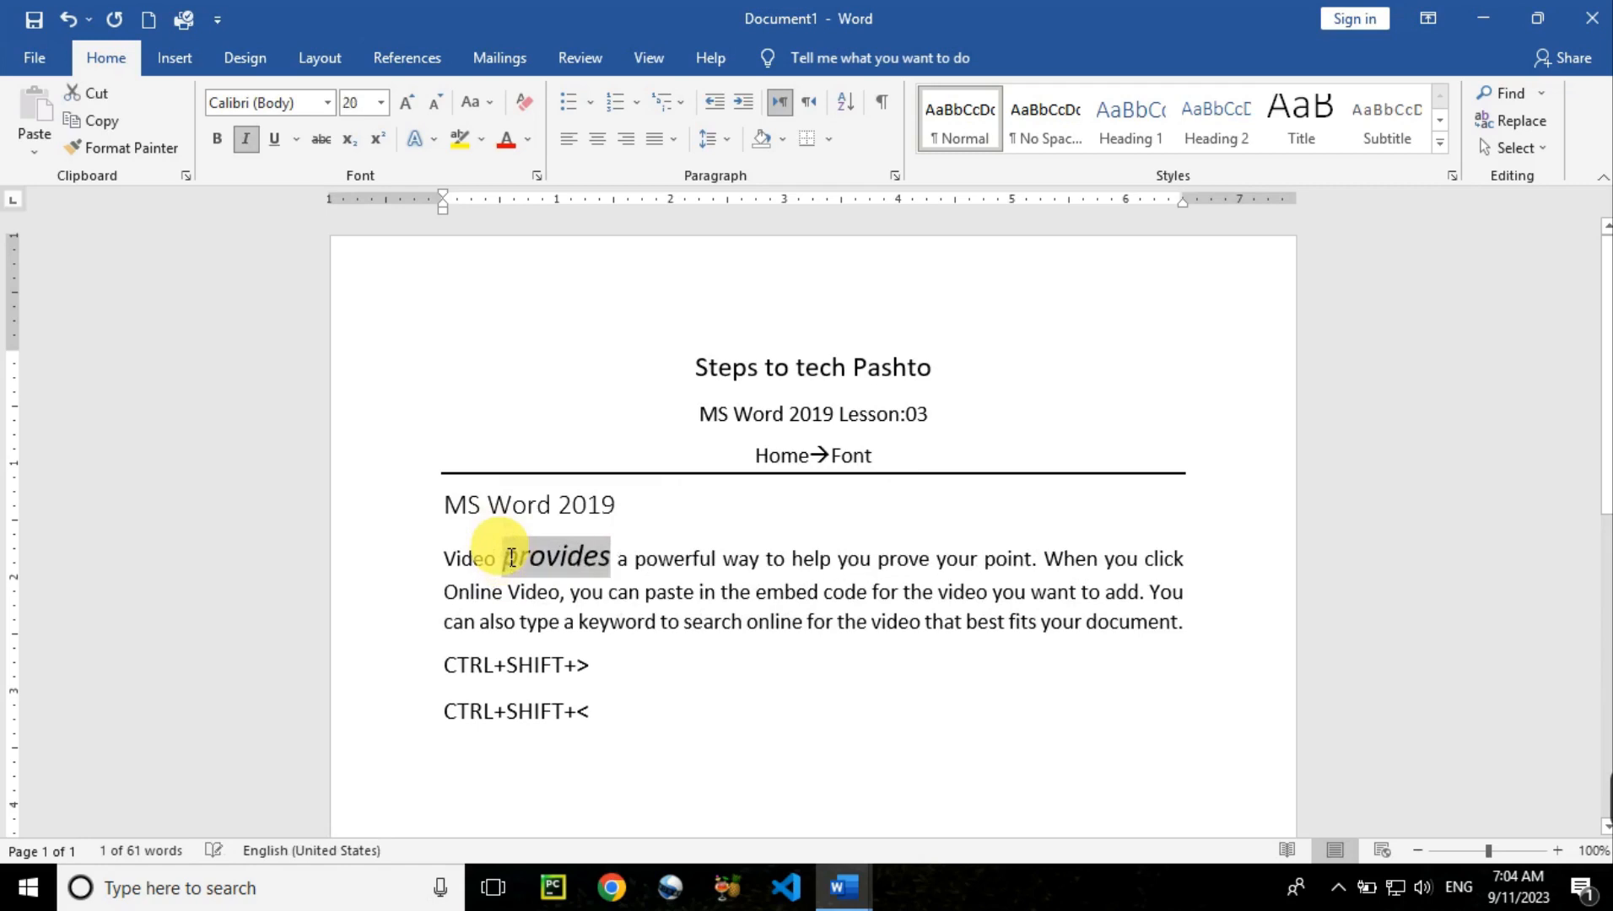
left_click(550, 592)
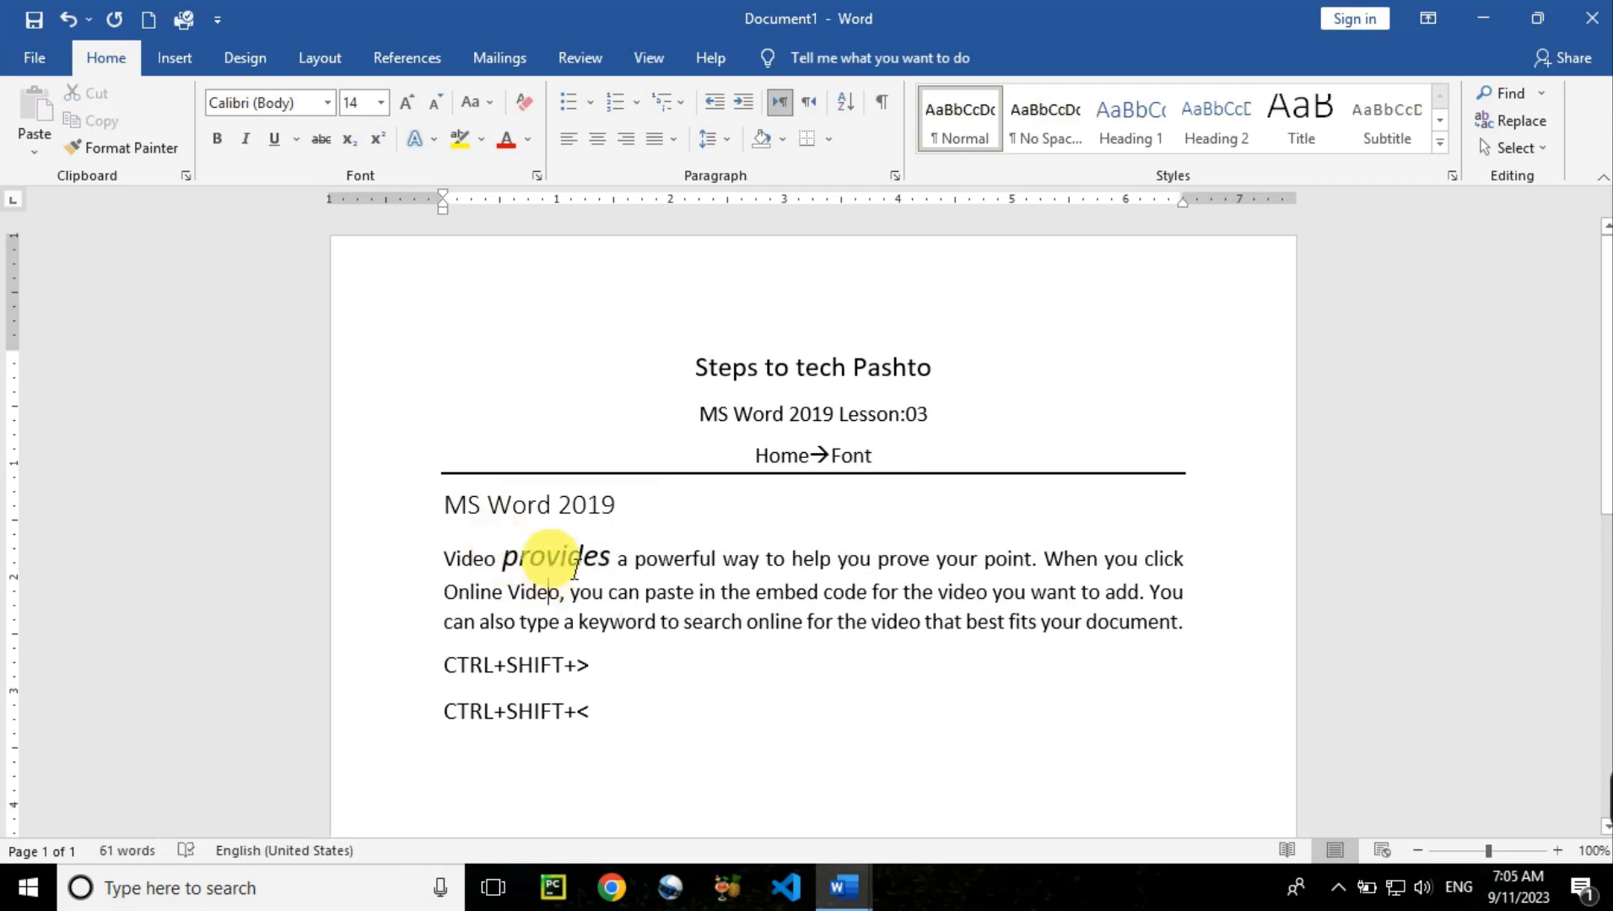
double_click(554, 564)
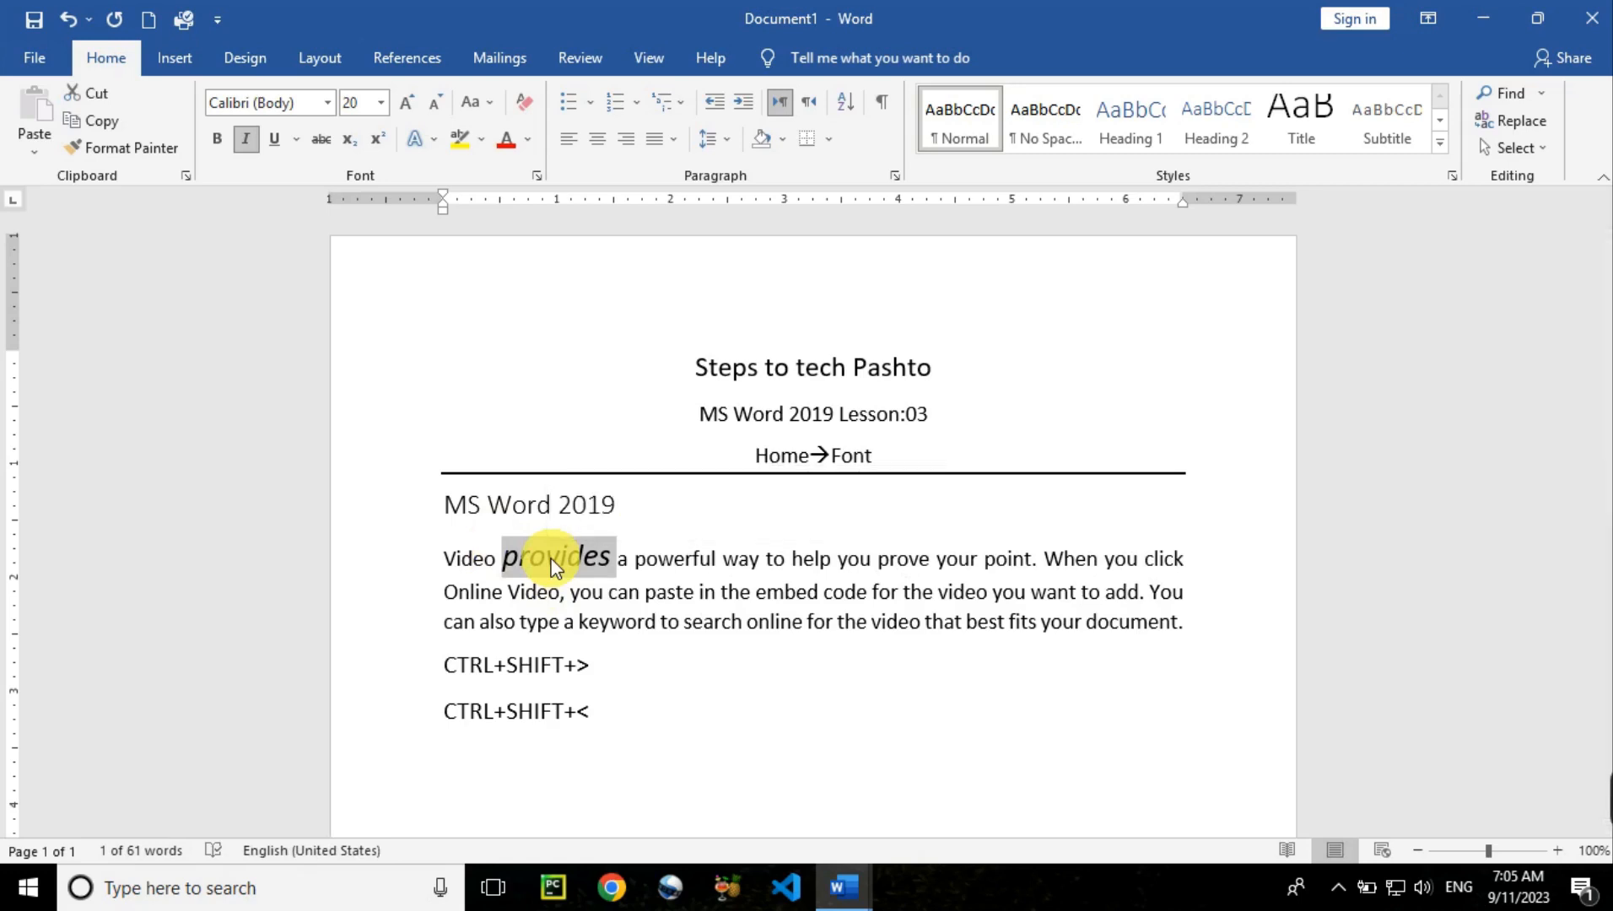
key("ctrl+i")
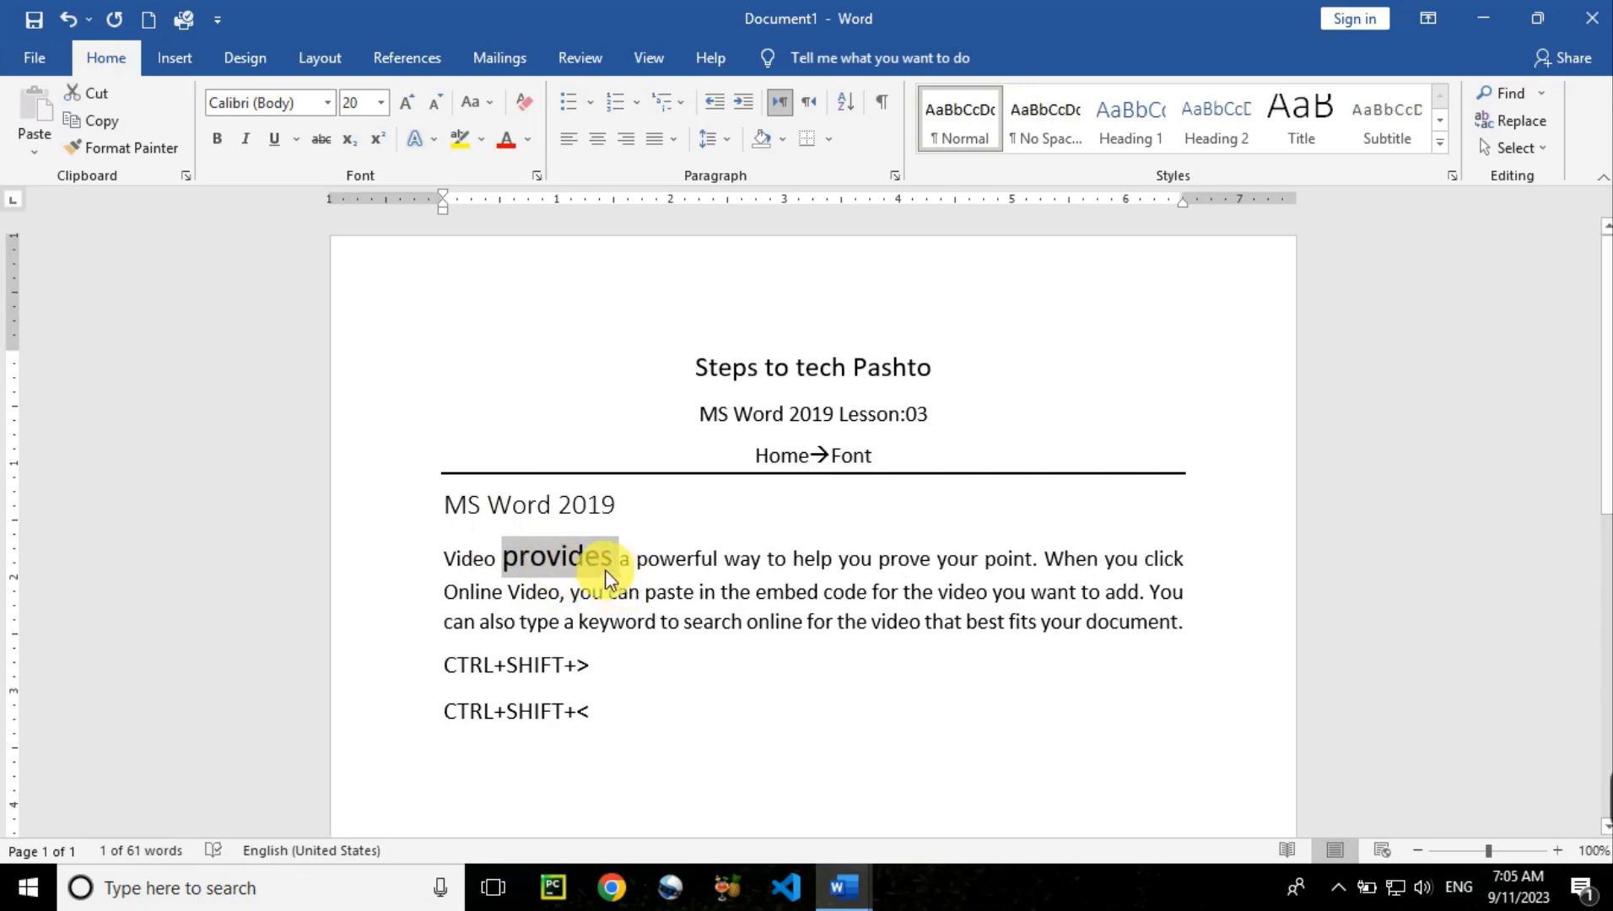
left_click(450, 564)
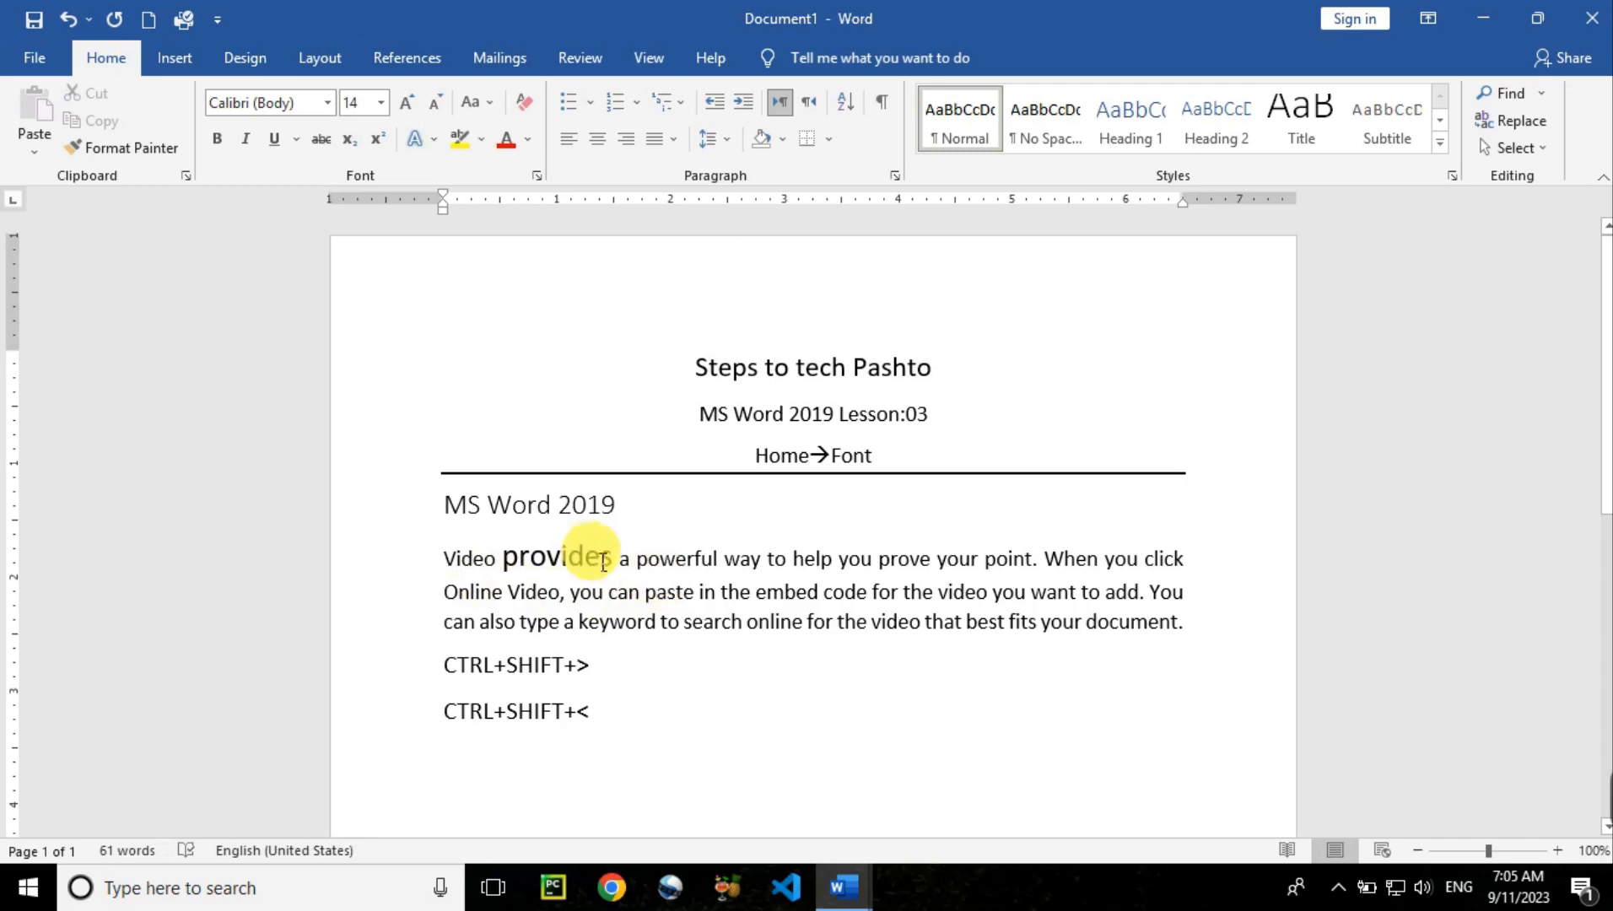
Copy the formatting of 'powerful' onto 'provides' with Format Painter
left_click(677, 563)
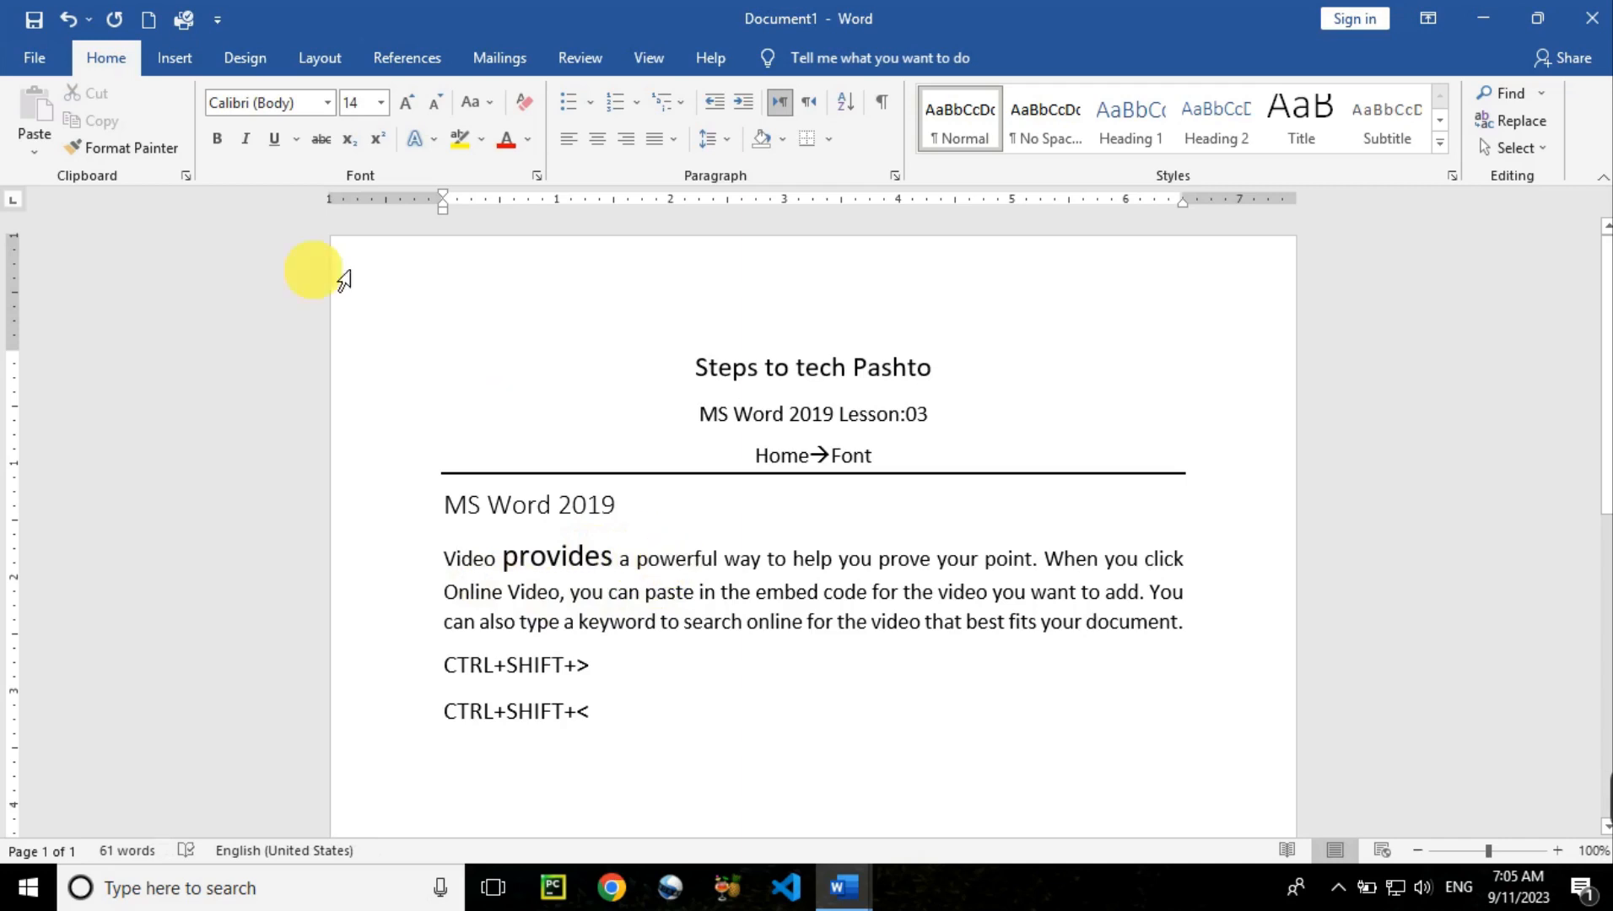
left_click(148, 152)
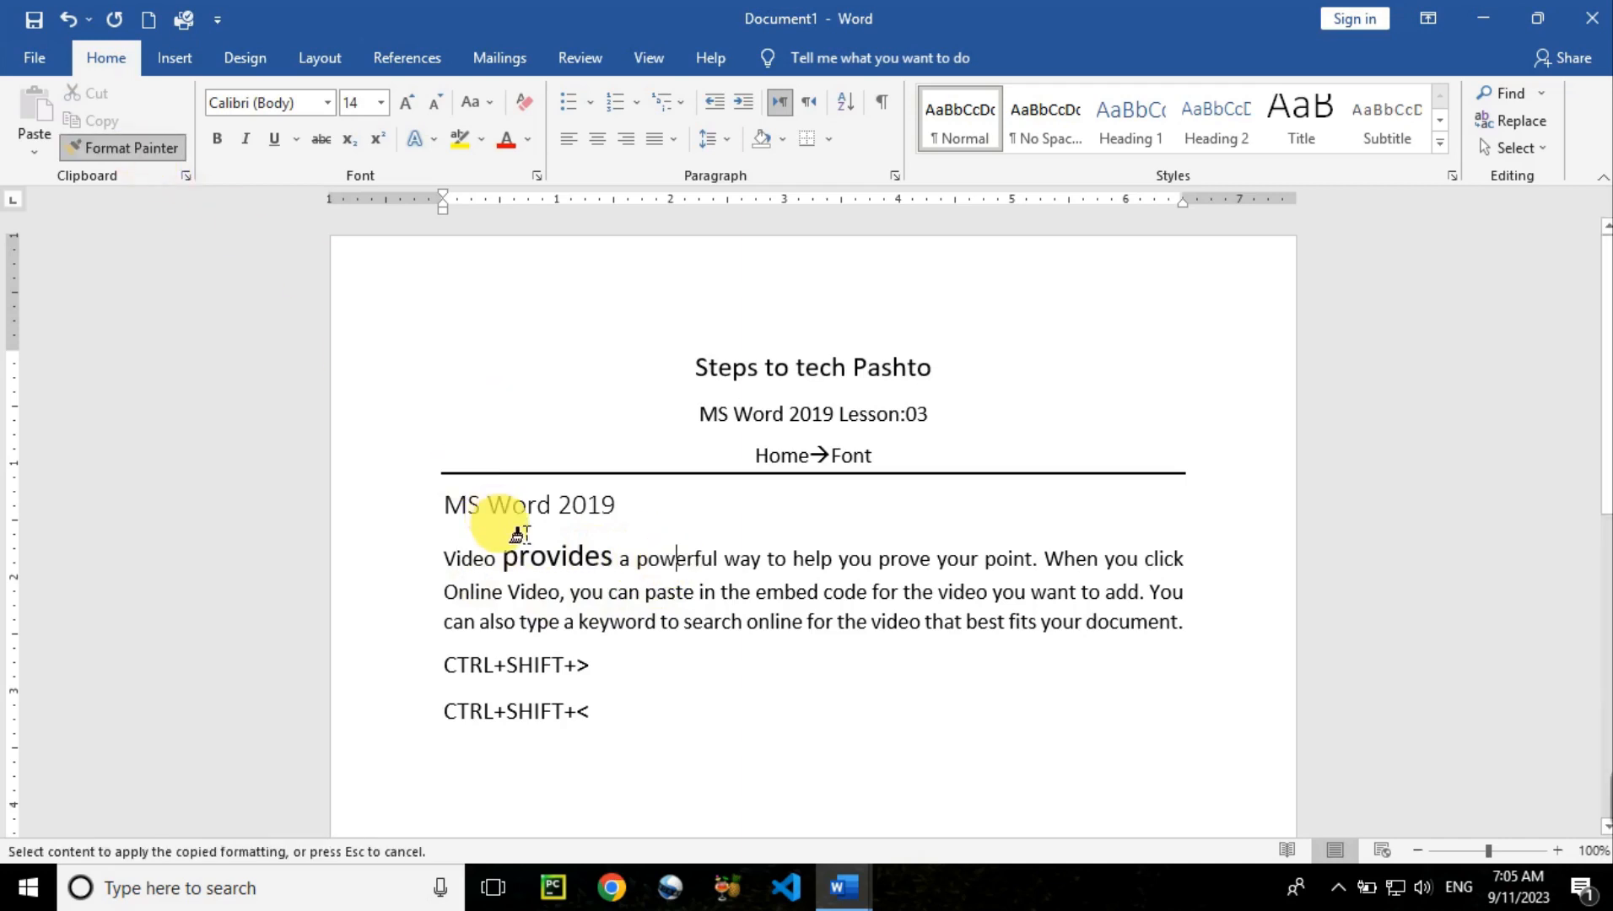
left_click(536, 558)
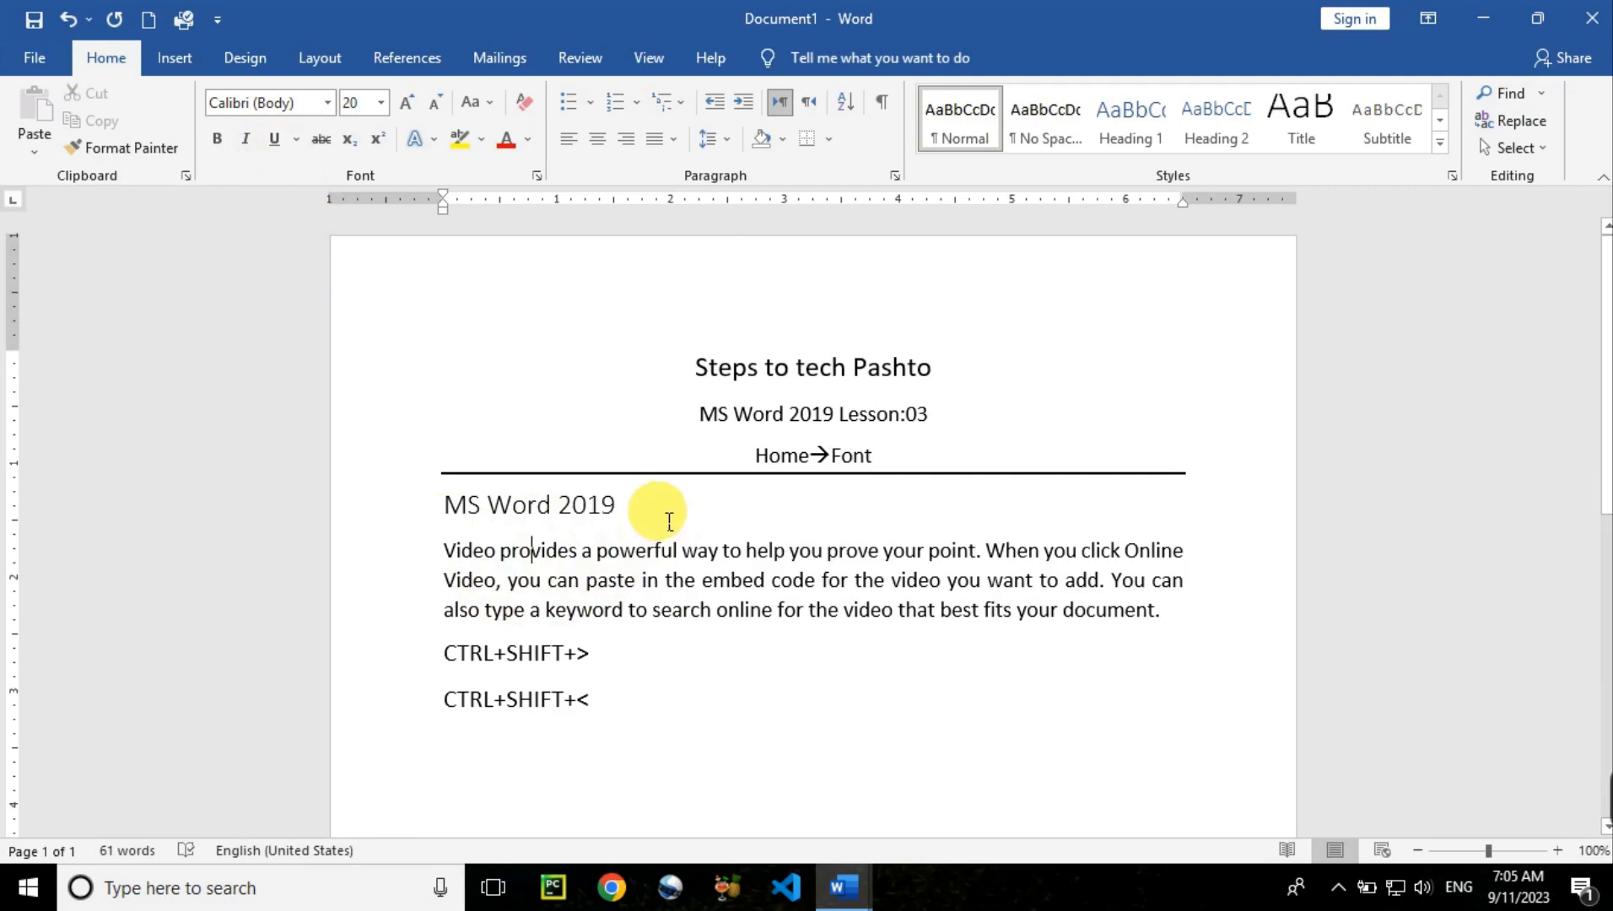
left_click_drag(669, 522, 451, 511)
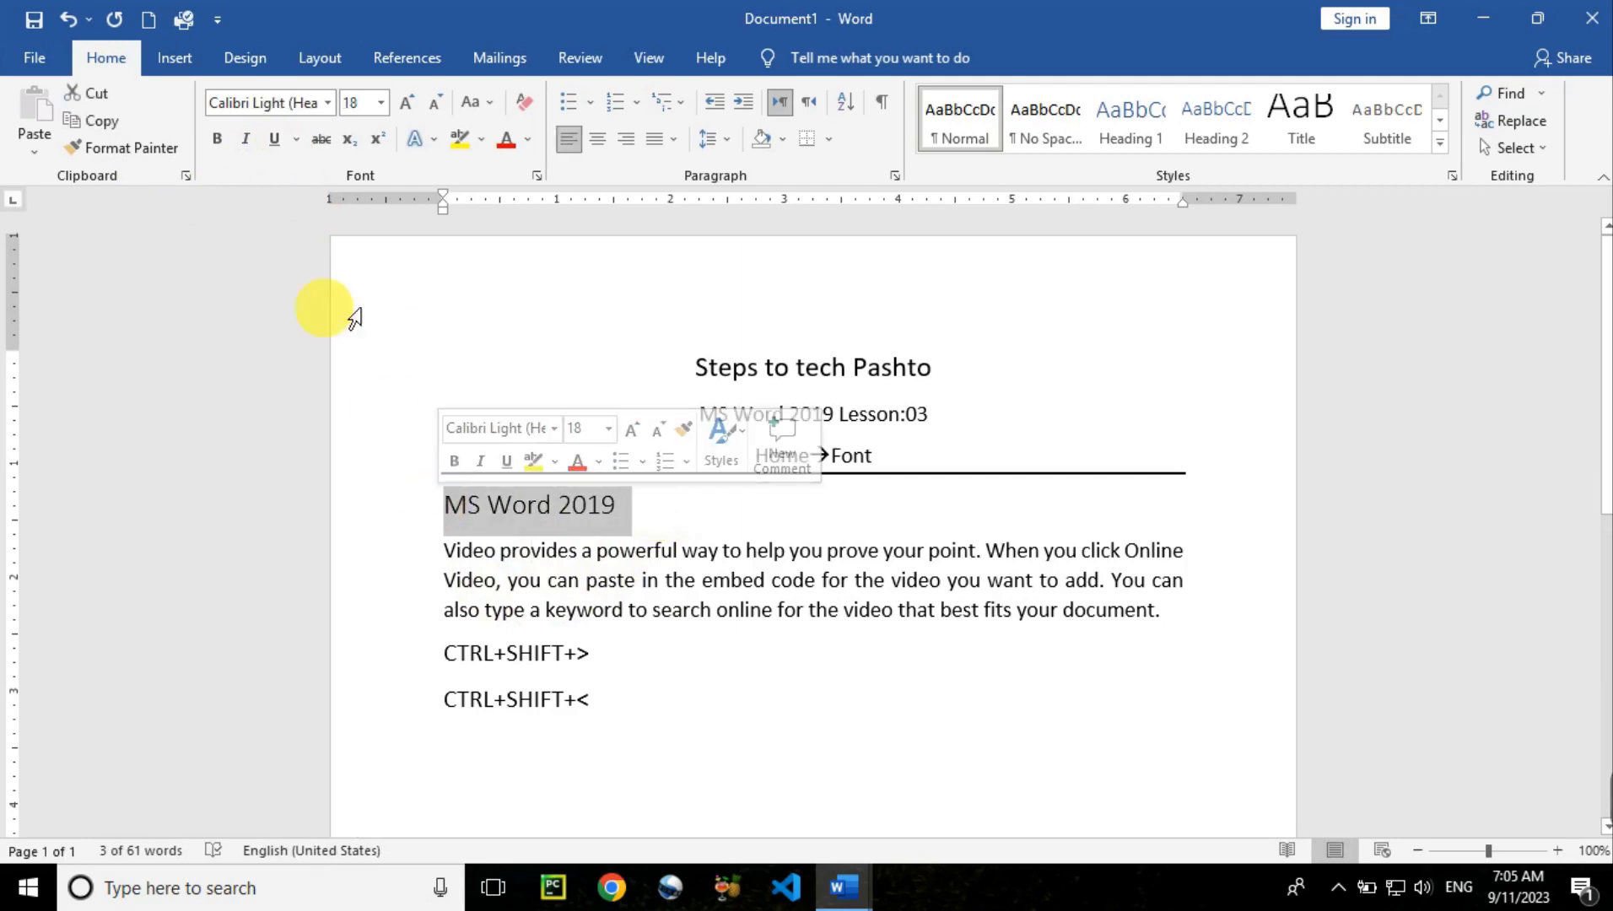
left_click(275, 141)
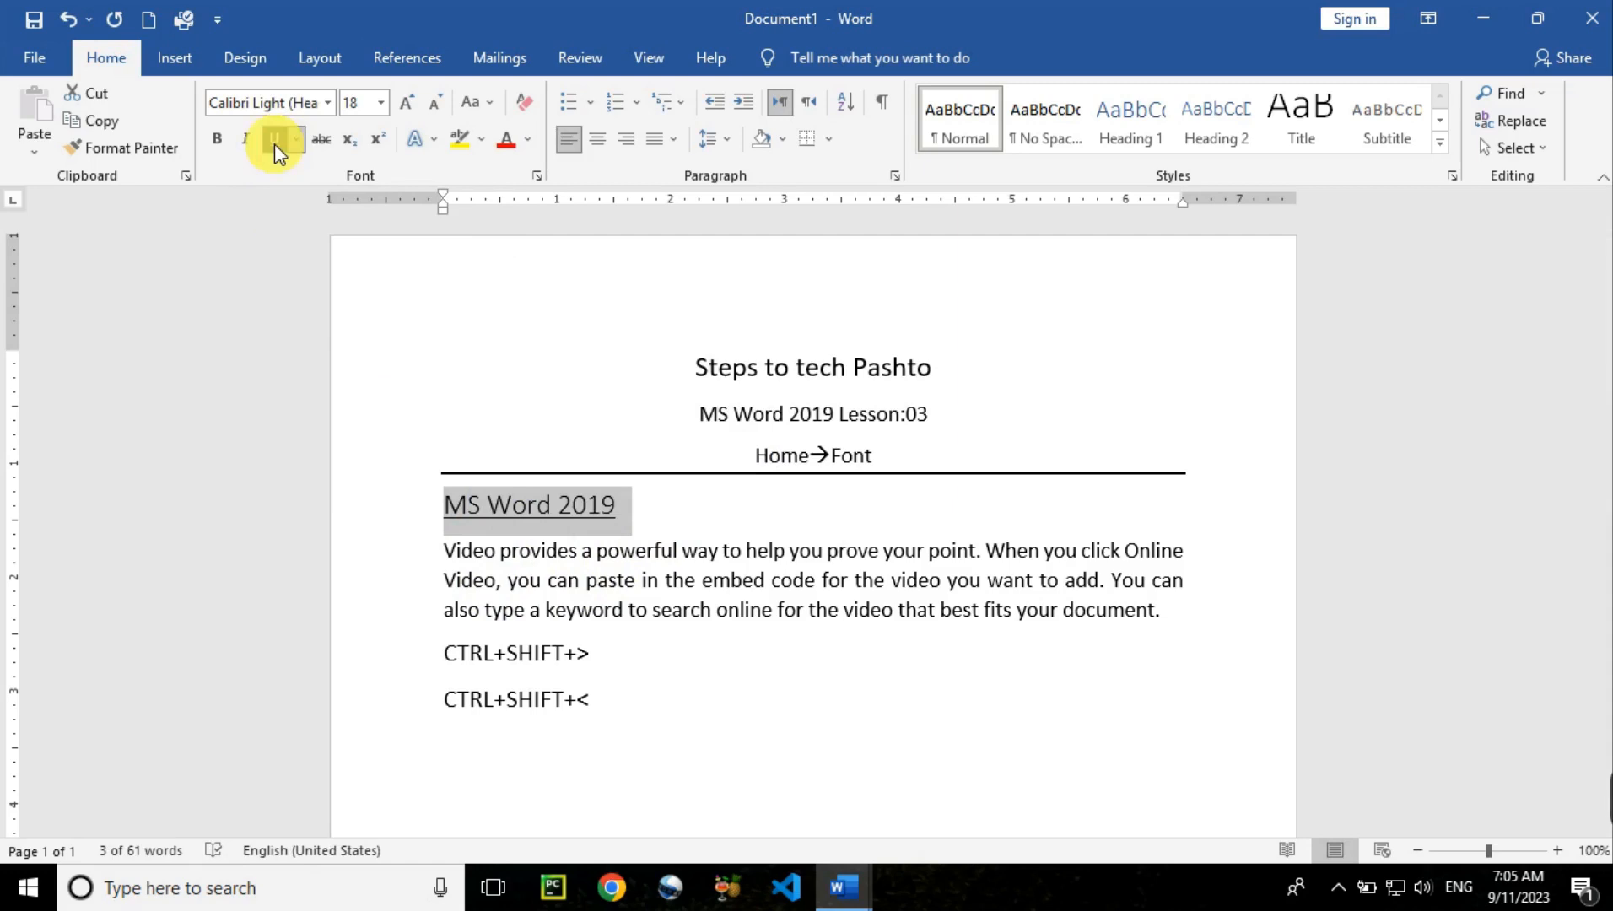
left_click(275, 143)
left_click(297, 141)
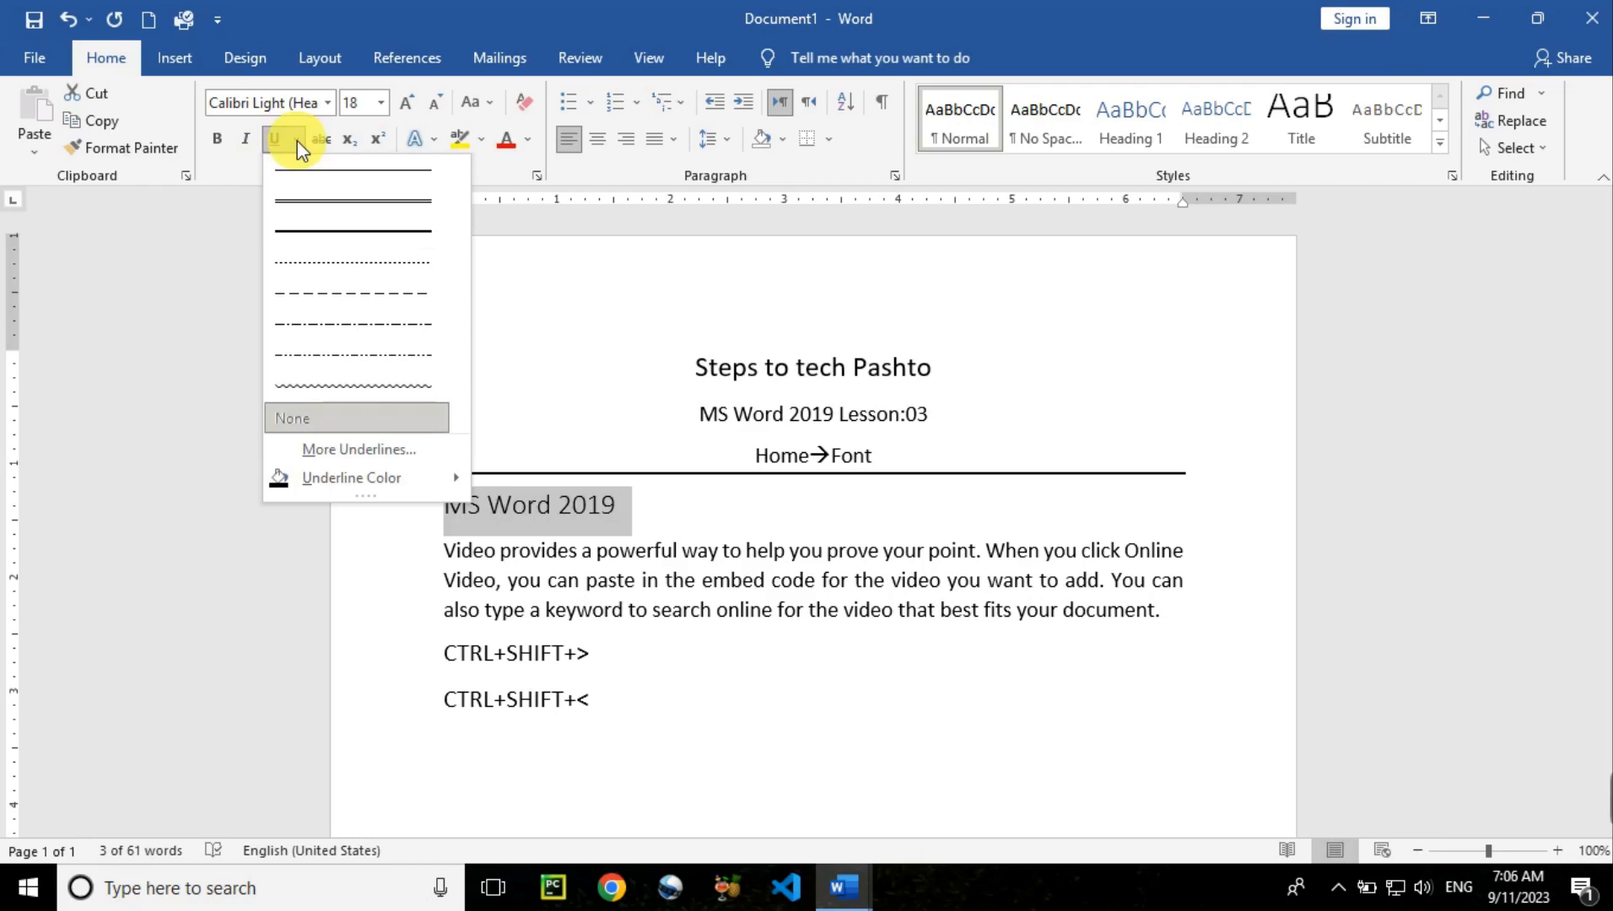
left_click(281, 140)
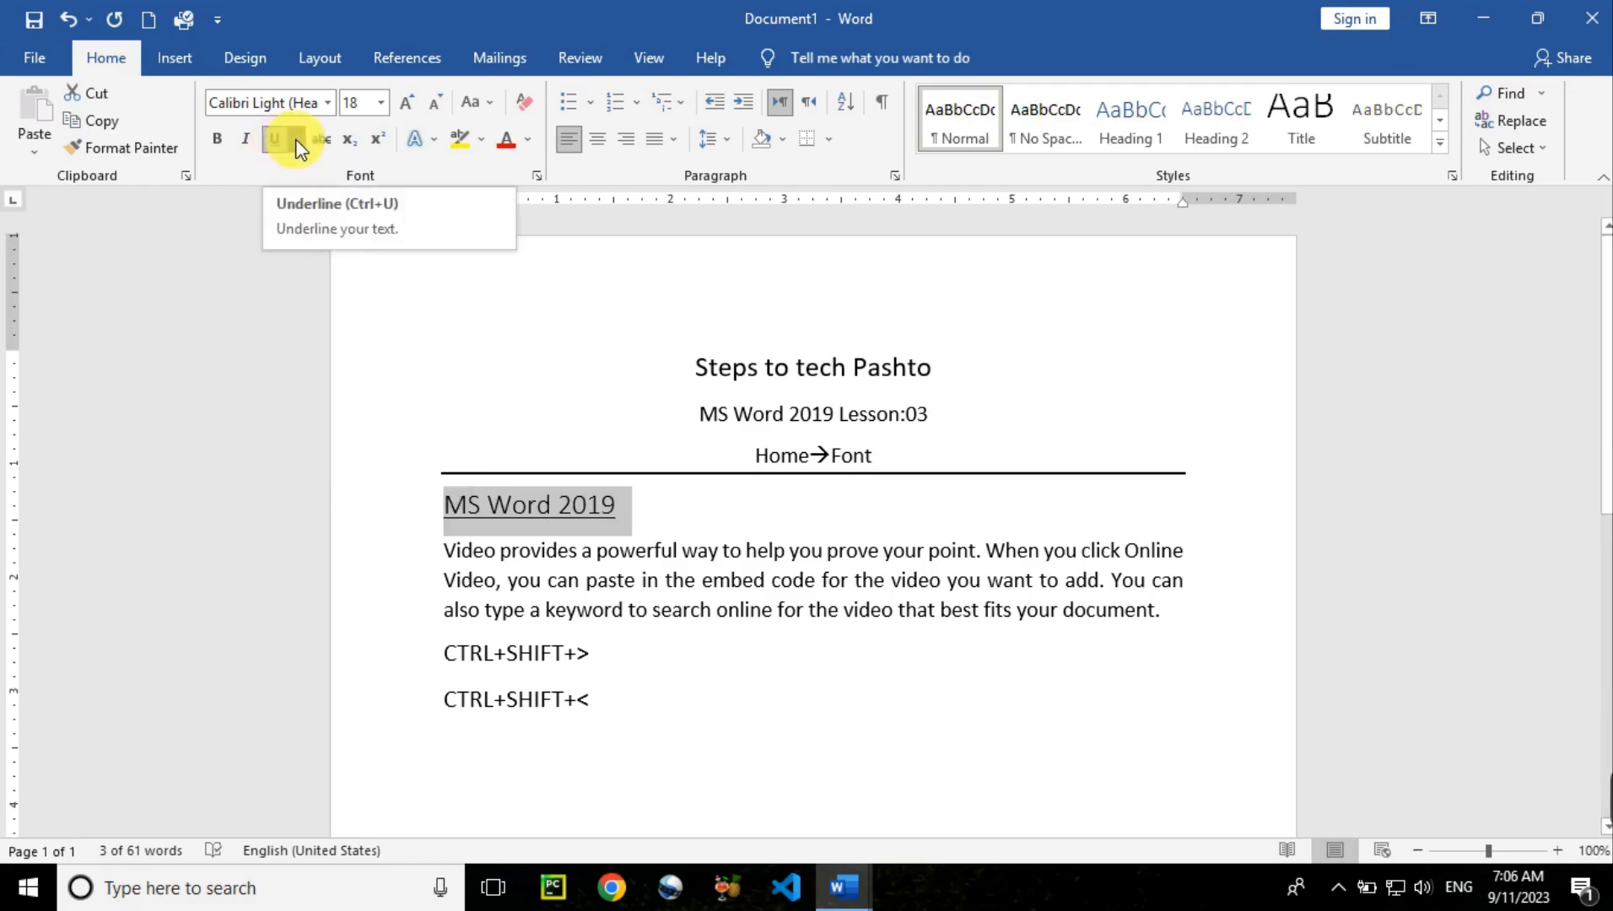
left_click(297, 140)
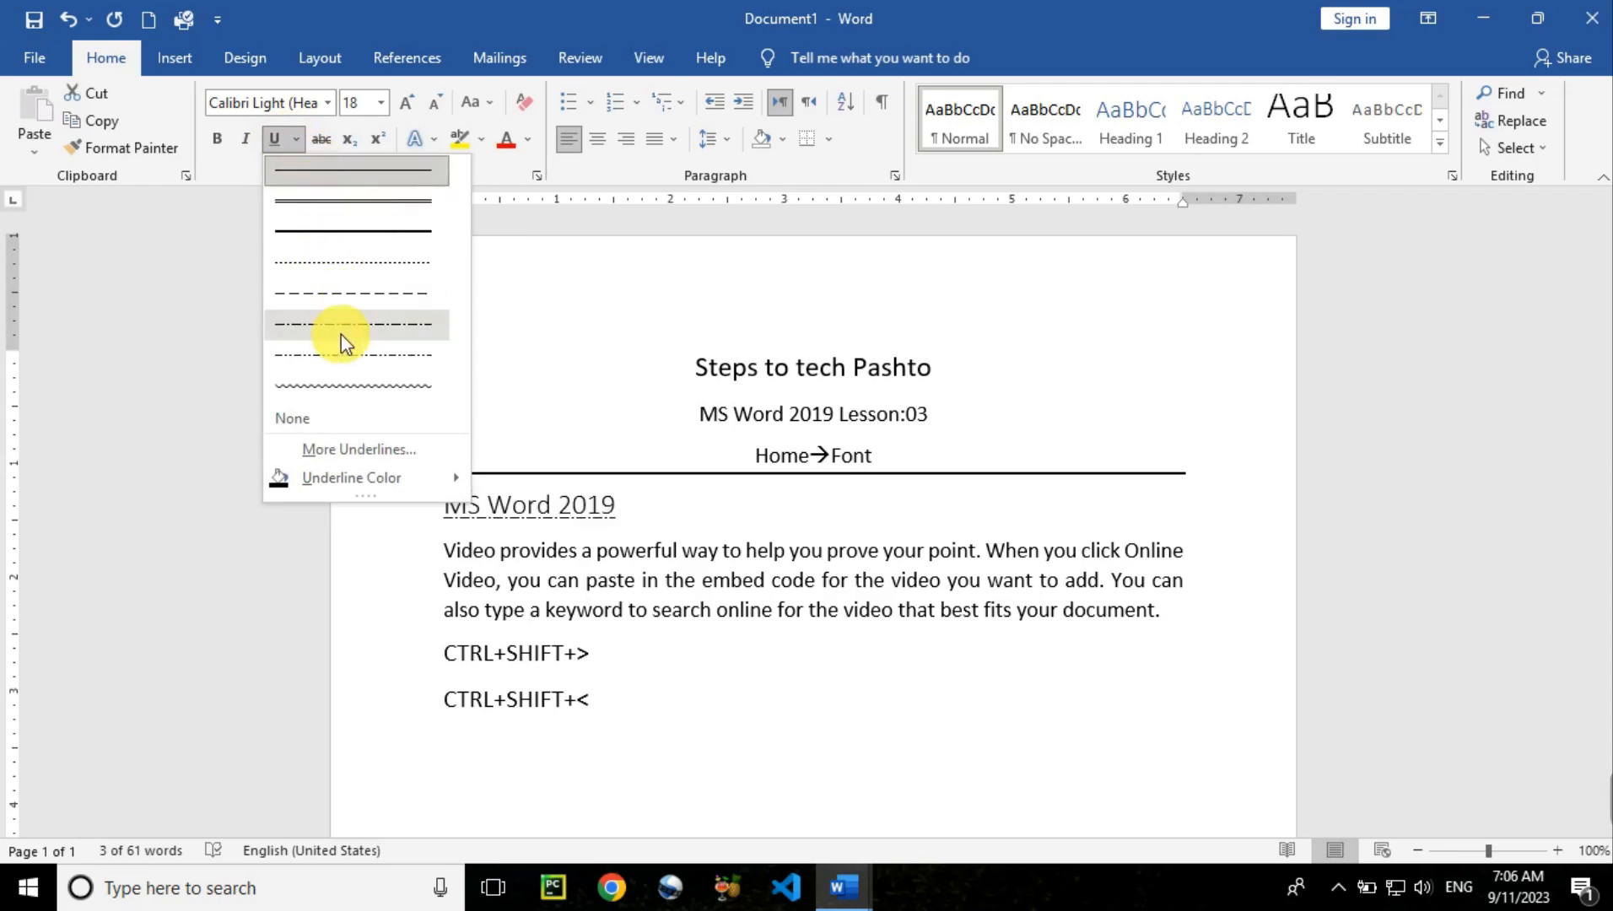
left_click(350, 385)
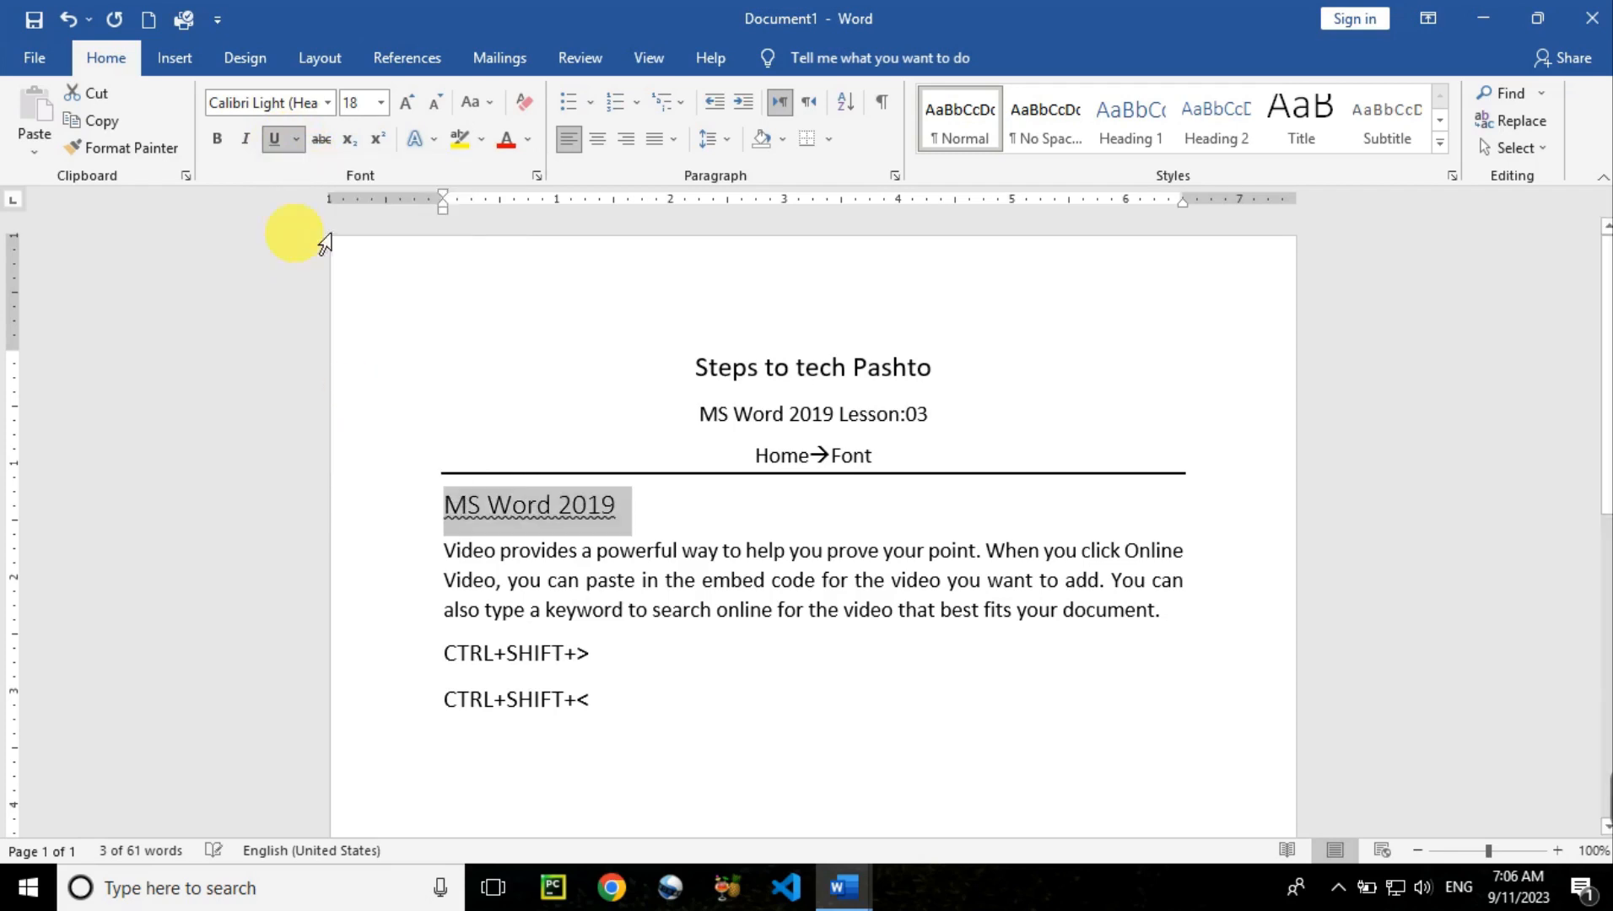
left_click(297, 140)
mouse_move(428, 490)
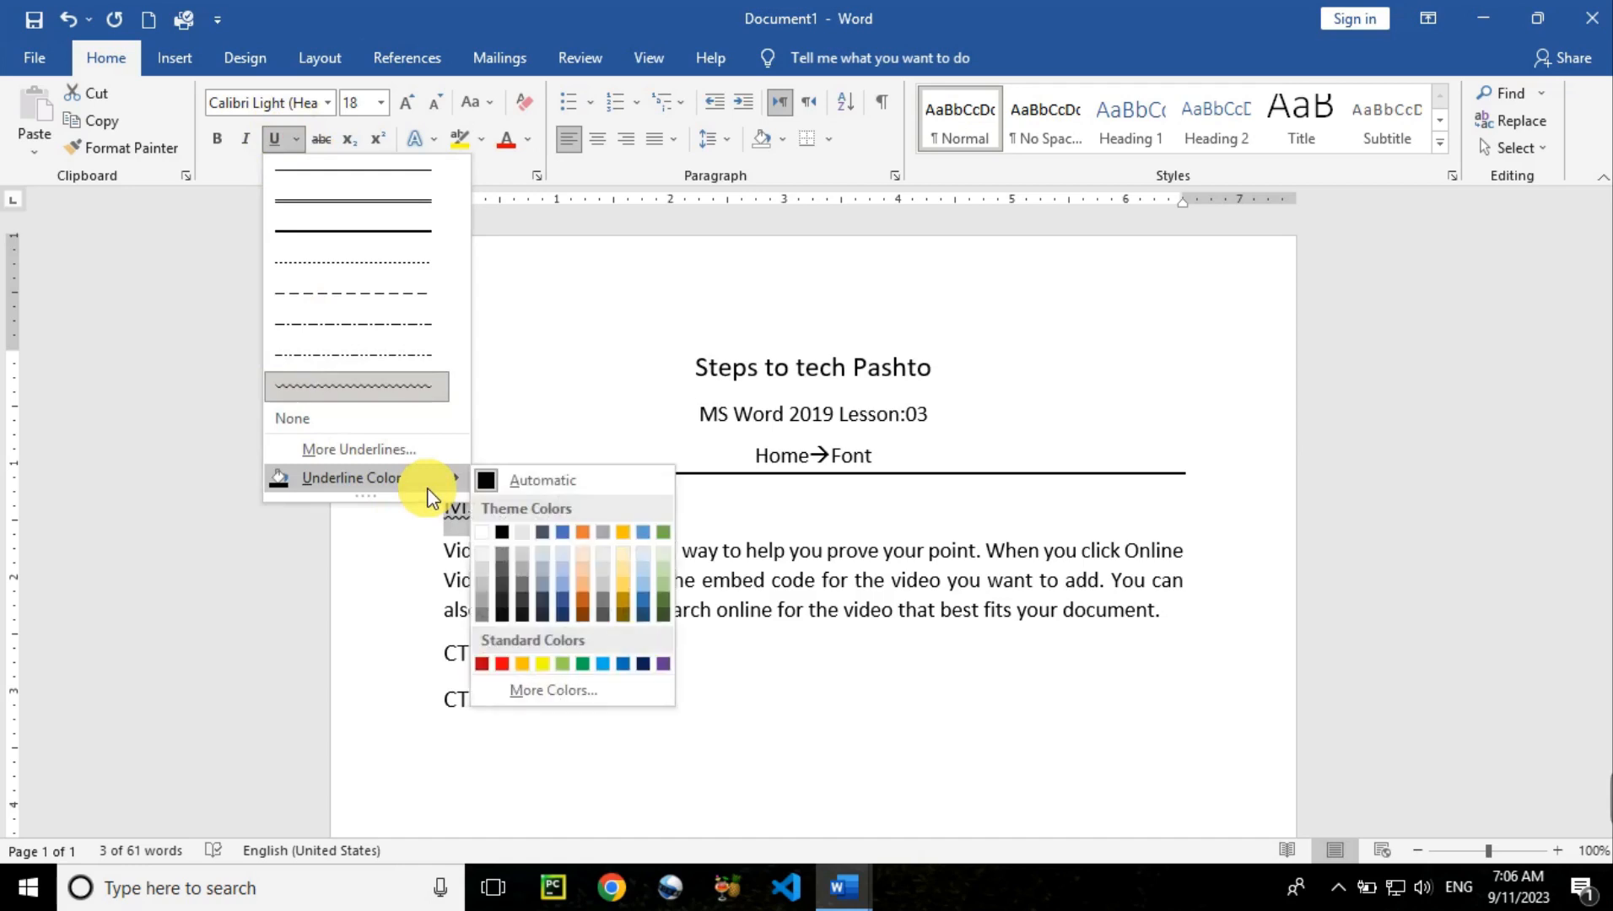
left_click(502, 664)
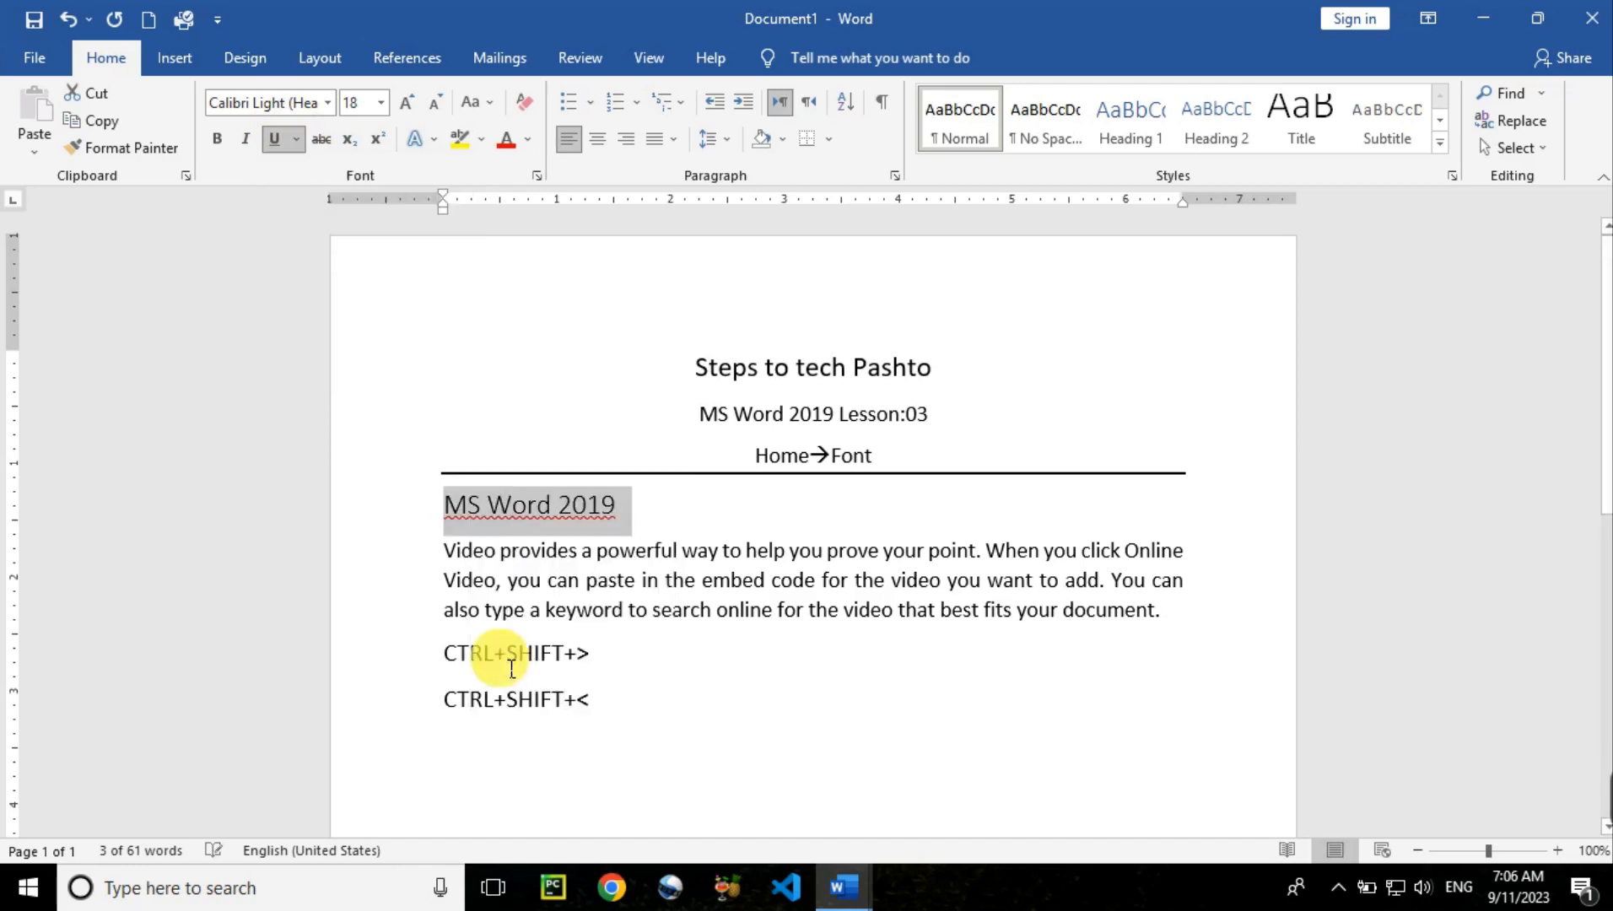
left_click(665, 553)
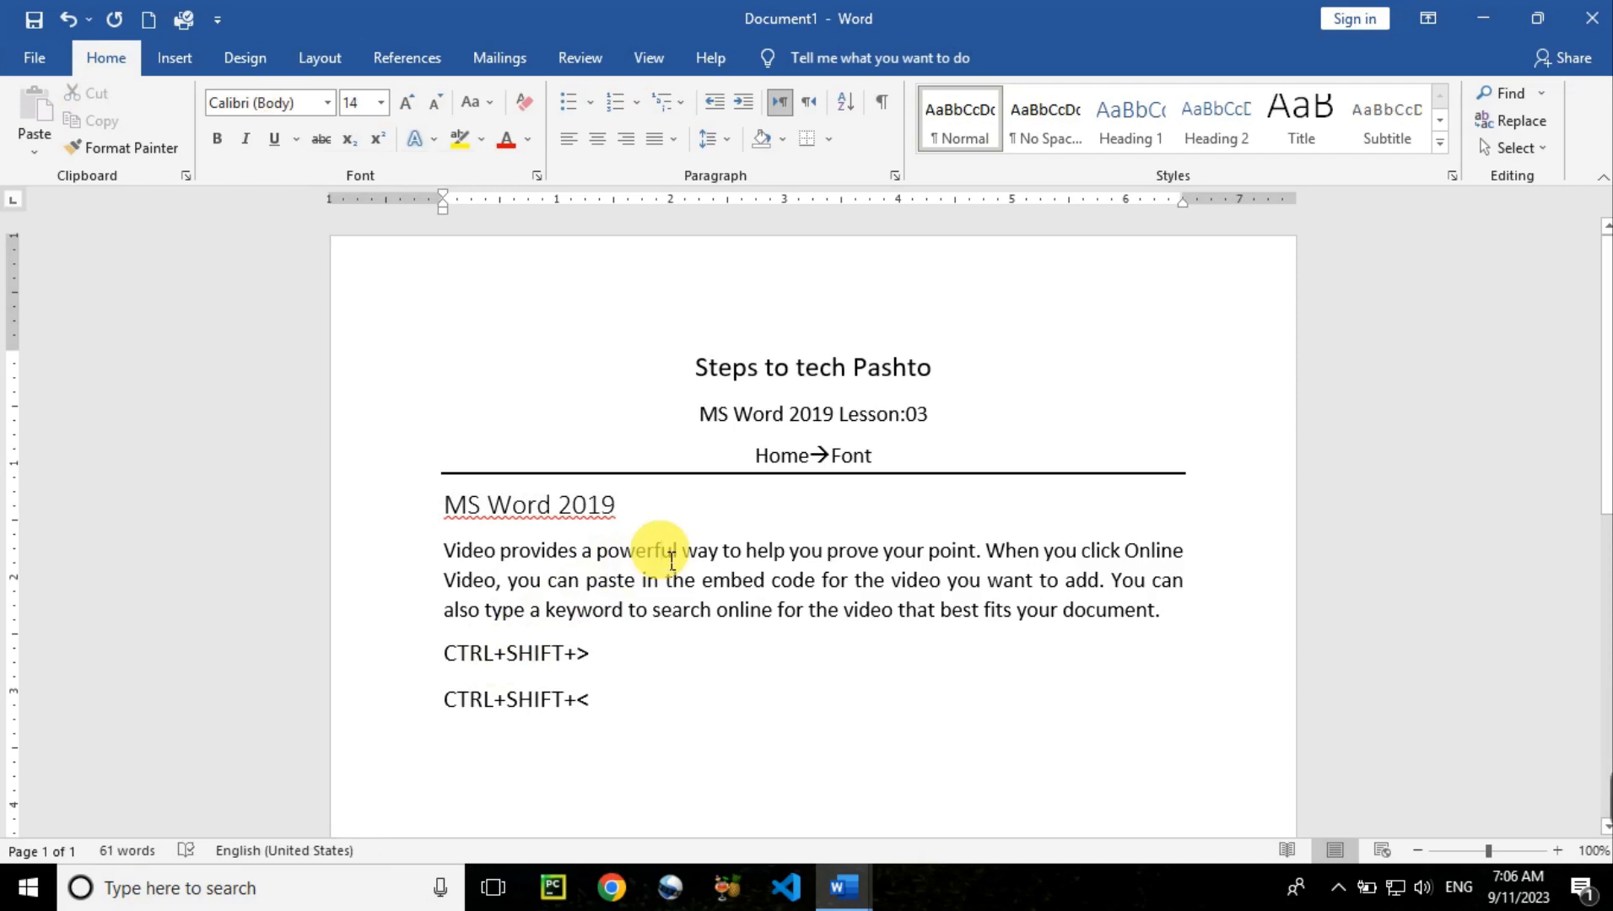
key("ctrl+z")
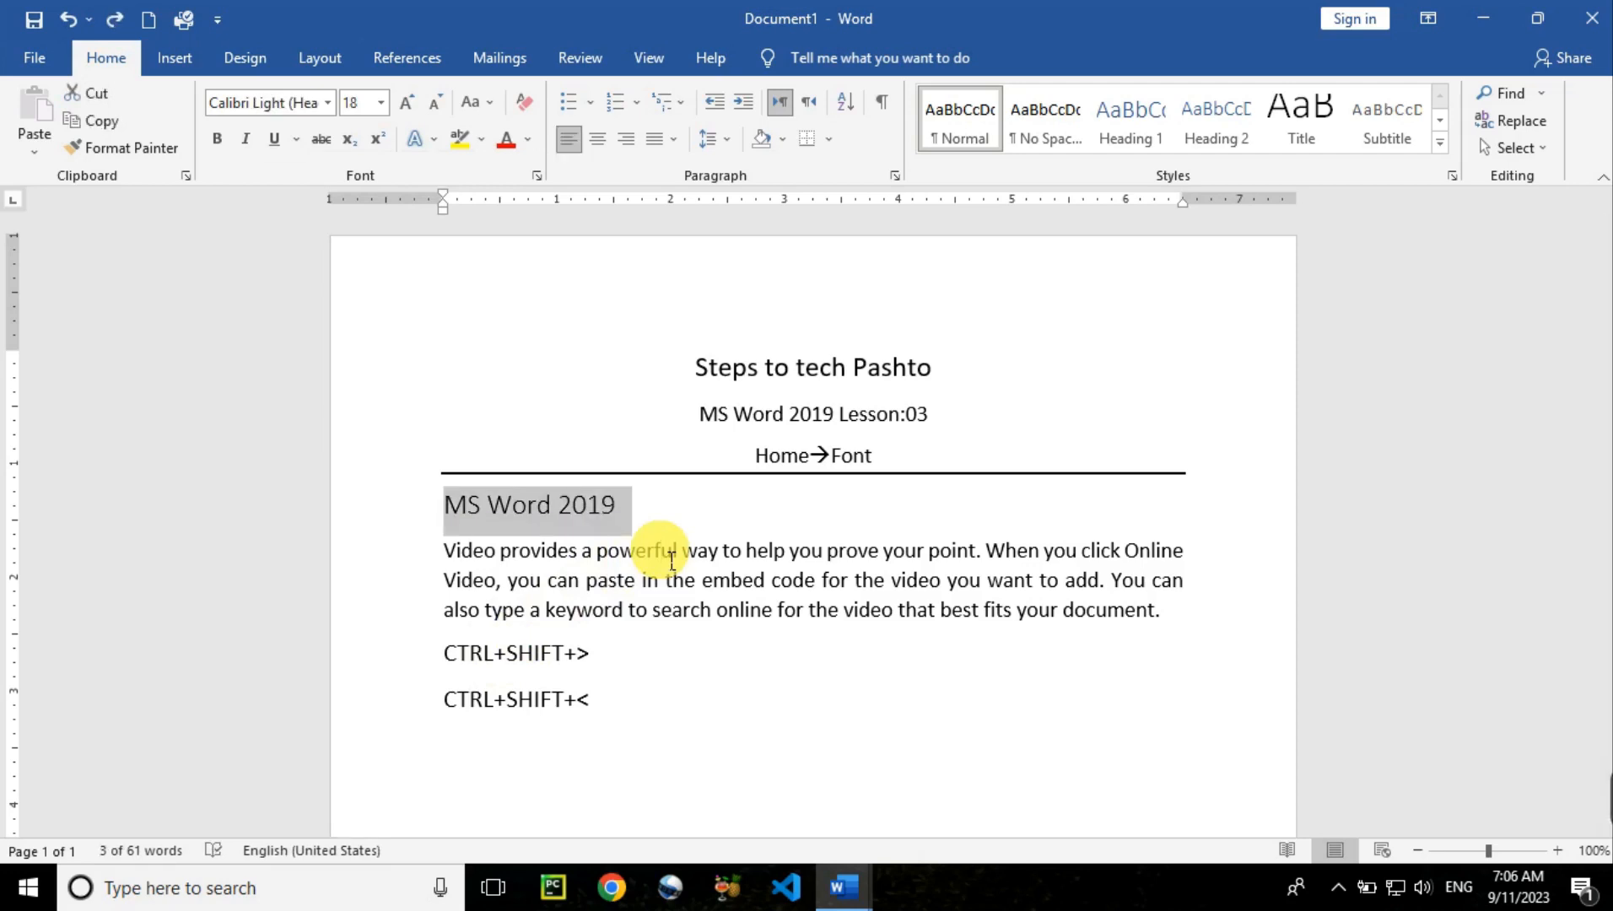
left_click(271, 144)
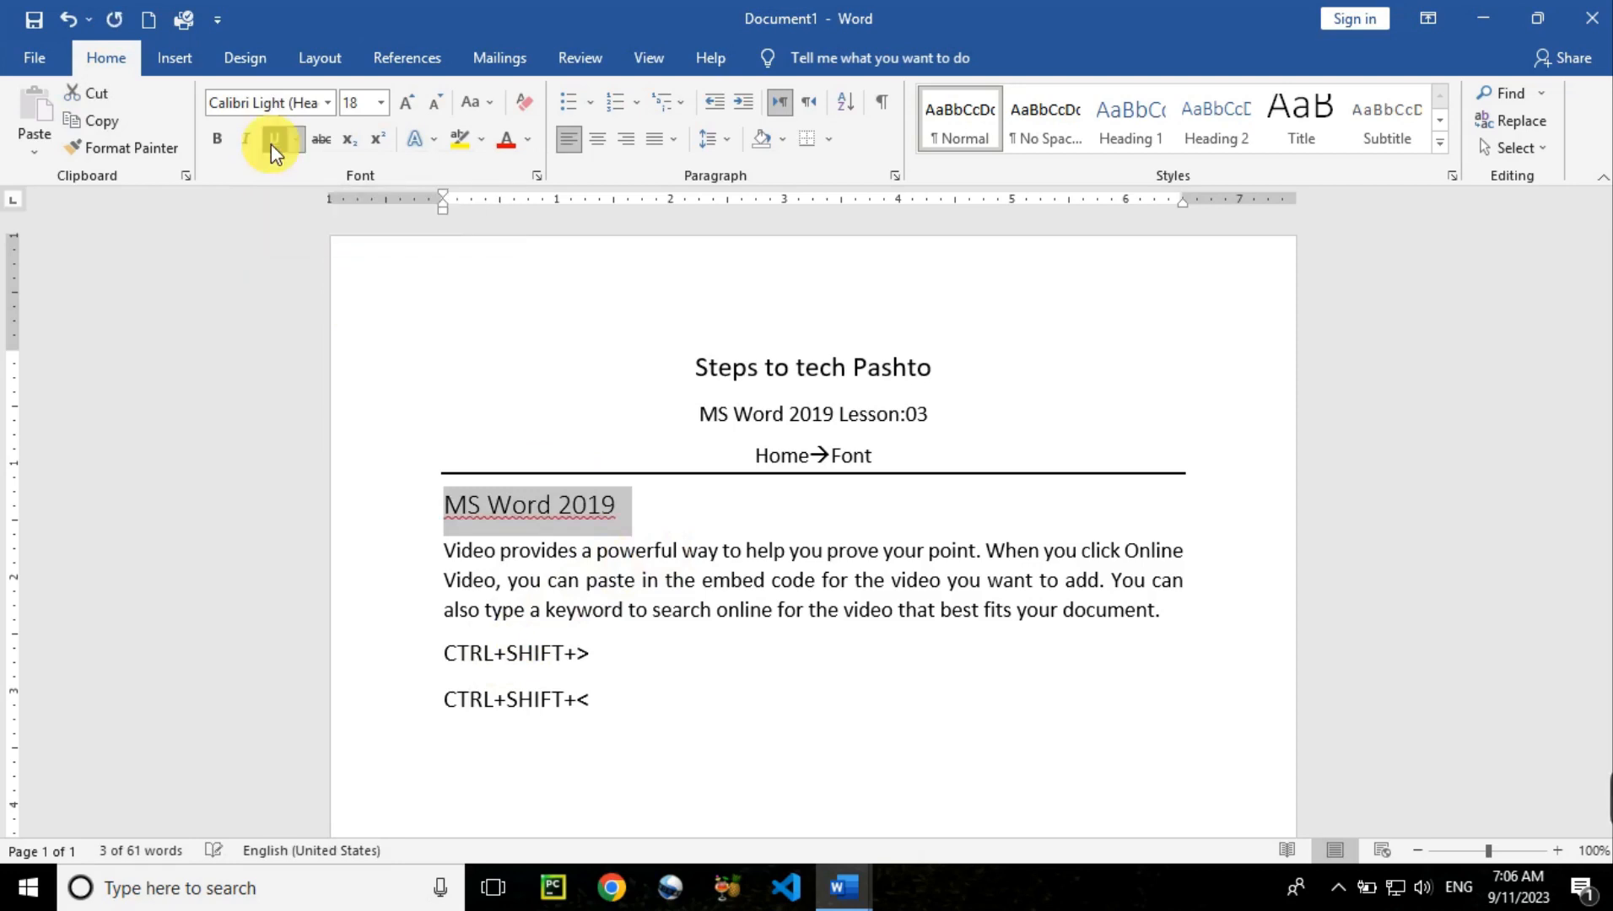
left_click(271, 143)
left_click(271, 145)
left_click(271, 144)
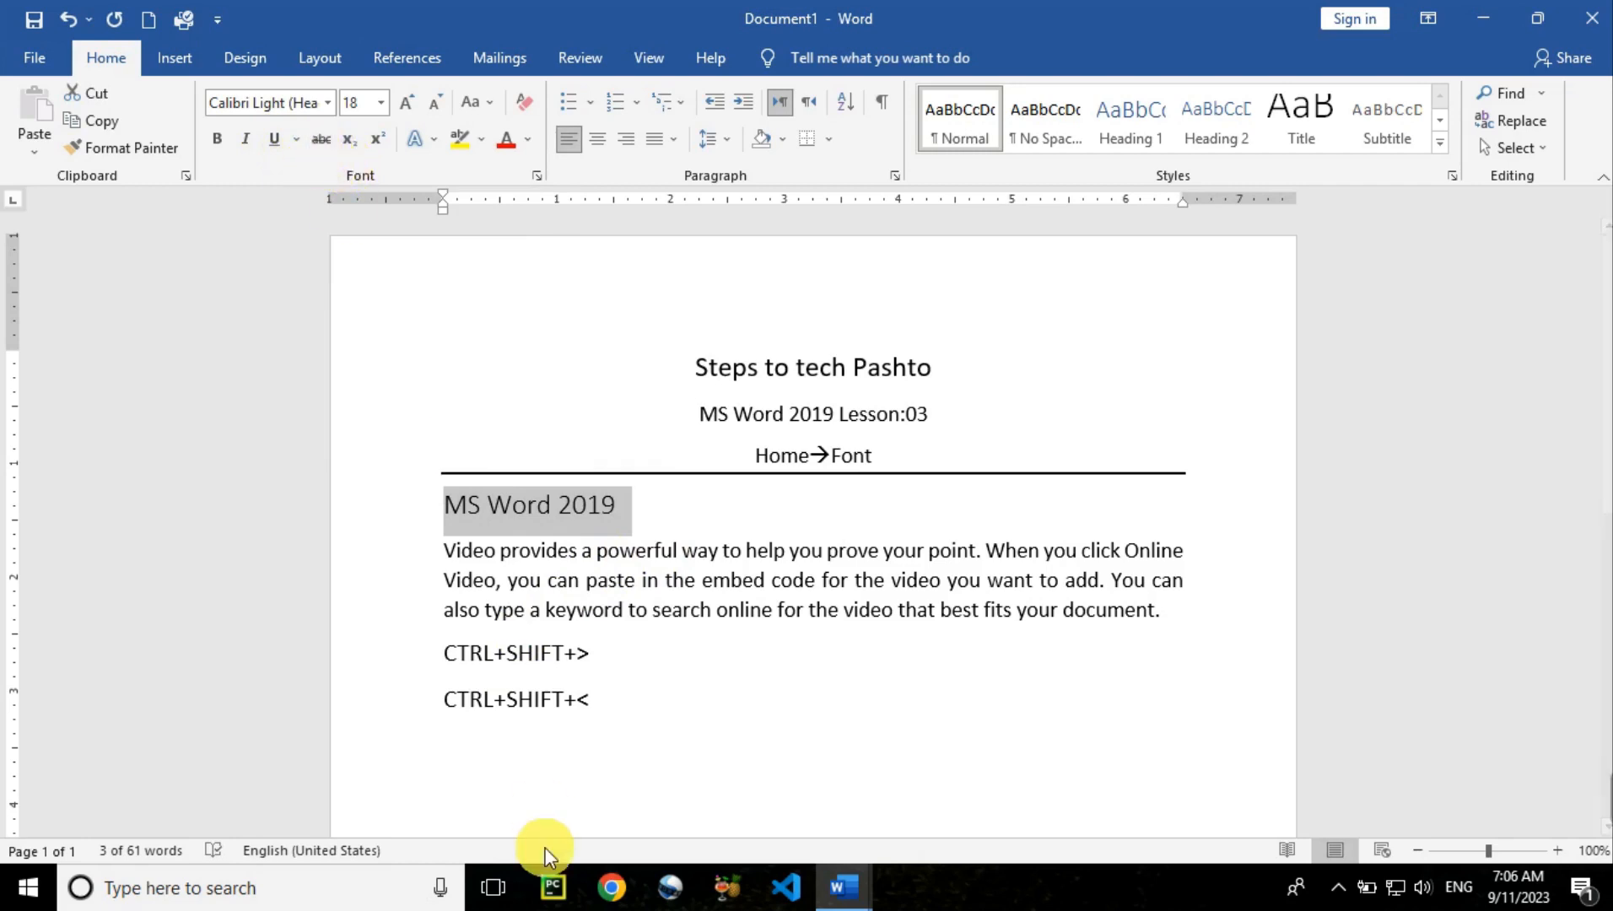
Type 'He are a boy.' on a new line below CTRL+SHIFT+< and select 'are'
left_click(632, 711)
key("Return")
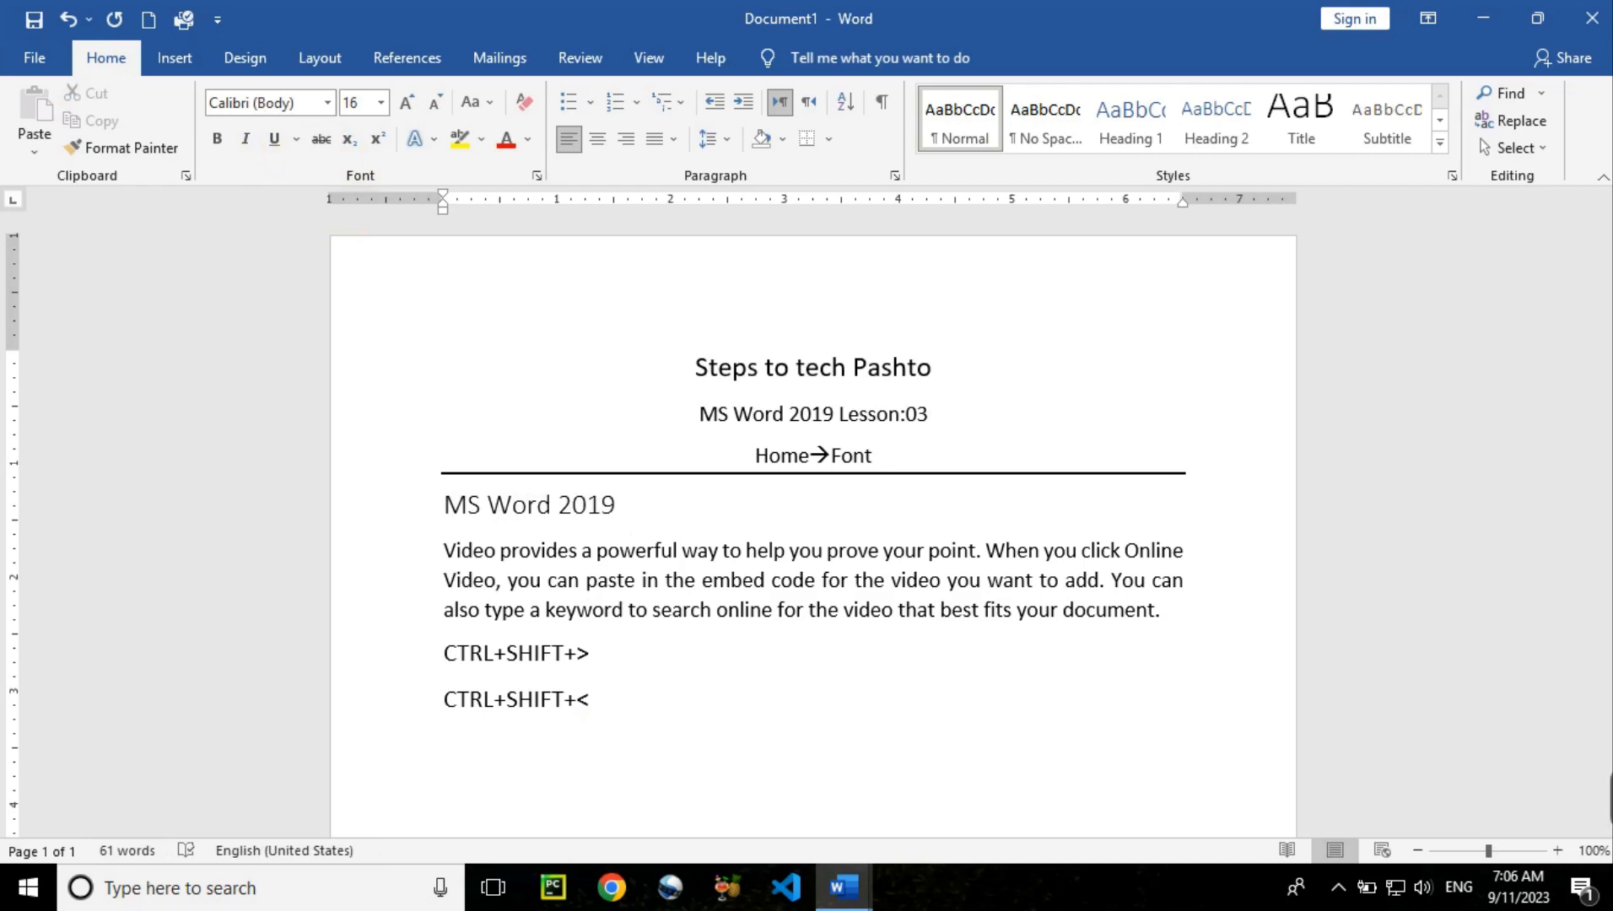
type("He are a boy")
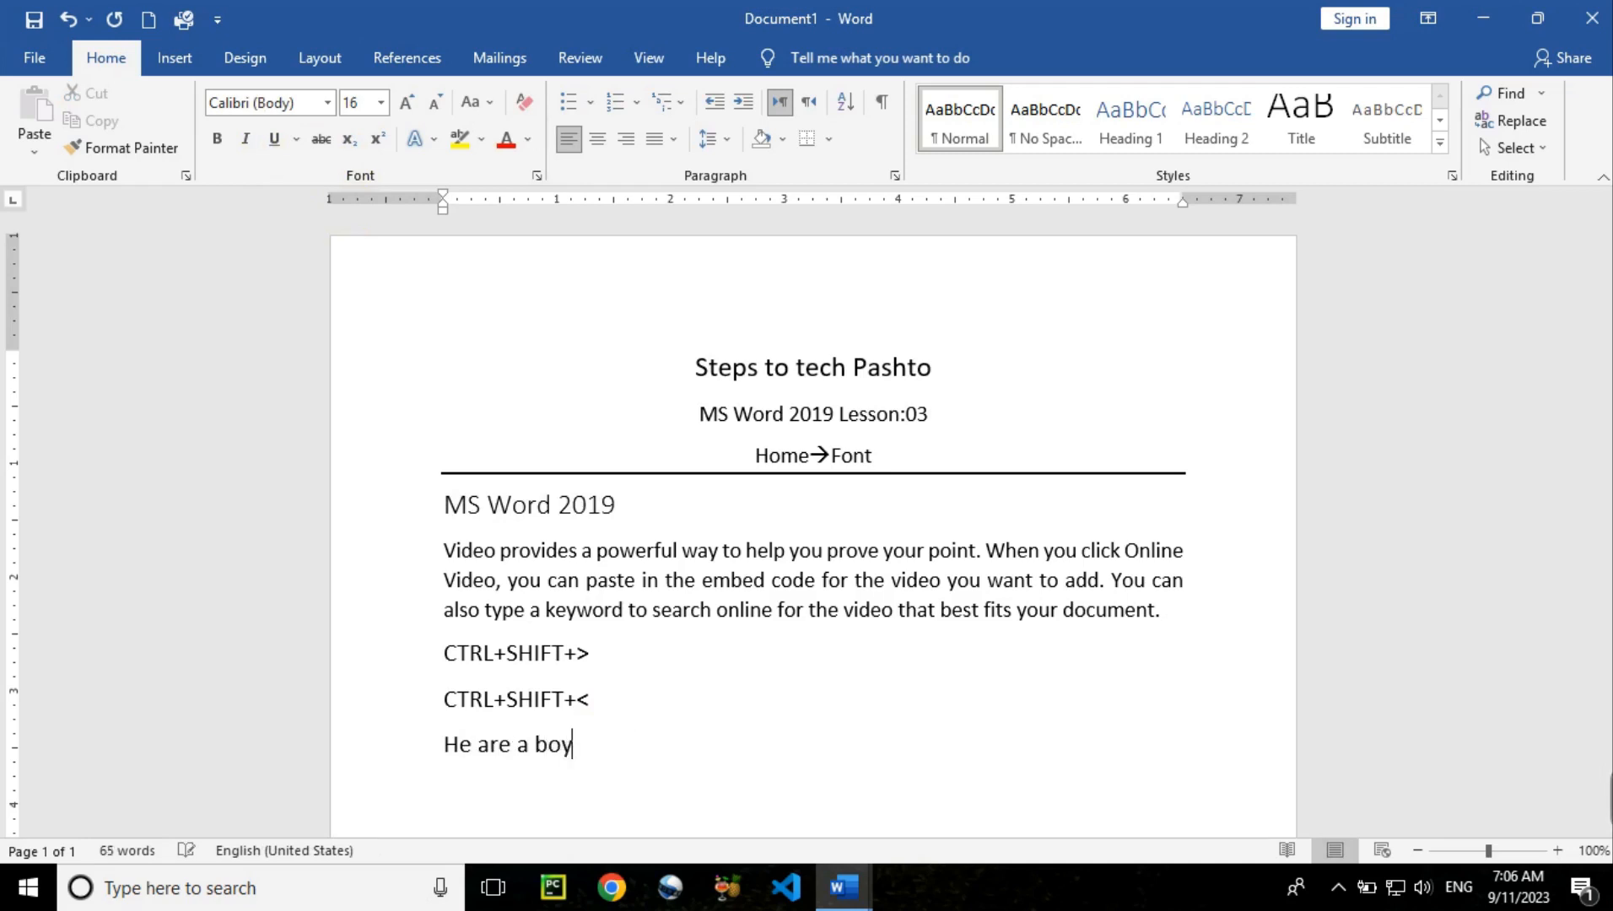
type(".")
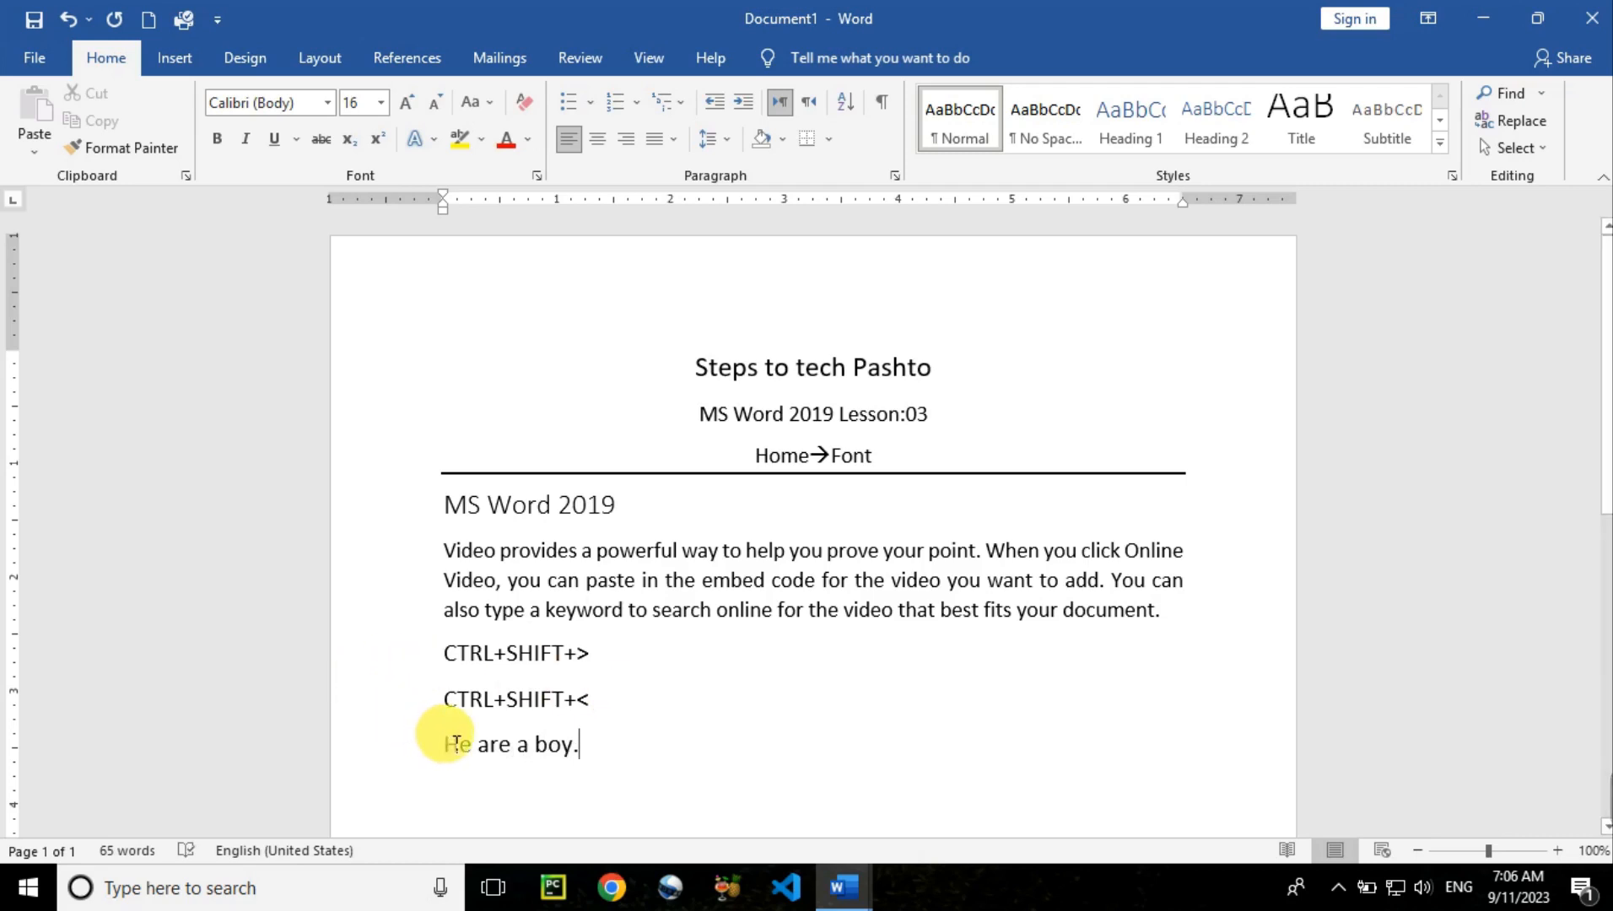
double_click(496, 745)
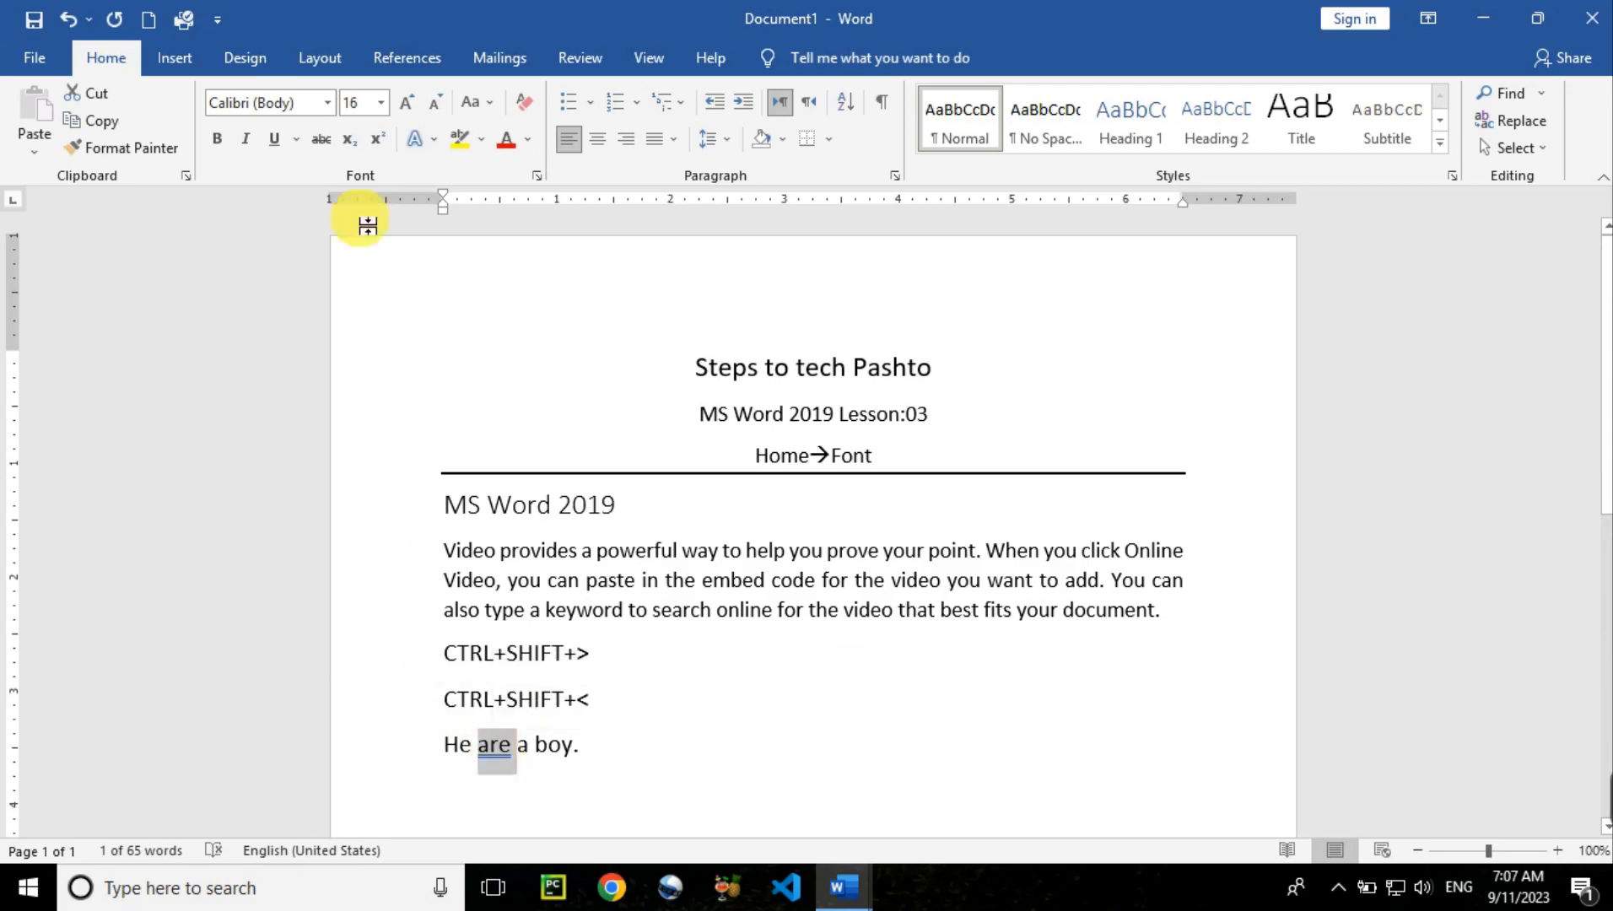
Apply strikethrough to 'are' and choose Ignore Once for its grammar suggestion
left_click(325, 147)
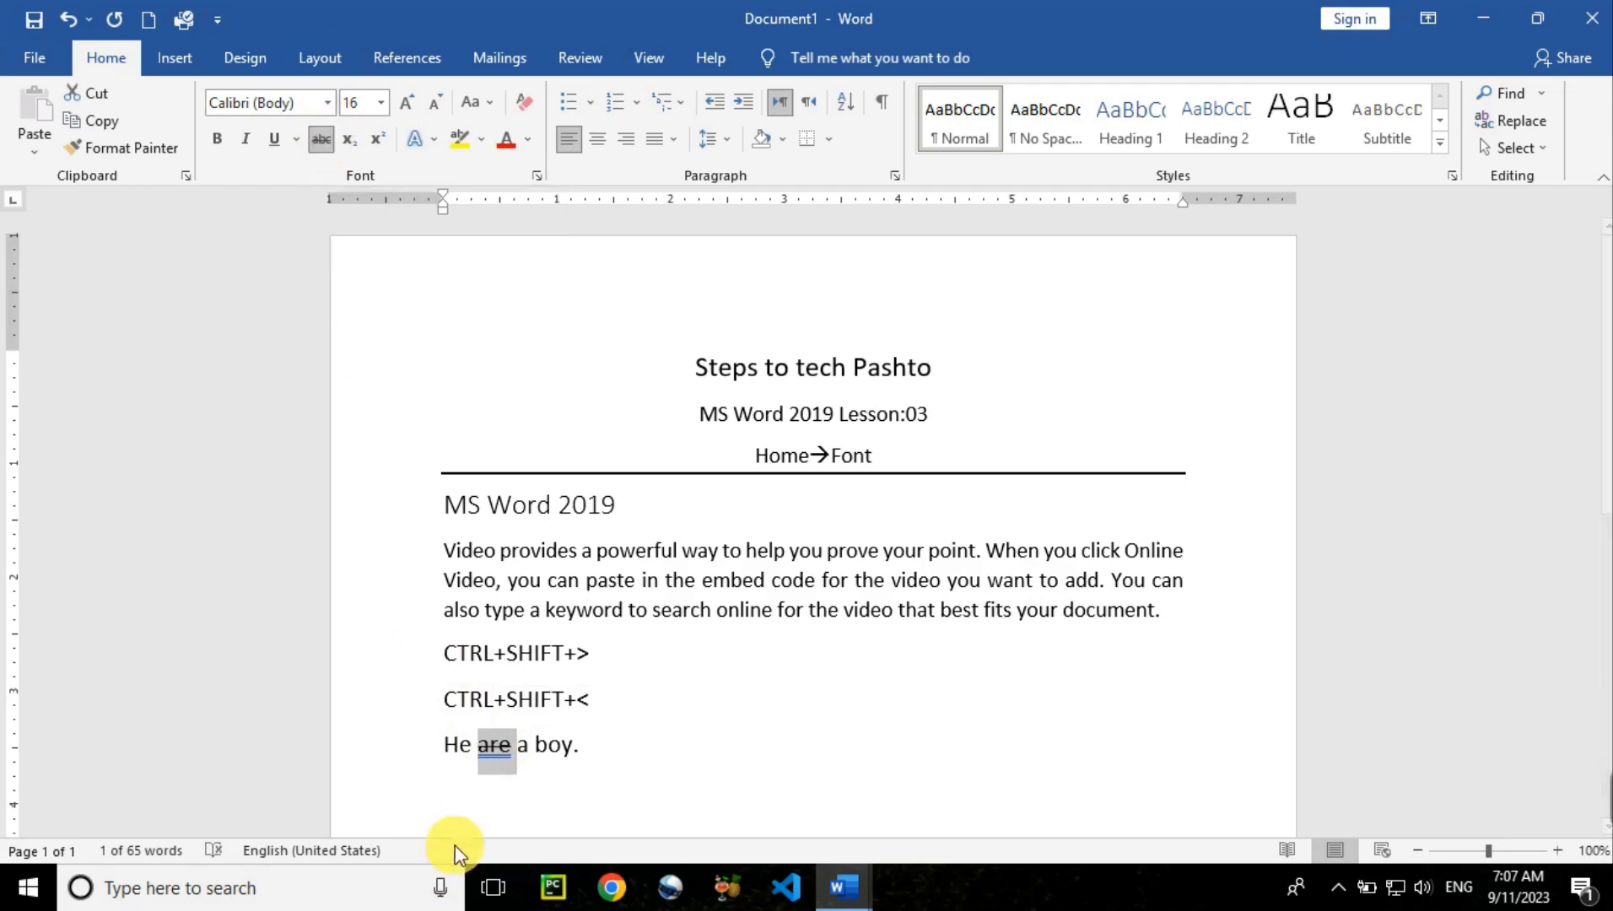
left_click(500, 757)
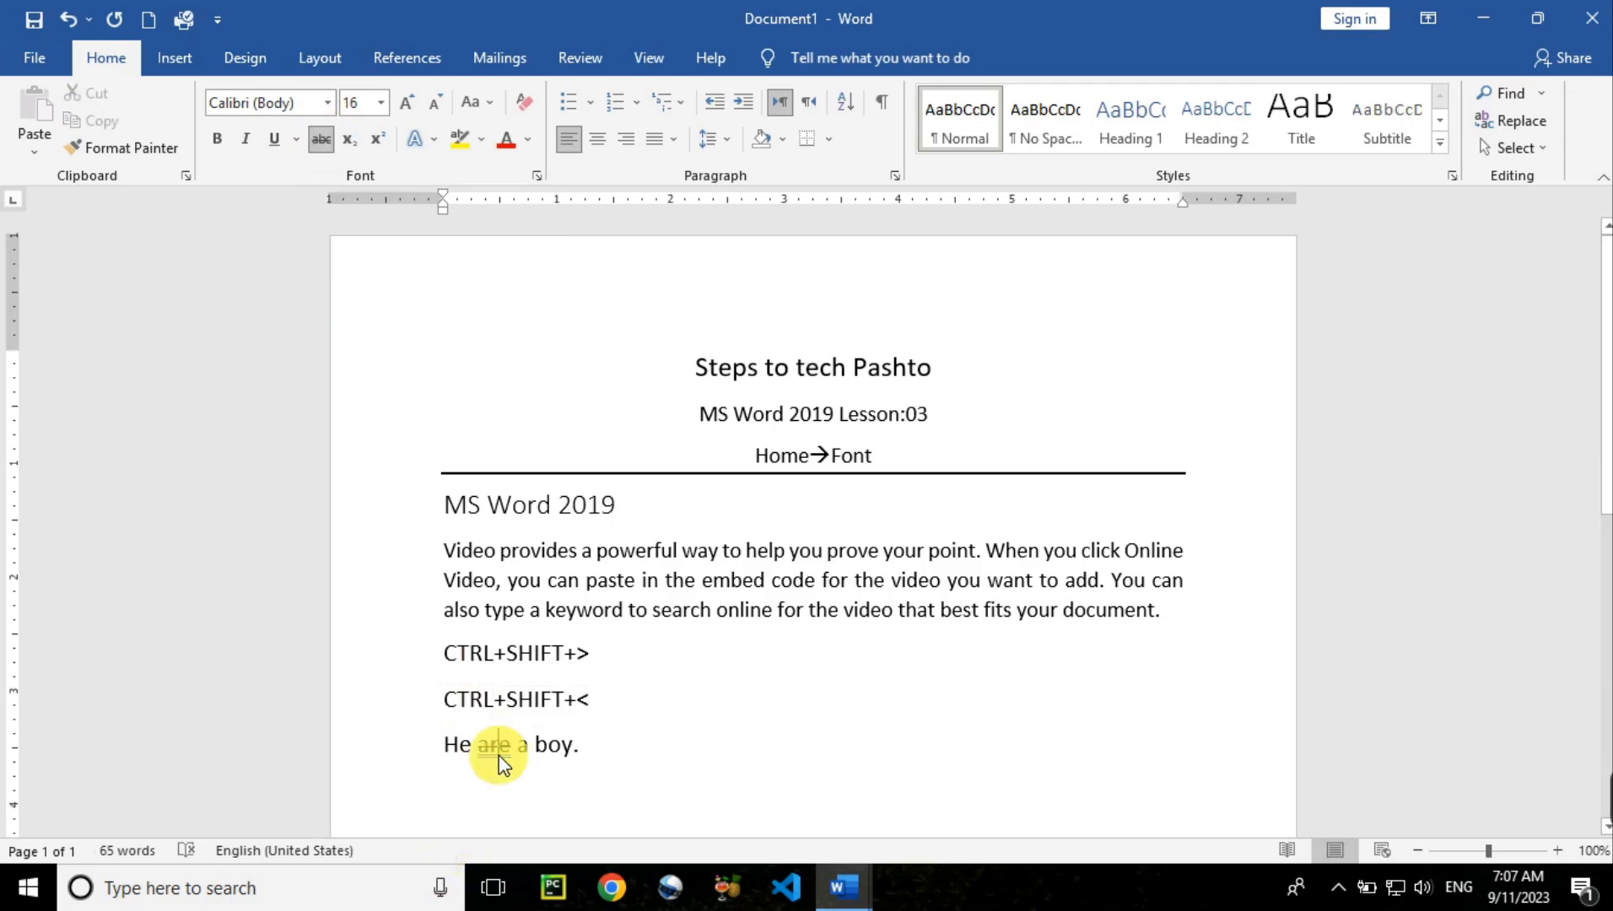
right_click(500, 755)
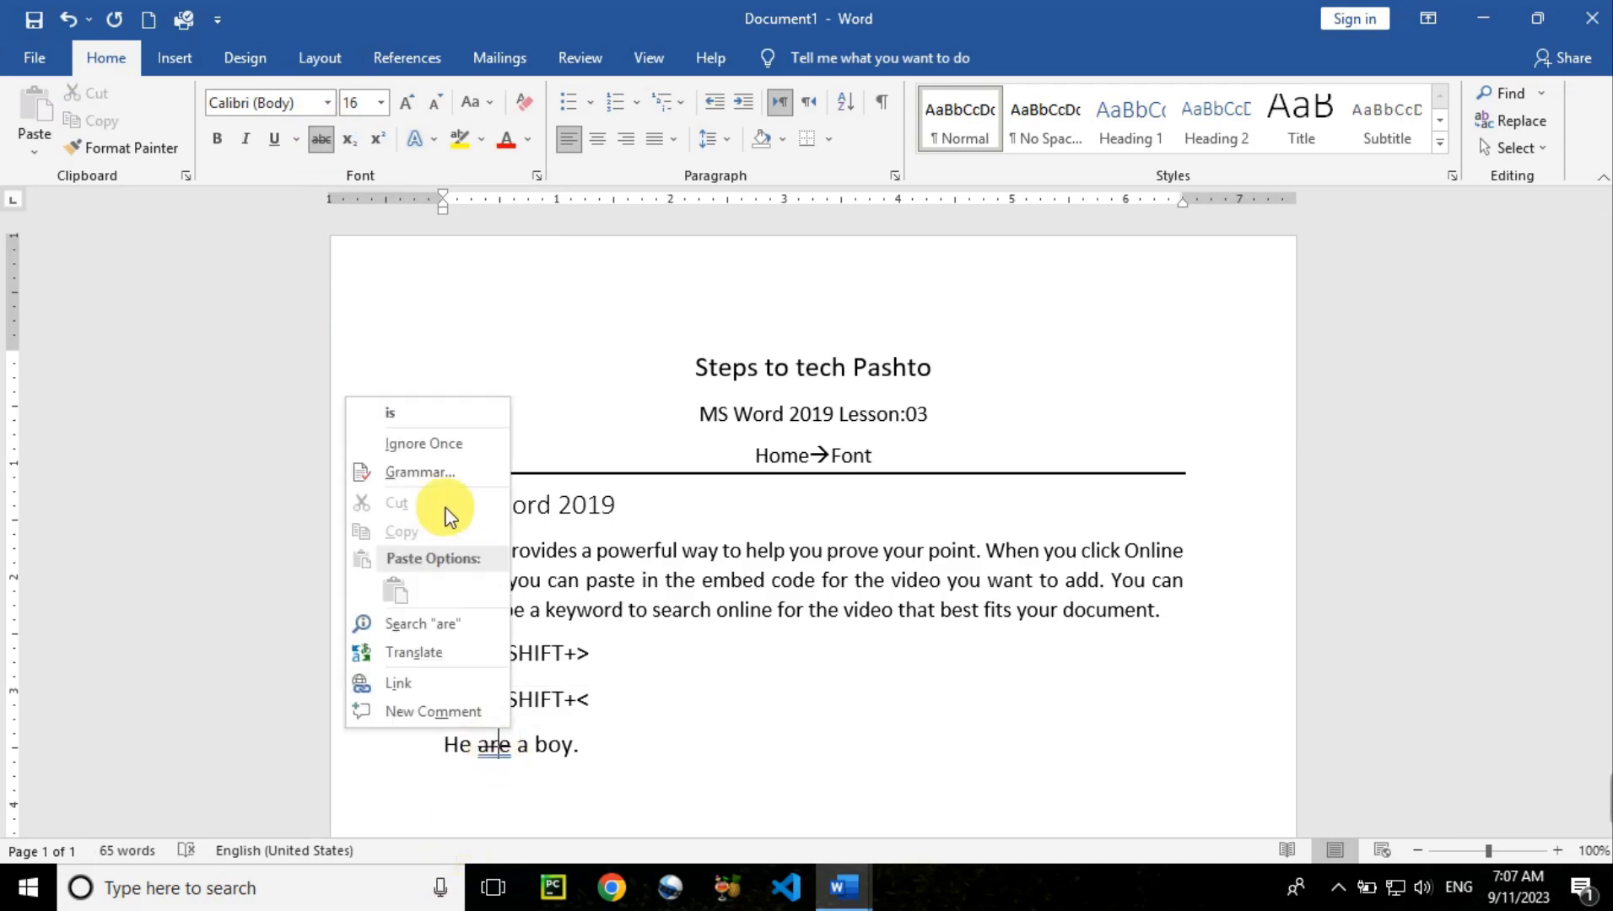
left_click(452, 447)
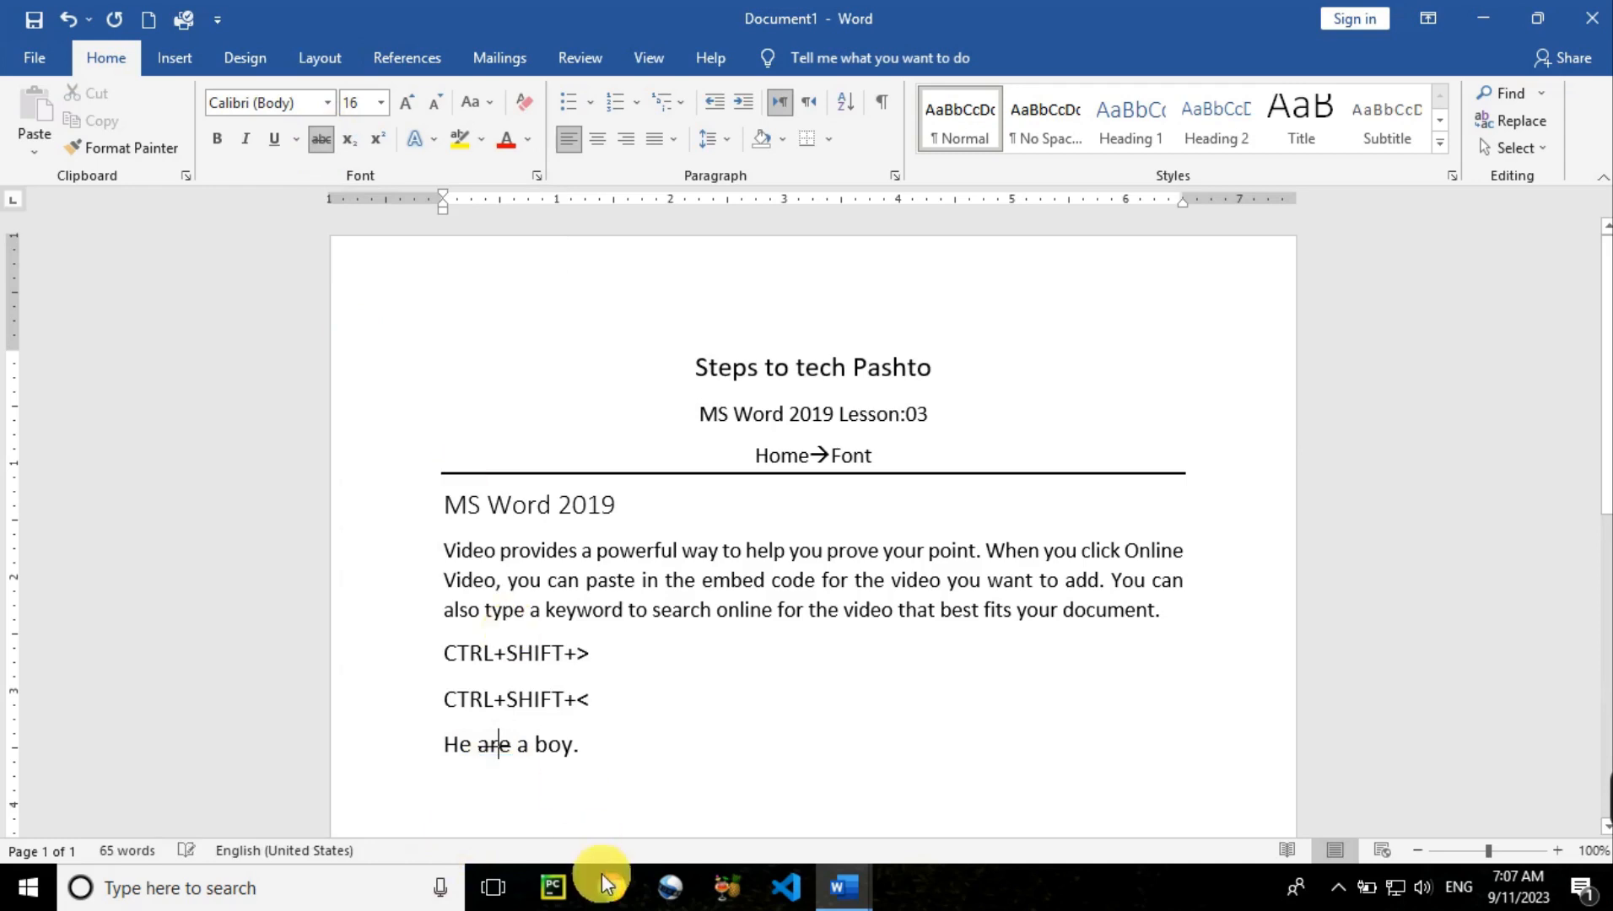
left_click(630, 739)
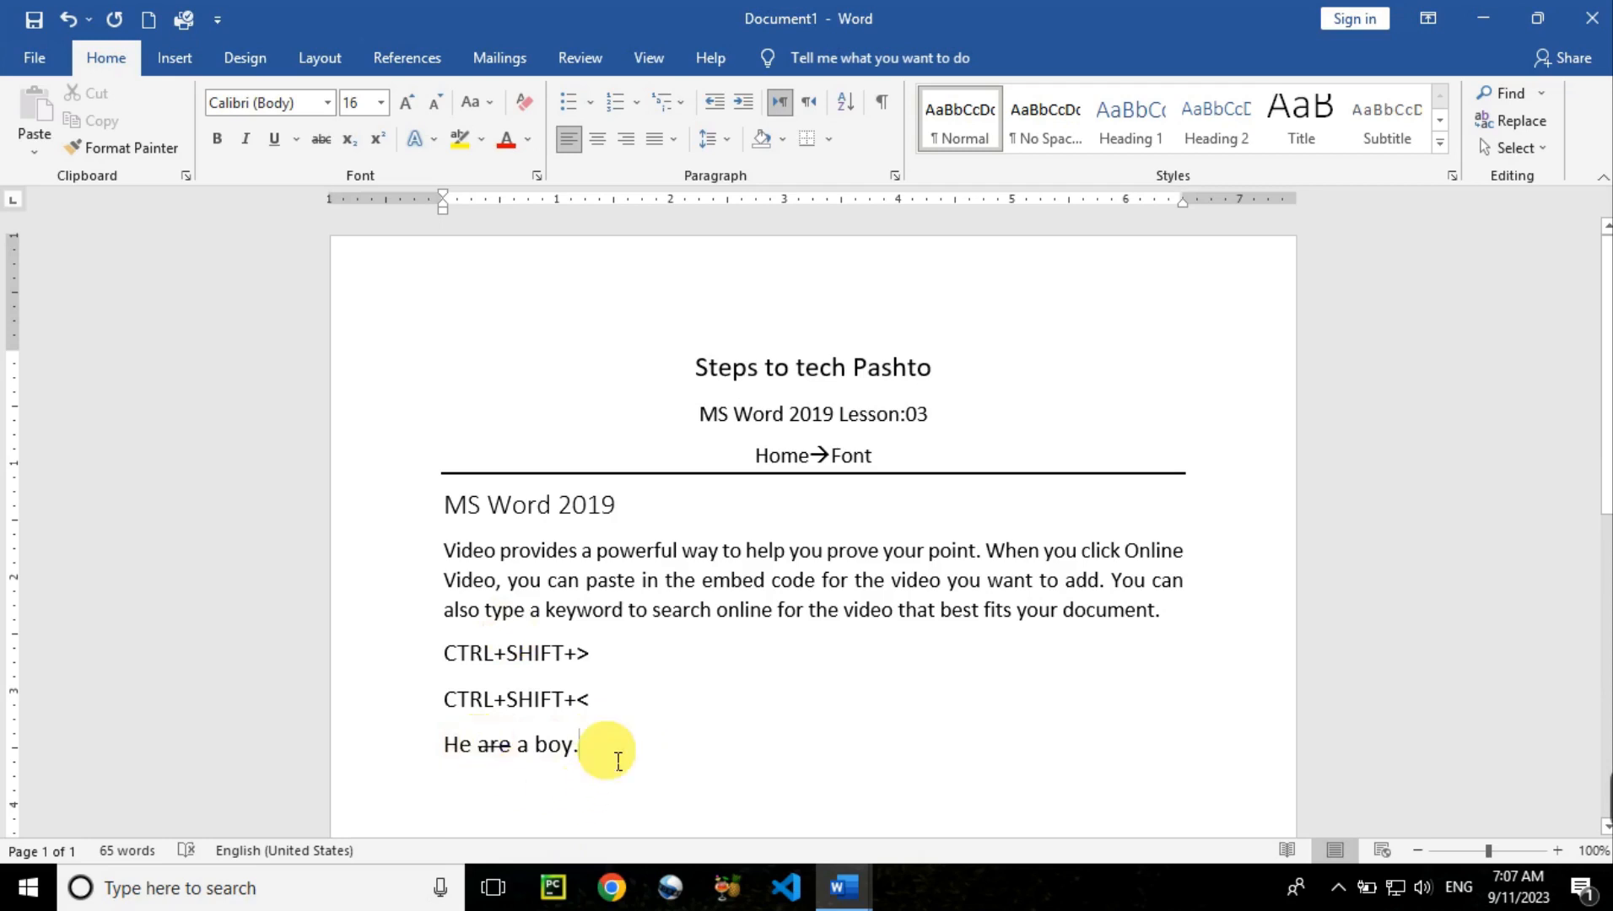
Add a larger-font line 'X2+3x+15' below 'He are a boy.'
key("Return")
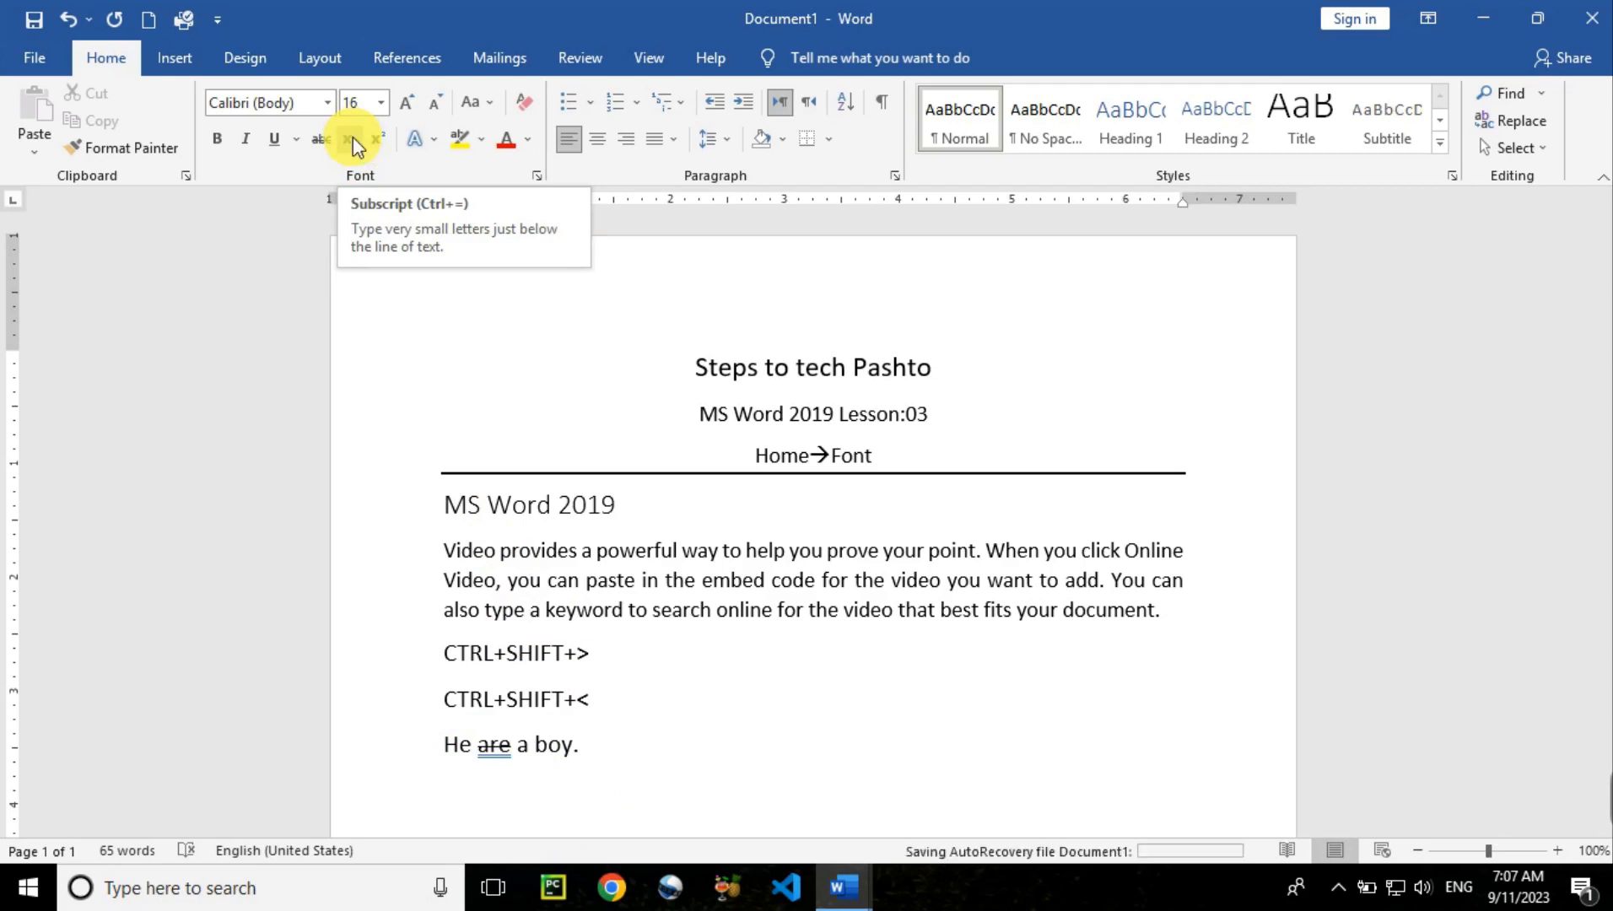
key("Return")
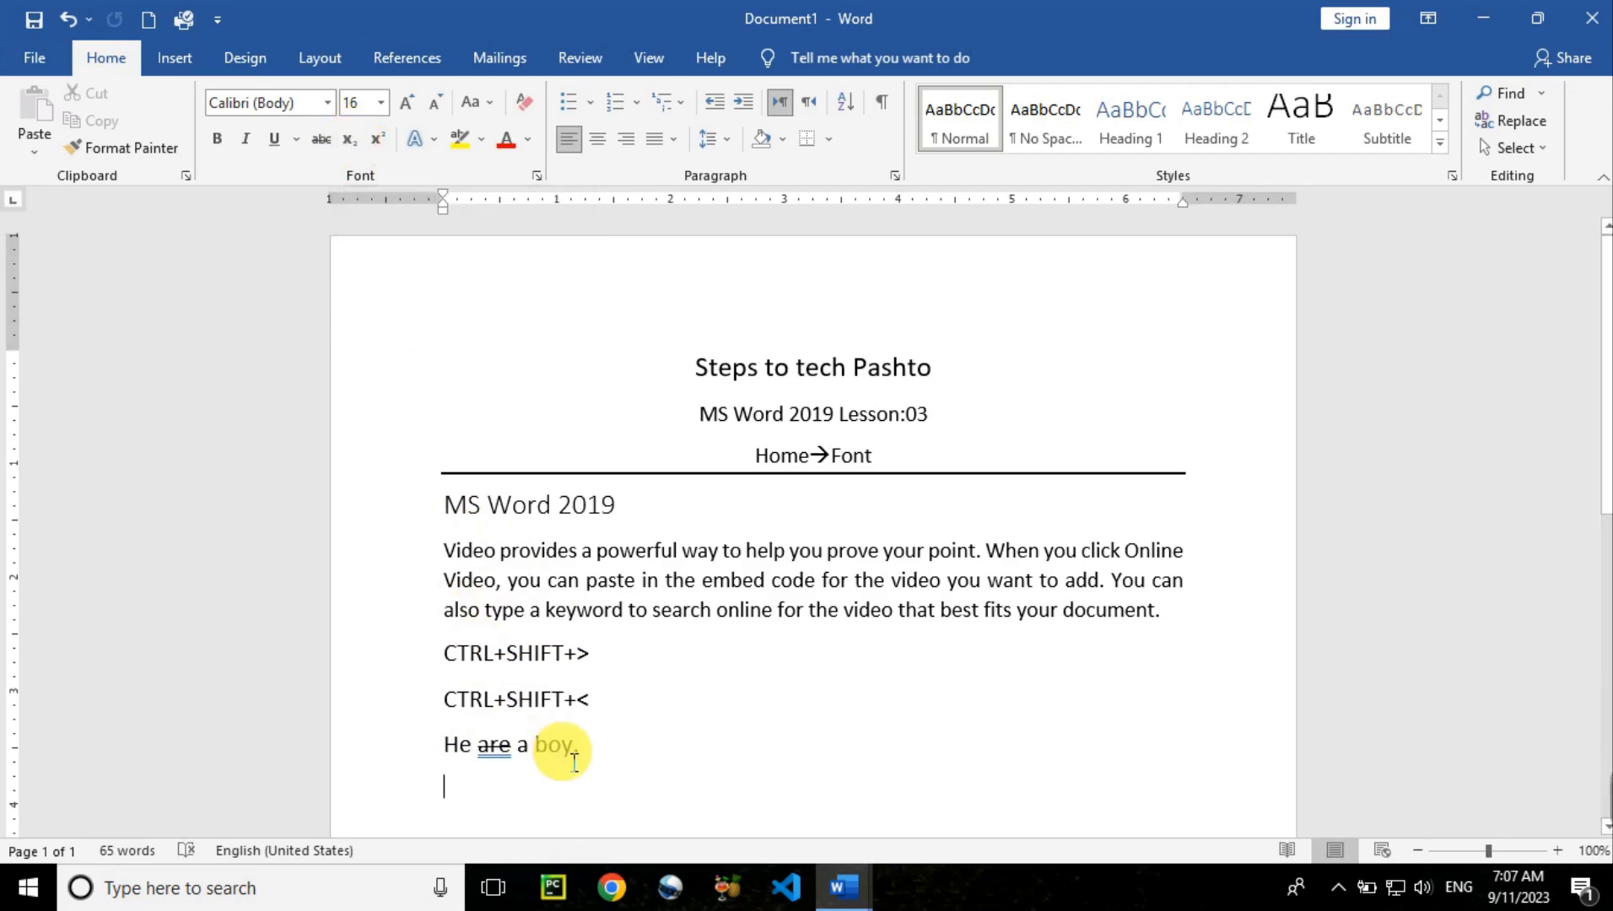
key("ctrl+shift+period")
key("ctrl+shift+period")
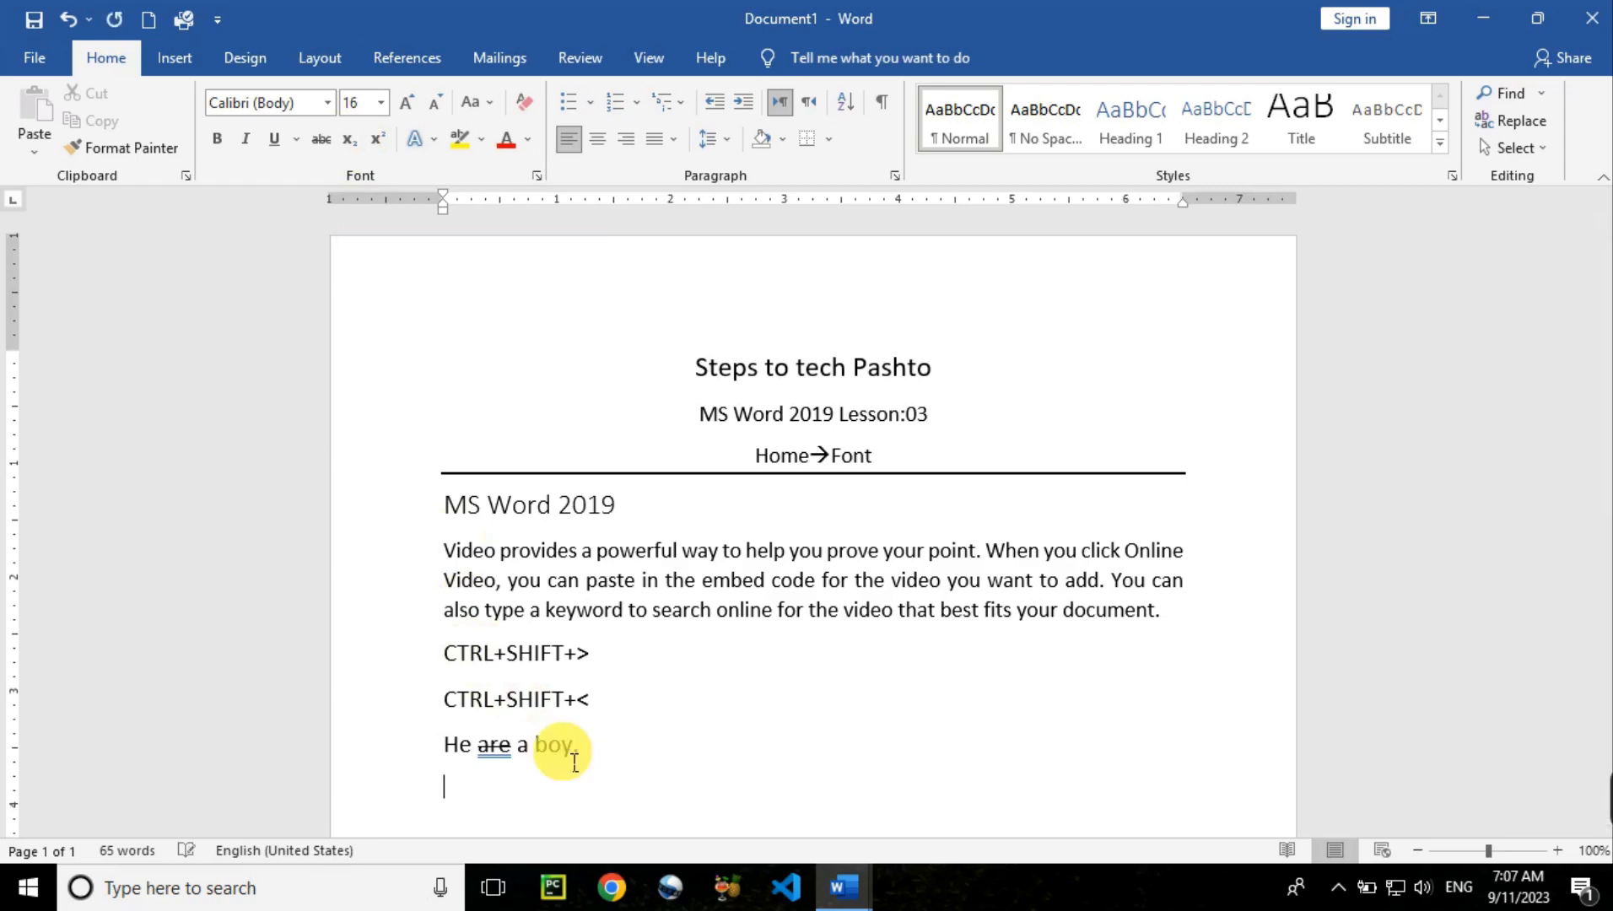
type("X")
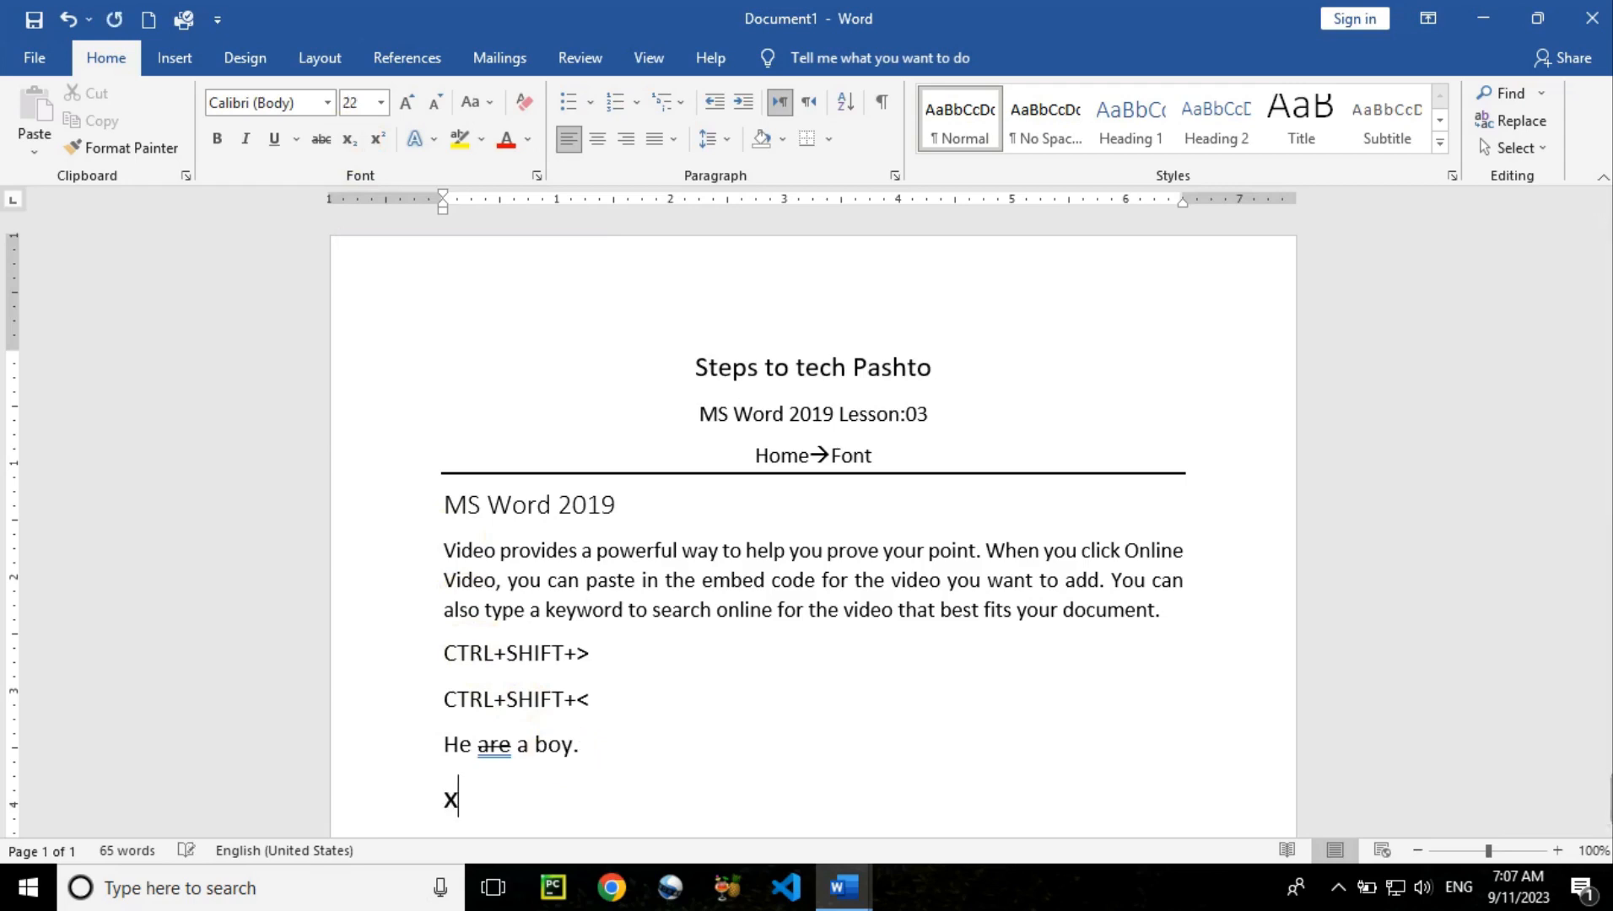
type("2+")
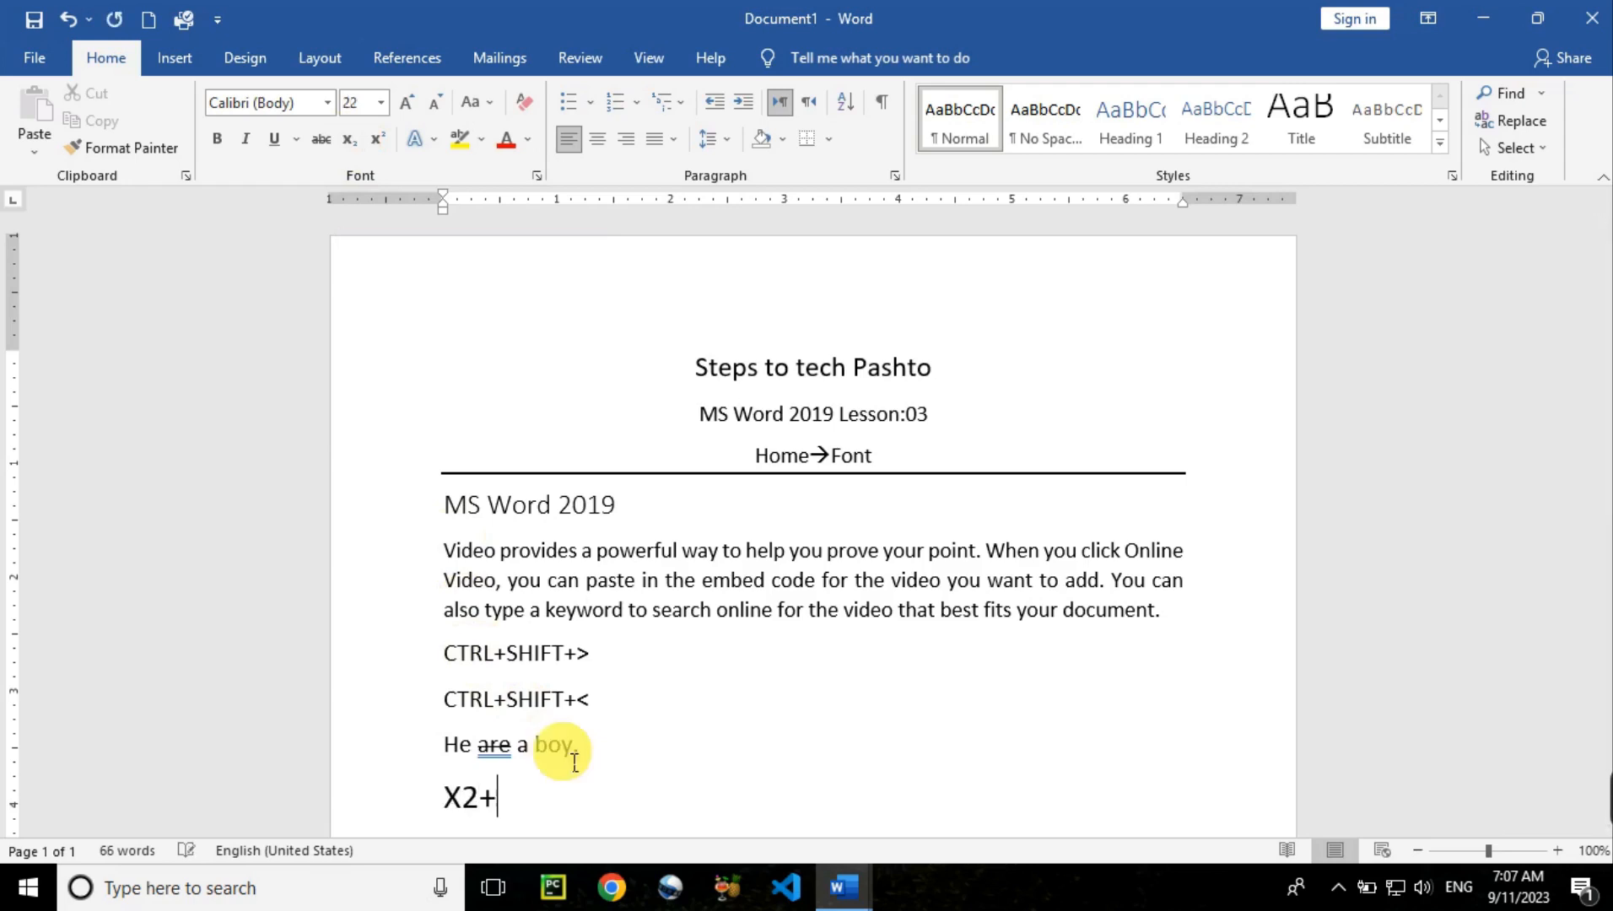
type("3x")
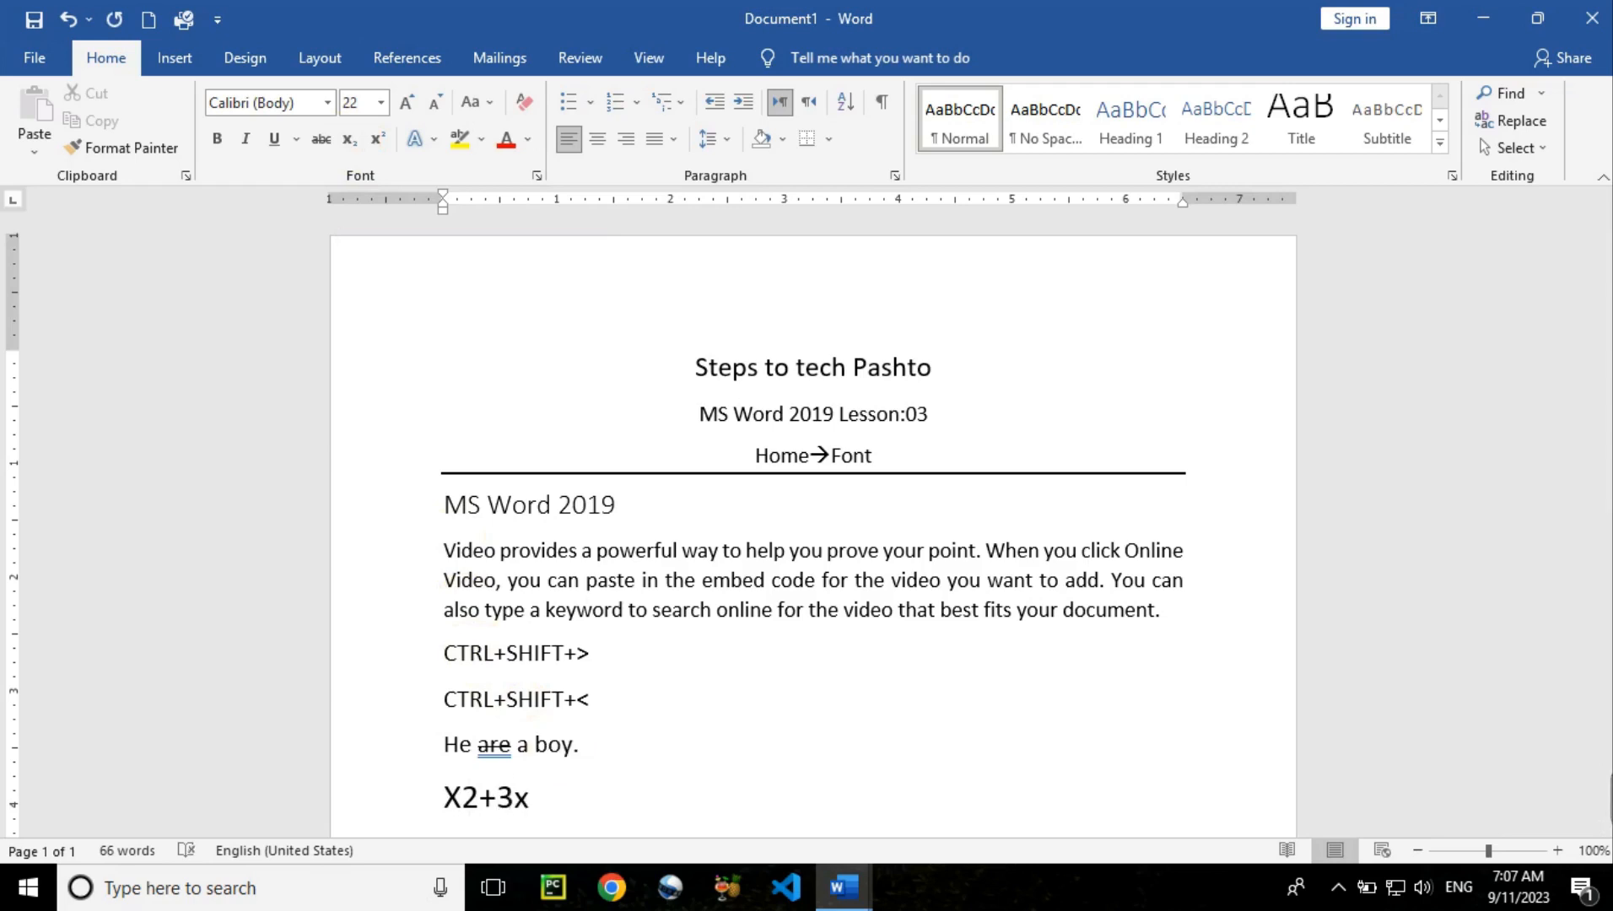
type("+15")
key("Return")
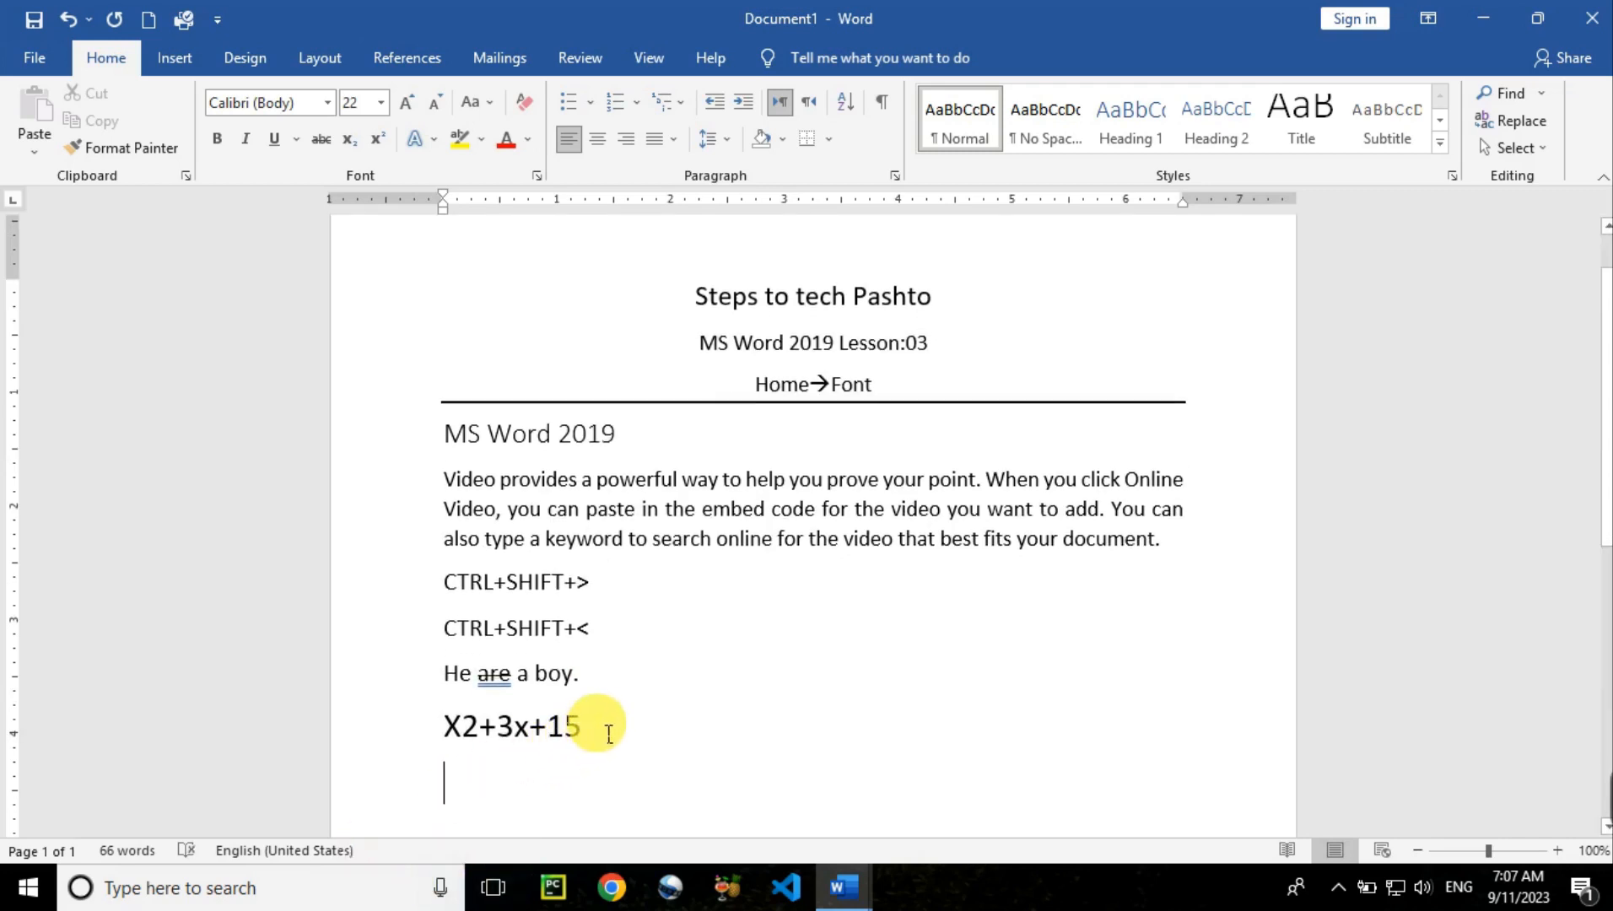
Make the 2 a superscript and the 3 a subscript in X2+3x+15
left_click_drag(595, 730, 456, 713)
left_click(471, 739)
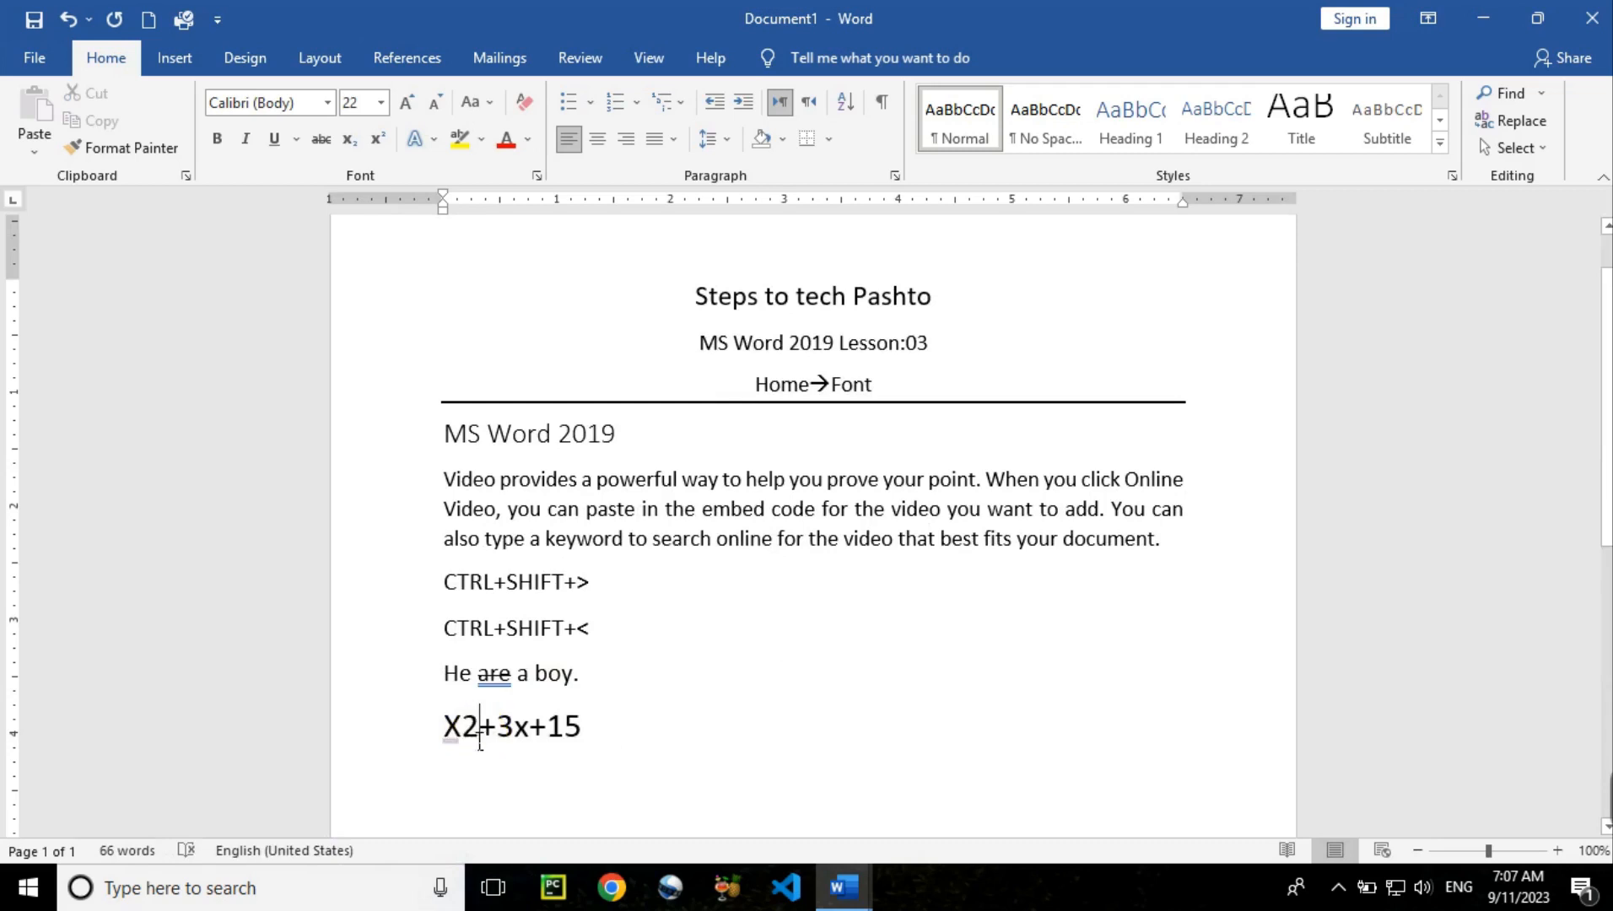
left_click_drag(478, 734, 464, 730)
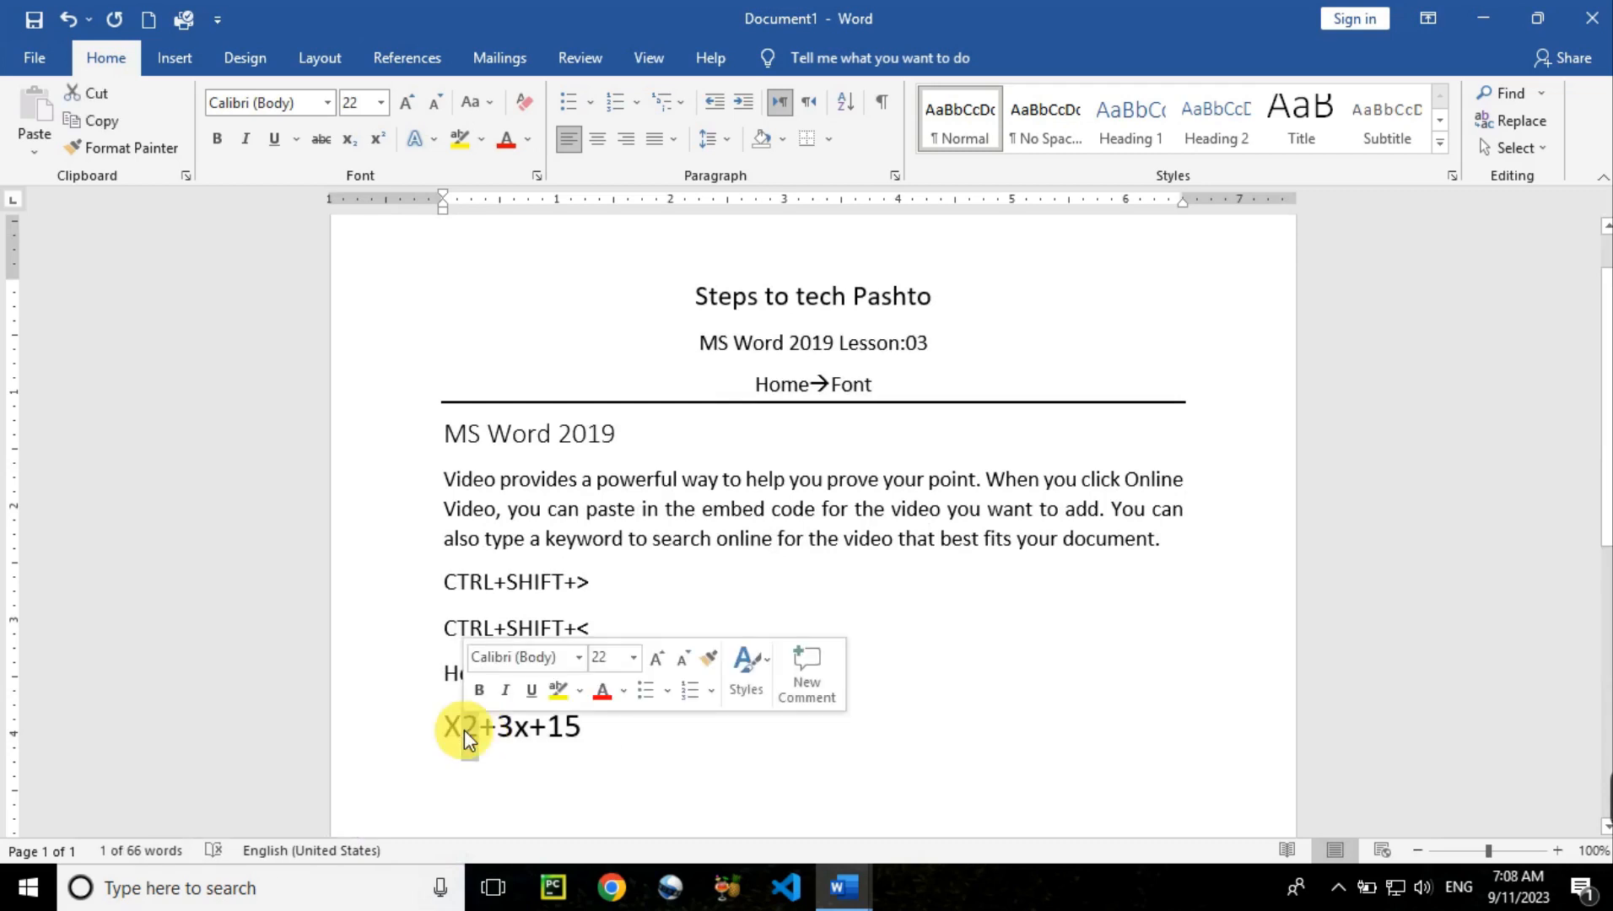
left_click(377, 144)
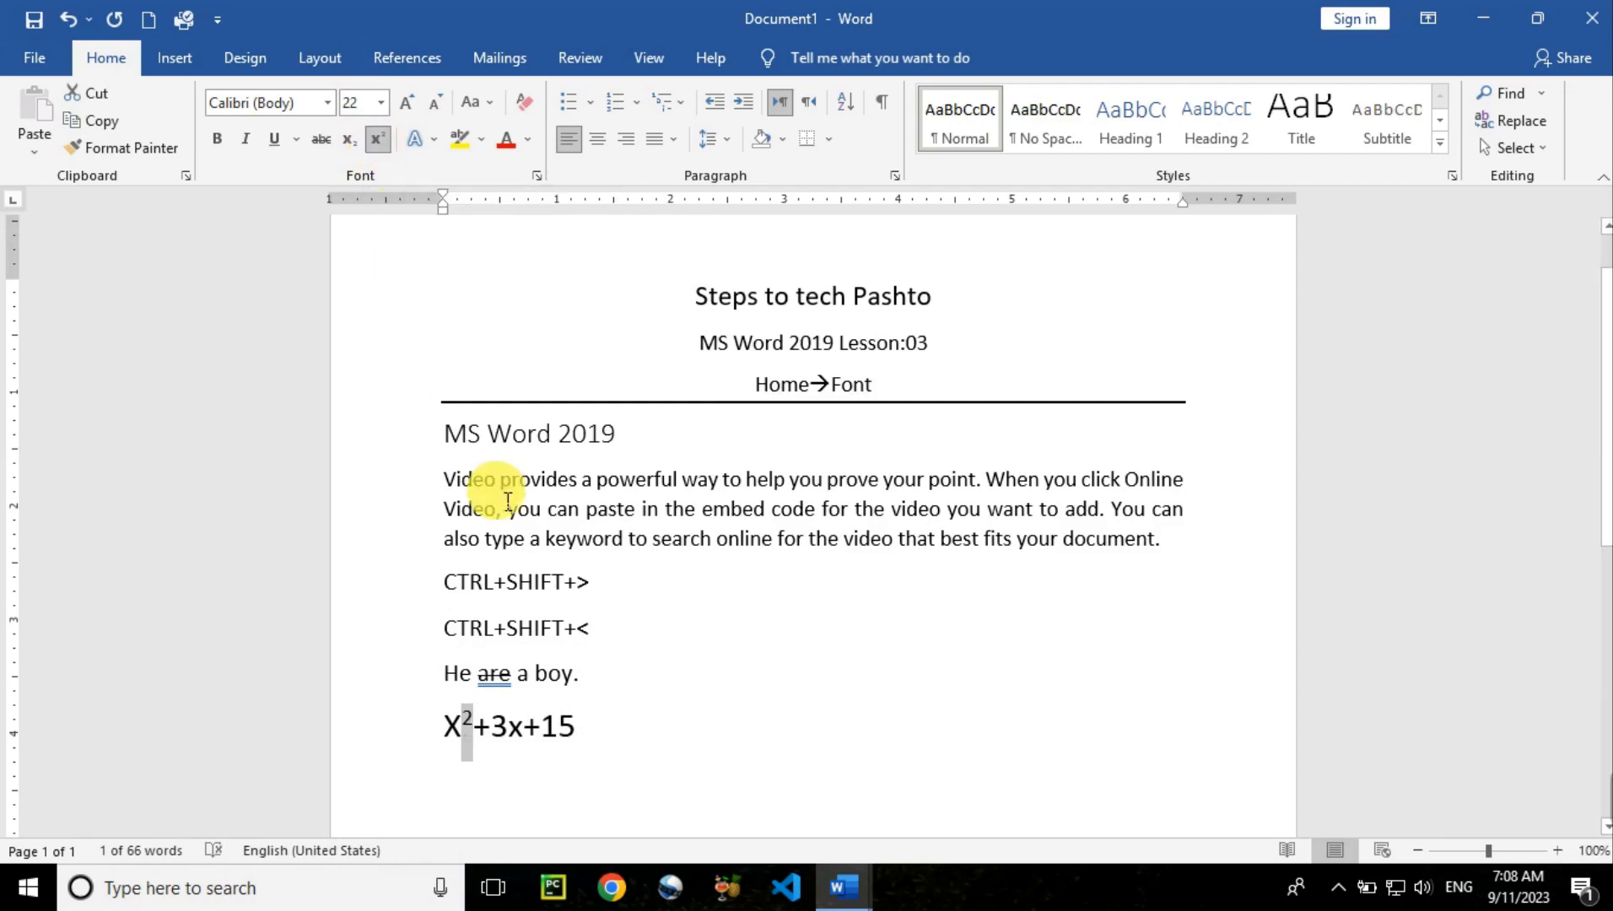
left_click_drag(515, 740, 497, 727)
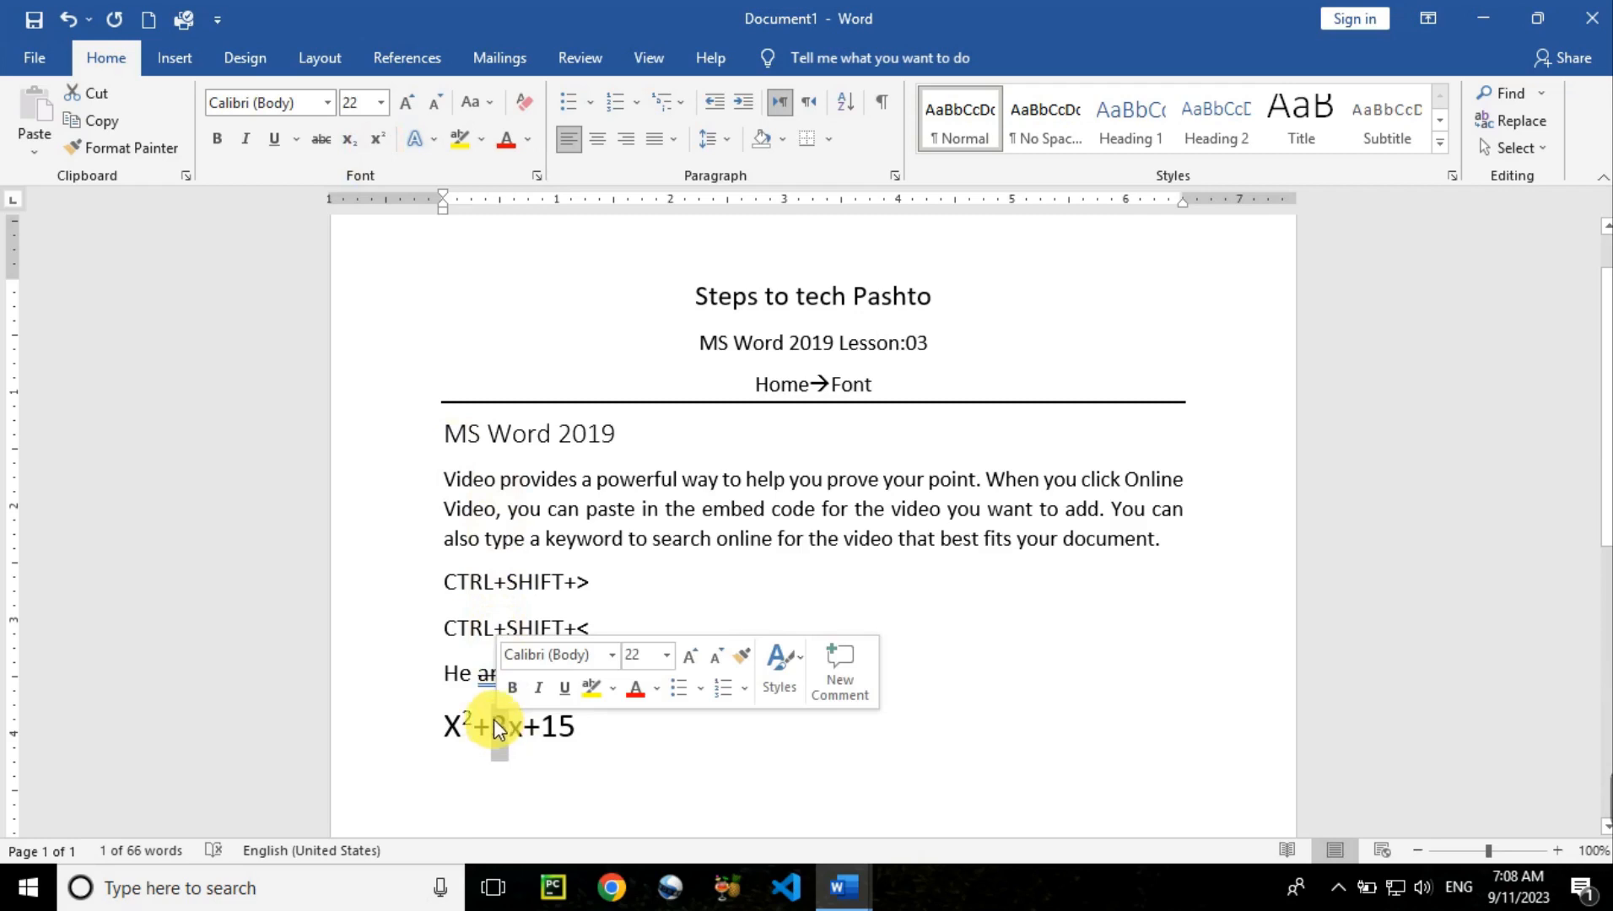
left_click(346, 148)
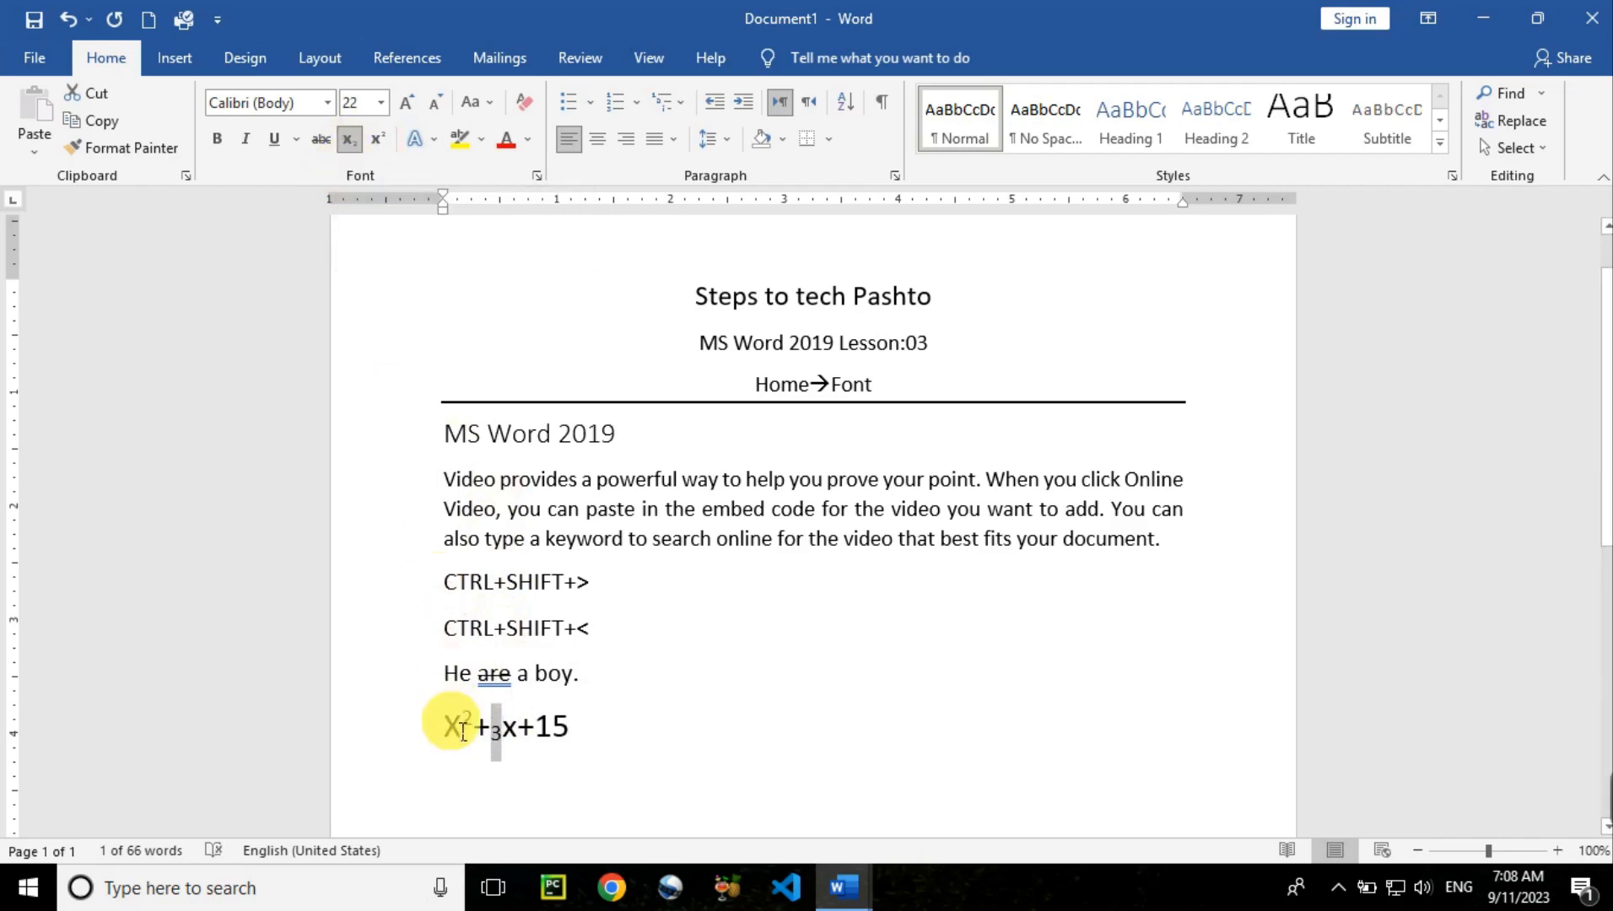
Insert a subscript 30 before X, then undo the trial edits with Ctrl+Z
left_click(445, 758)
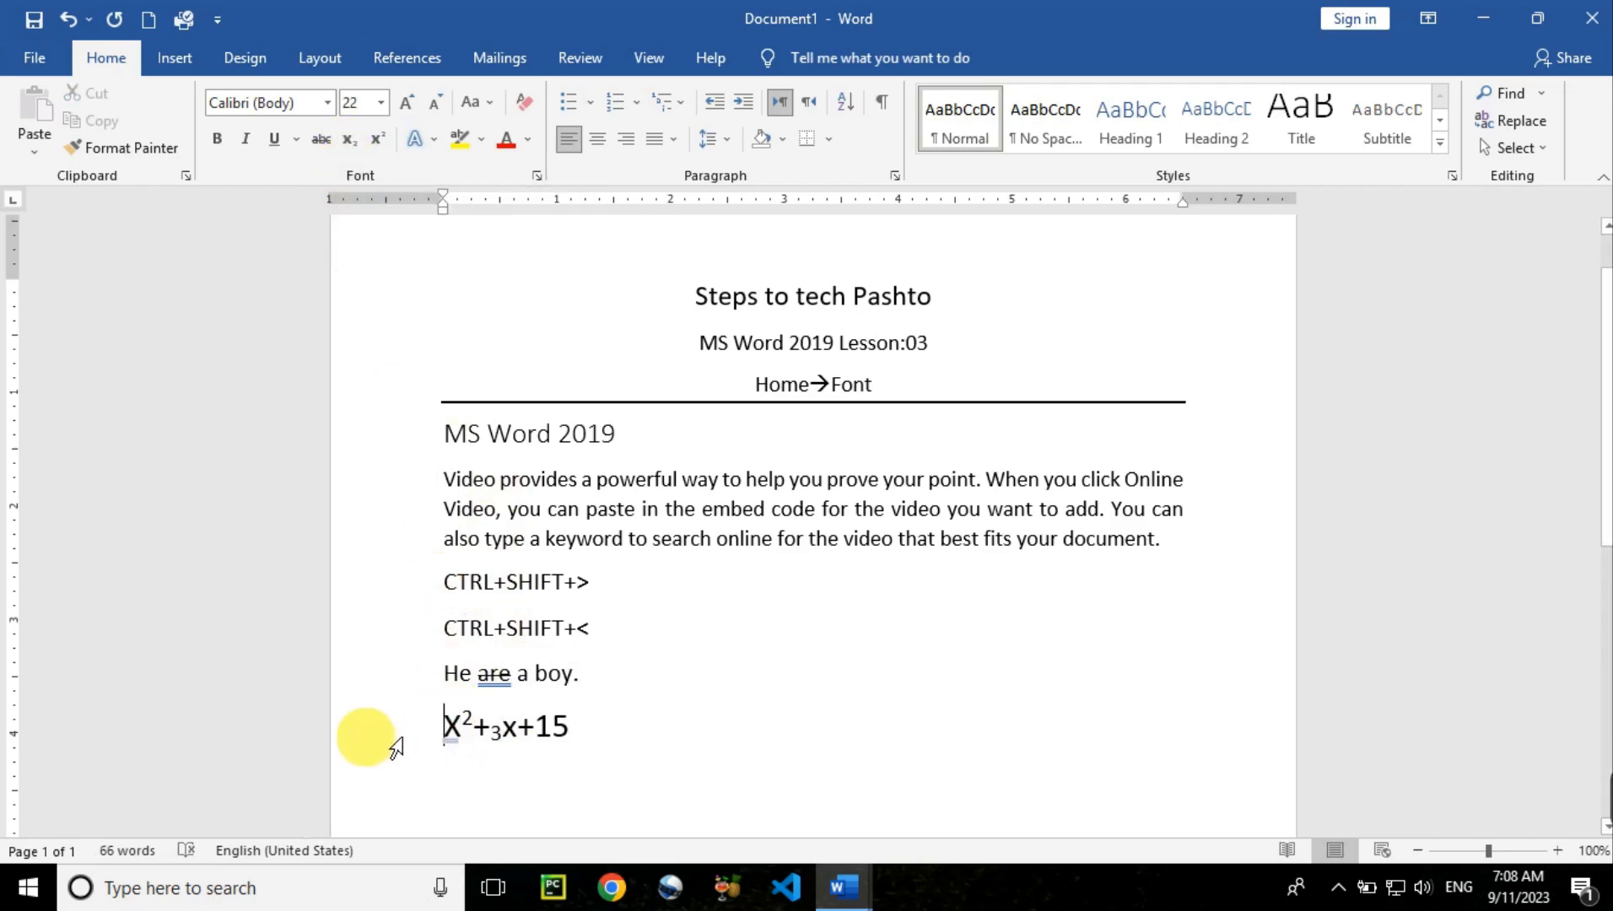
type("3")
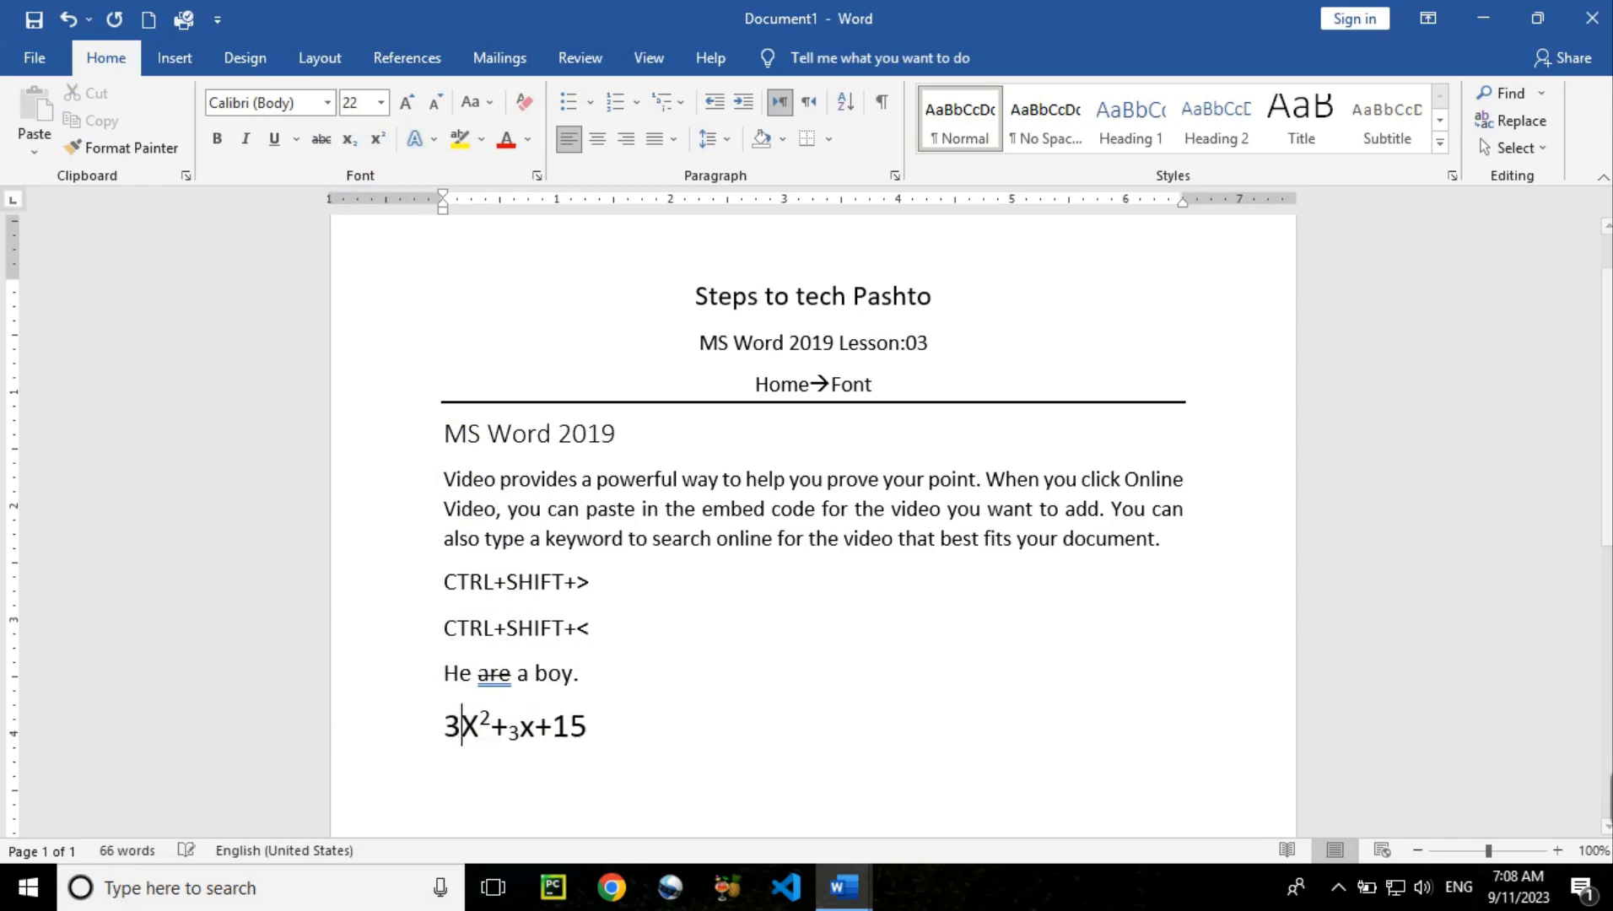
type("0")
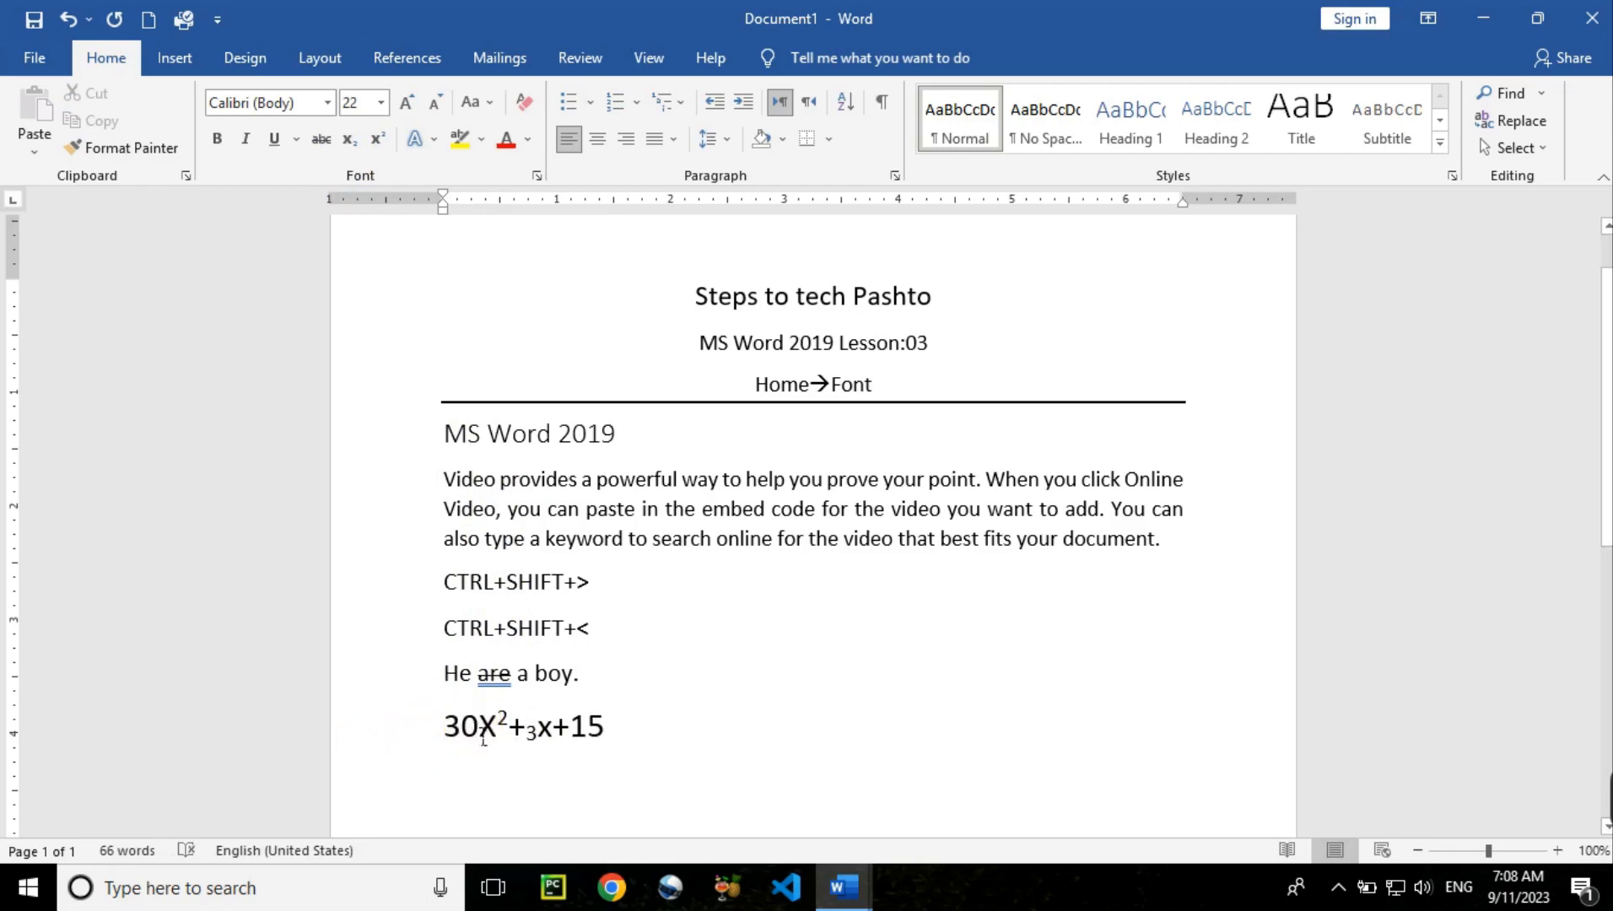
left_click_drag(484, 739, 434, 726)
left_click(349, 140)
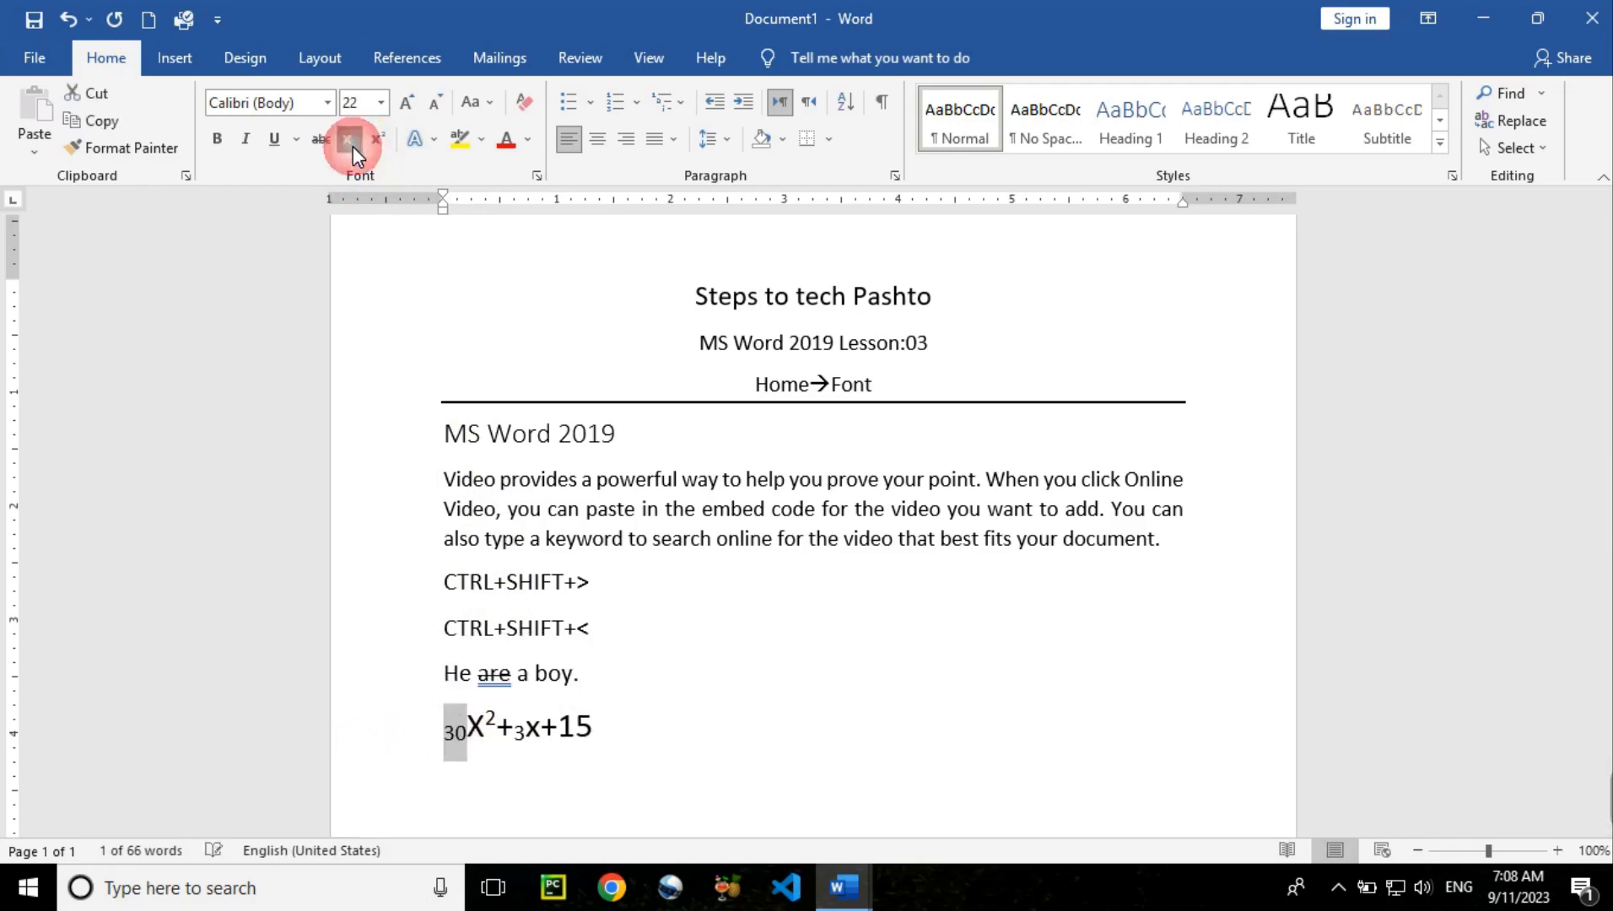
left_click(633, 772)
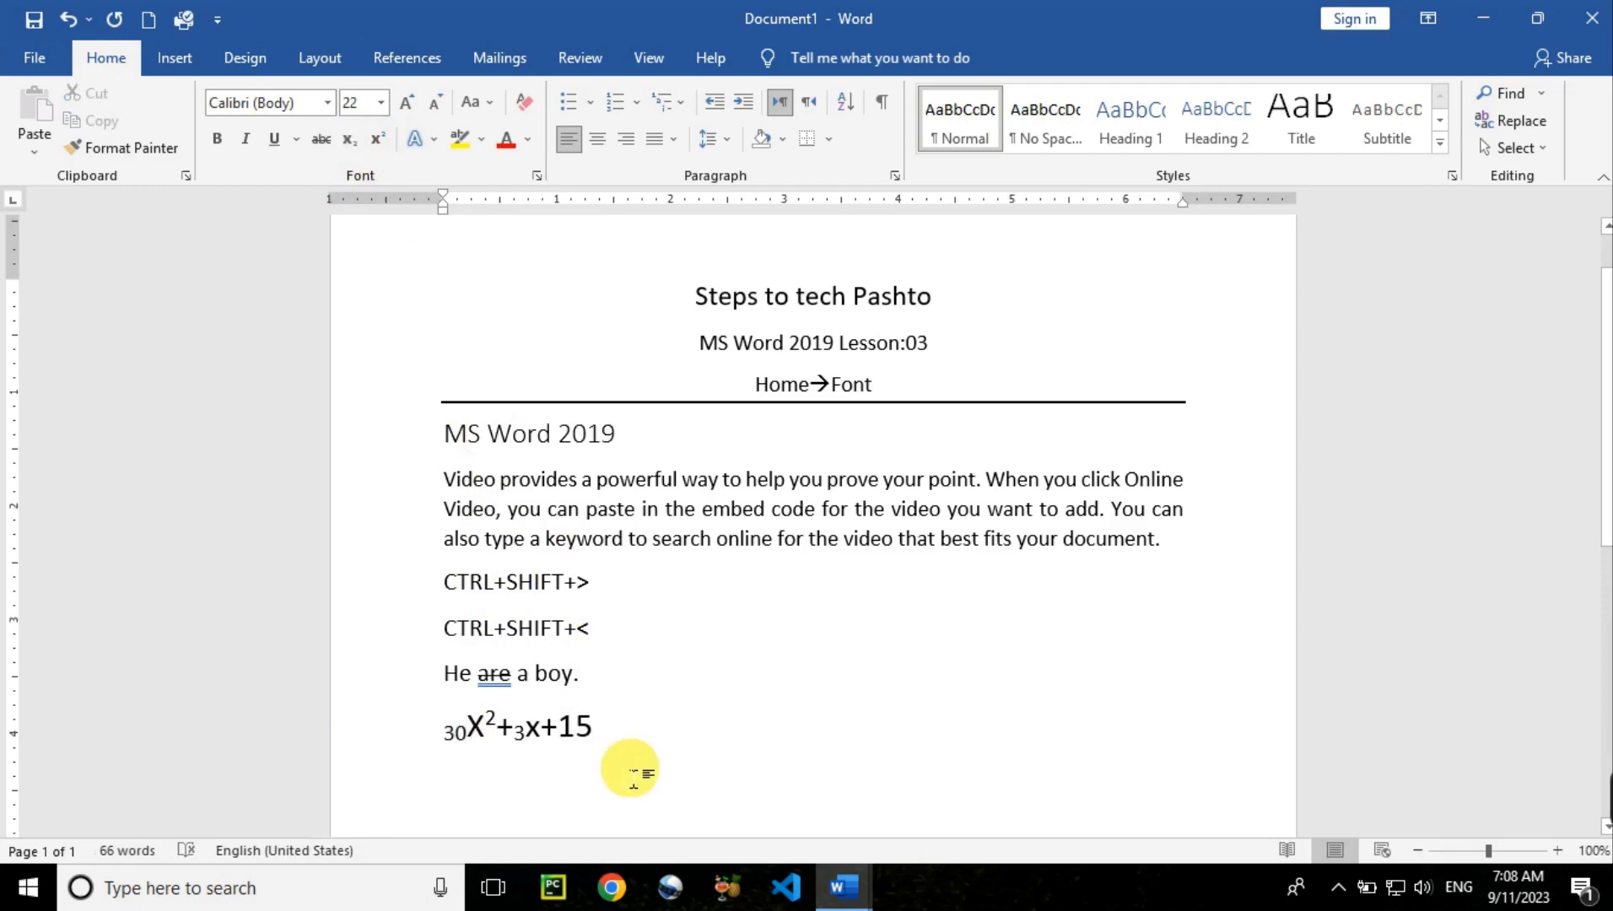
key("ctrl+z")
key("ctrl+z")
key("ctrl+z")
key("ctrl+z")
key("ctrl+z")
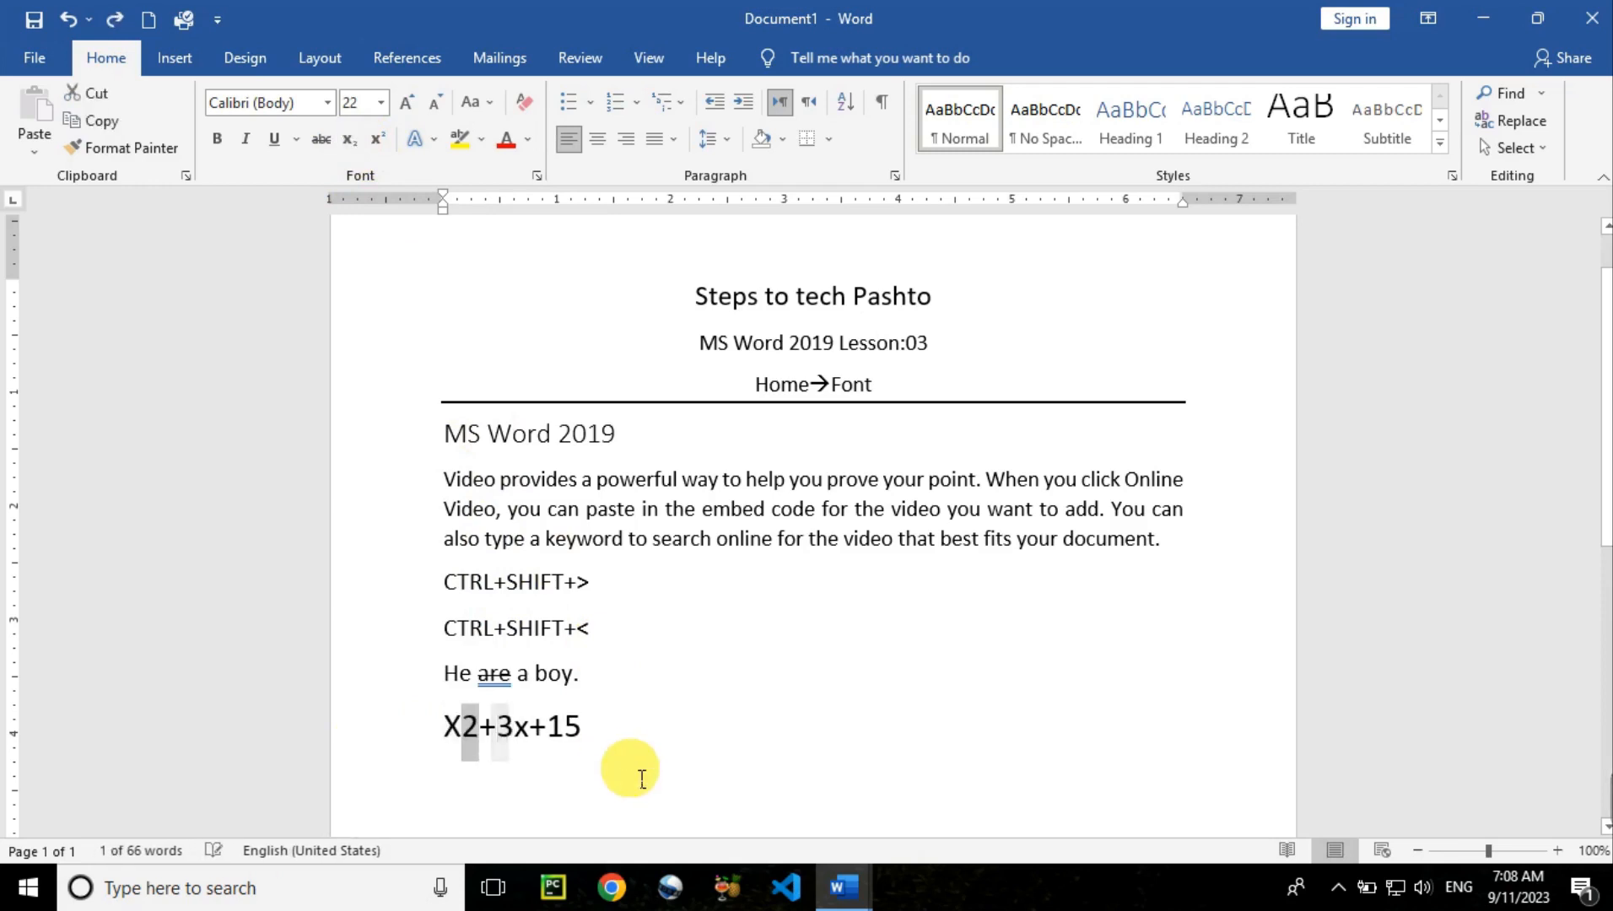
Make the 2 after X a superscript and the following 3 a subscript
left_click(642, 779)
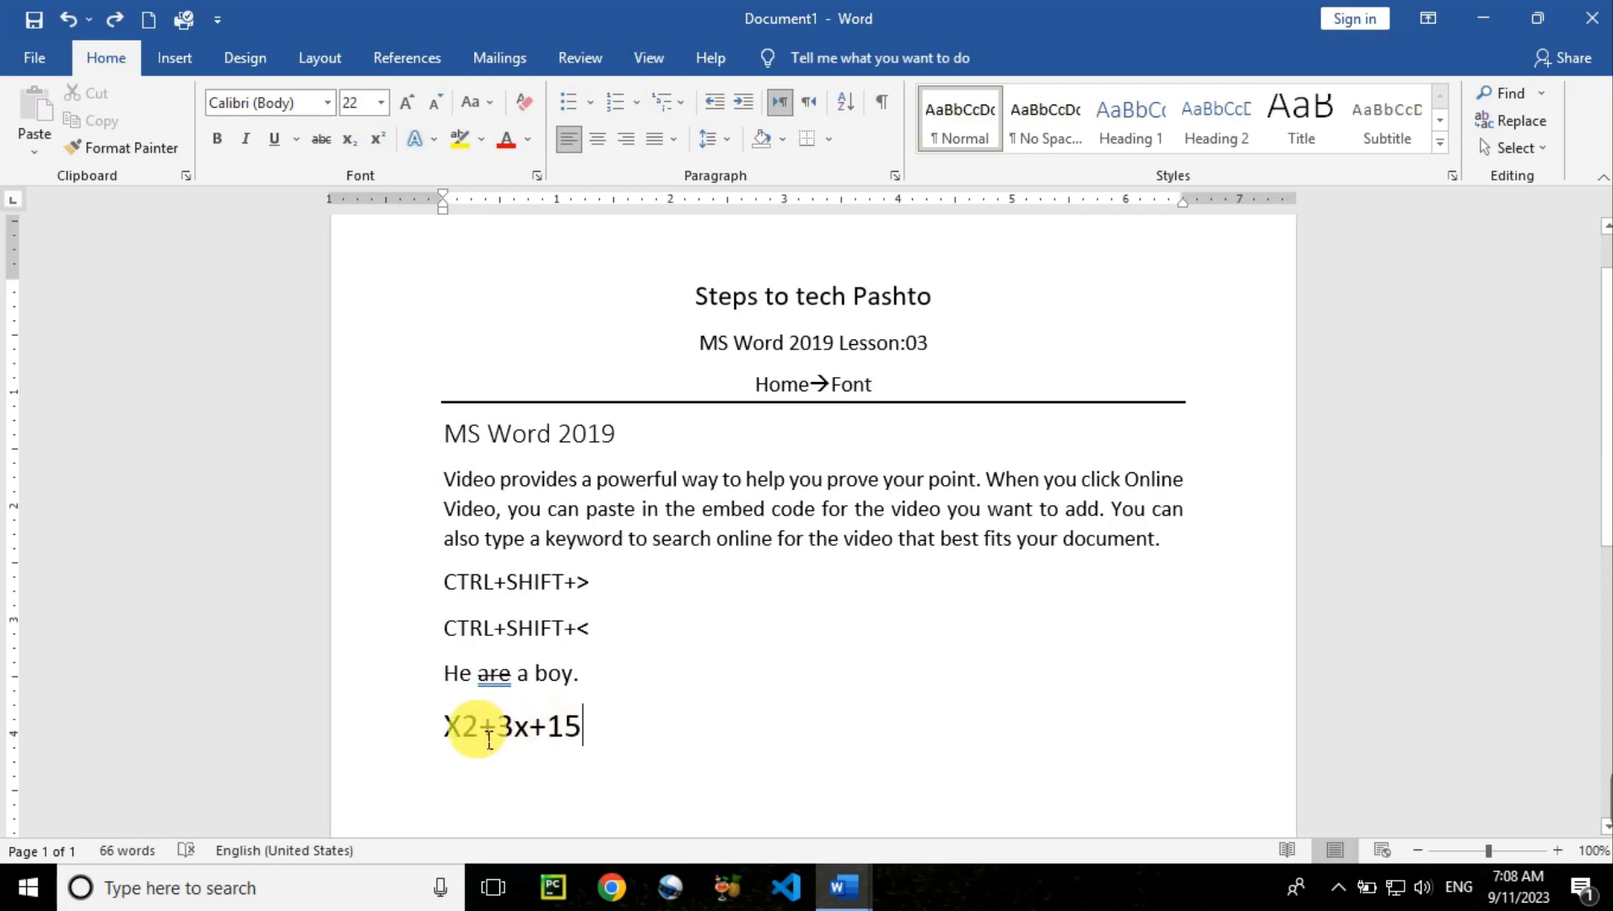
left_click_drag(462, 727, 478, 727)
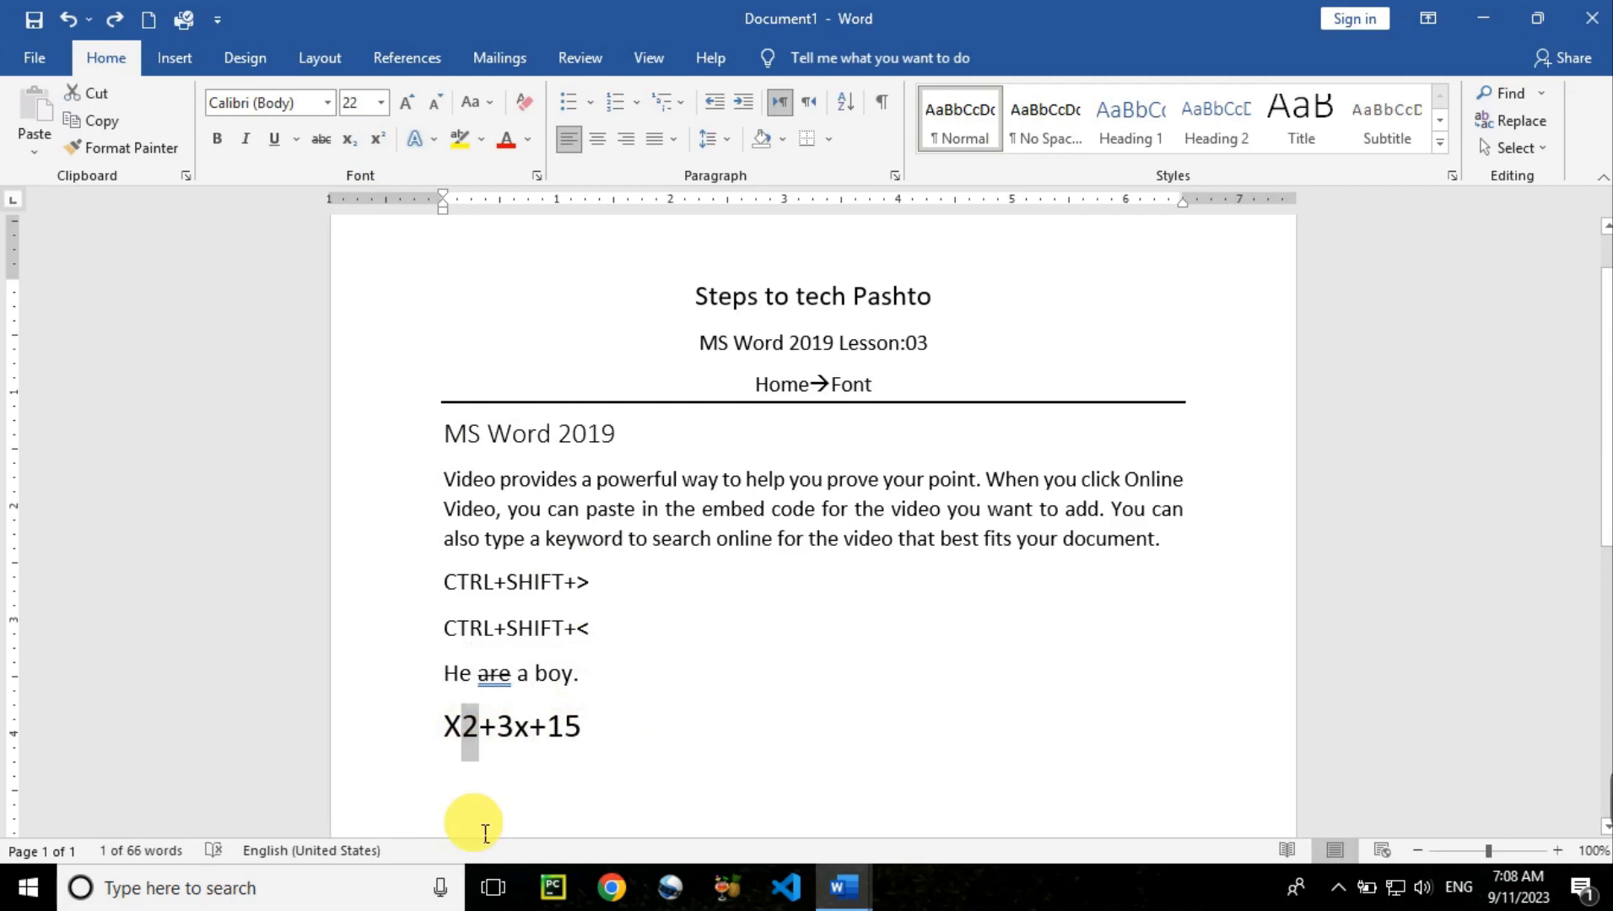
key("ctrl+shift+plus")
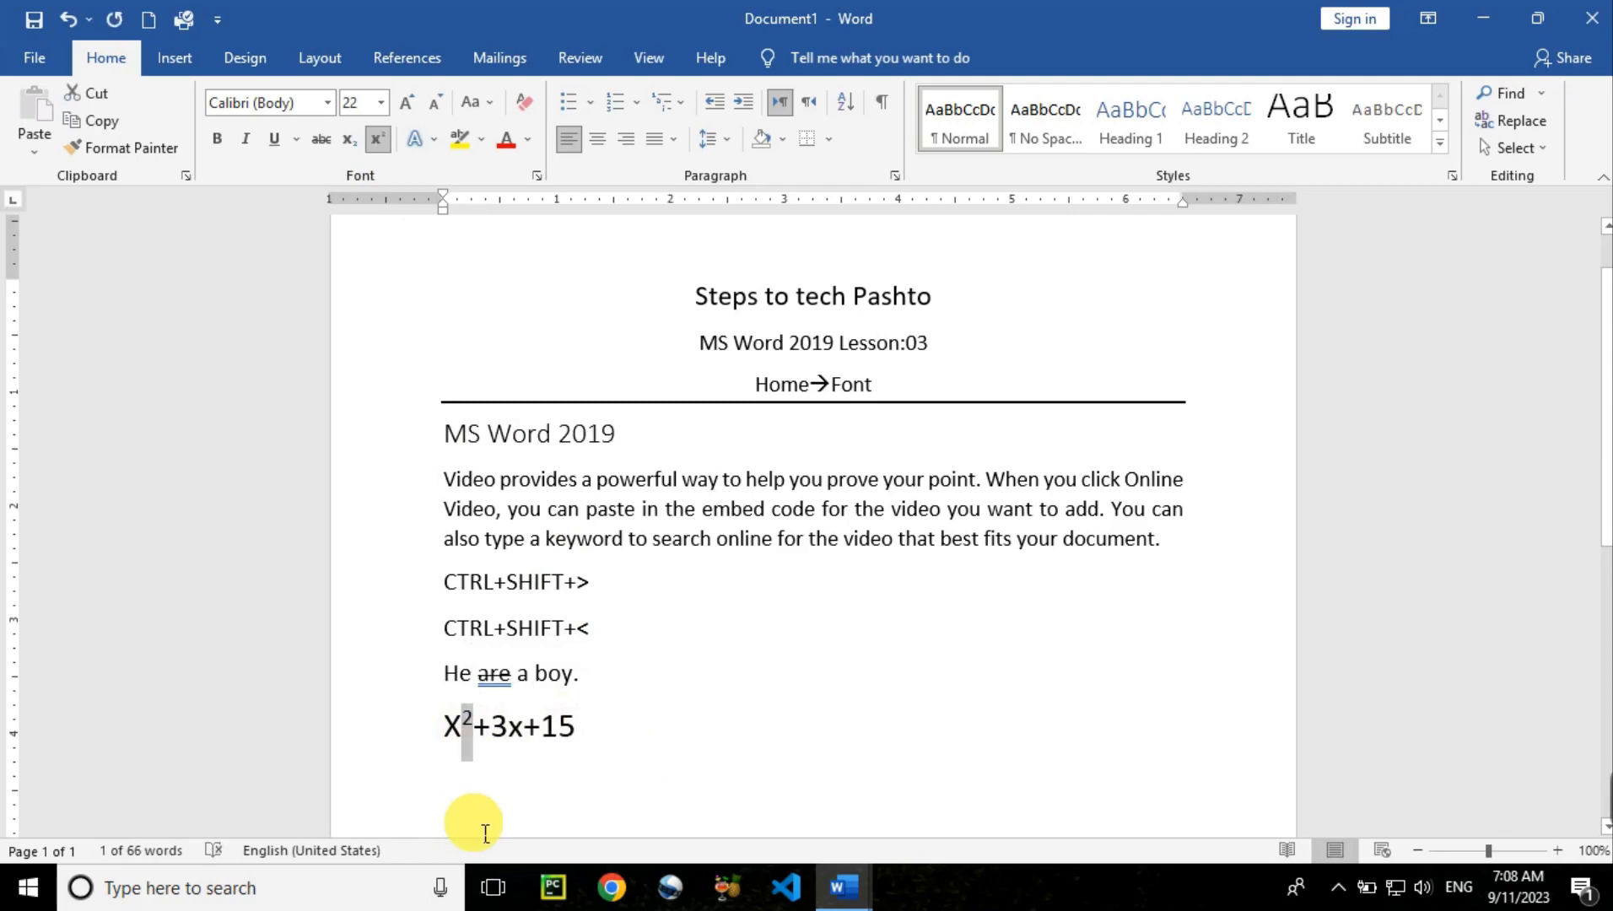
key("ctrl+shift+plus")
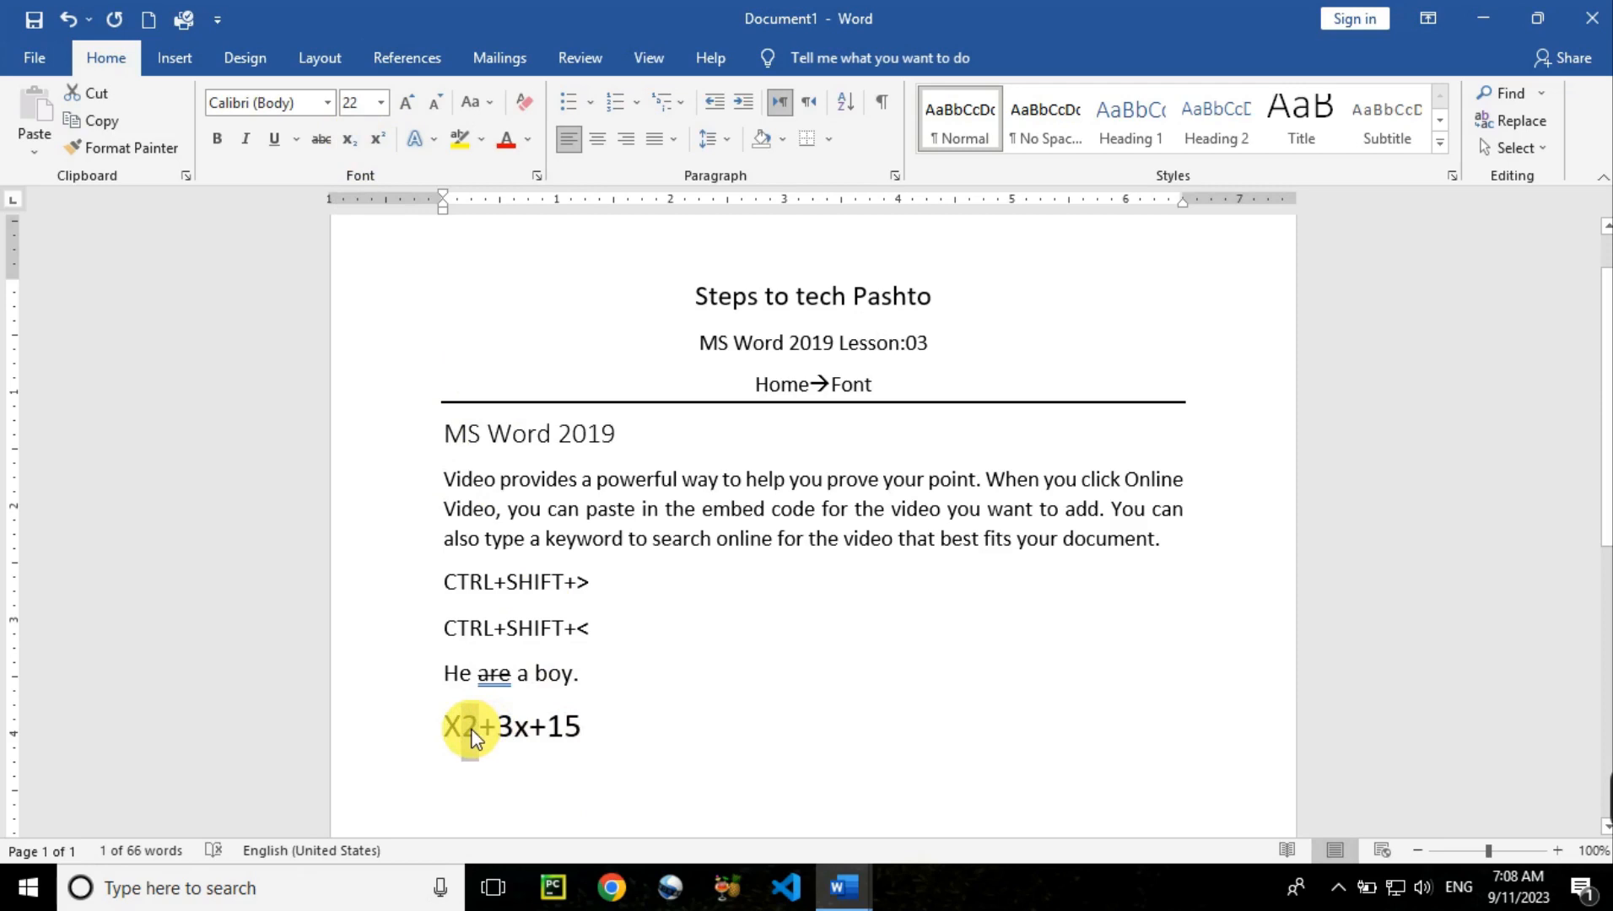
key("ctrl+shift+plus")
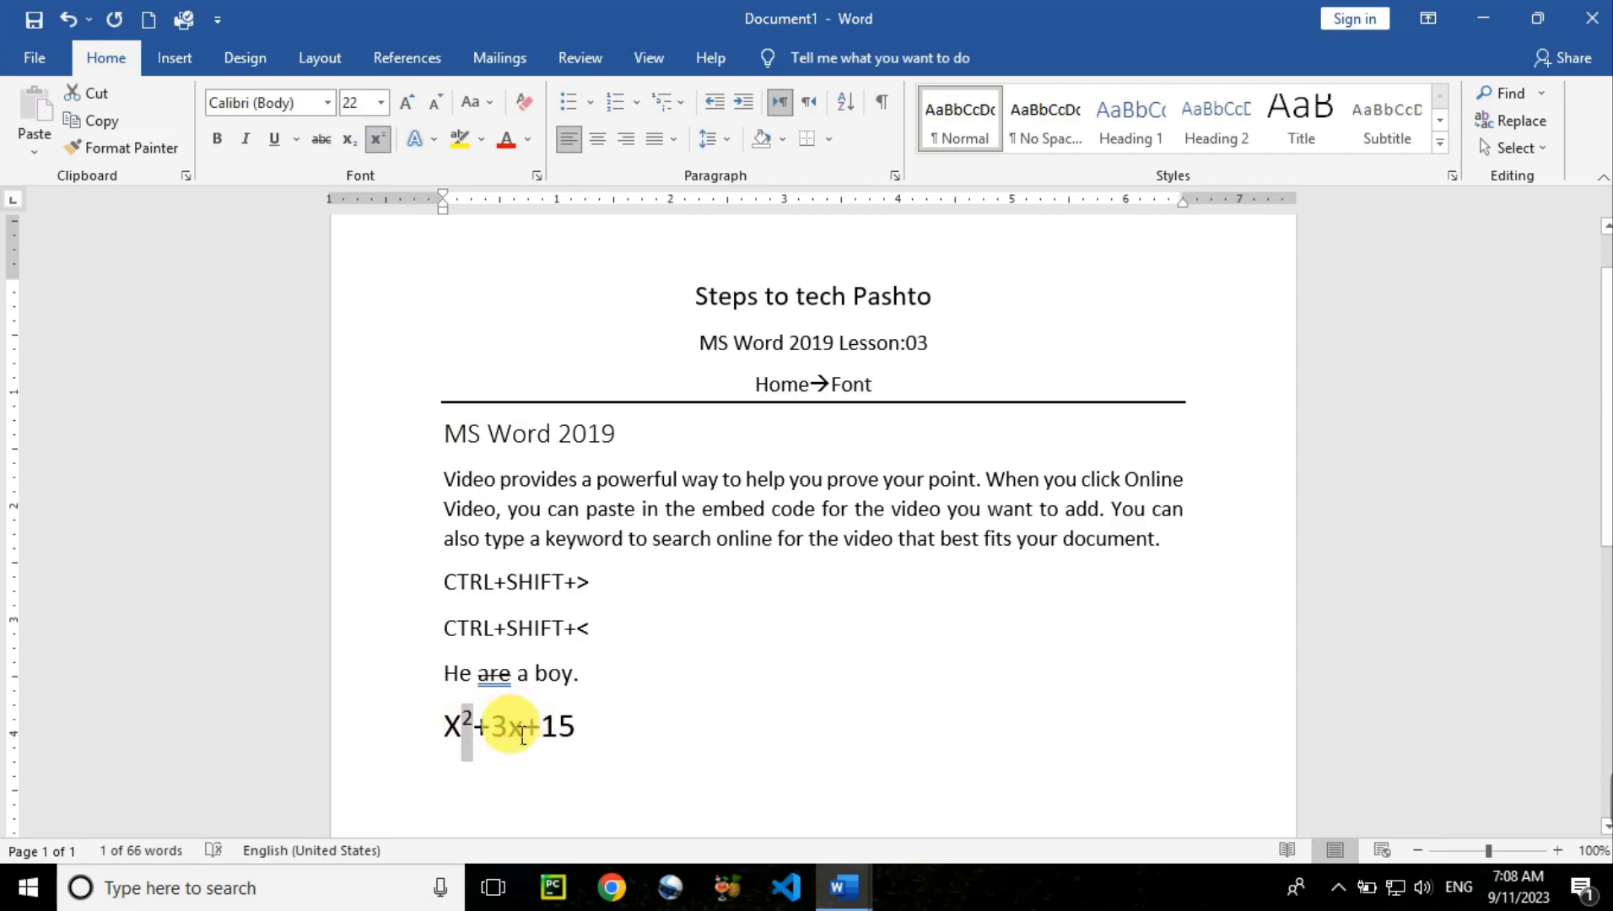
left_click_drag(508, 729, 496, 729)
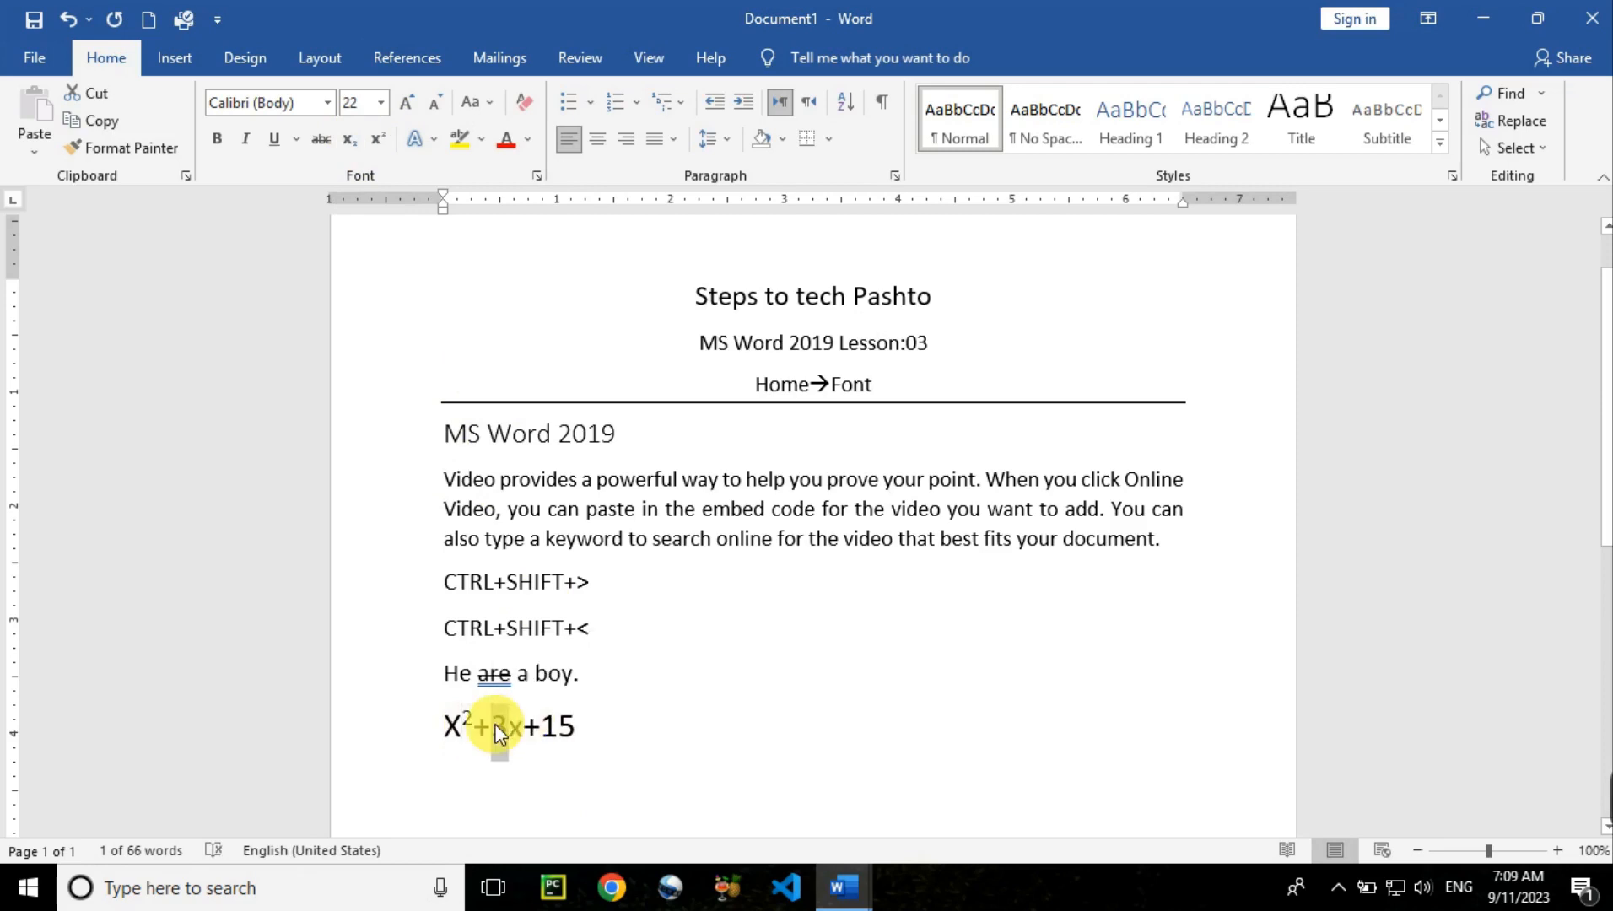
key("ctrl+equal")
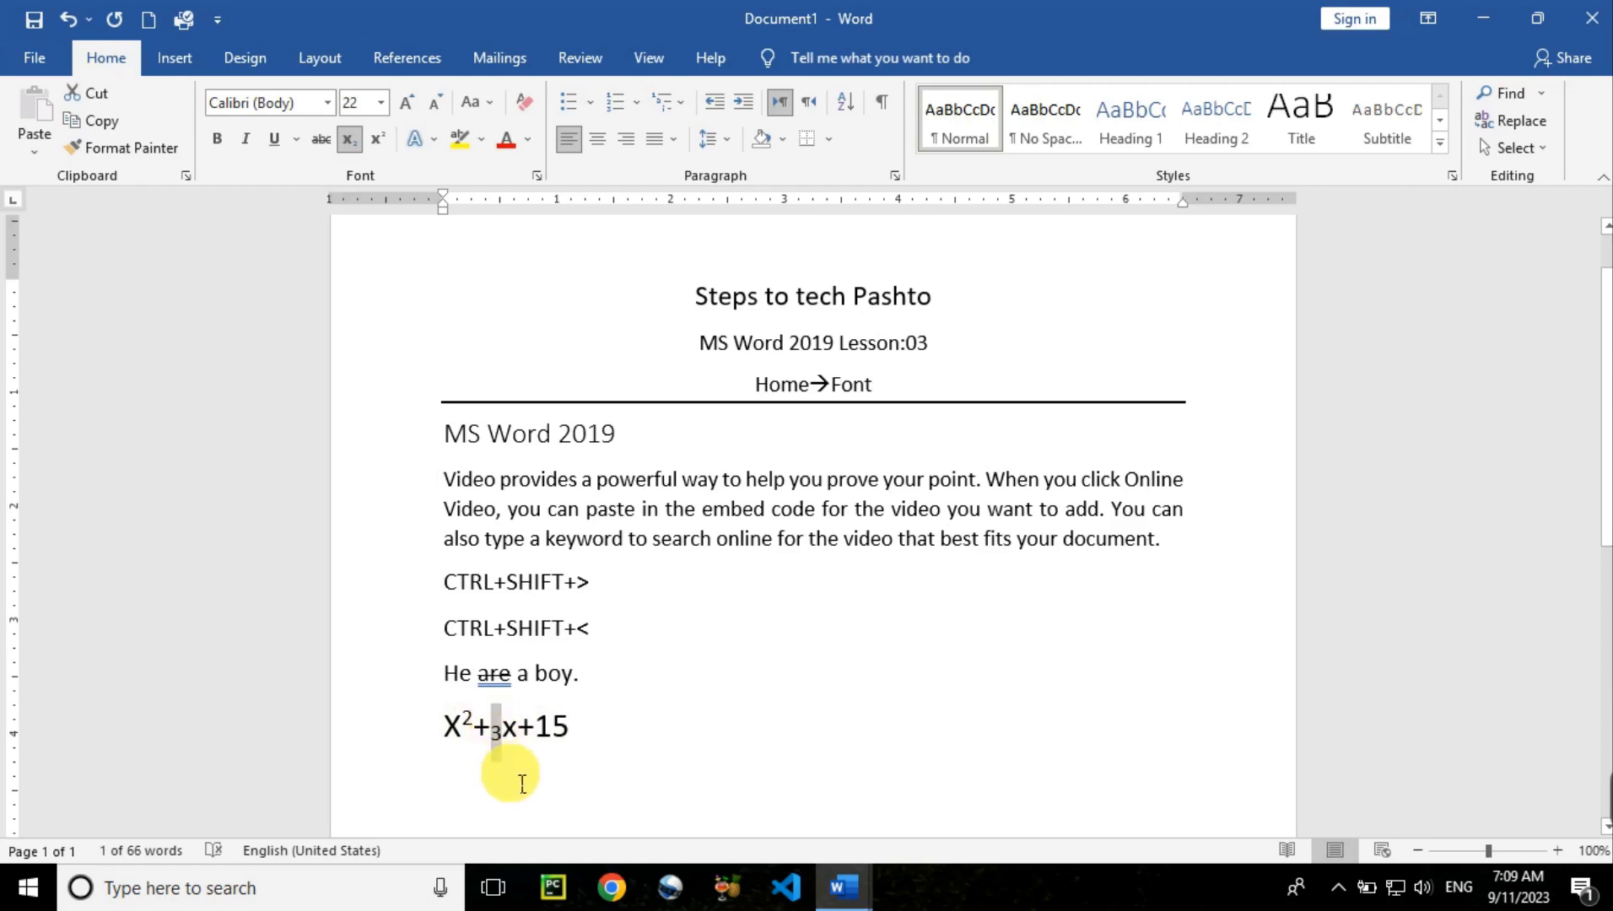
Add 30 before X and make it a subscript, giving ₃₀X²+₃x+15
left_click(458, 750)
type("30")
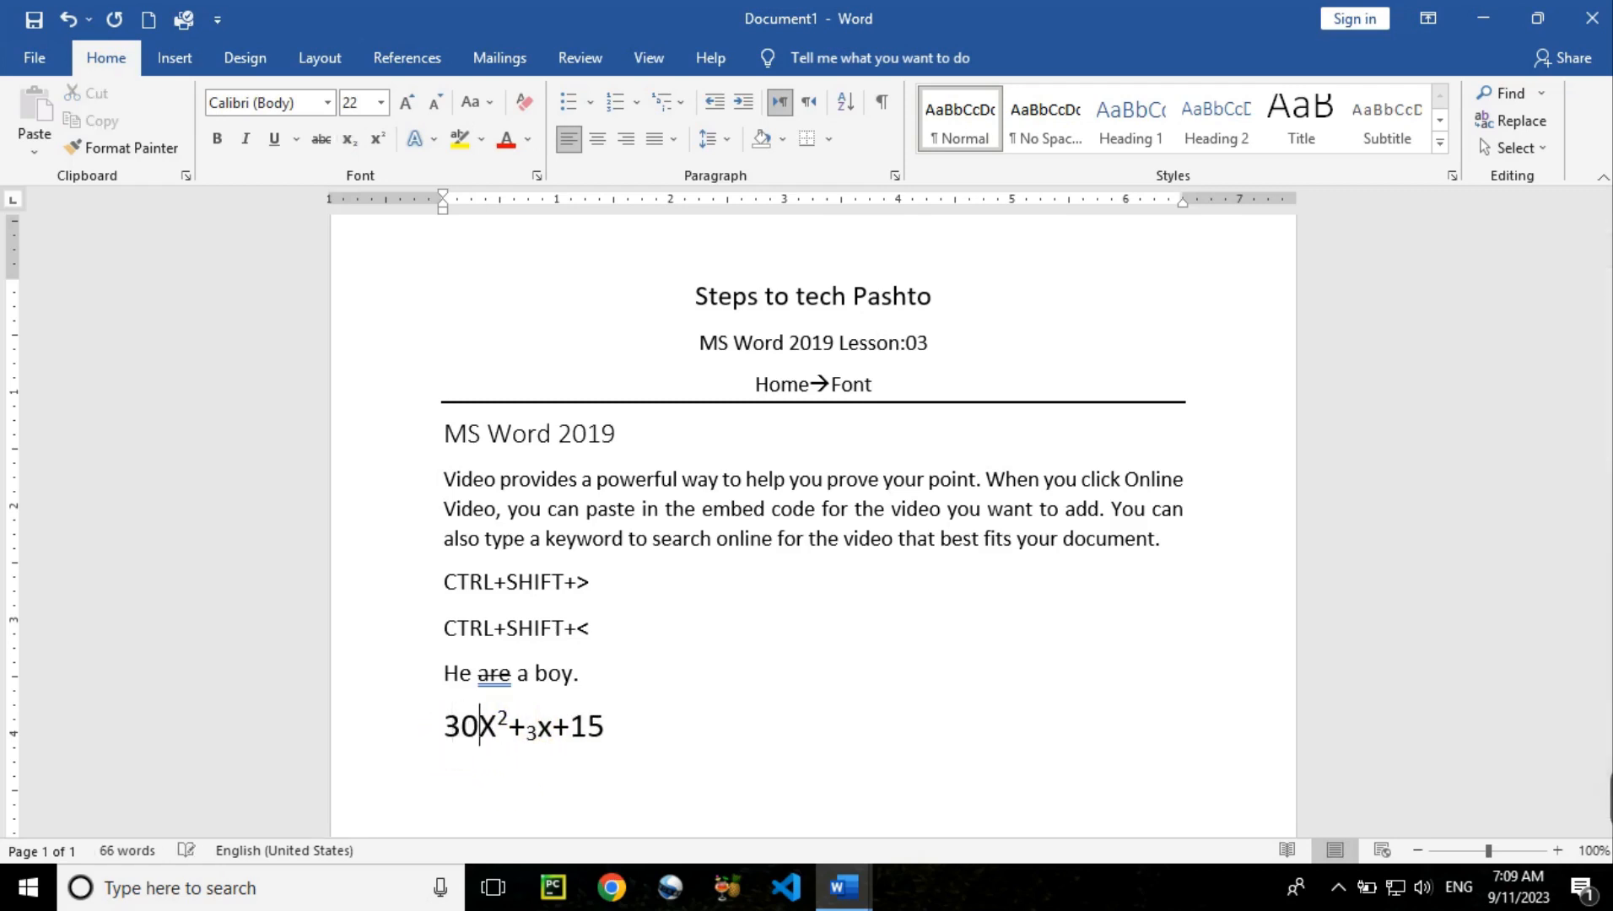
left_click(459, 742)
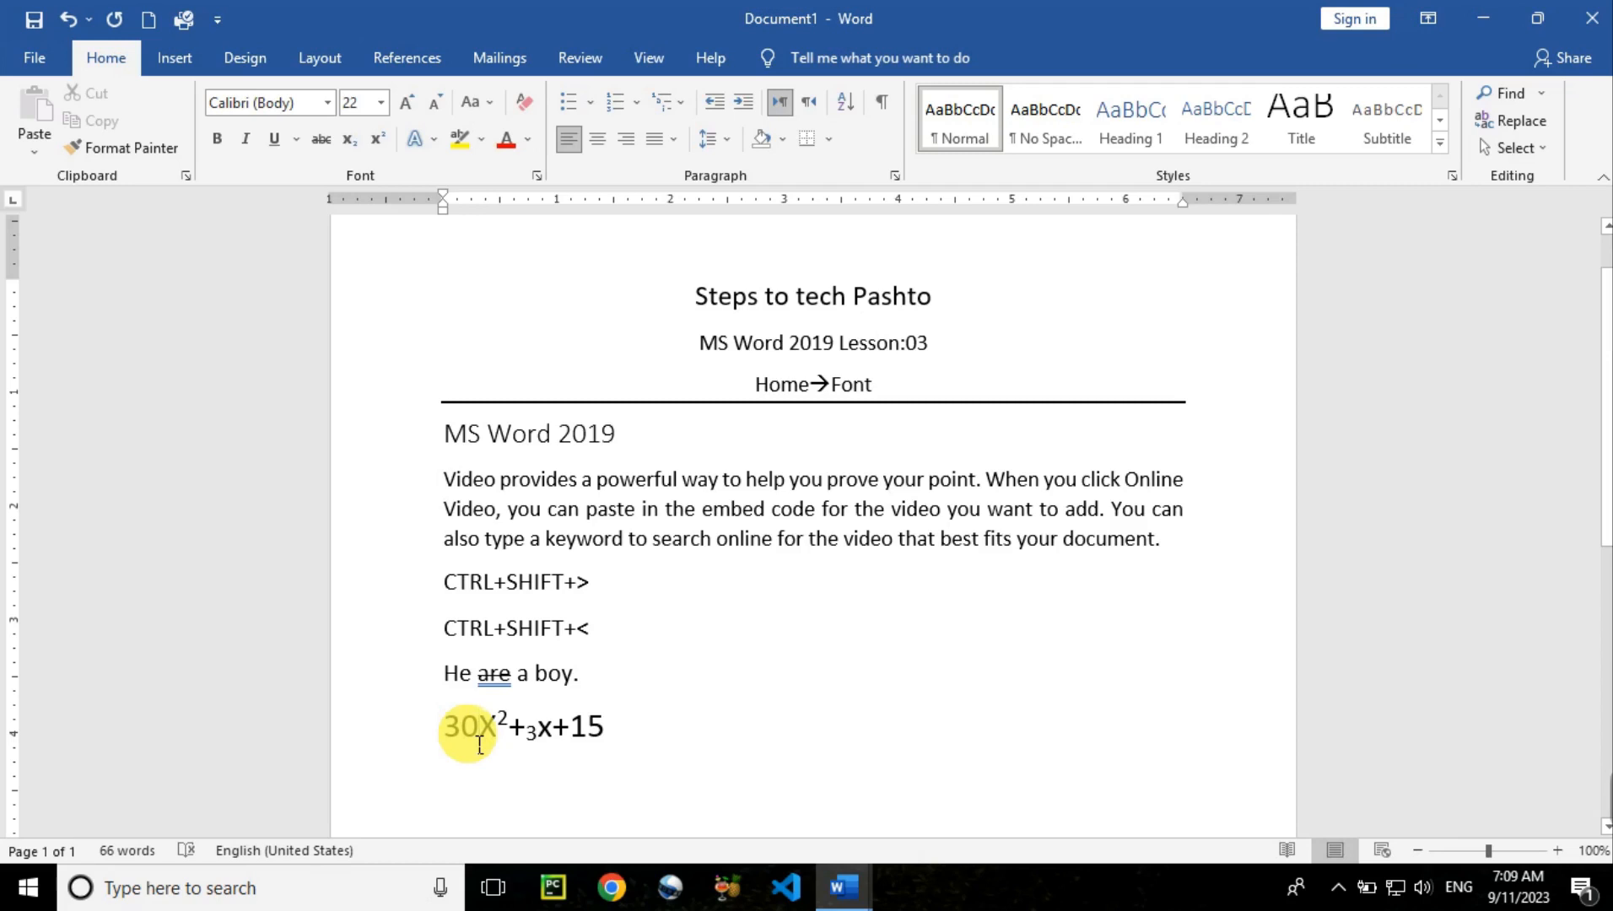
left_click_drag(480, 744, 445, 741)
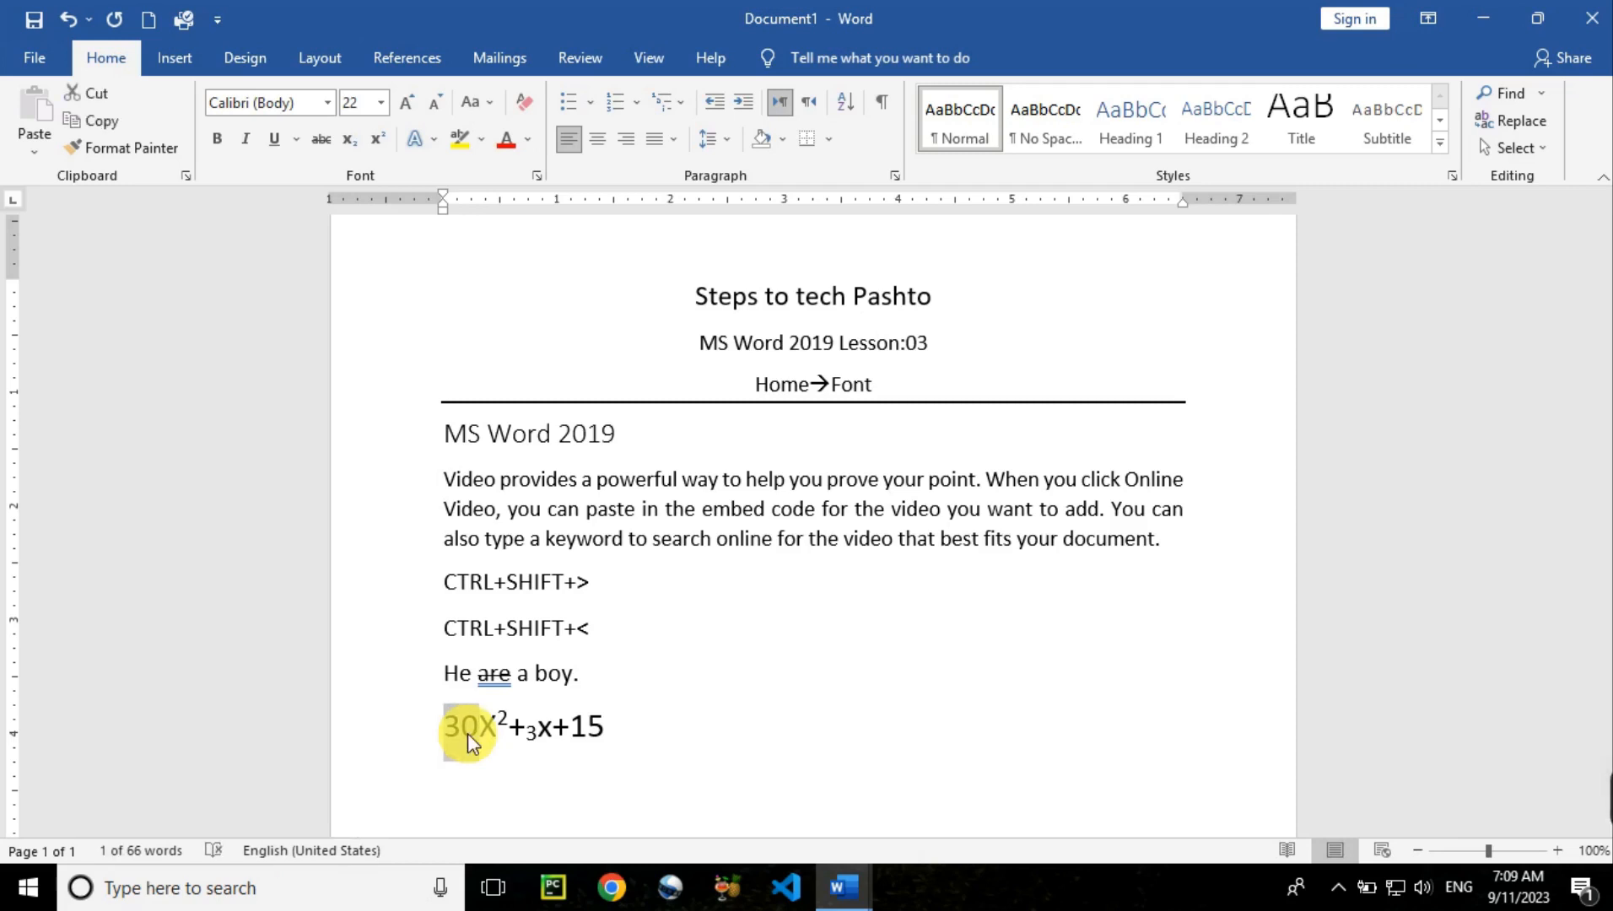
key("ctrl+equal")
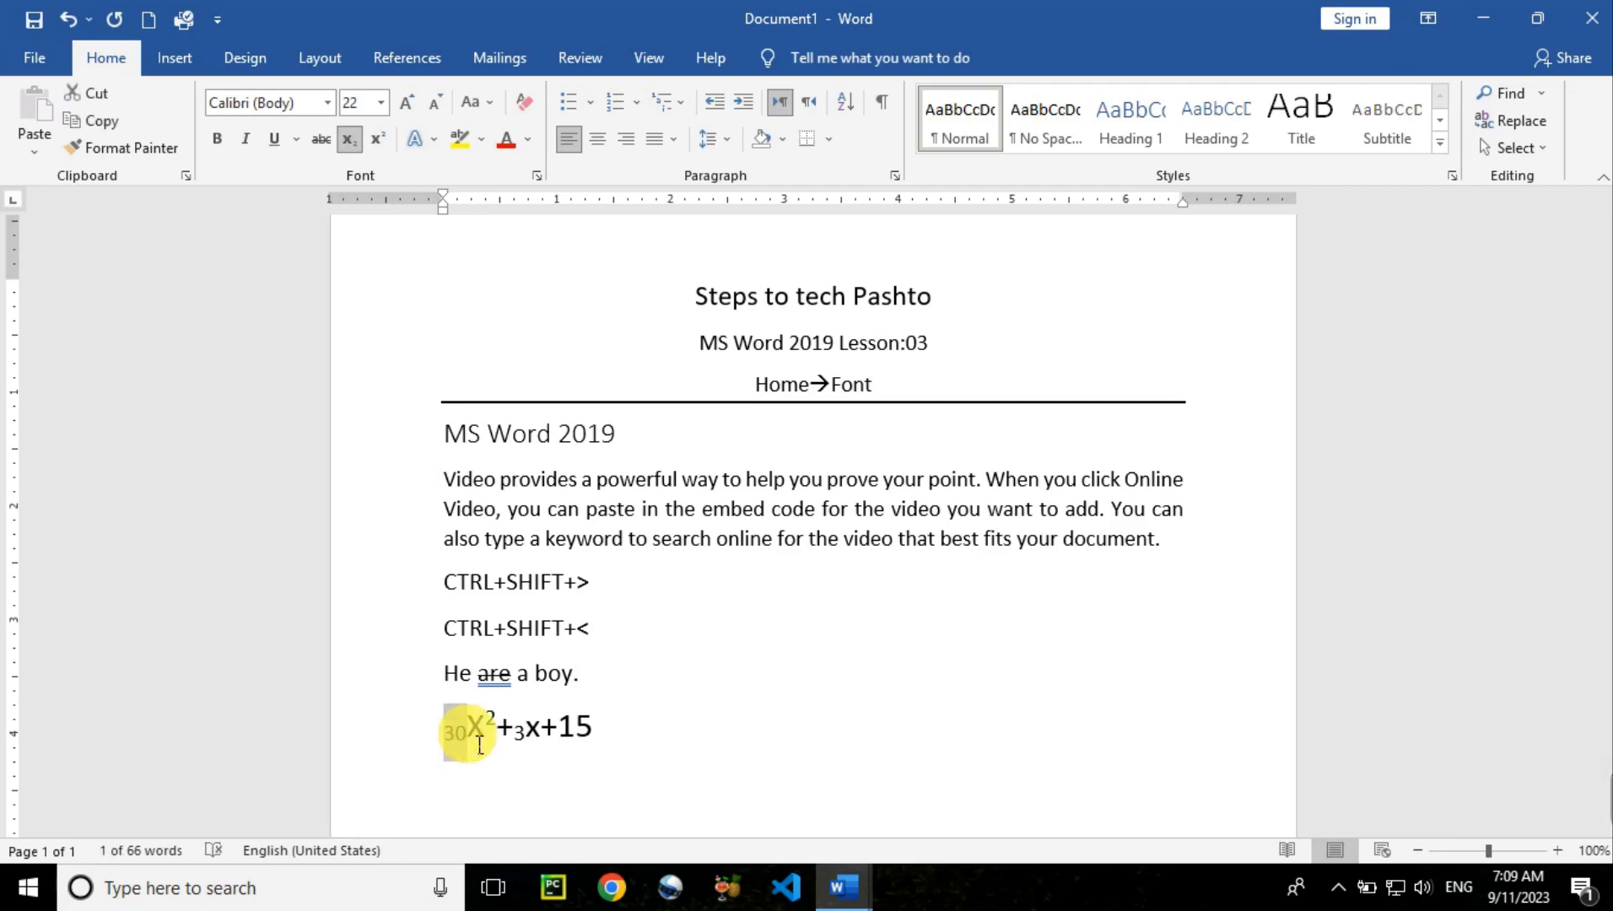
Start a new centred paragraph below the equation
left_click(617, 745)
key("Return")
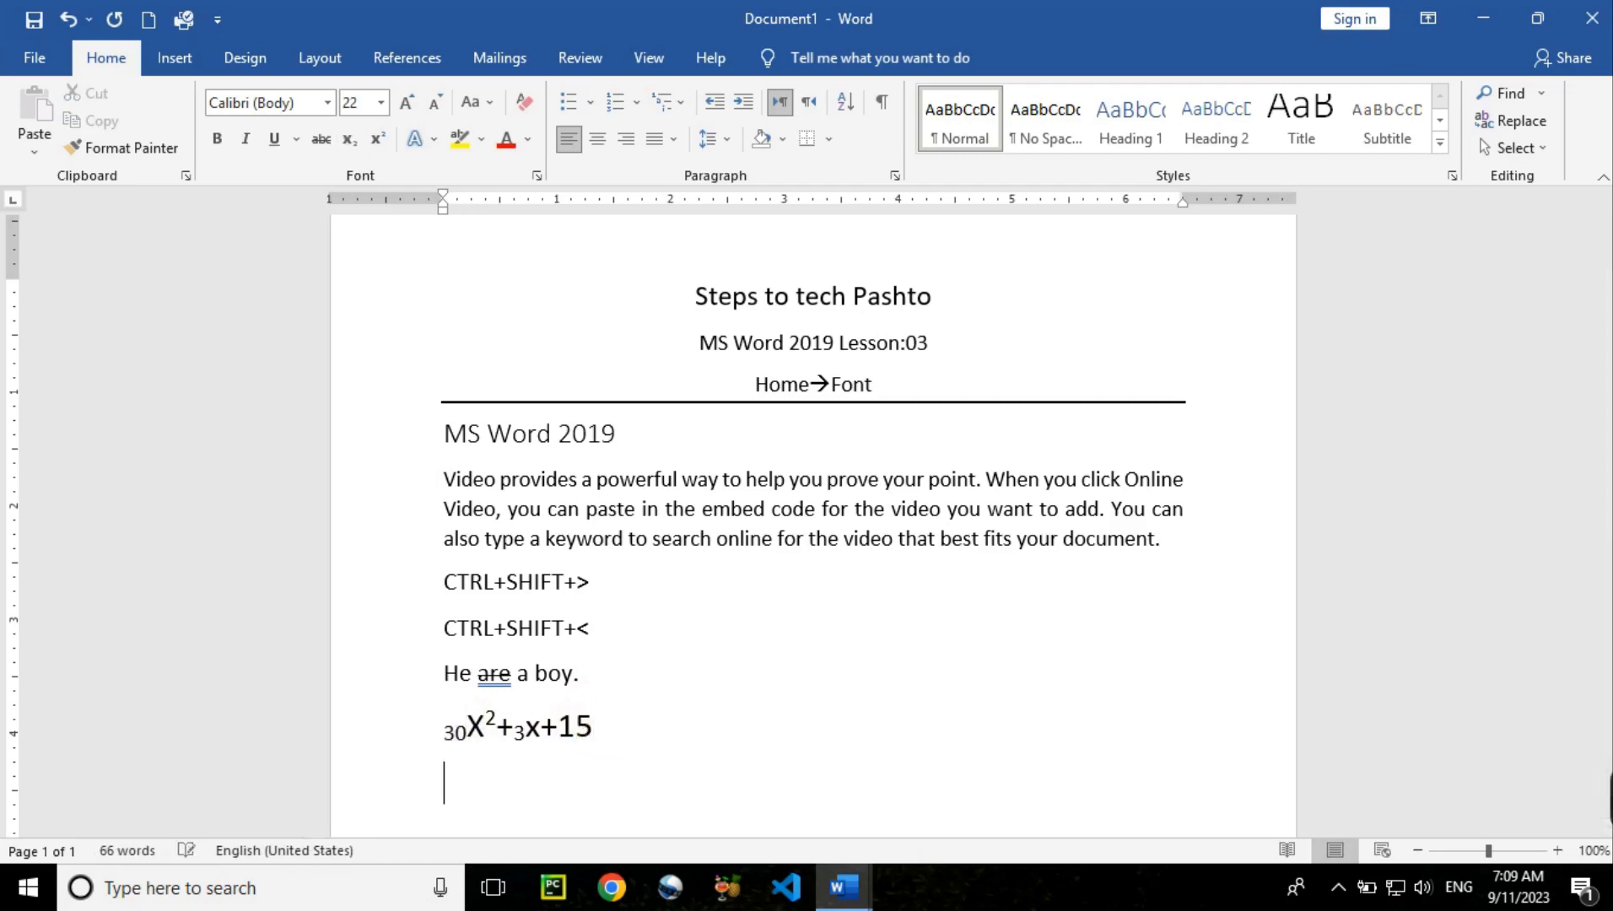
key("ctrl+e")
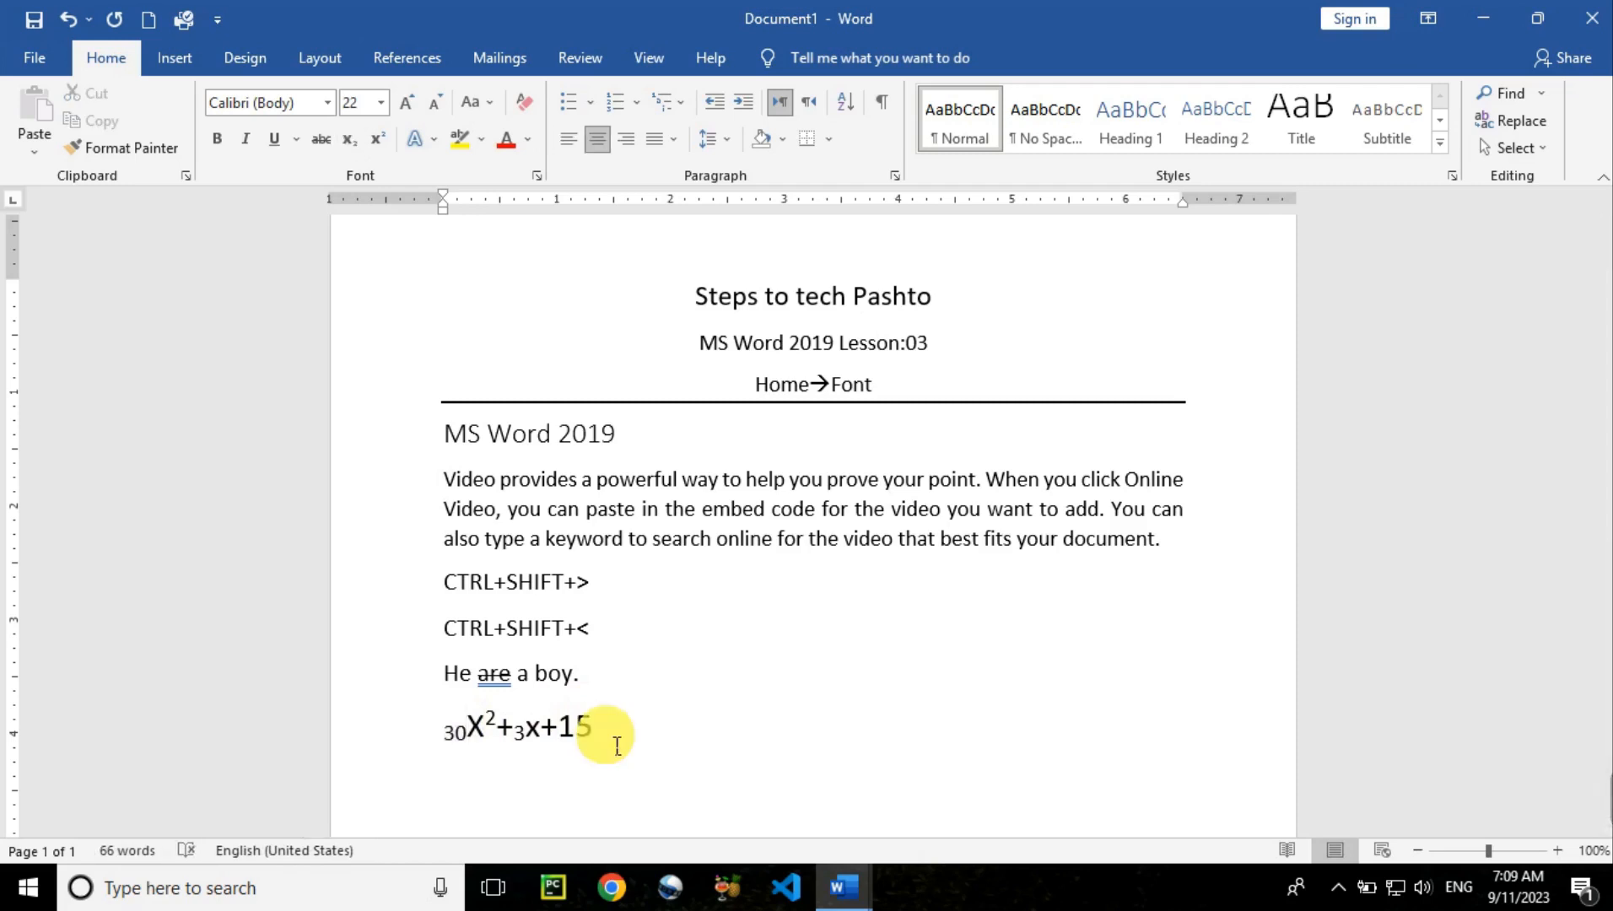
At 80 pt, type the formula 2H20 on the new line
key("ctrl+shift+period")
key("ctrl+shift+period")
key("ctrl+shift+period")
key("ctrl+shift+period")
key("ctrl+shift+period")
key("ctrl+shift+period")
key("ctrl+shift+period")
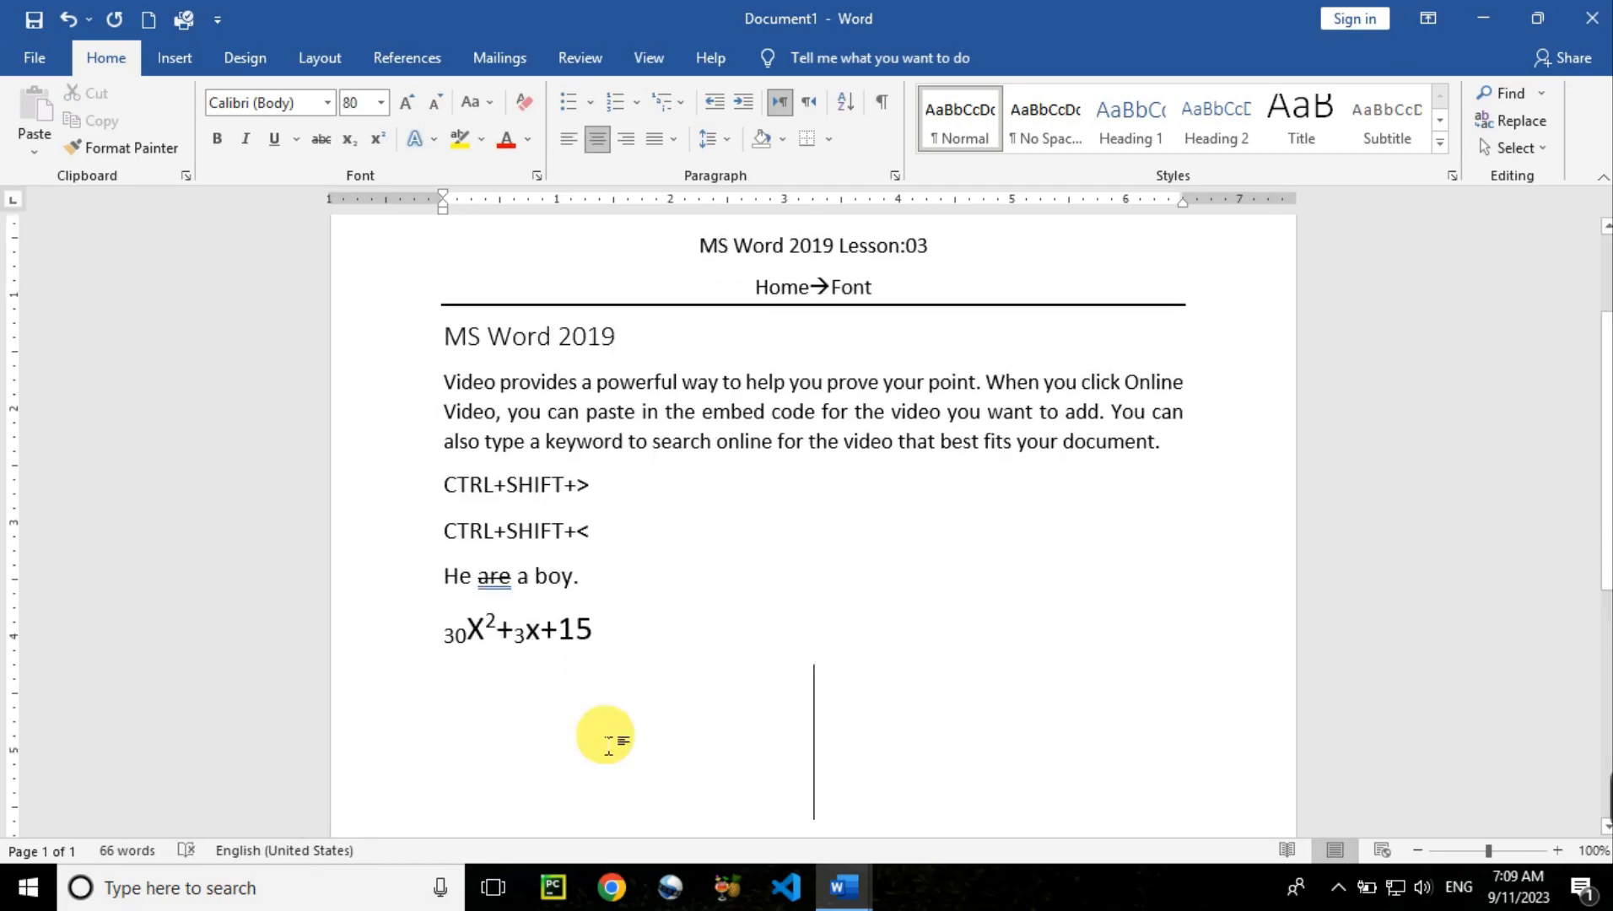
type("H20")
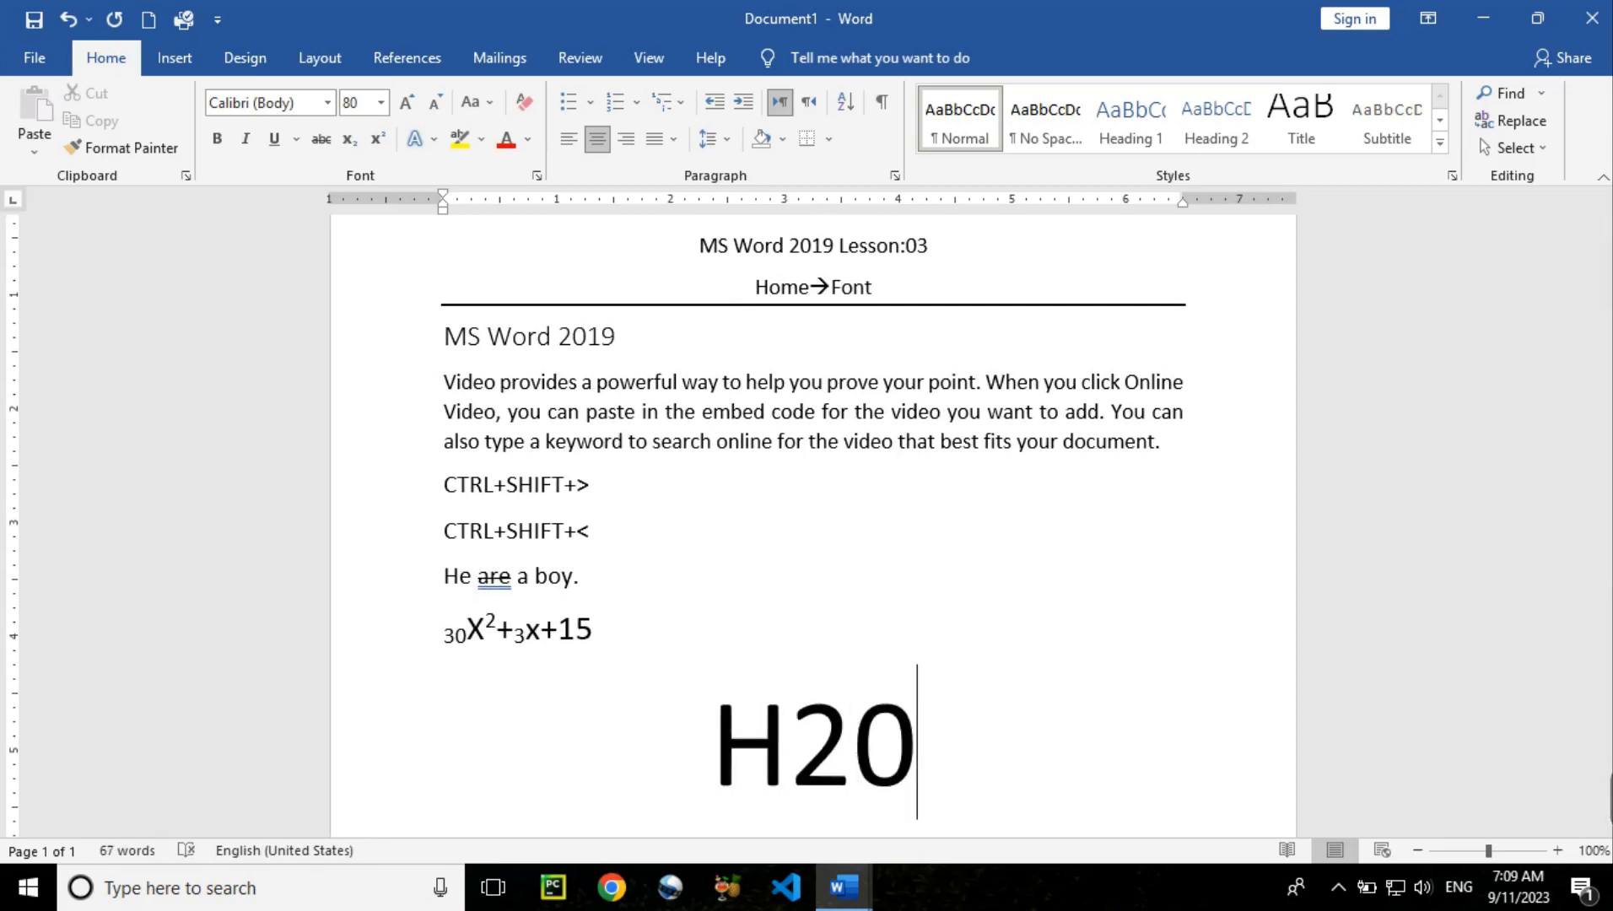
left_click(713, 756)
type("2")
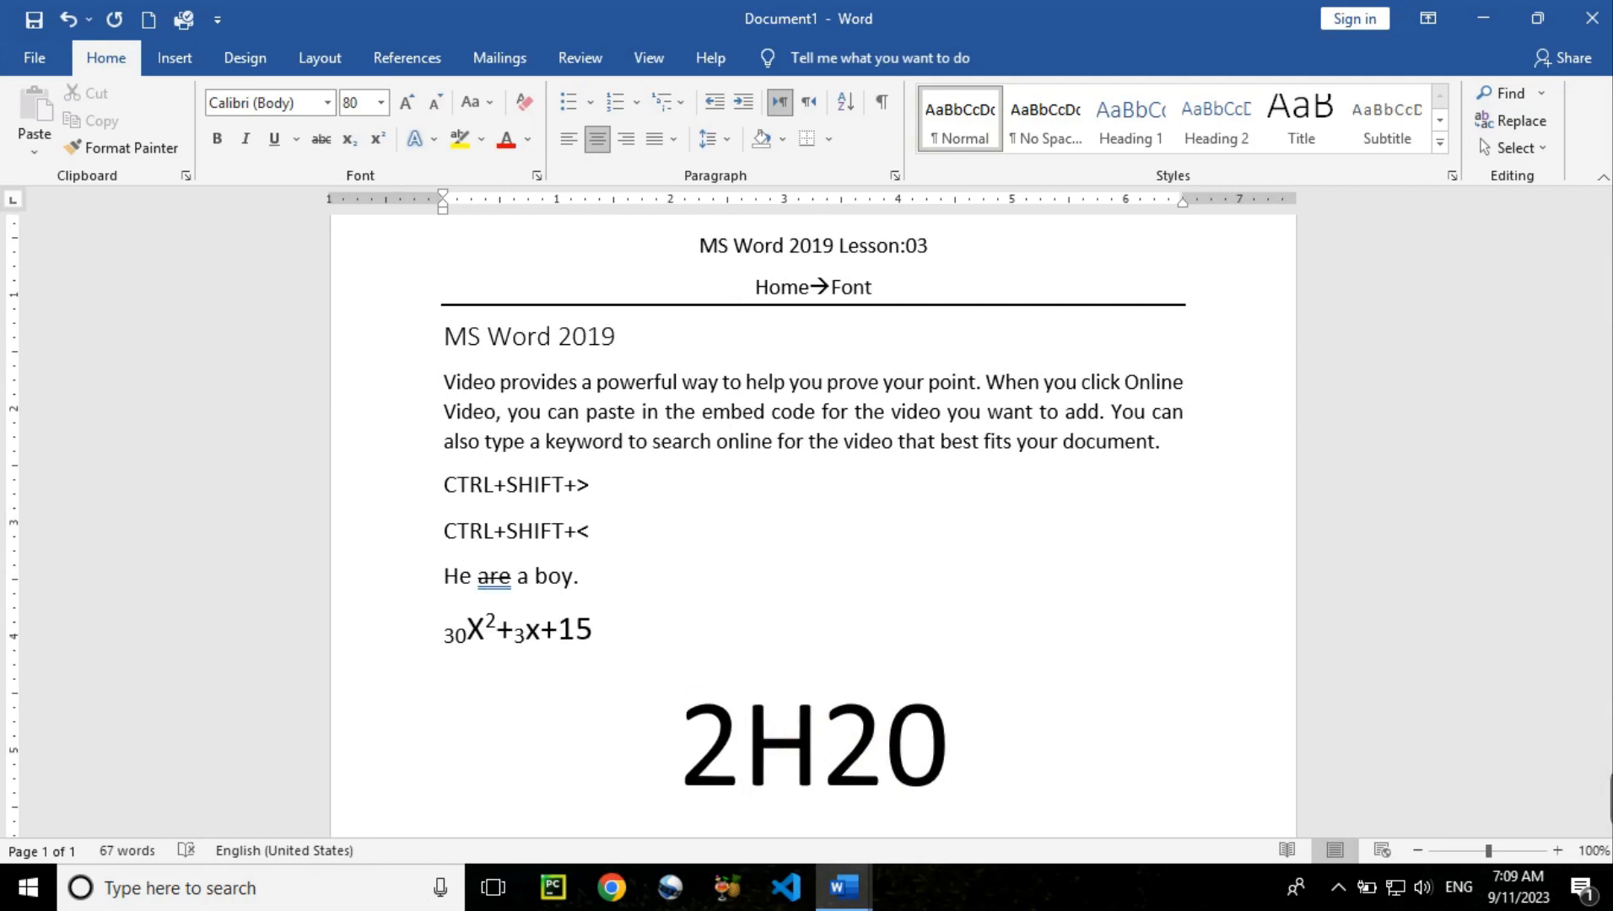
Make both 2s in 2H20 subscripts with the Subscript button
left_click(704, 758, "shift")
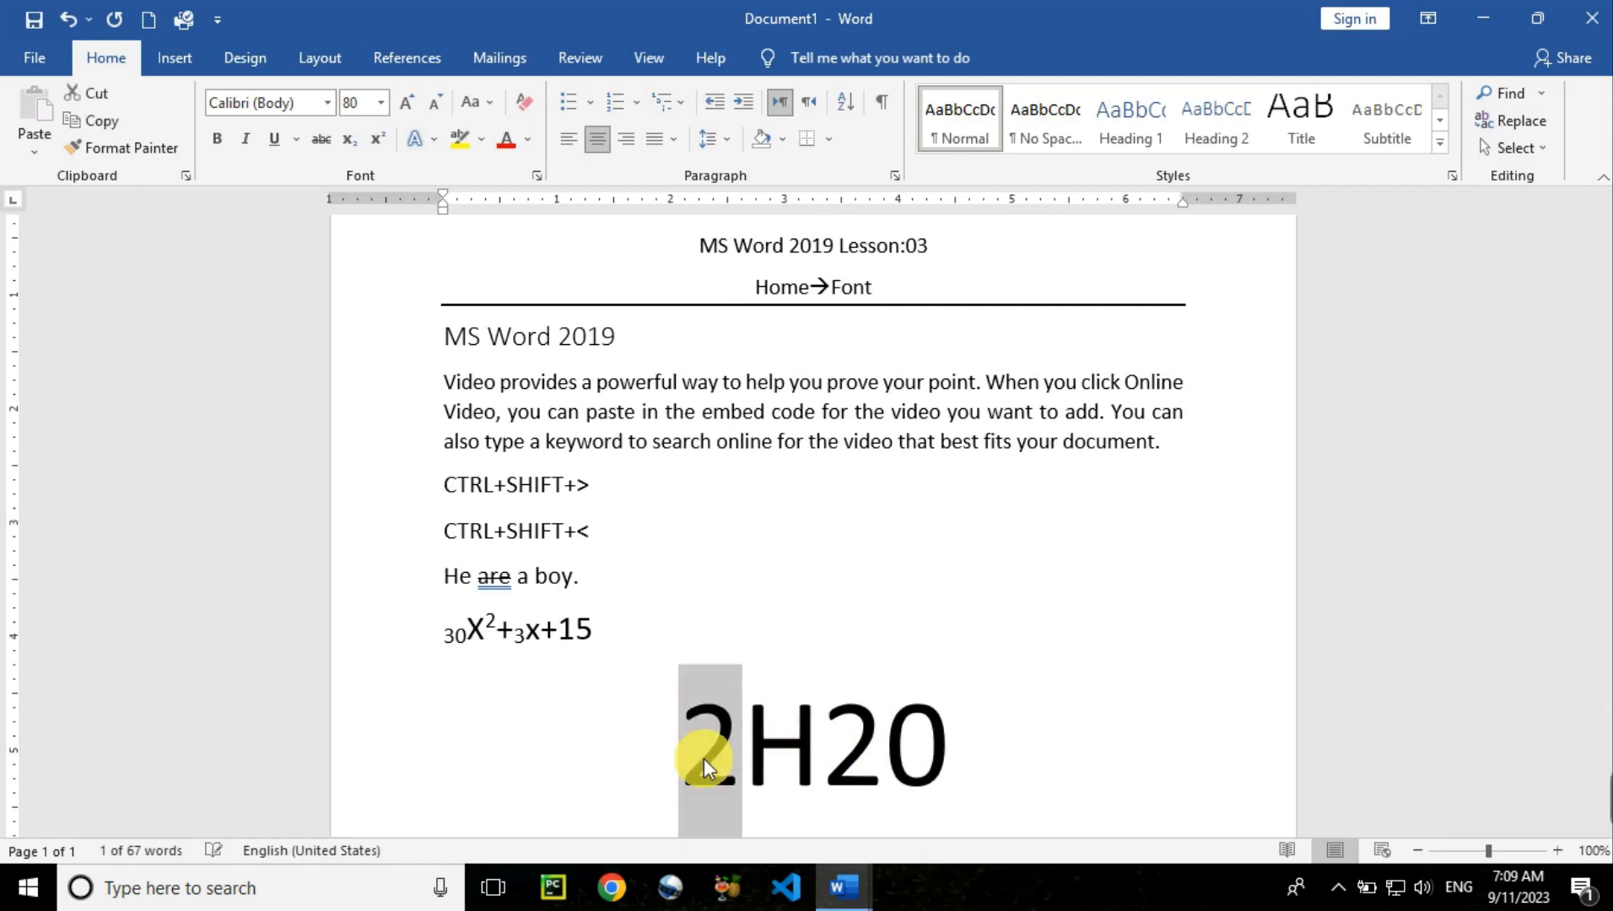
left_click(352, 141)
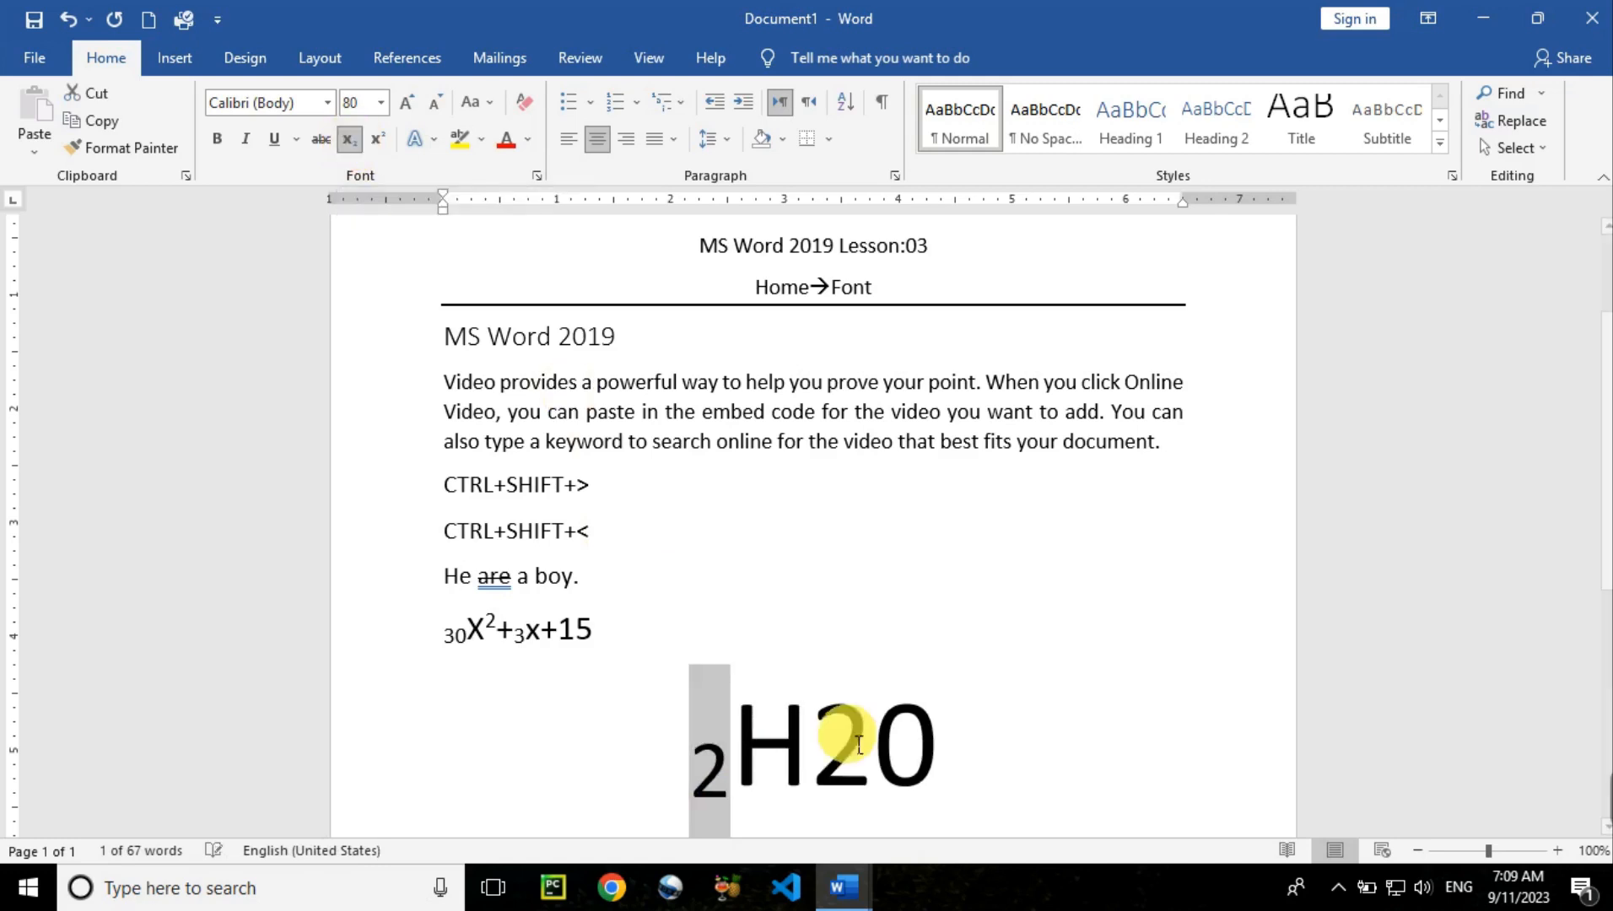
left_click_drag(862, 758, 822, 751)
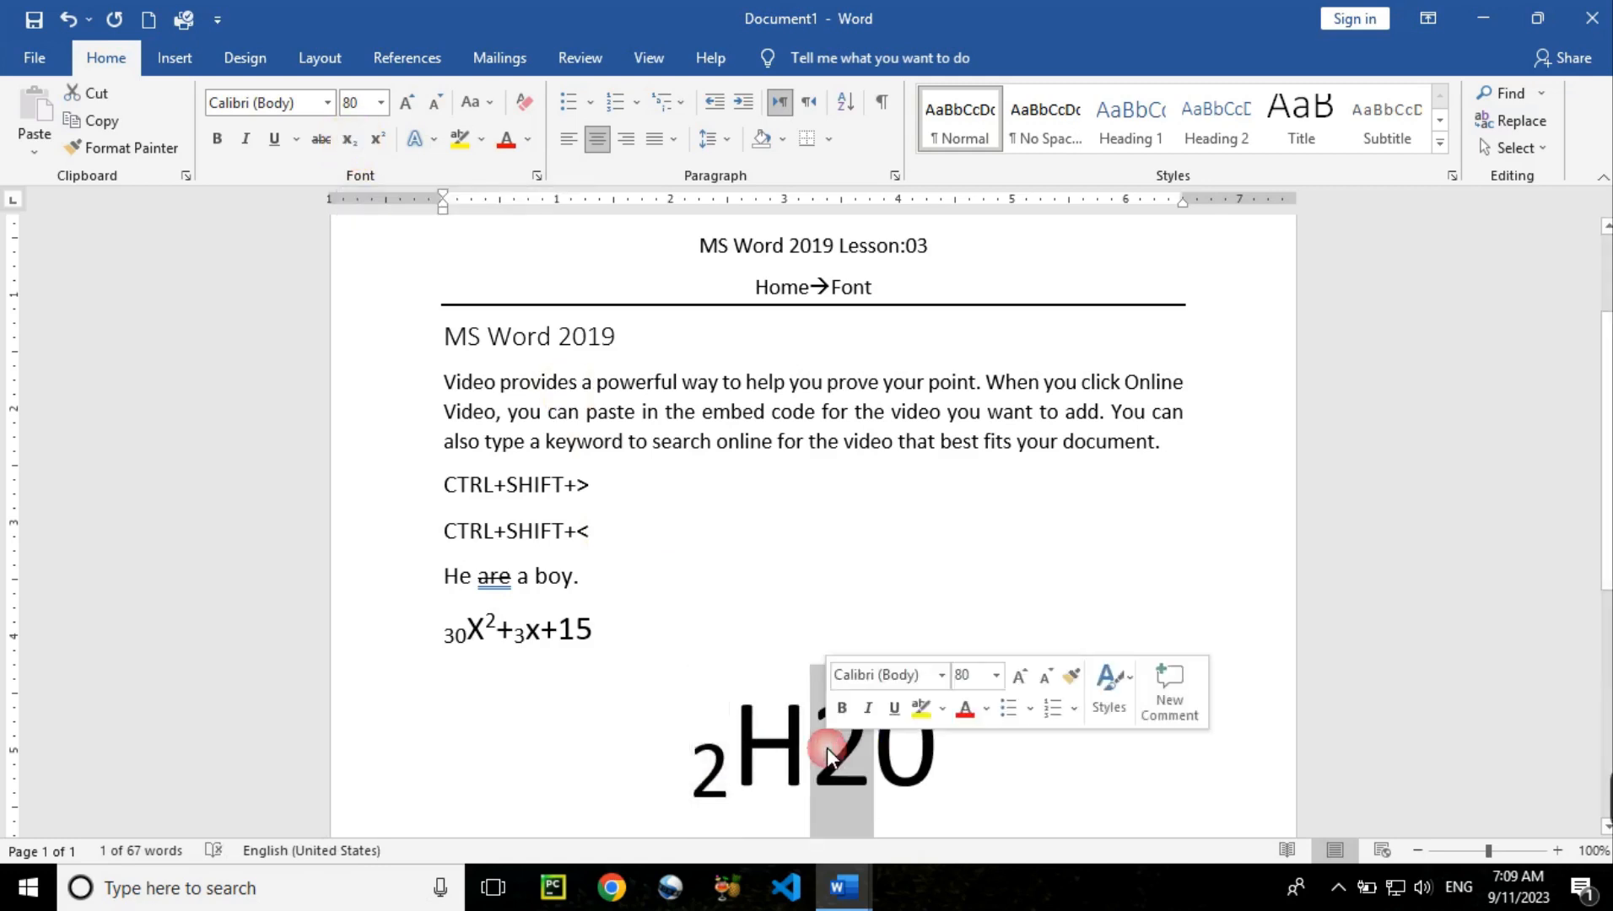
left_click(347, 141)
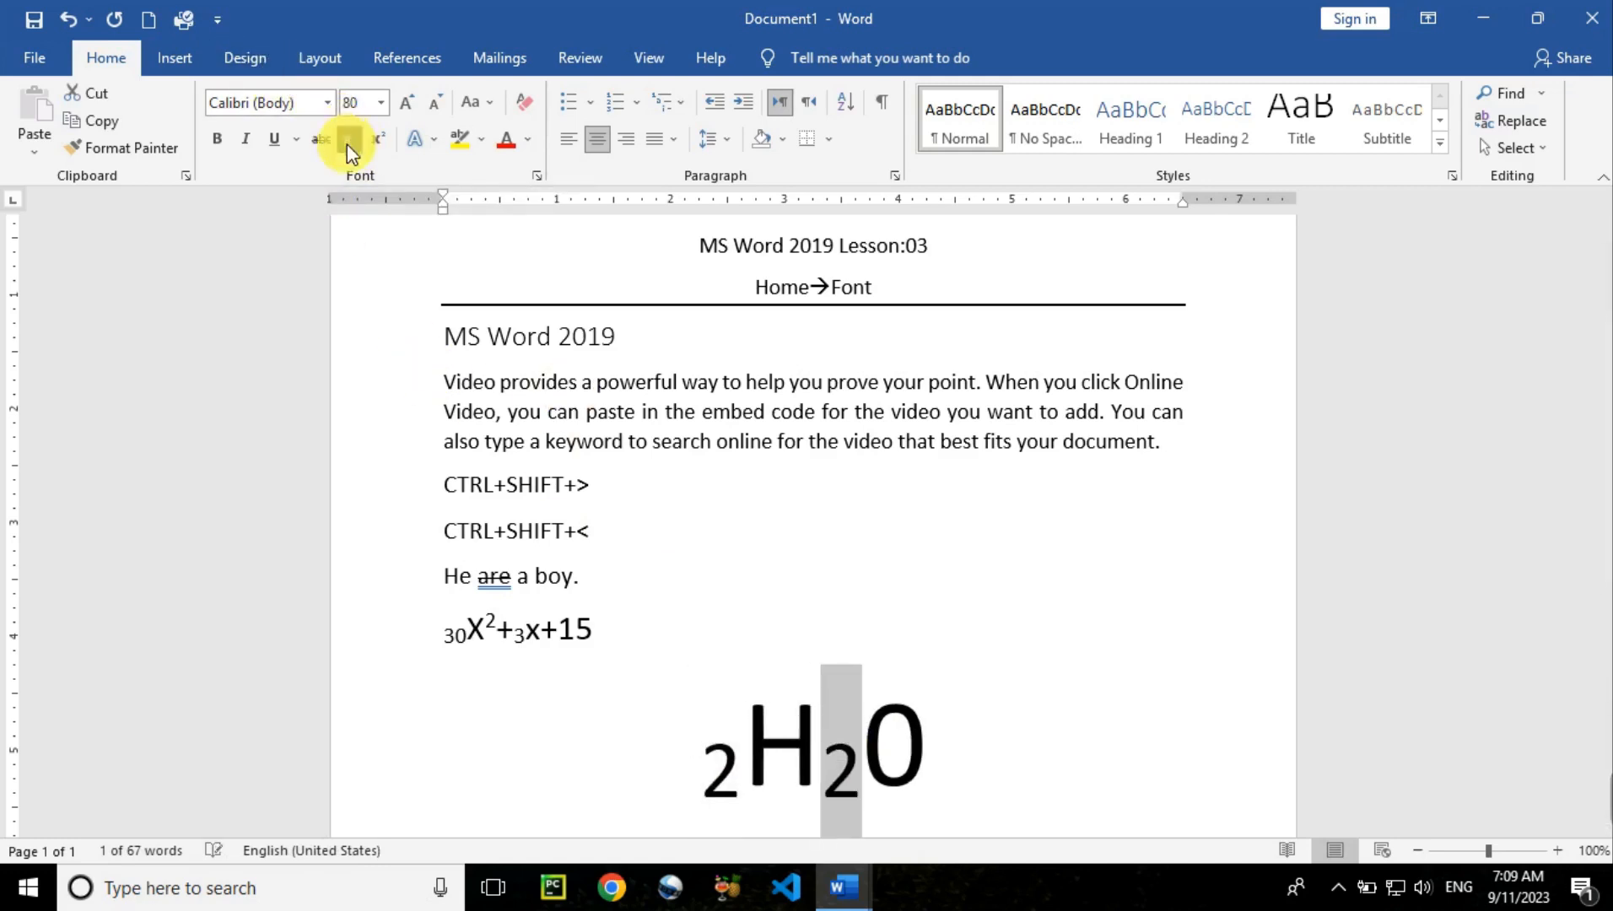
Select the whole ₂H₂0 formula line
left_click(978, 774)
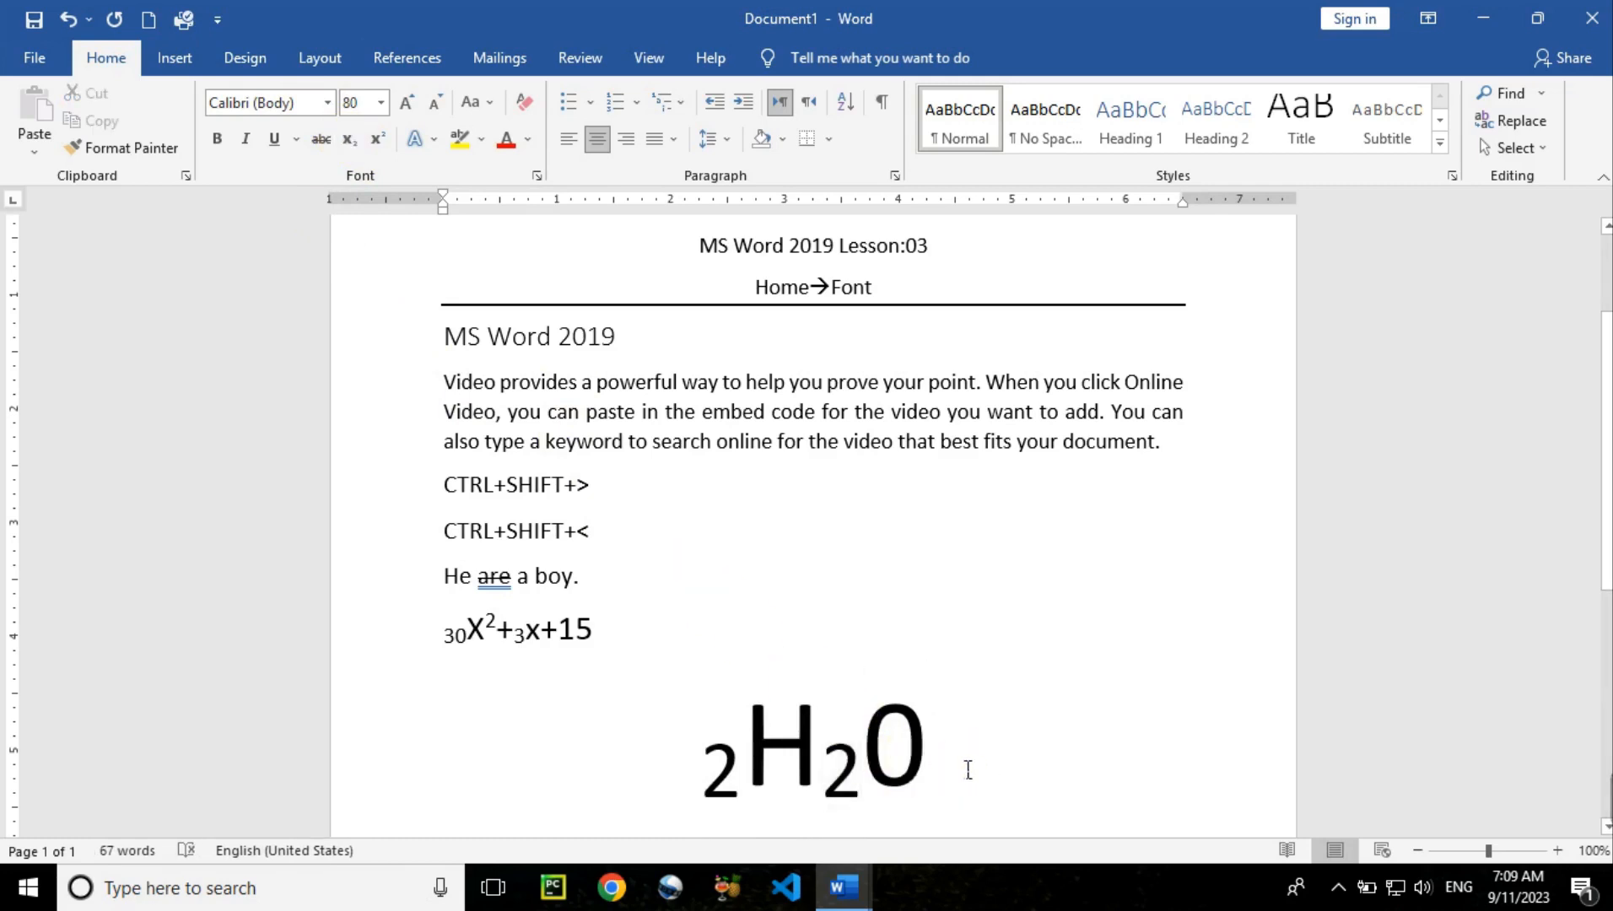
left_click_drag(976, 773, 716, 735)
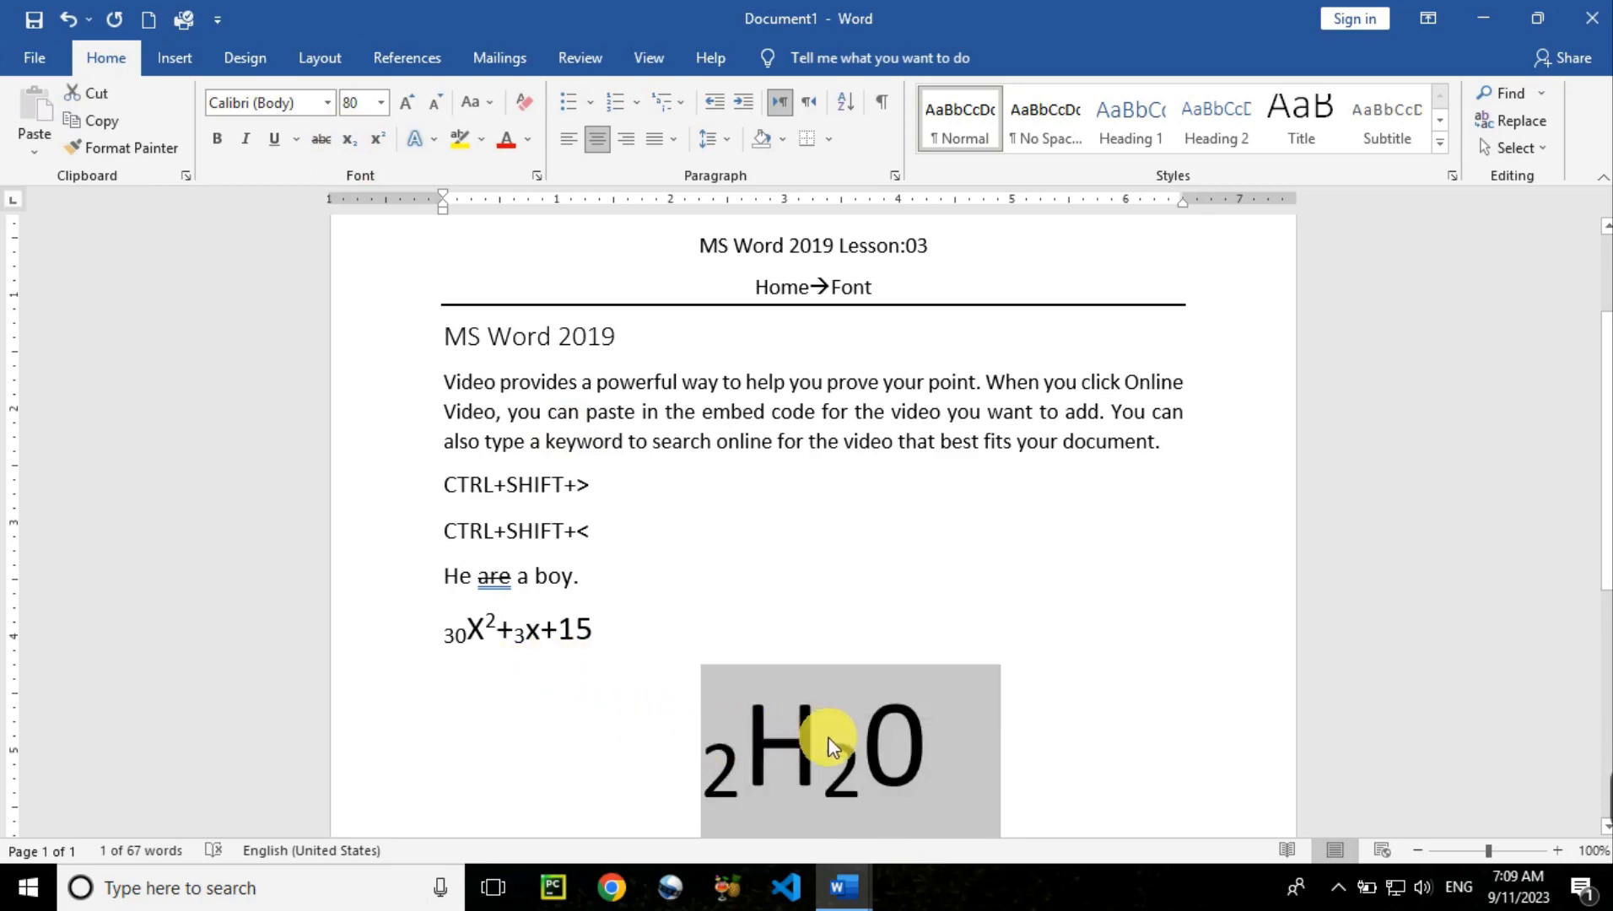
left_click(1017, 763)
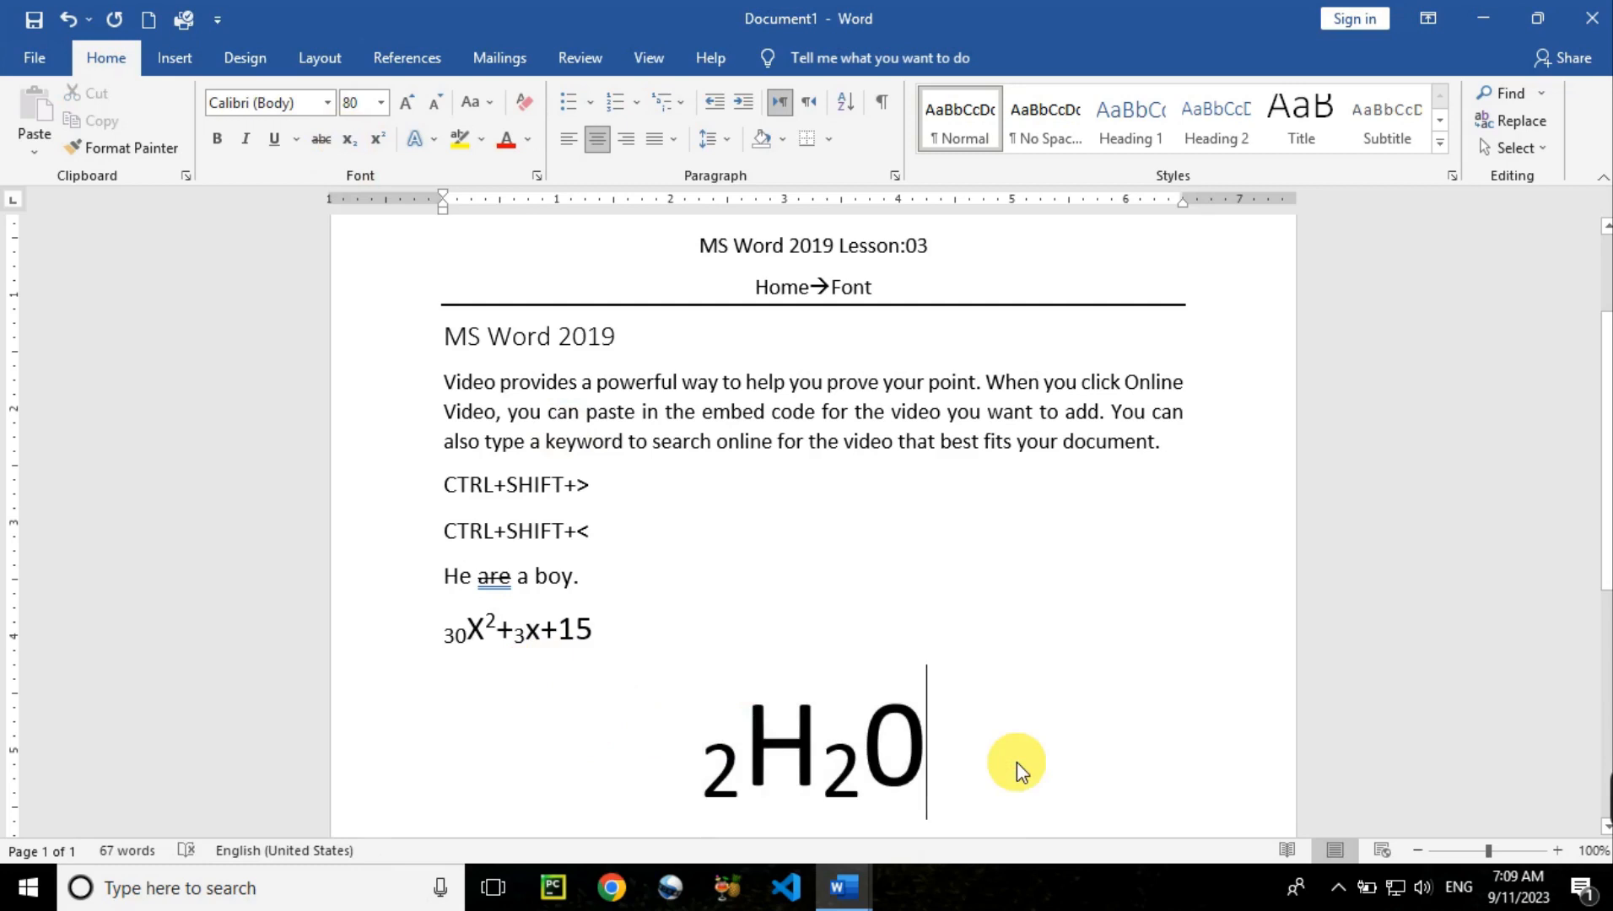
triple_click(832, 755)
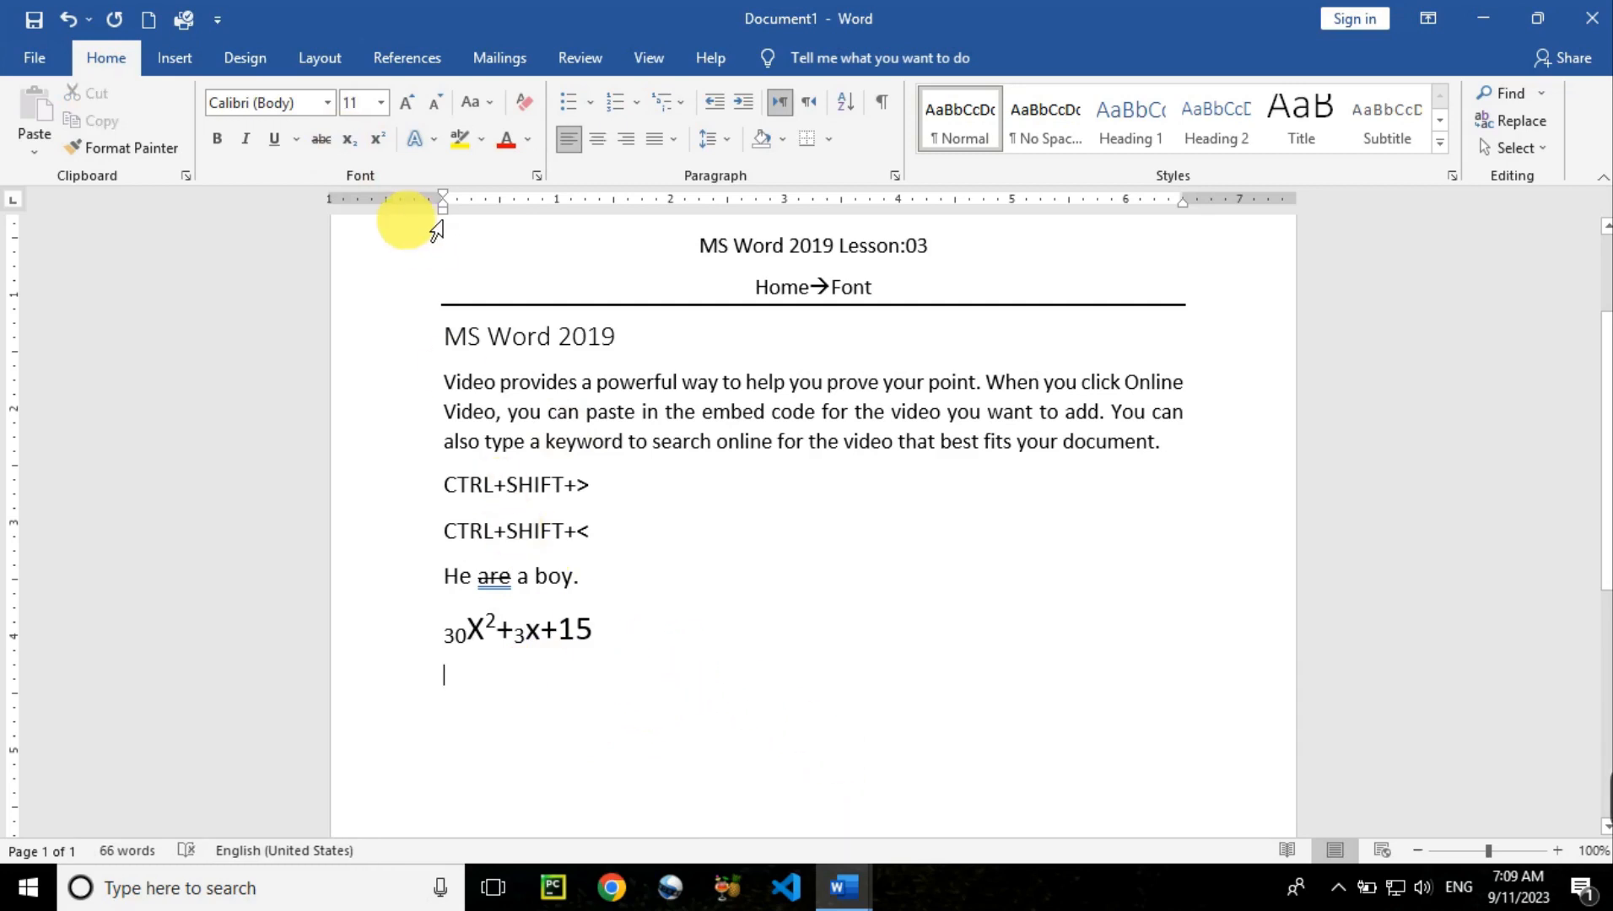
Try Grow and Shrink Font on the MS Word 2019 heading, from 36 pt down to 22 pt
left_click(383, 106)
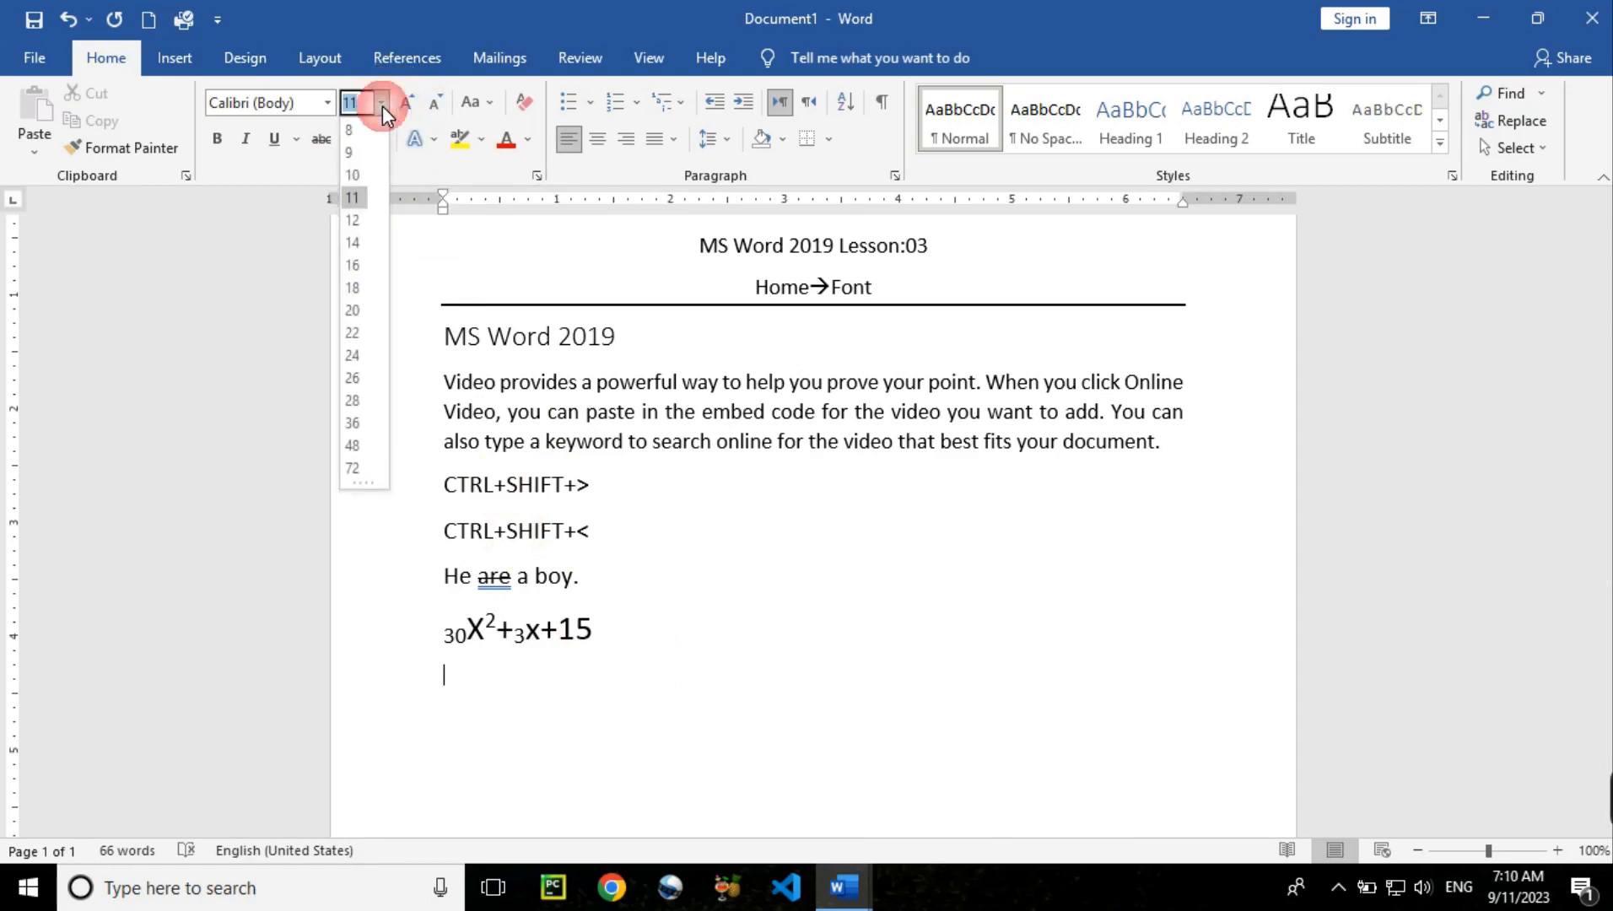
left_click(383, 105)
left_click_drag(631, 342, 444, 340)
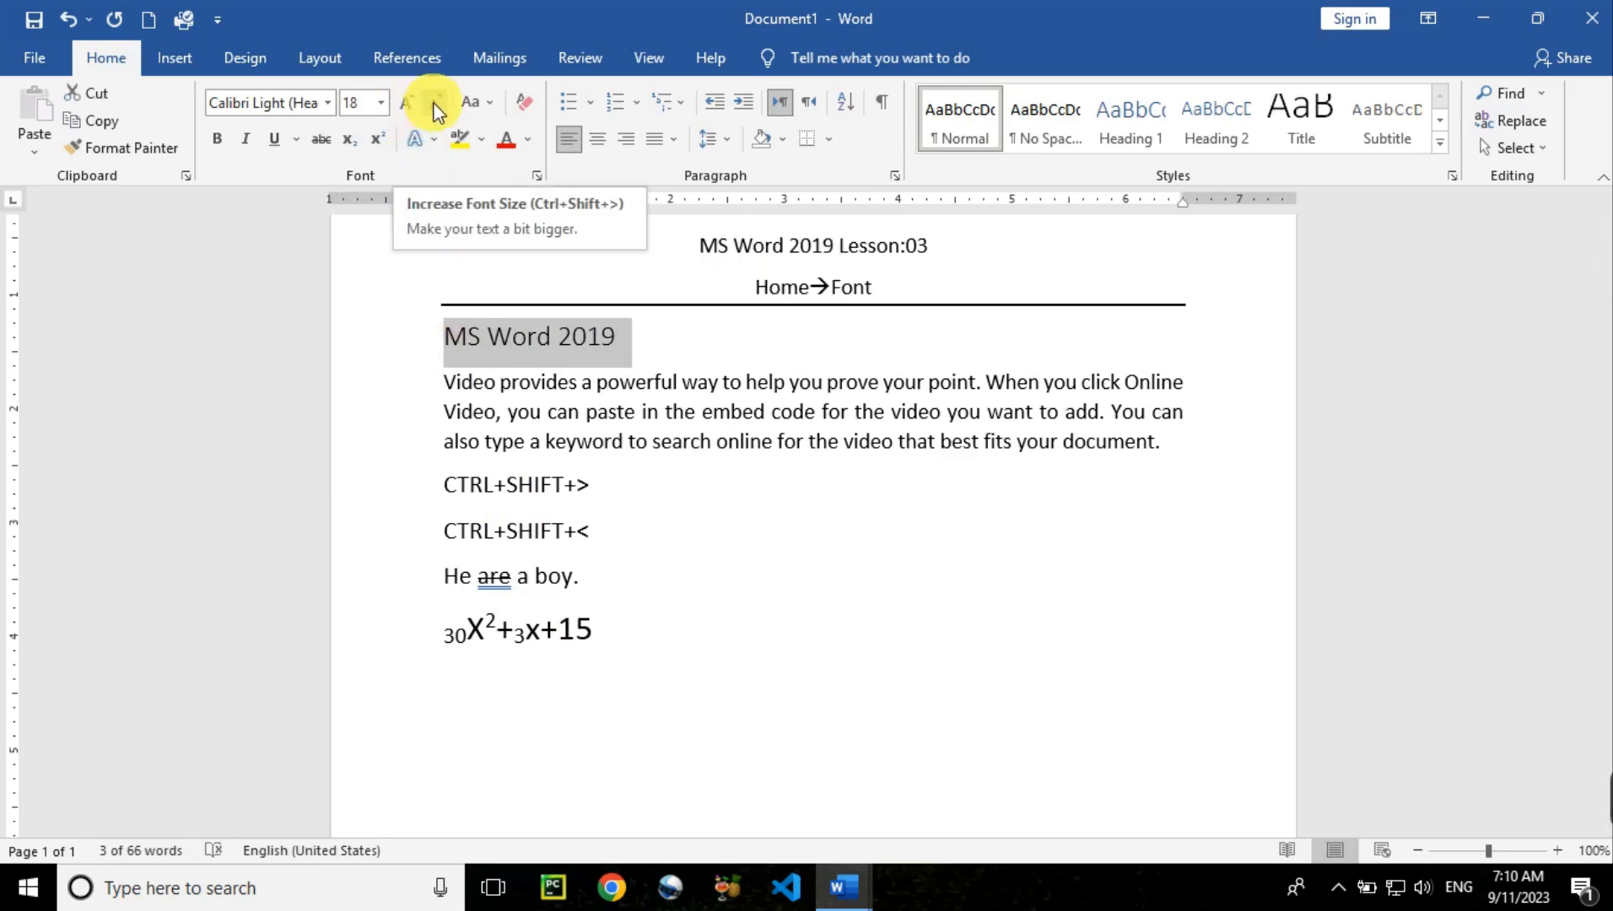
left_click(409, 103)
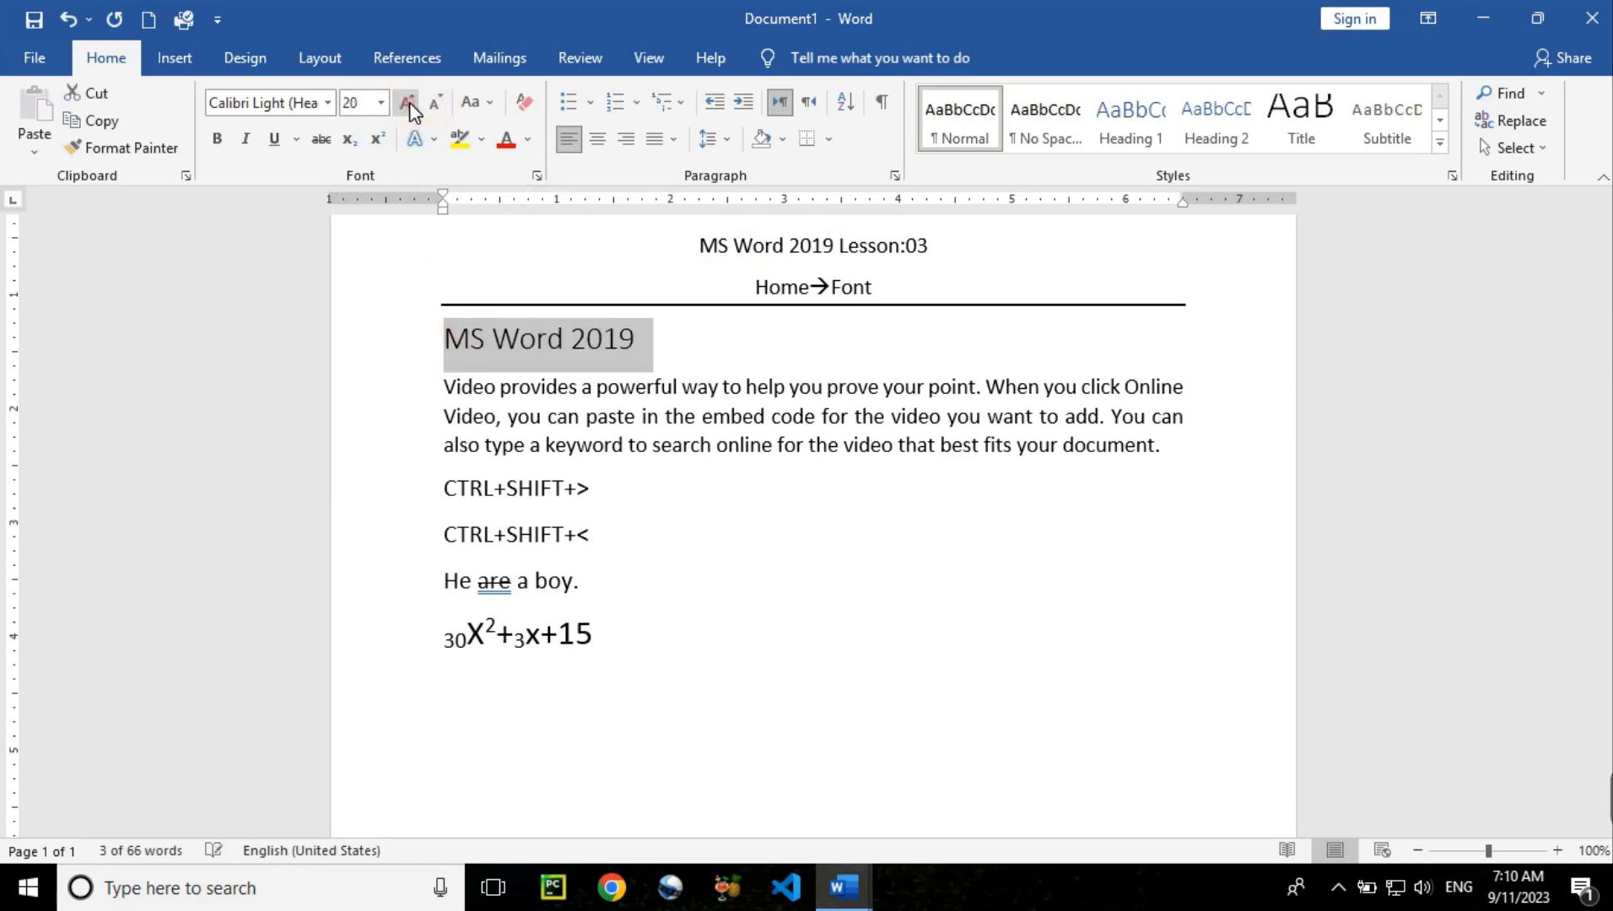
left_click(409, 103)
left_click(409, 103)
left_click(409, 103)
left_click(409, 102)
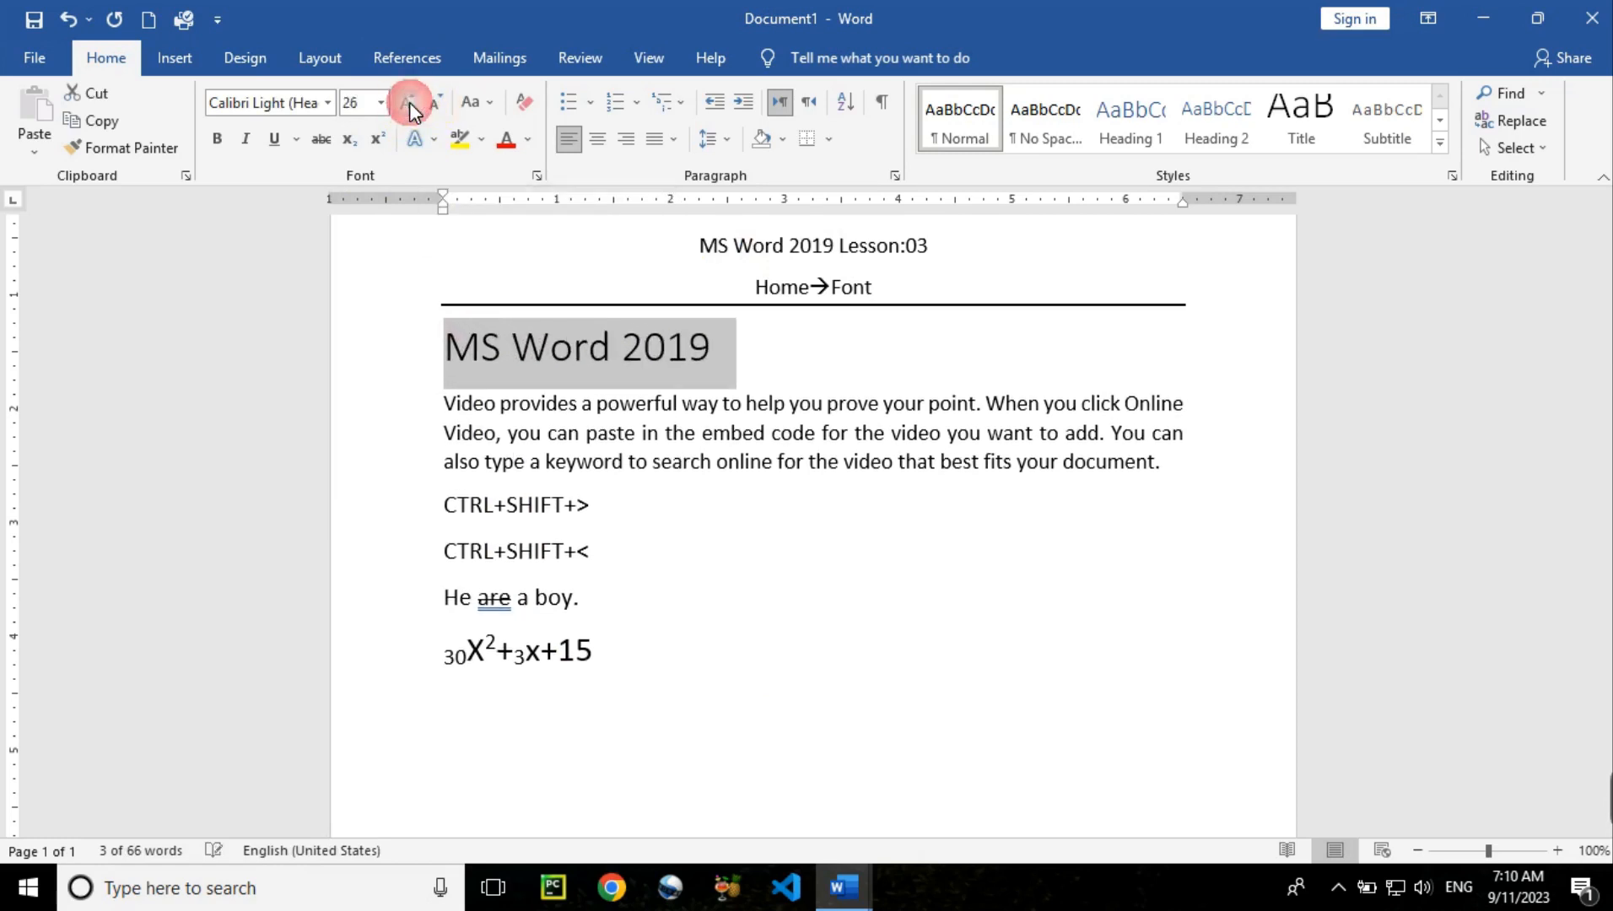
left_click(409, 102)
left_click(433, 104)
left_click(433, 103)
left_click(432, 104)
left_click(432, 104)
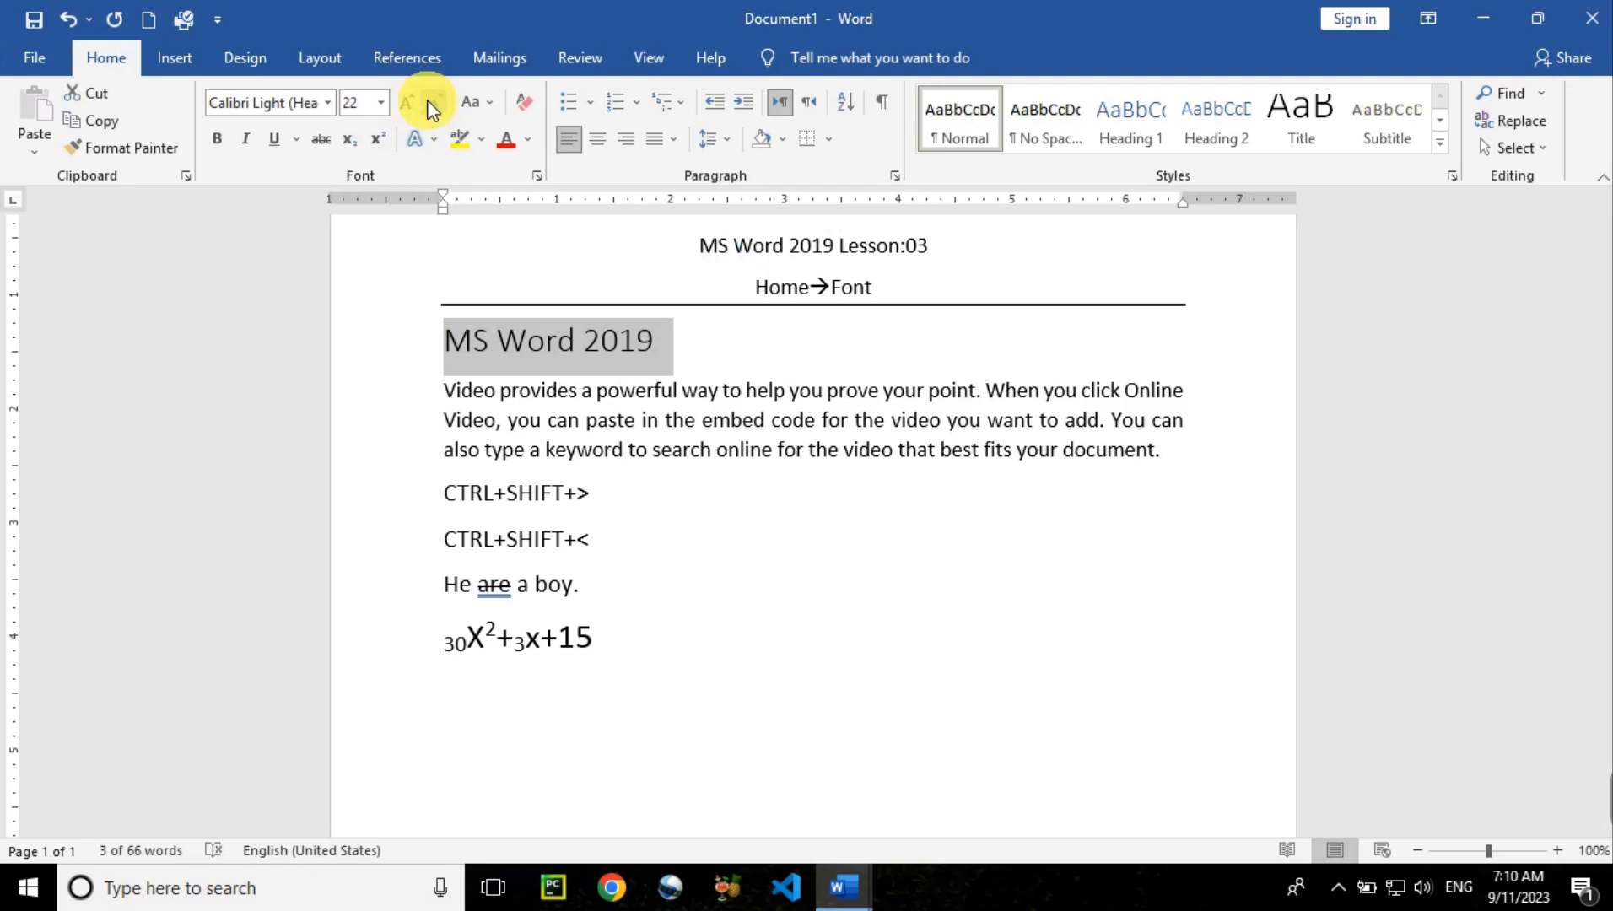
Set the heading to 72 pt, adjust it to 26 pt, and add an empty line after the equation
left_click(382, 102)
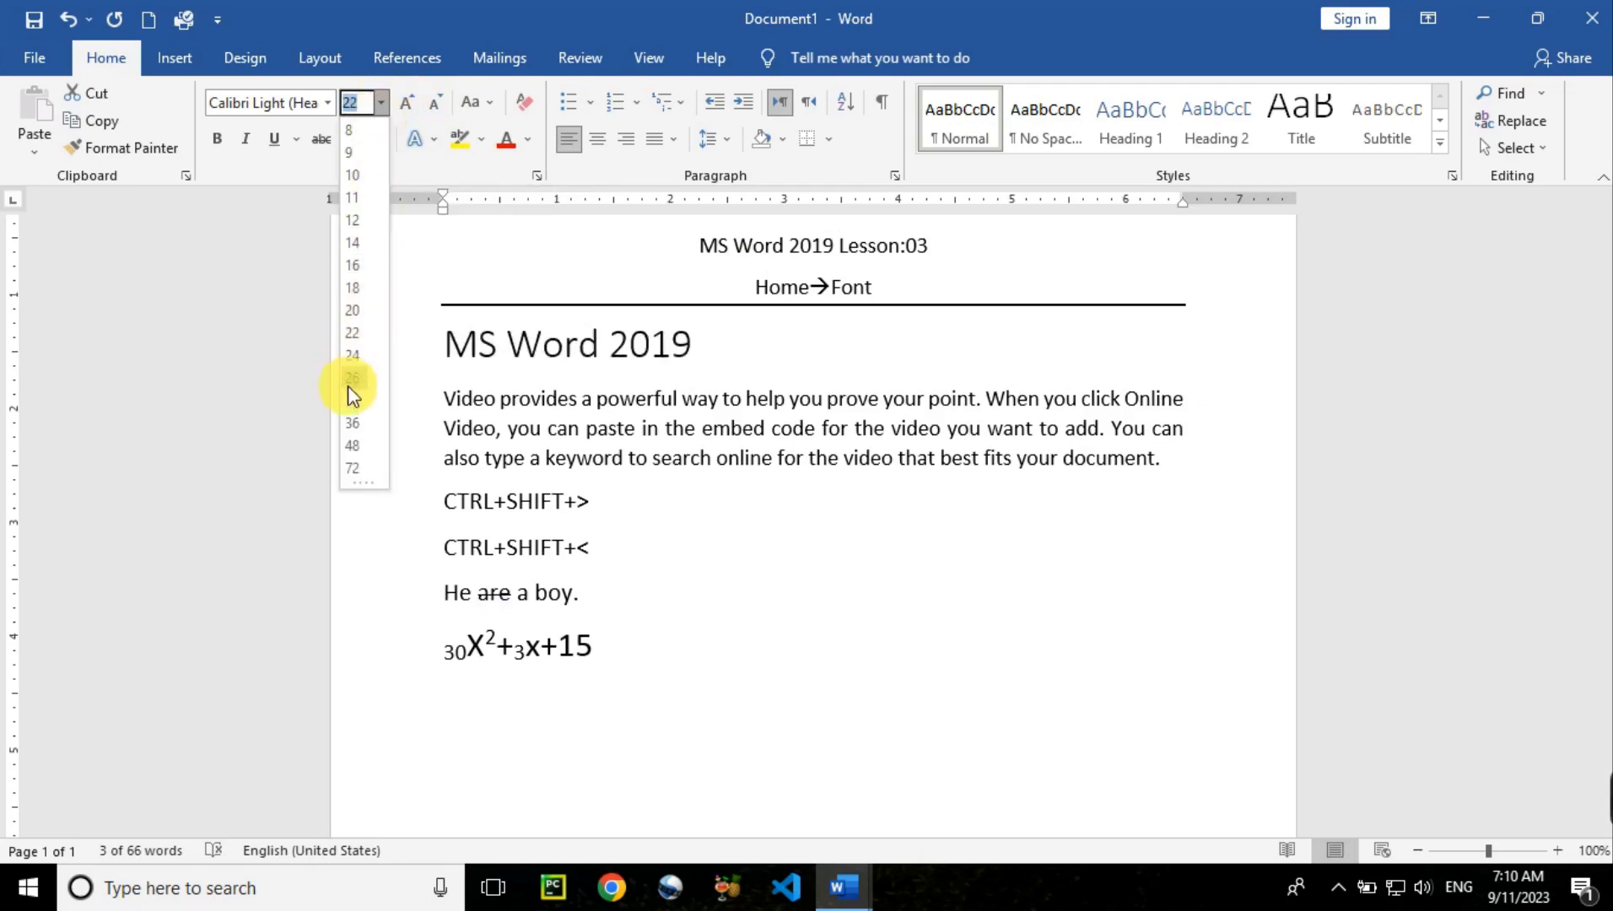
left_click(355, 468)
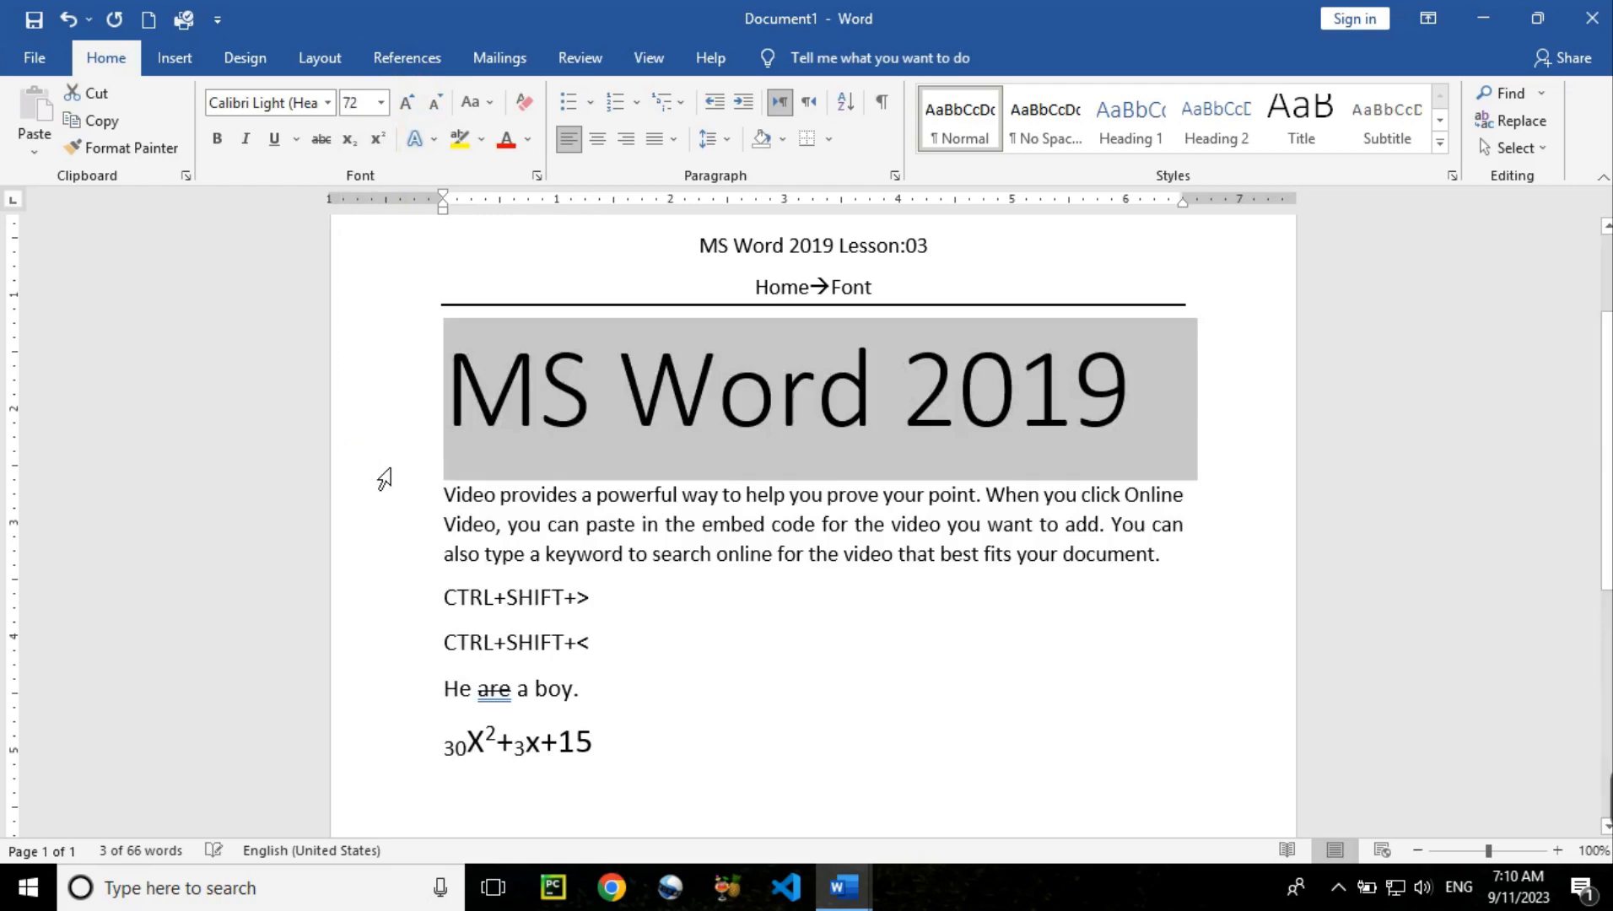
left_click(435, 109)
left_click(435, 110)
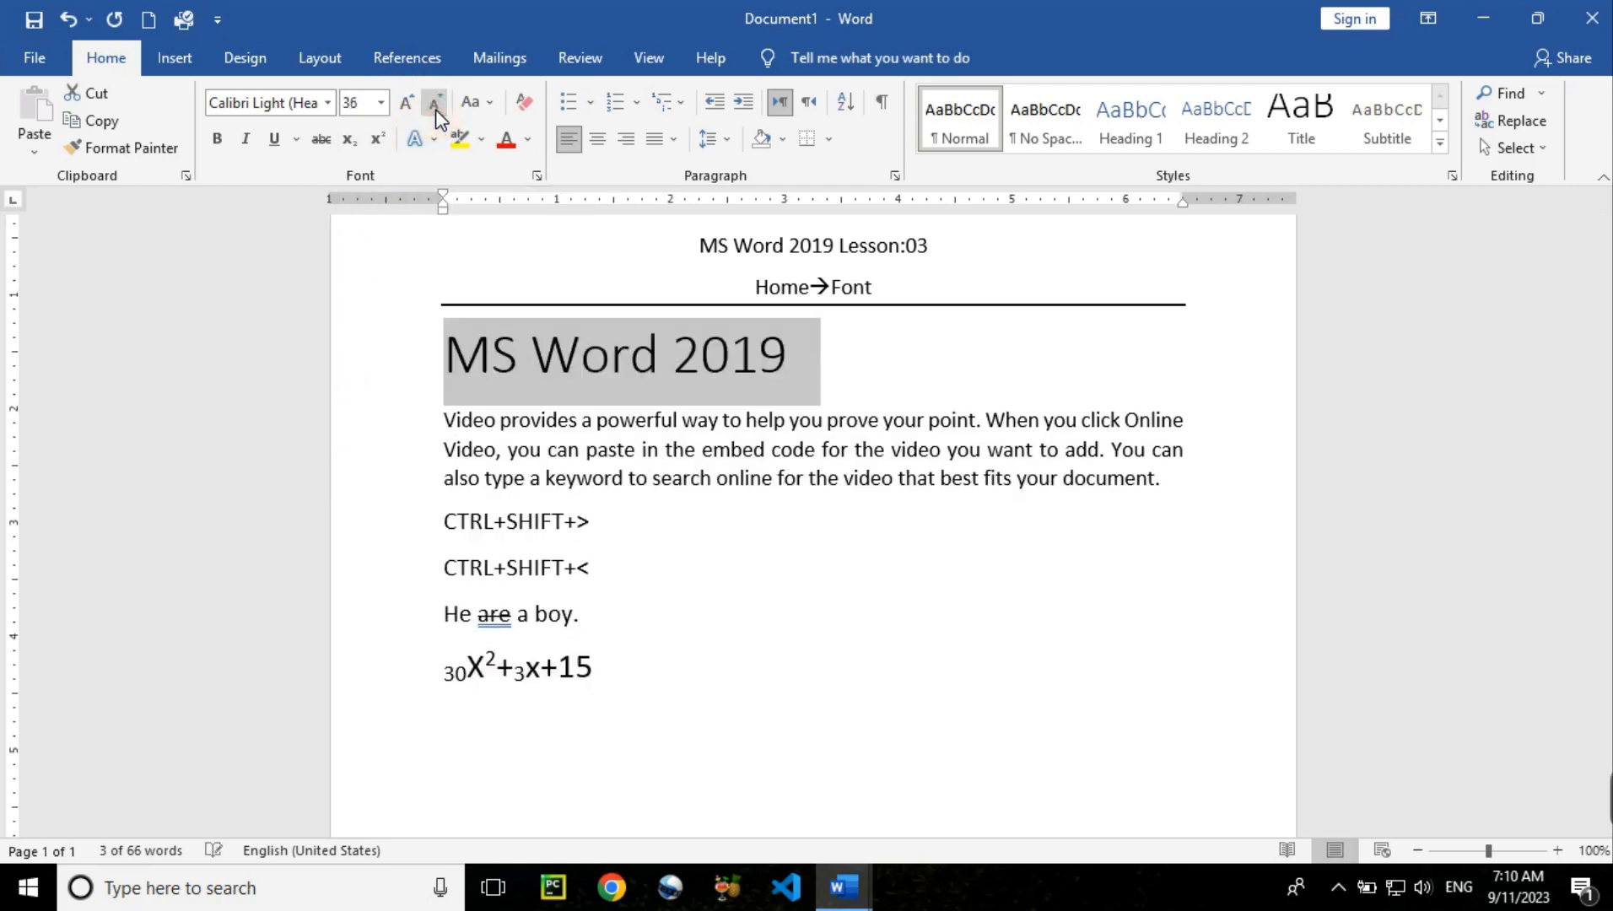
left_click(435, 110)
left_click(408, 108)
left_click(403, 104)
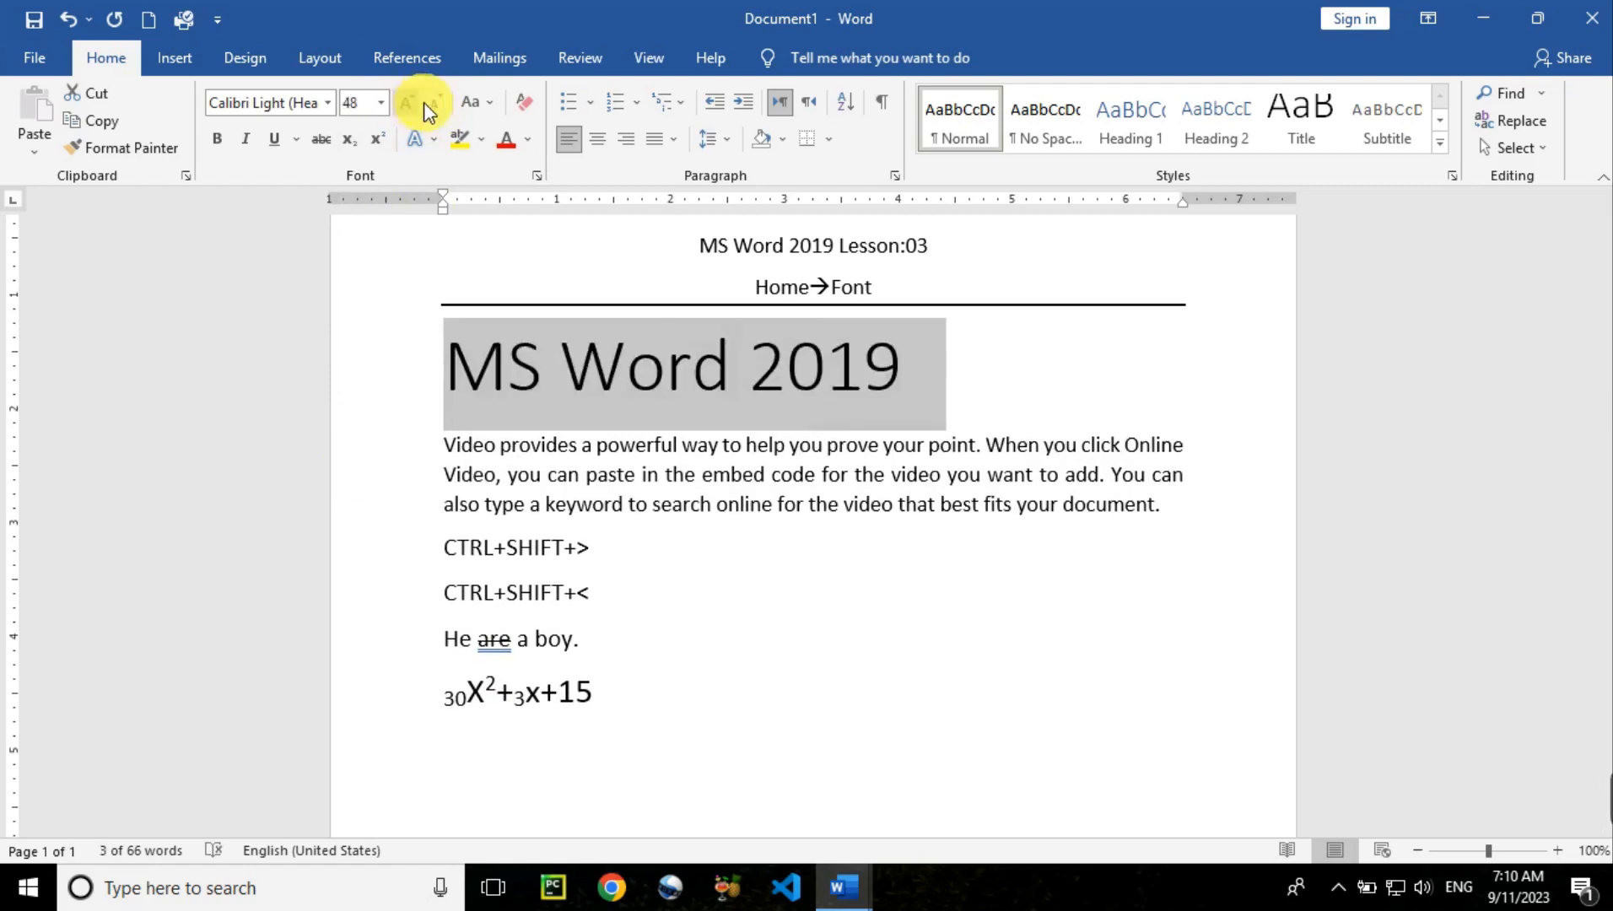
left_click(433, 109)
left_click(433, 109)
left_click(434, 109)
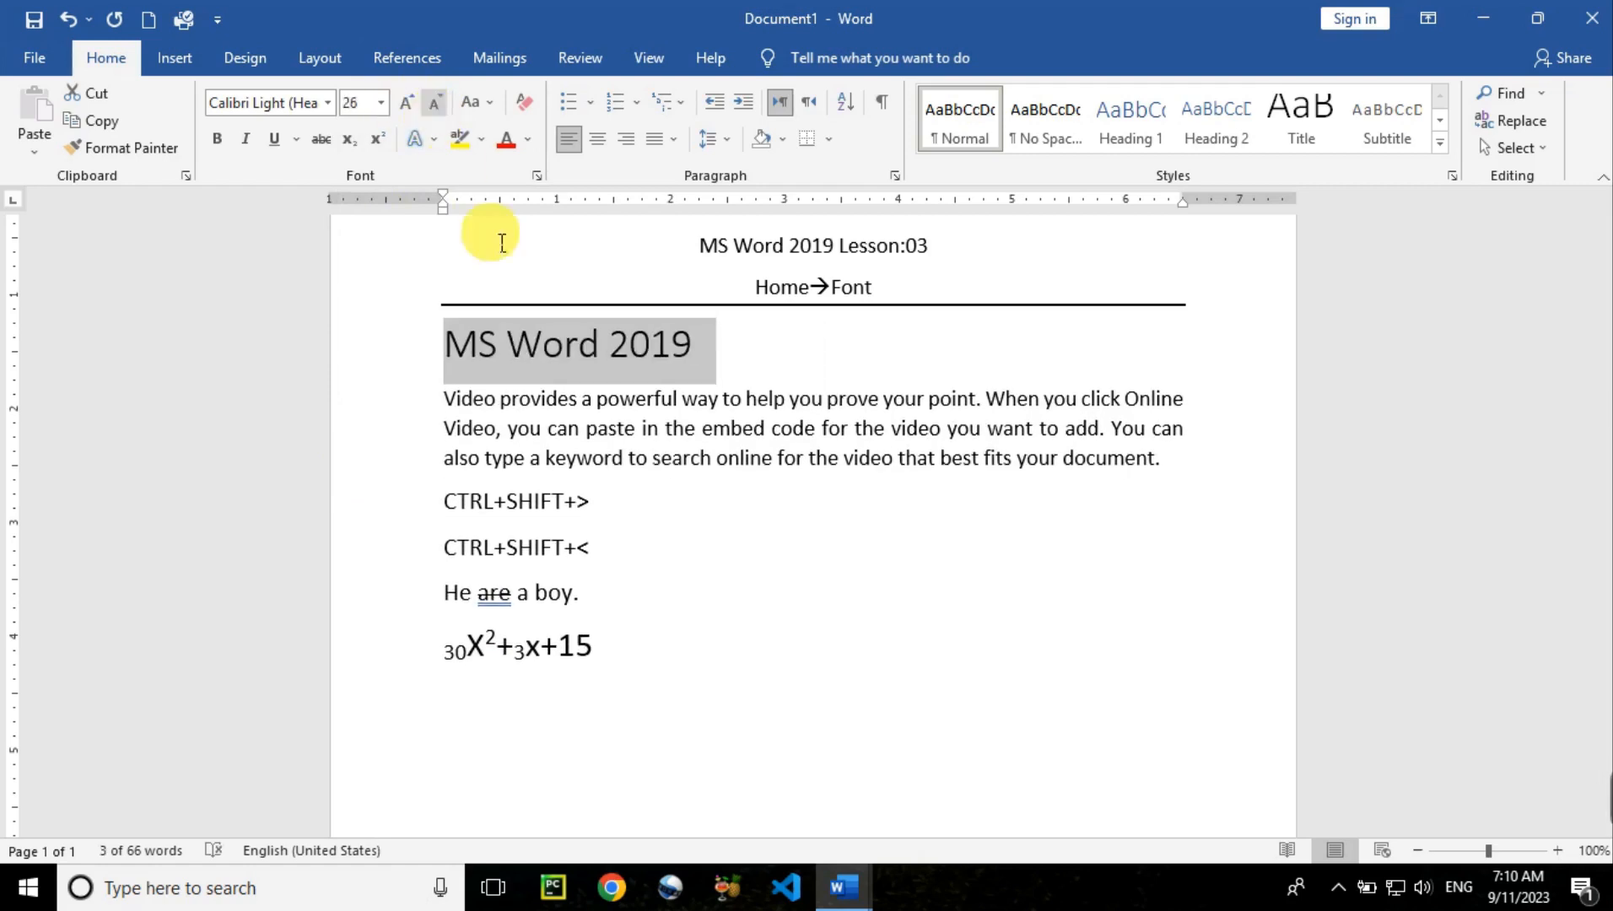
left_click(639, 662)
key("Return")
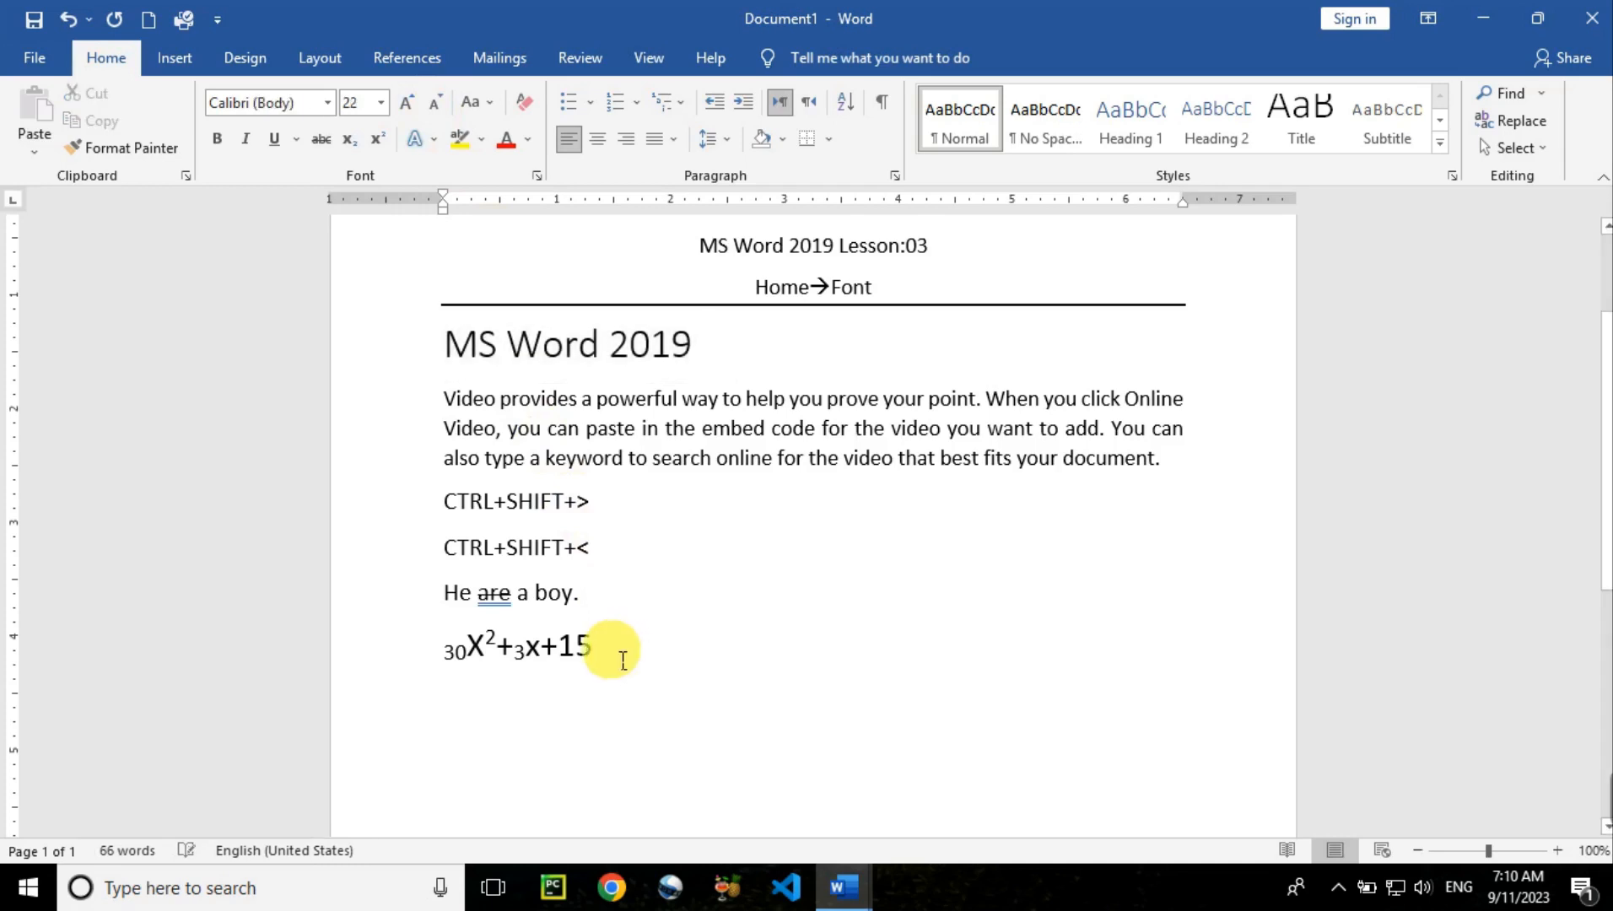
type("___")
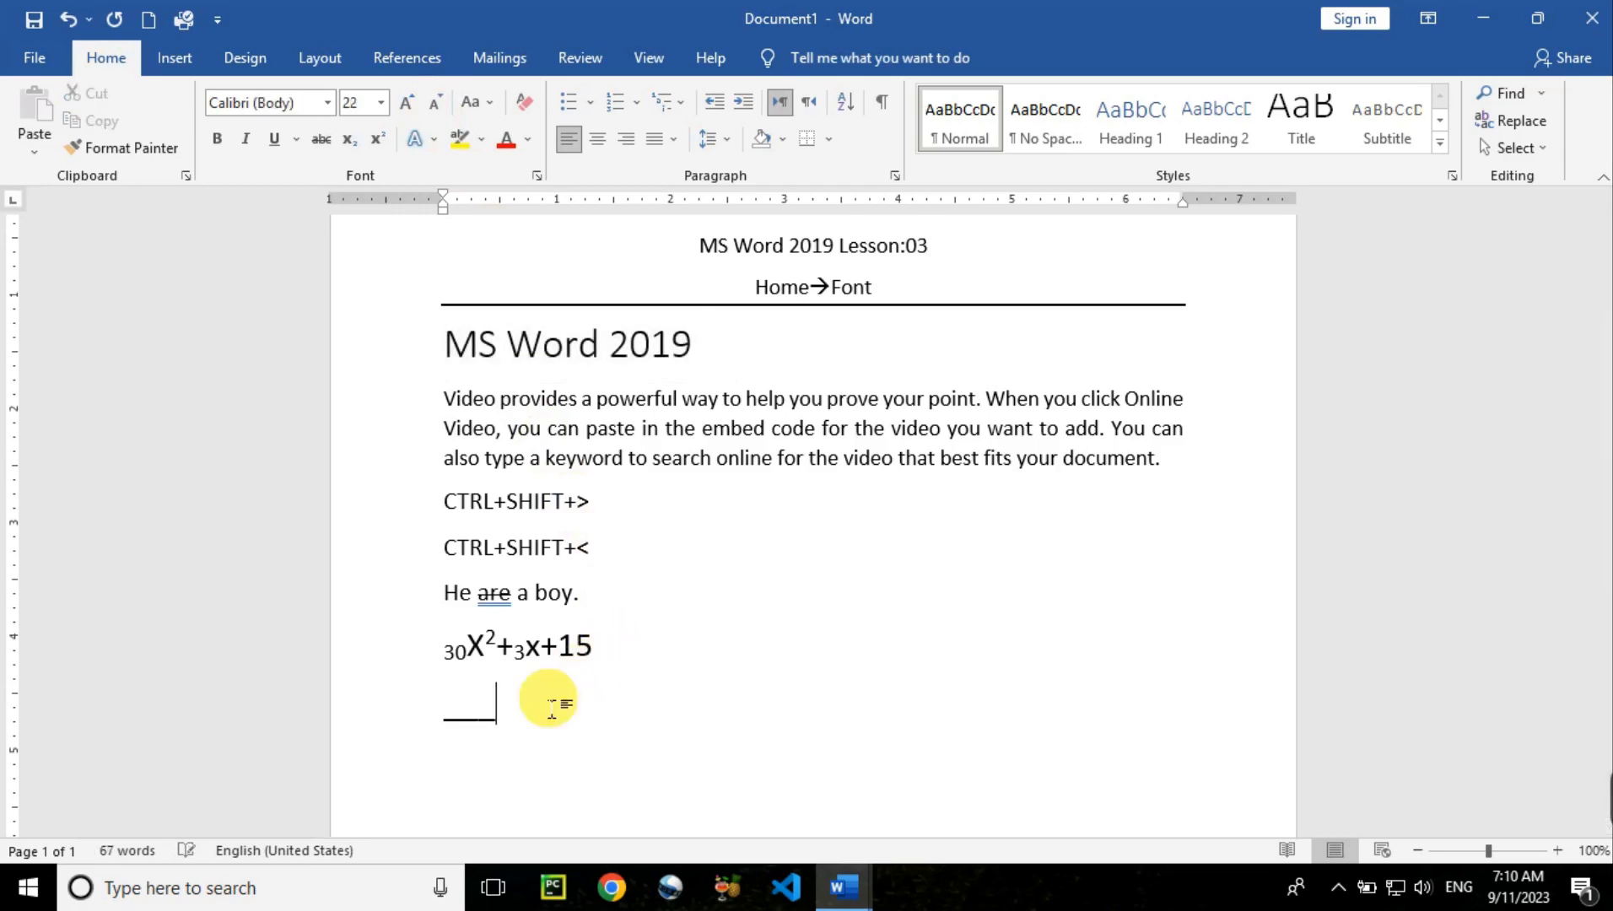
key("Return")
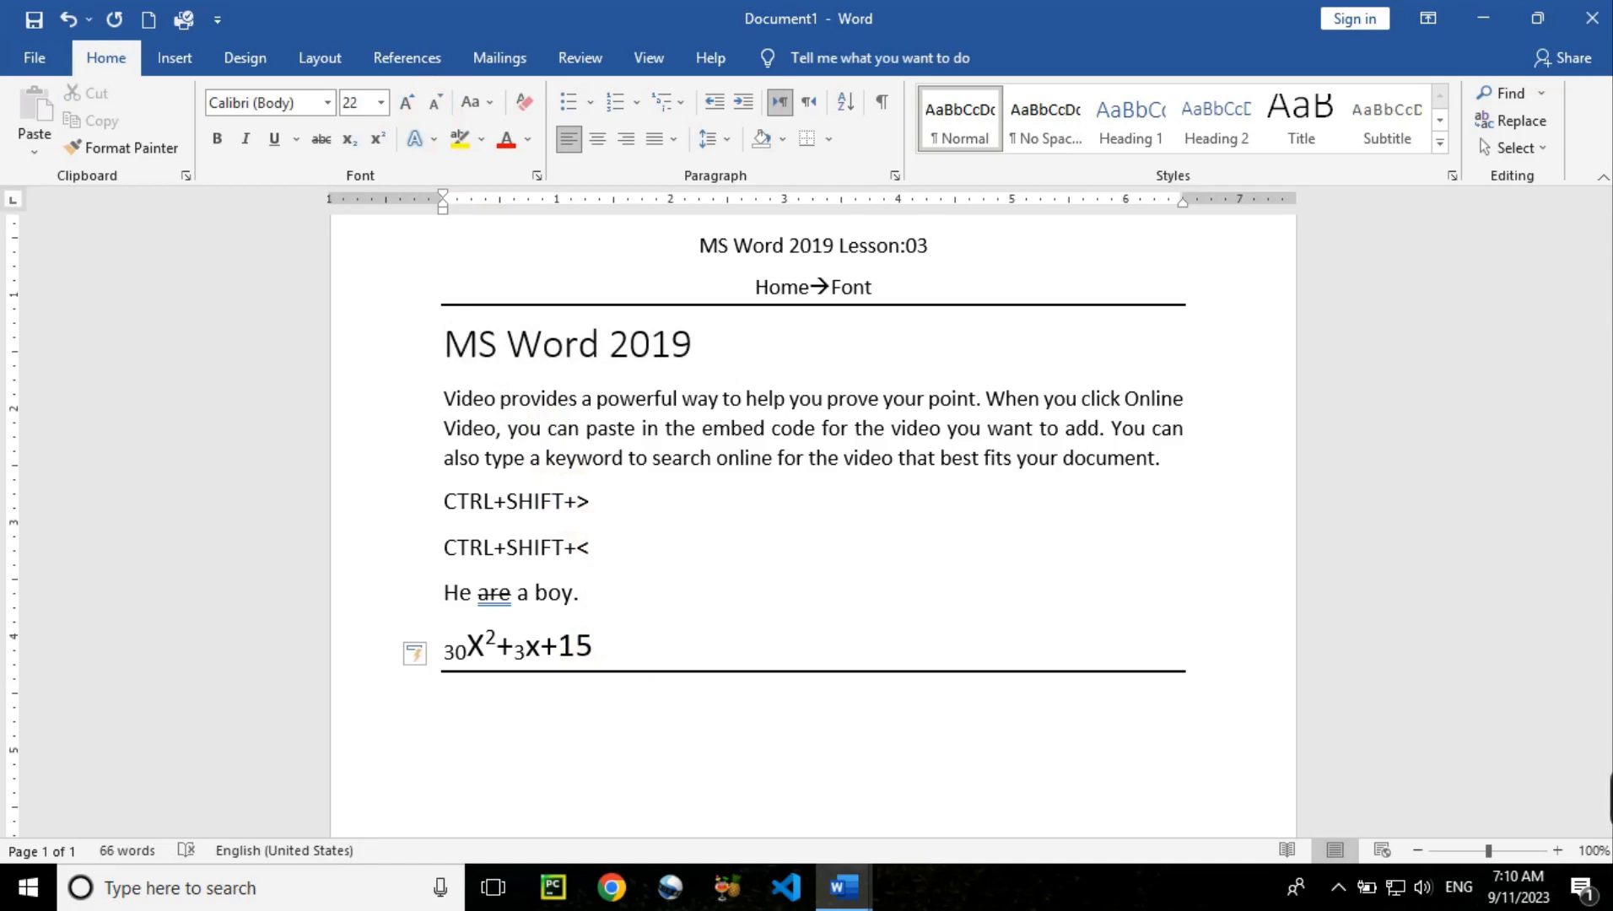
type("They are")
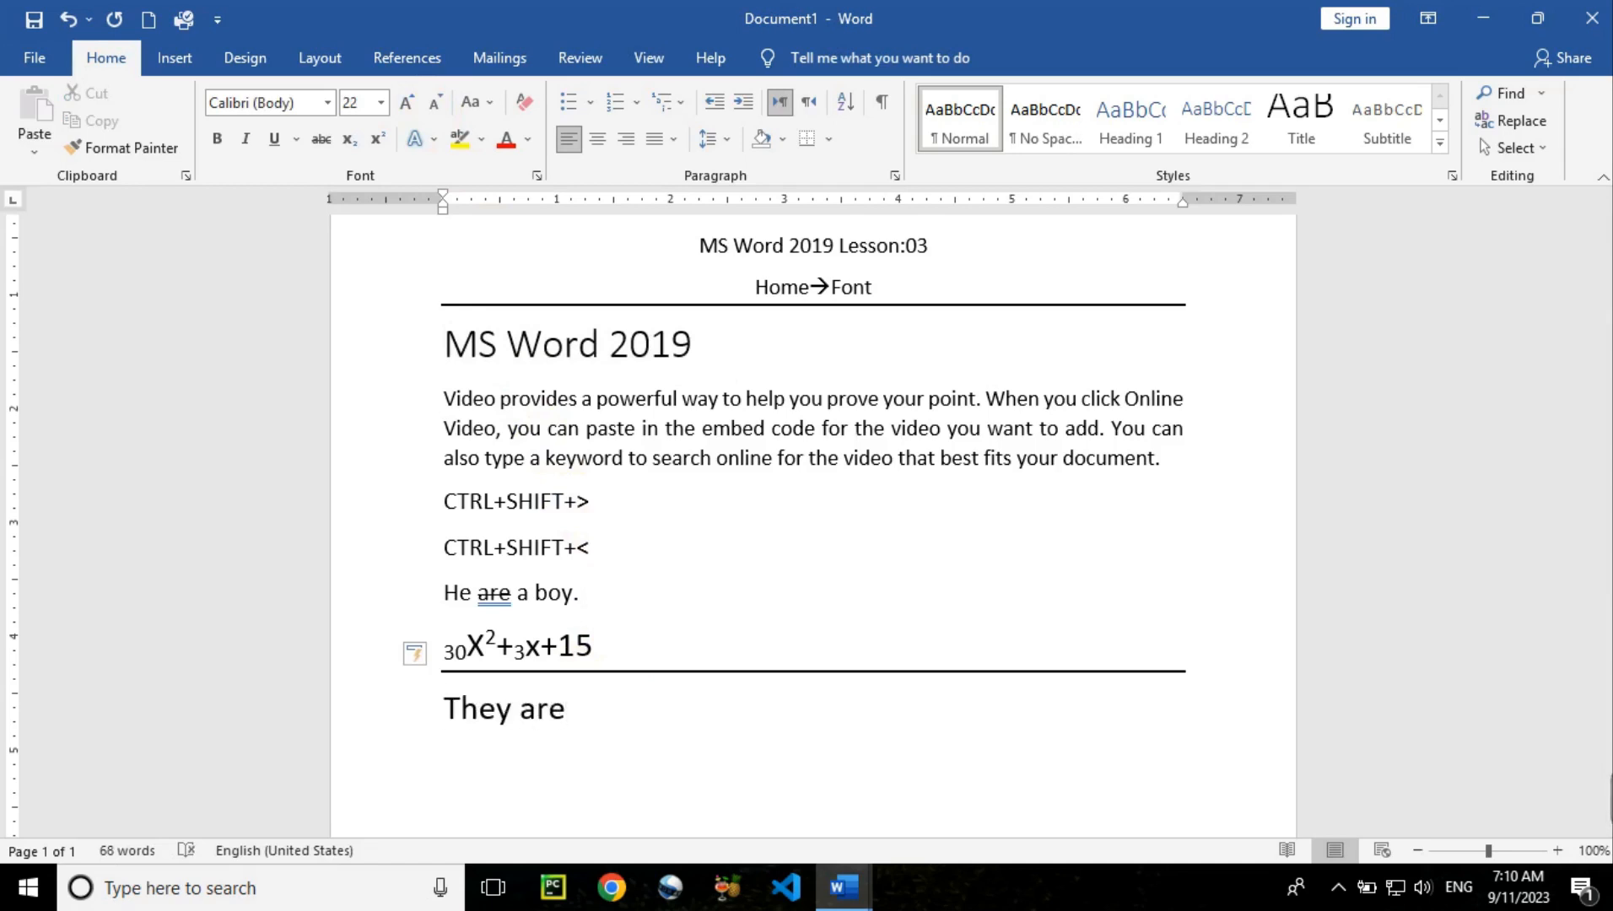
type(" student at the")
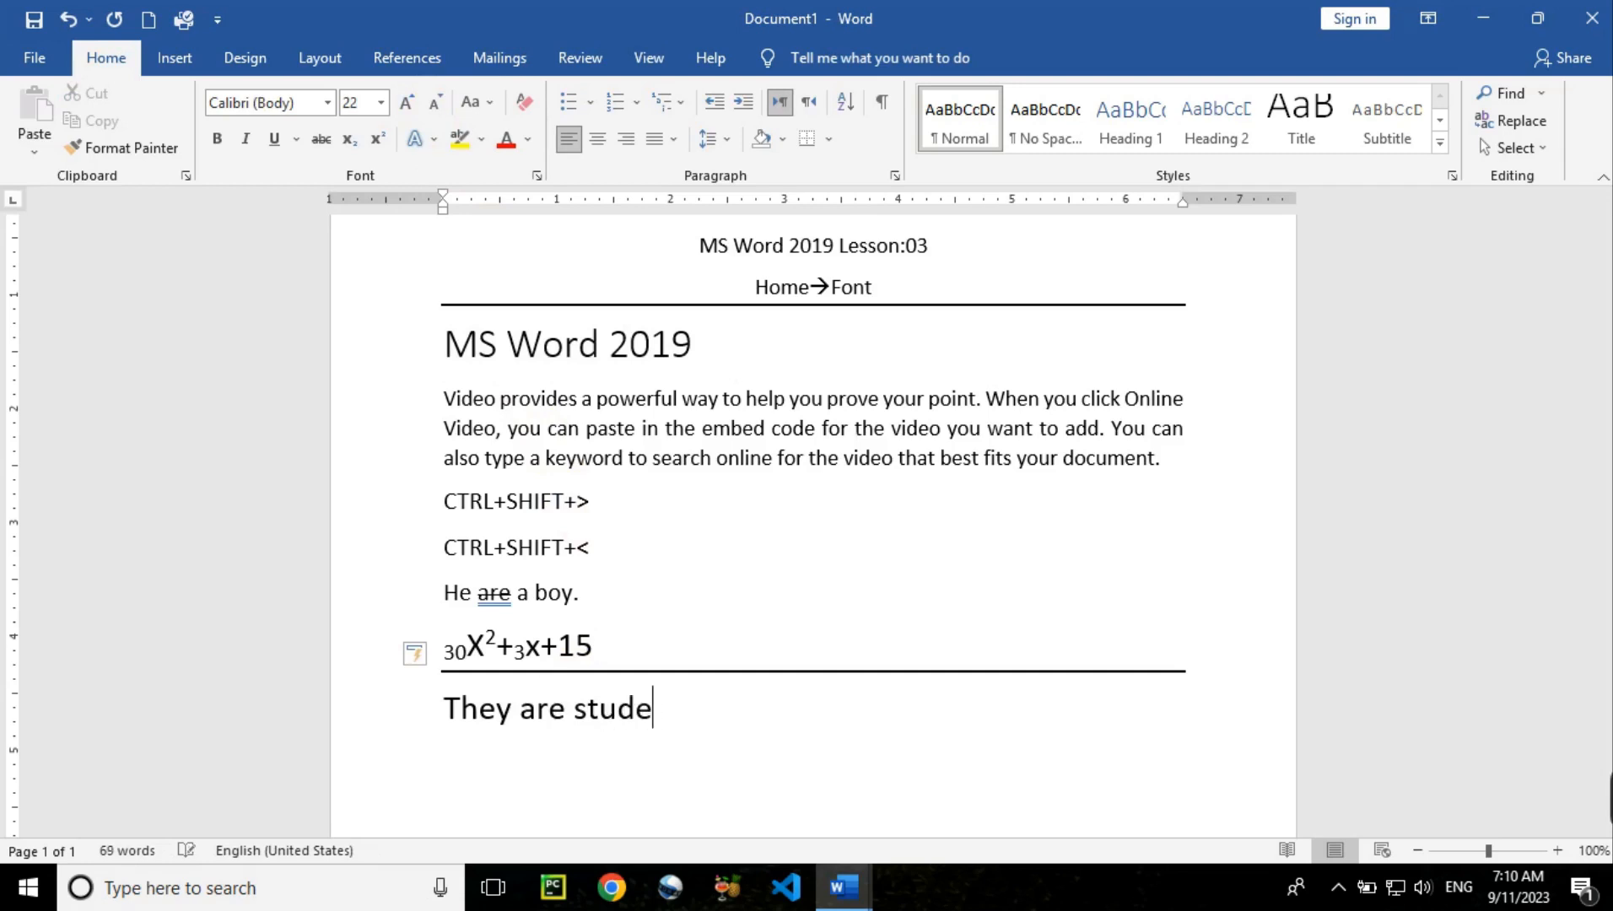
type(" kabul u")
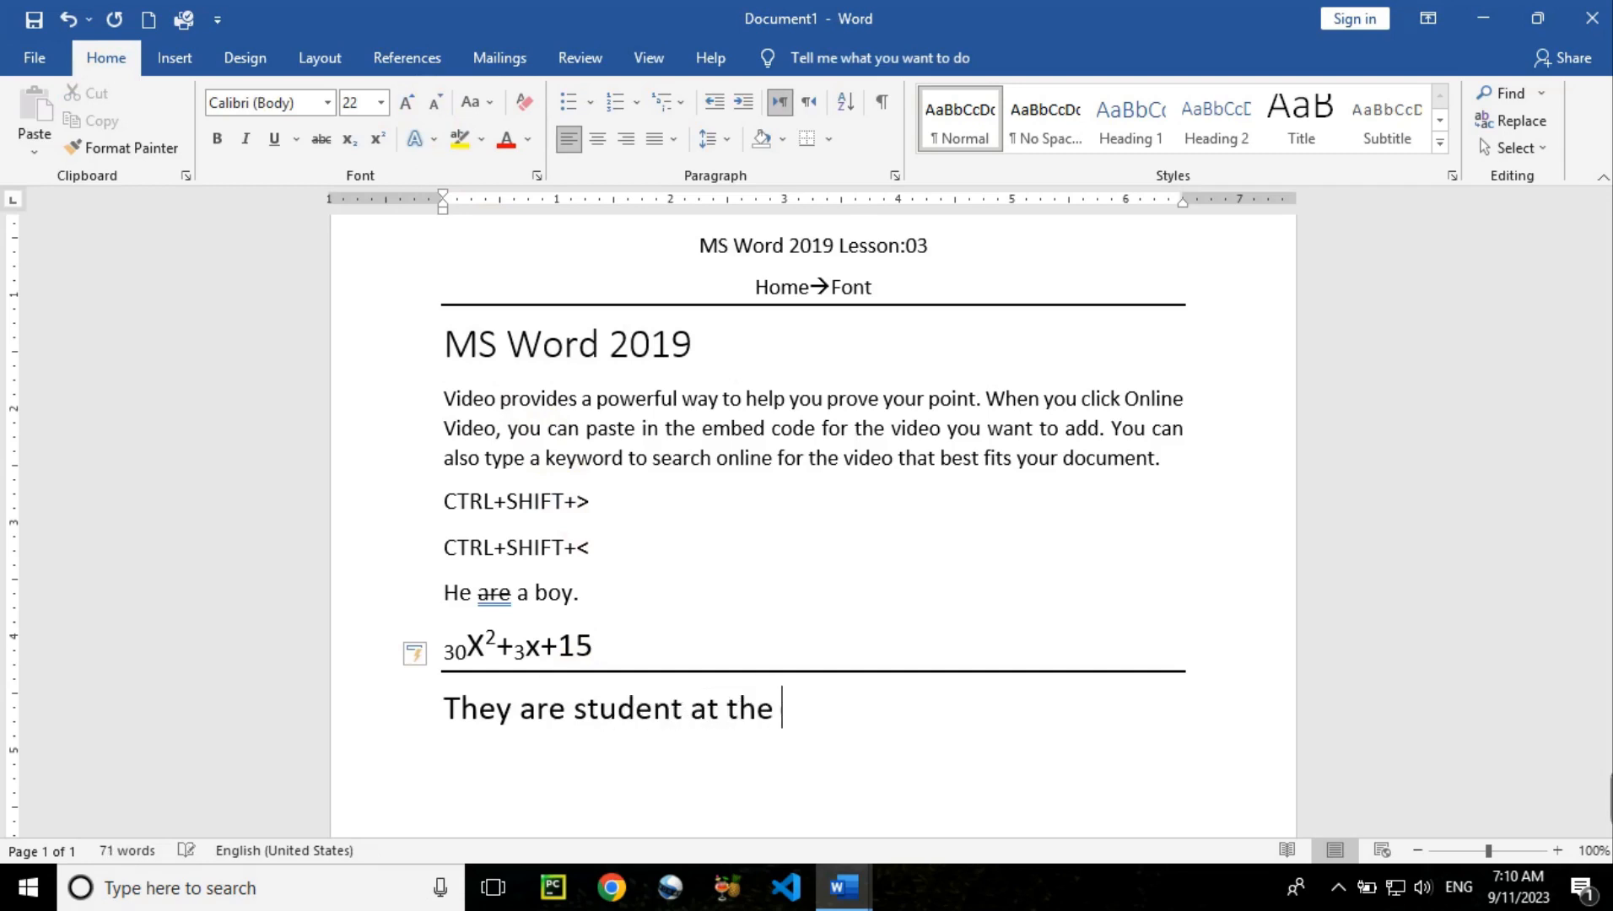
type("niversity.")
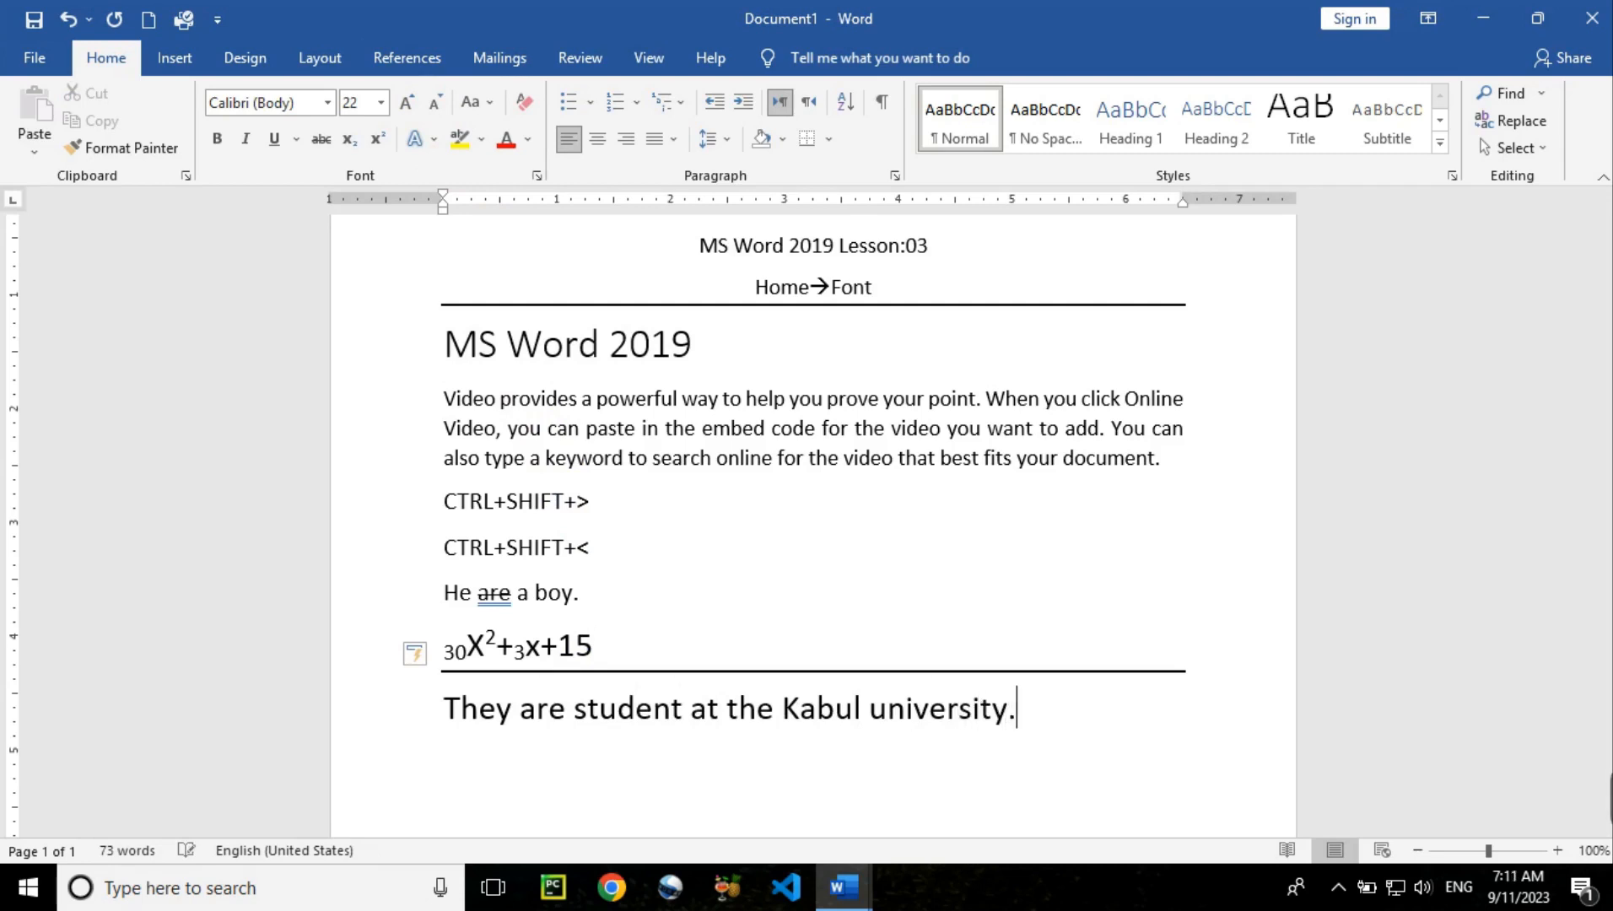
key("Return")
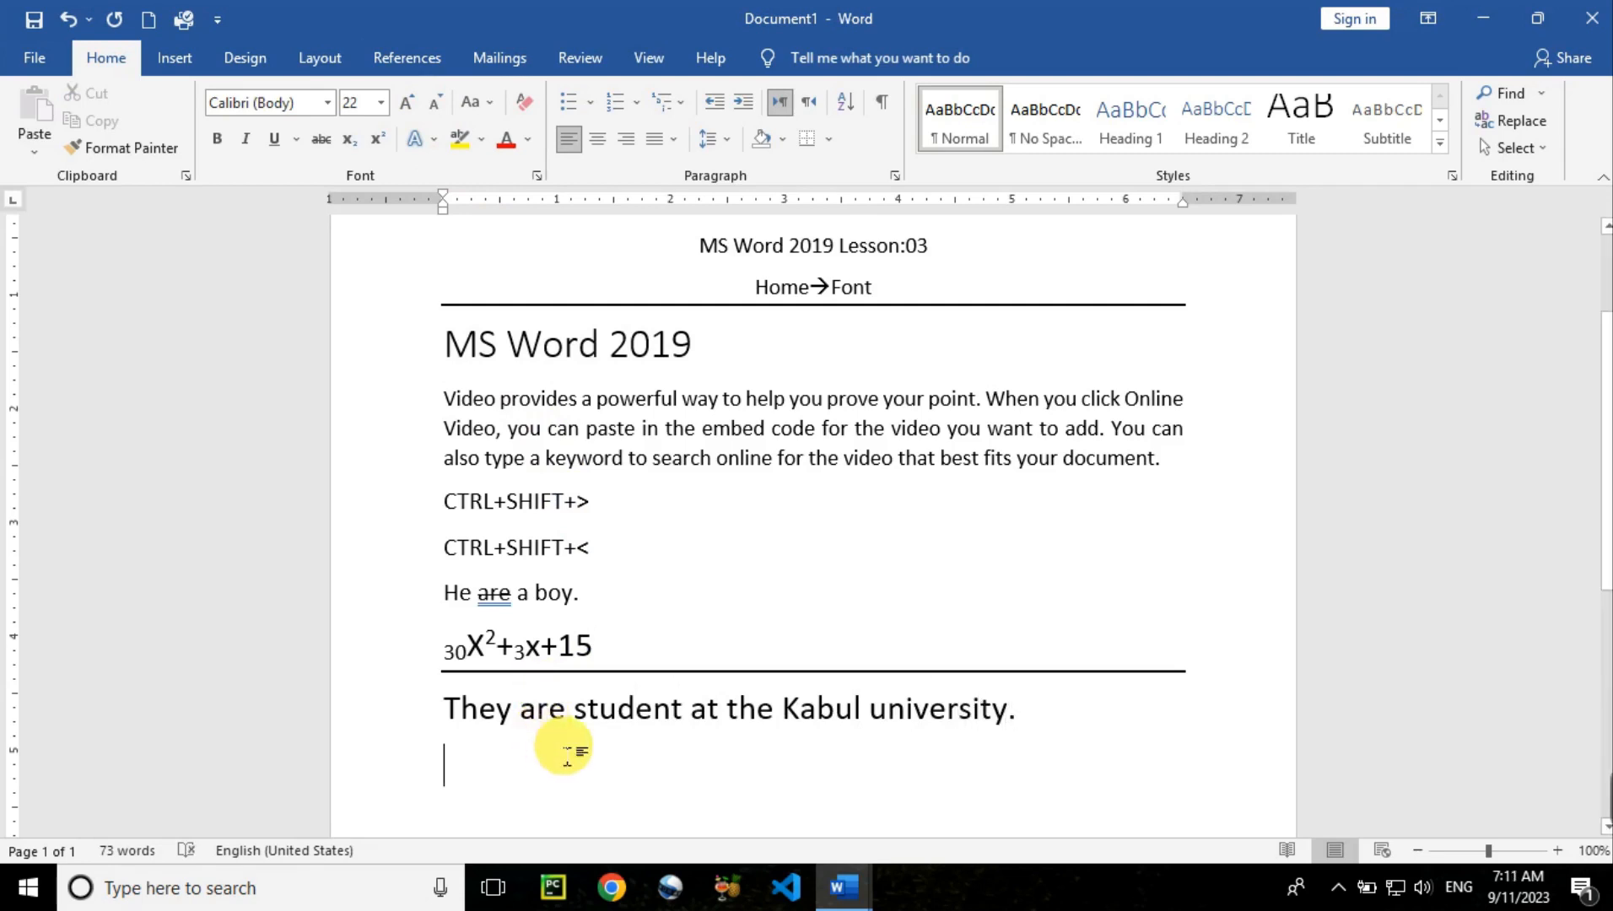
left_click(445, 706)
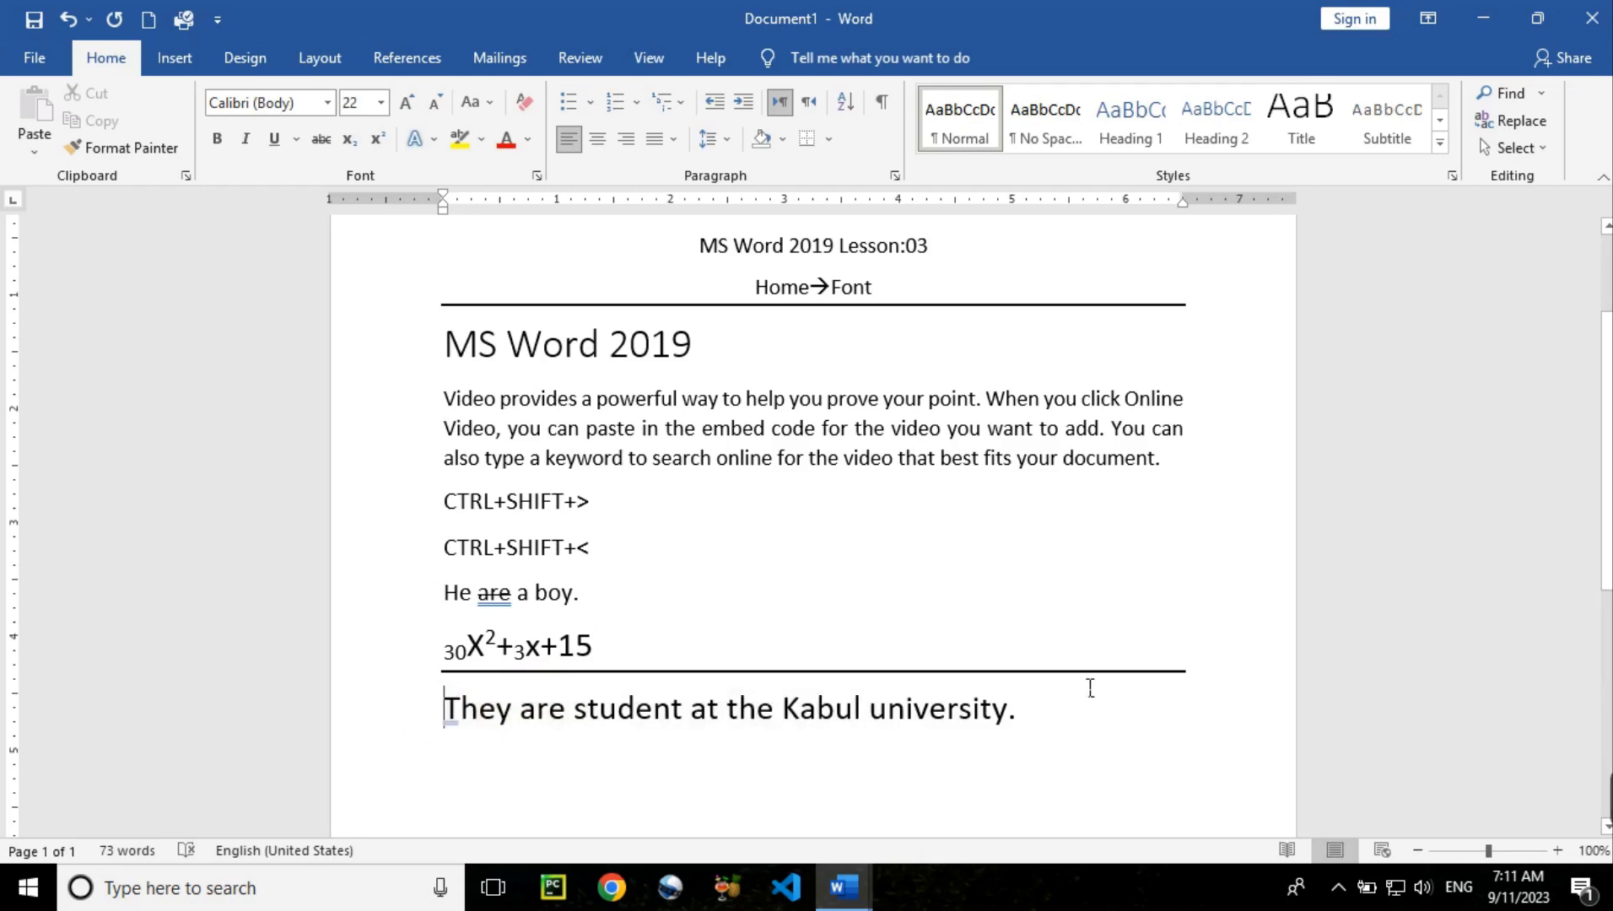
left_click(1044, 709, "shift")
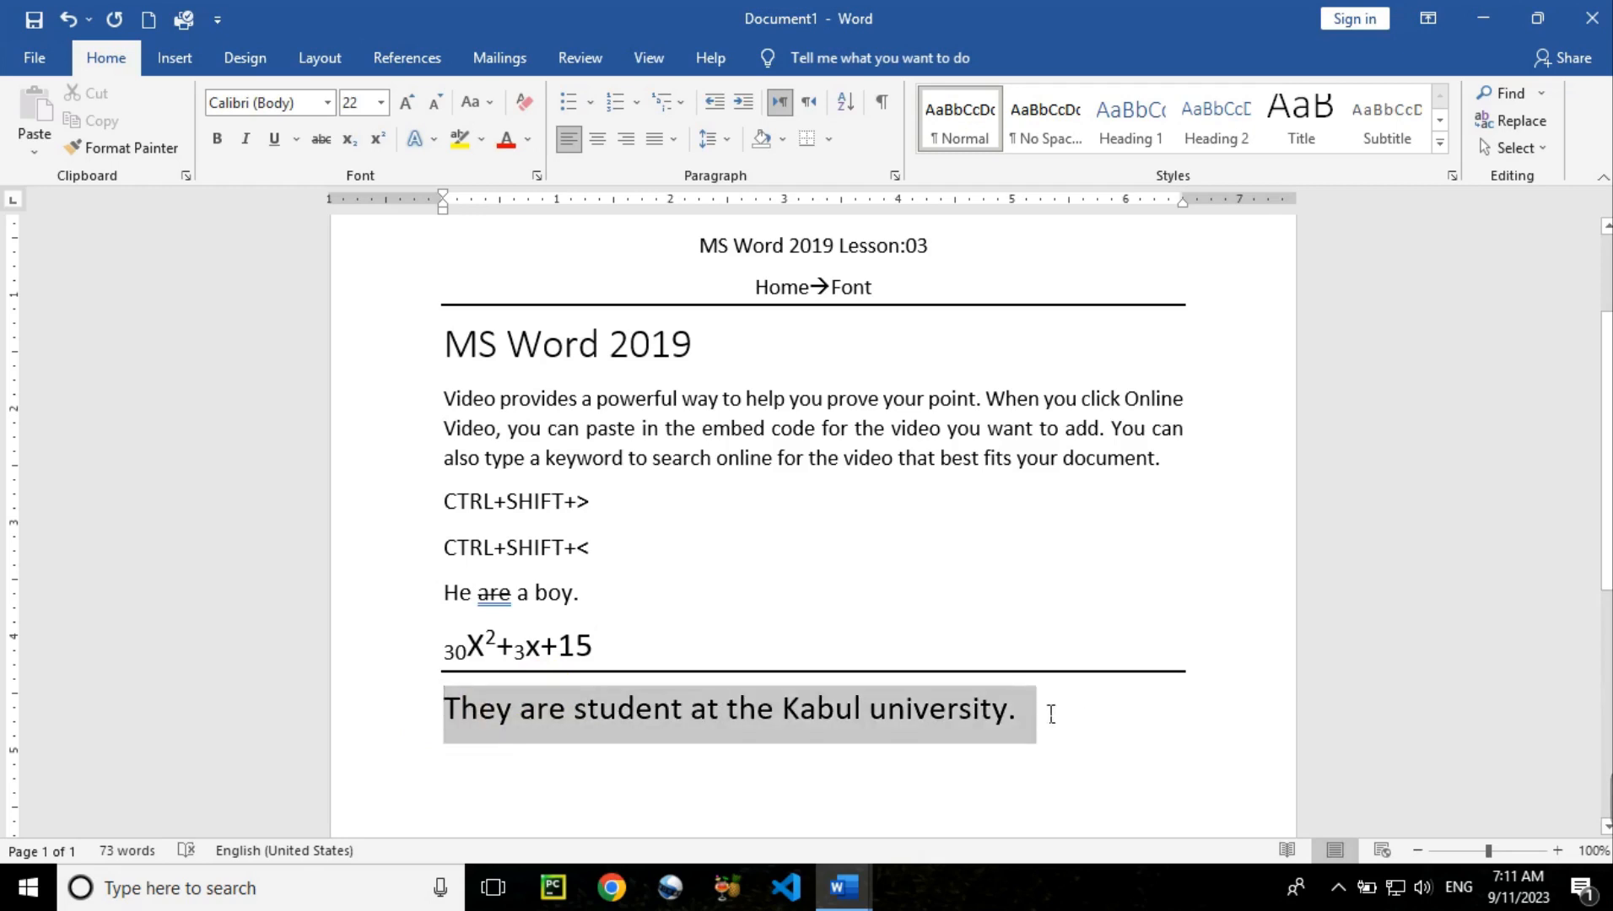
left_click(807, 750)
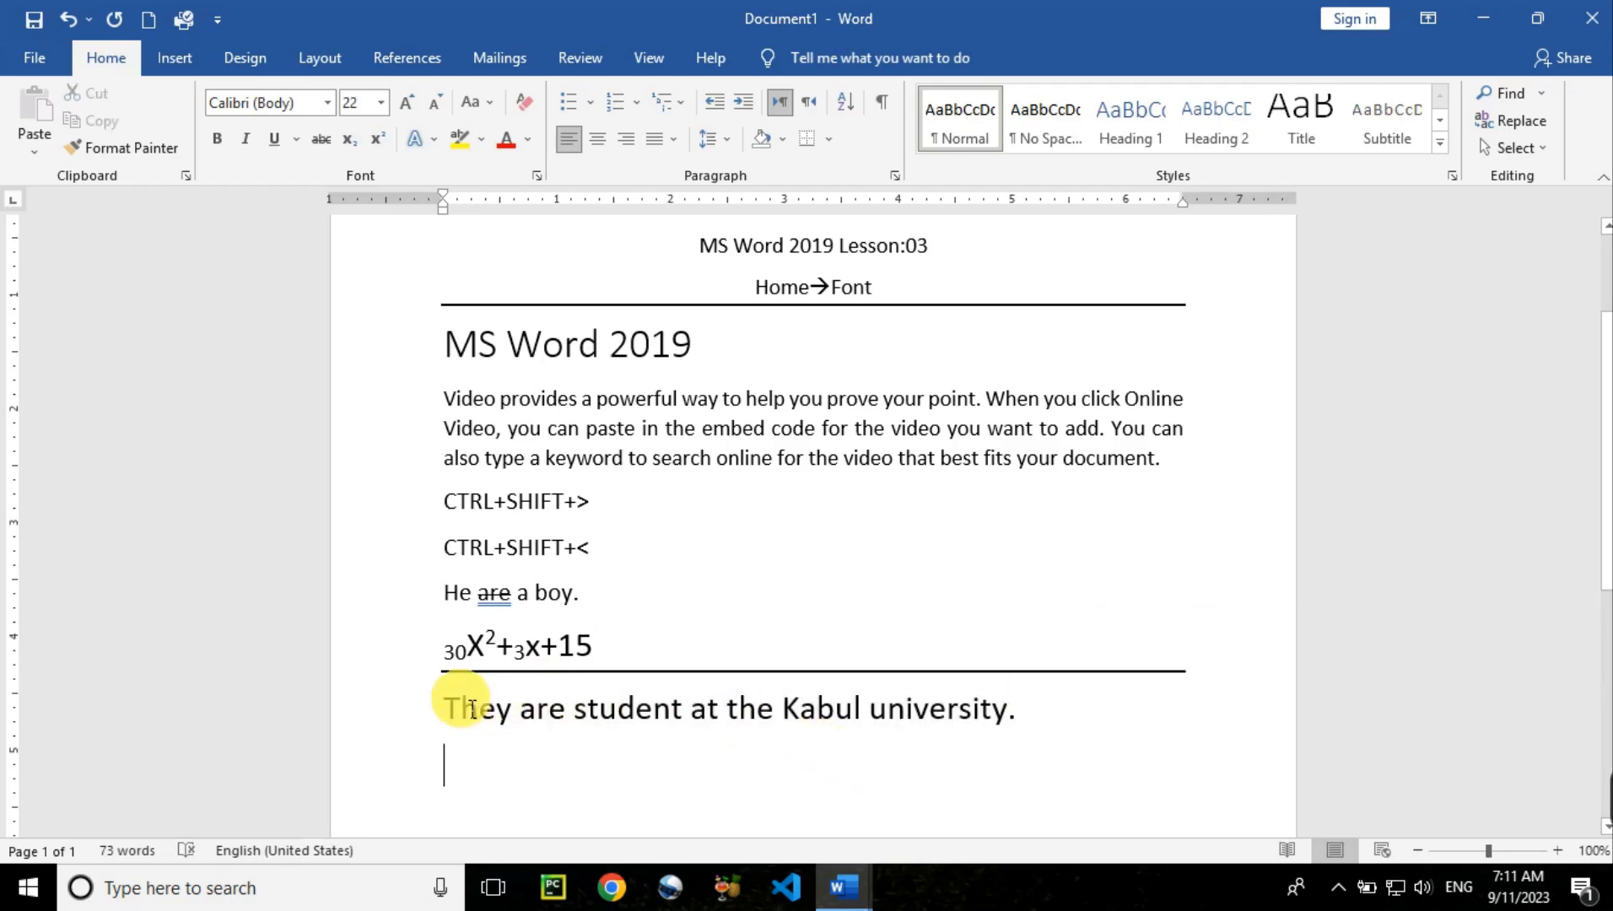
left_click(447, 709)
left_click_drag(458, 715, 446, 708)
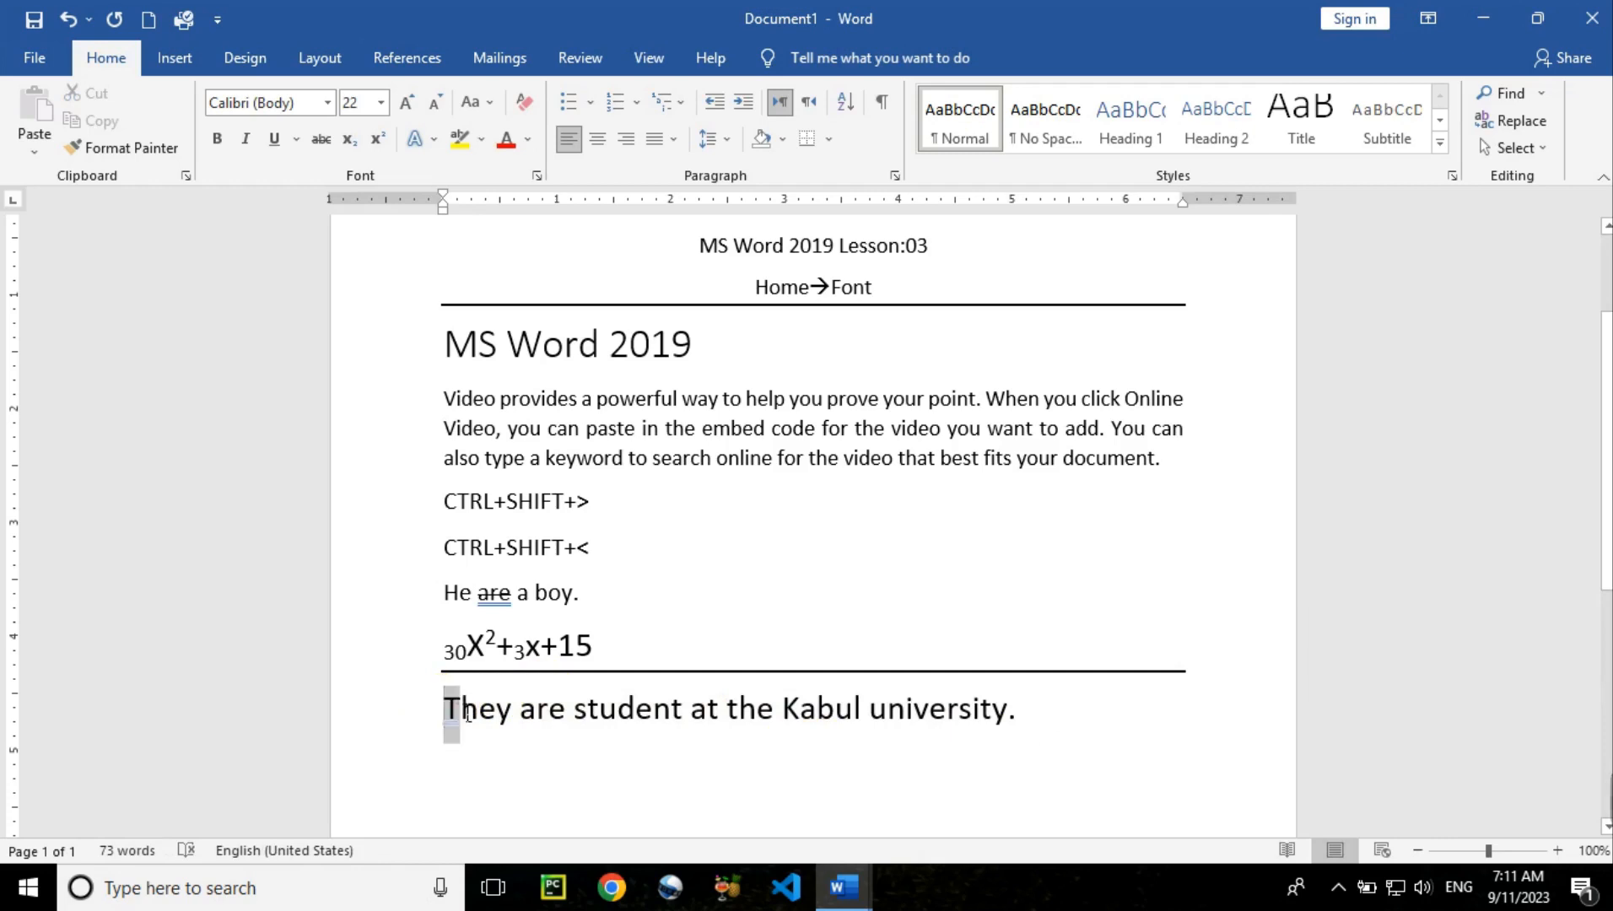
left_click(434, 707)
triple_click(783, 715)
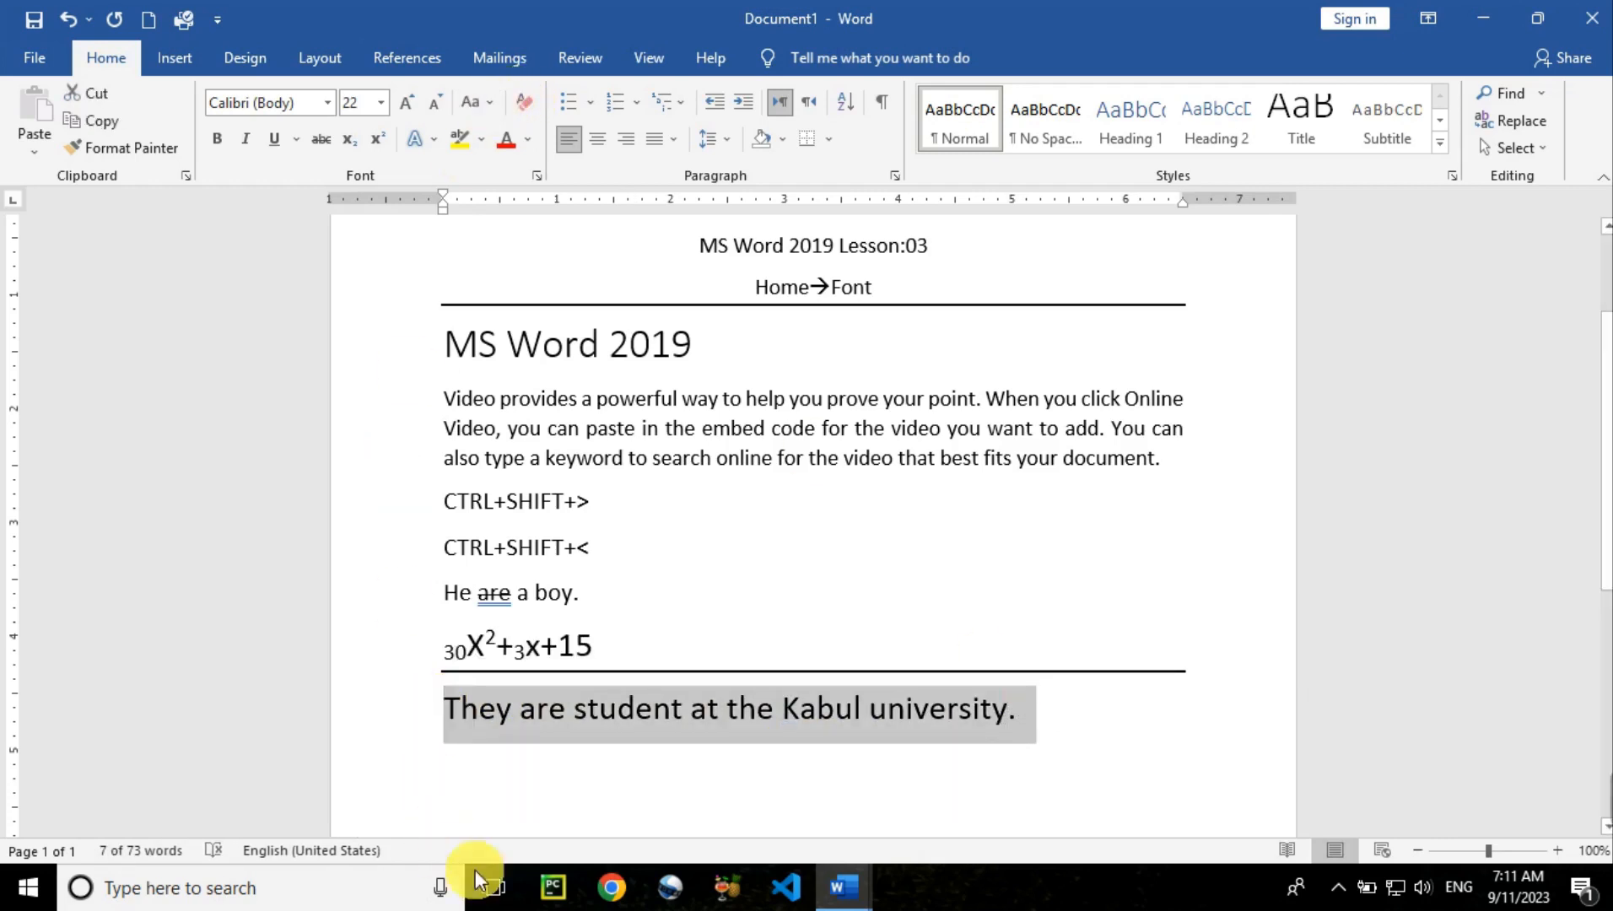
left_click(535, 759)
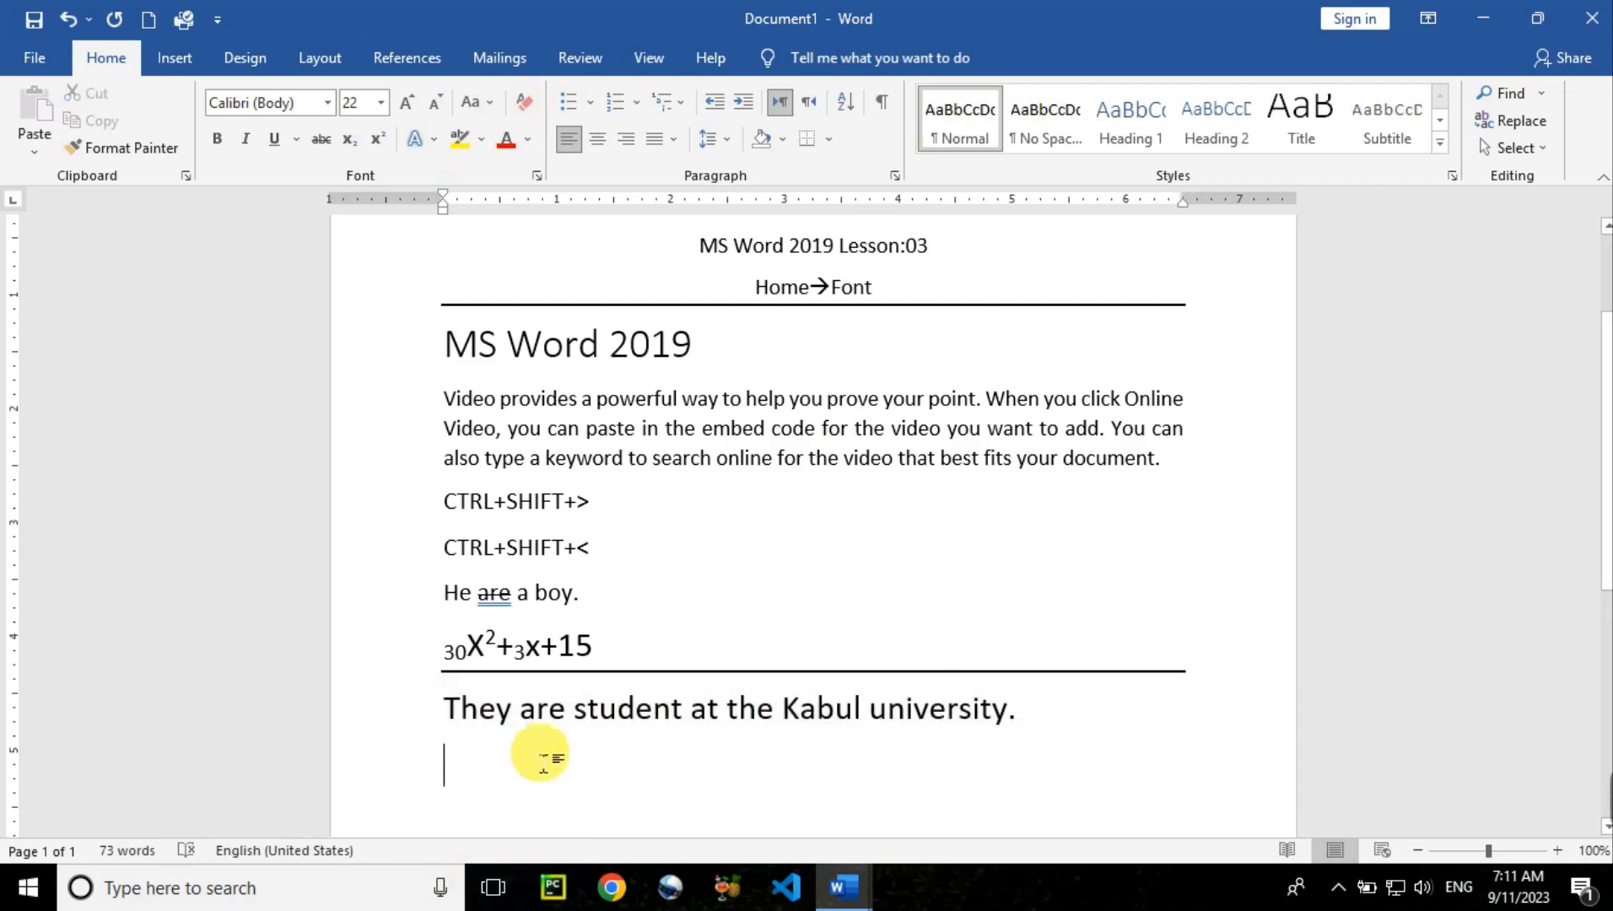
left_click(422, 724)
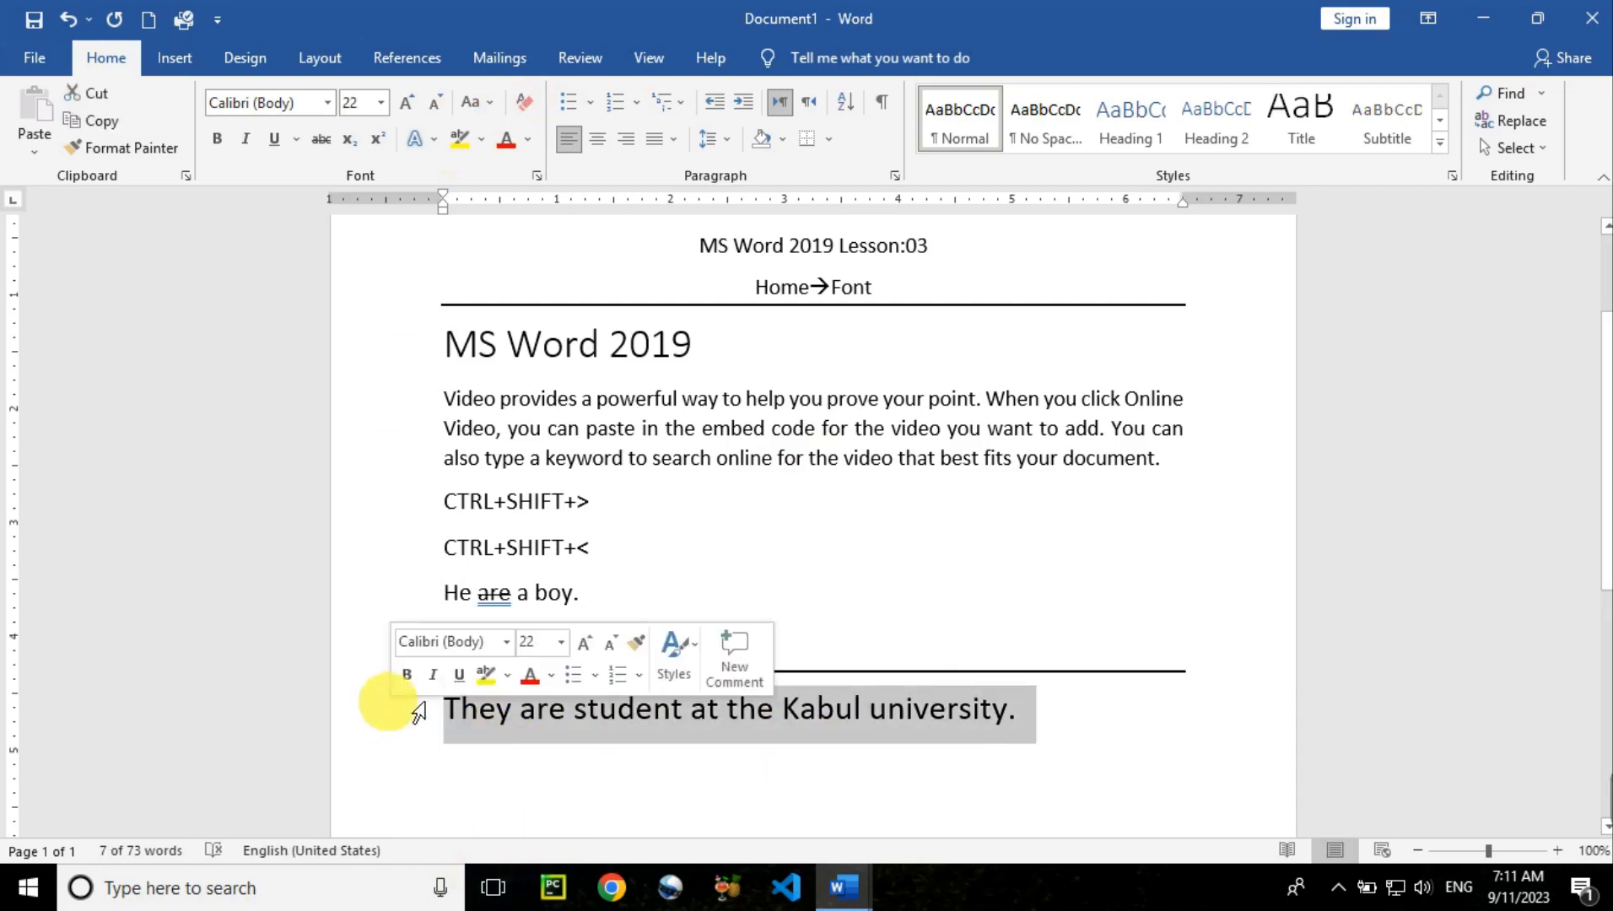
left_click(480, 104)
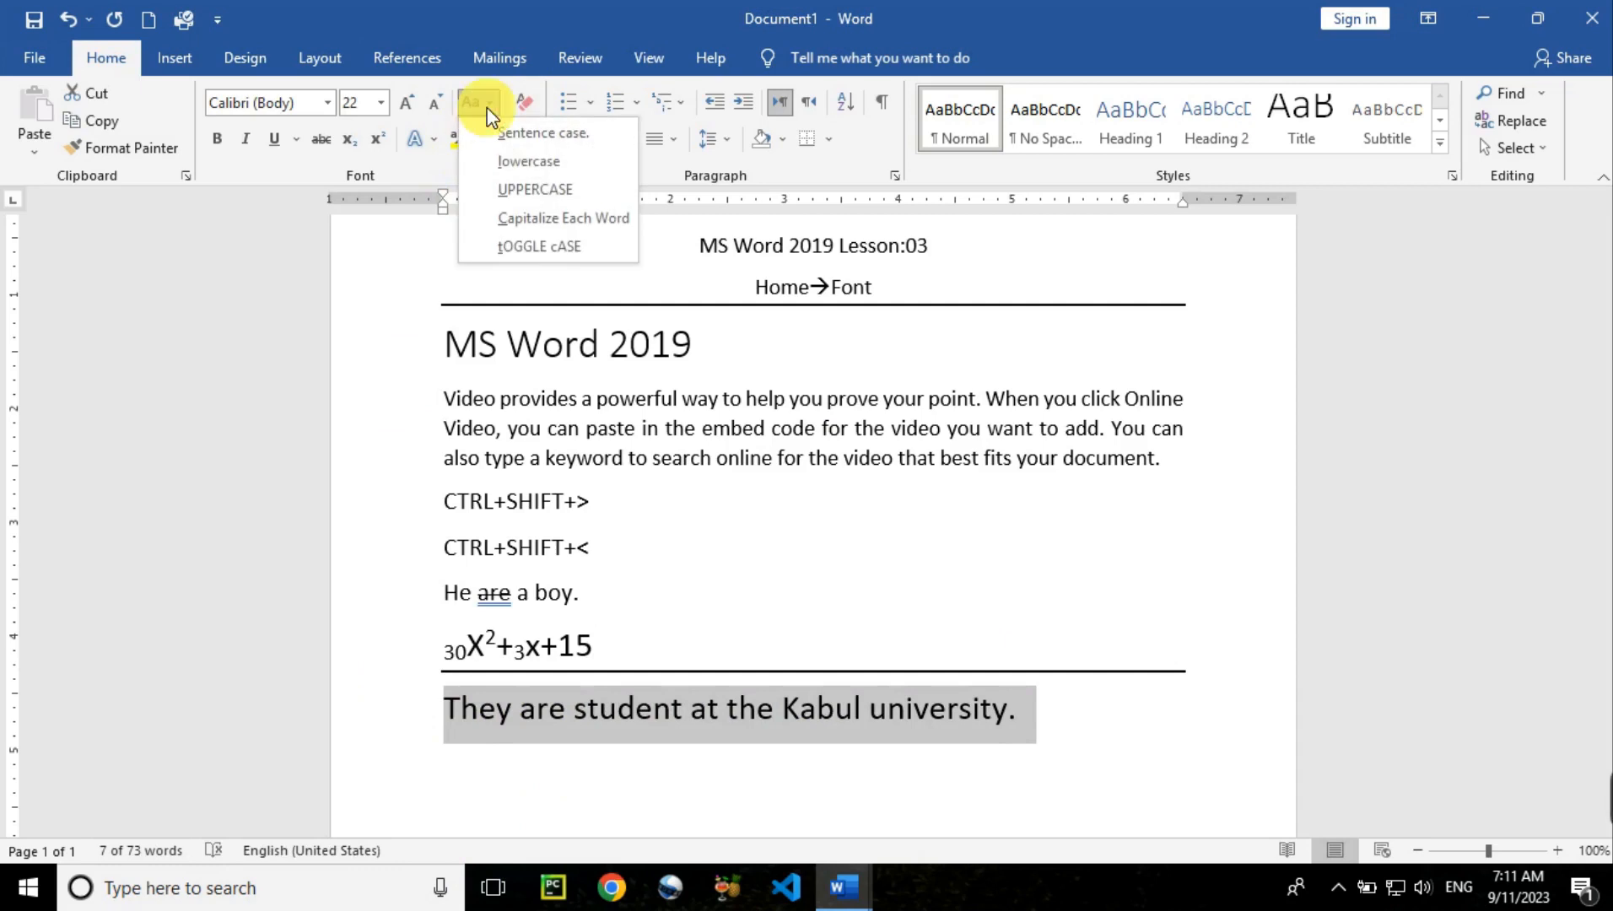
left_click(511, 135)
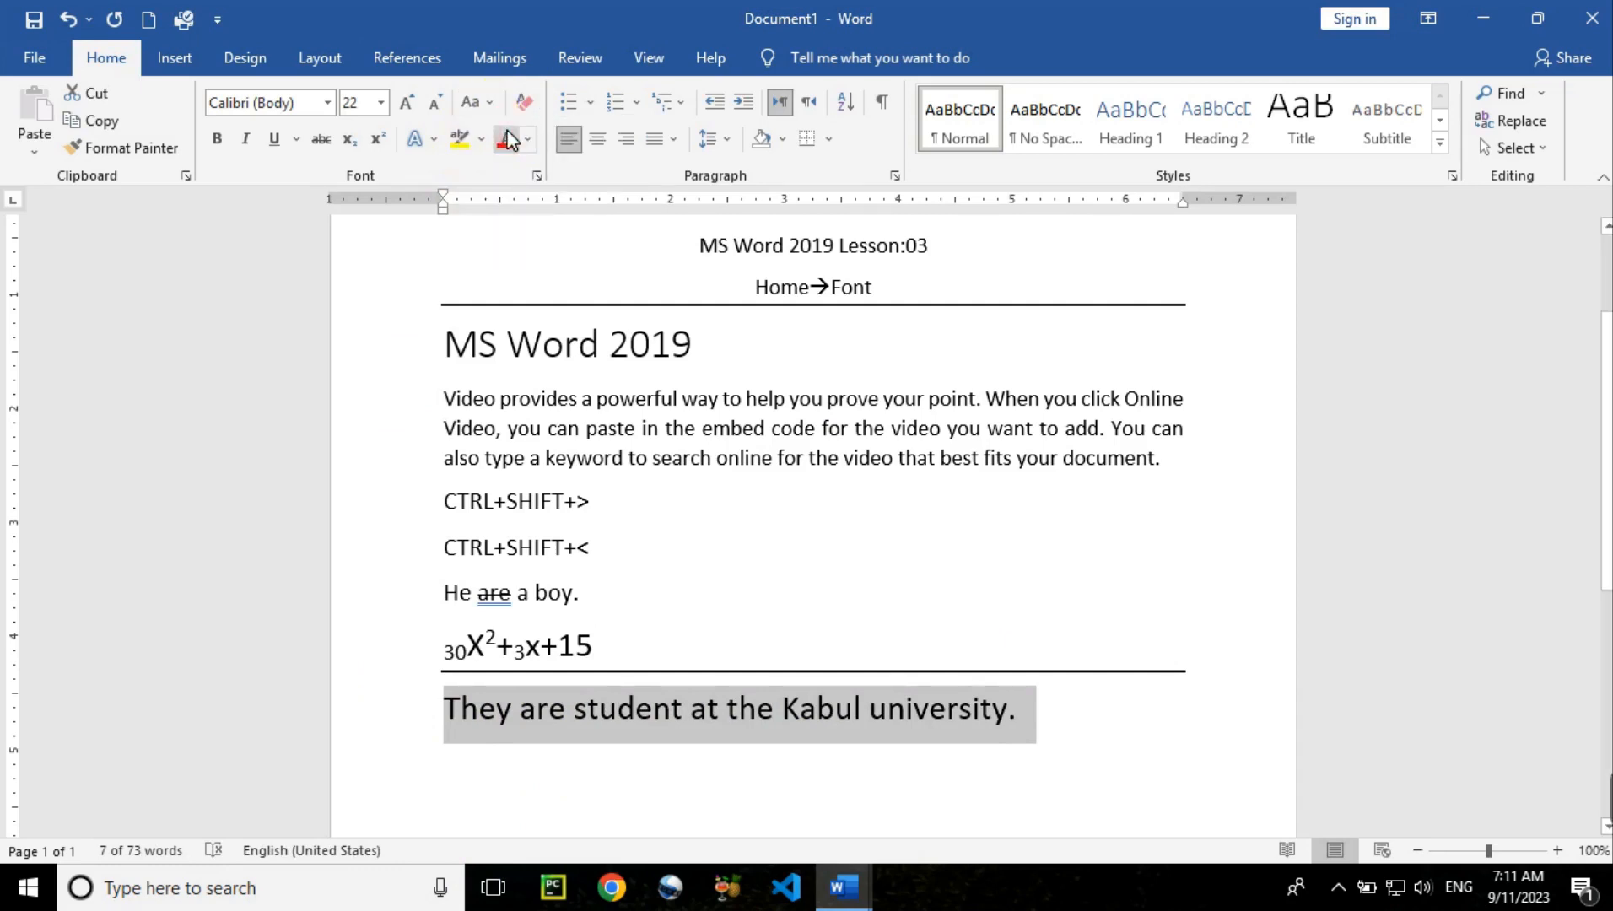
left_click(492, 104)
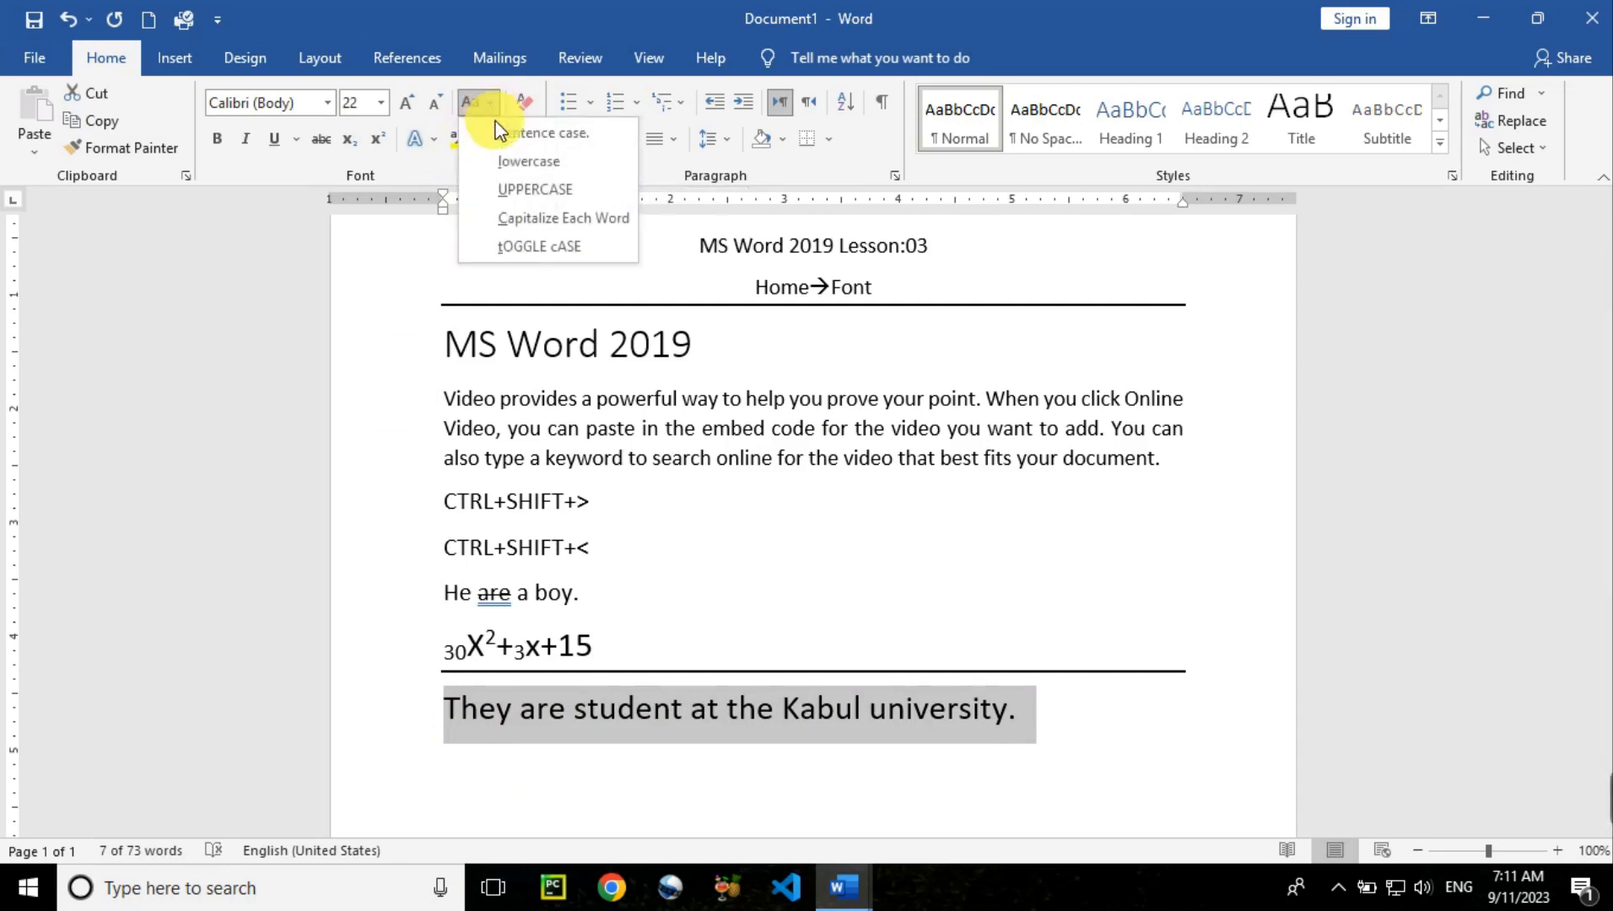
left_click(516, 161)
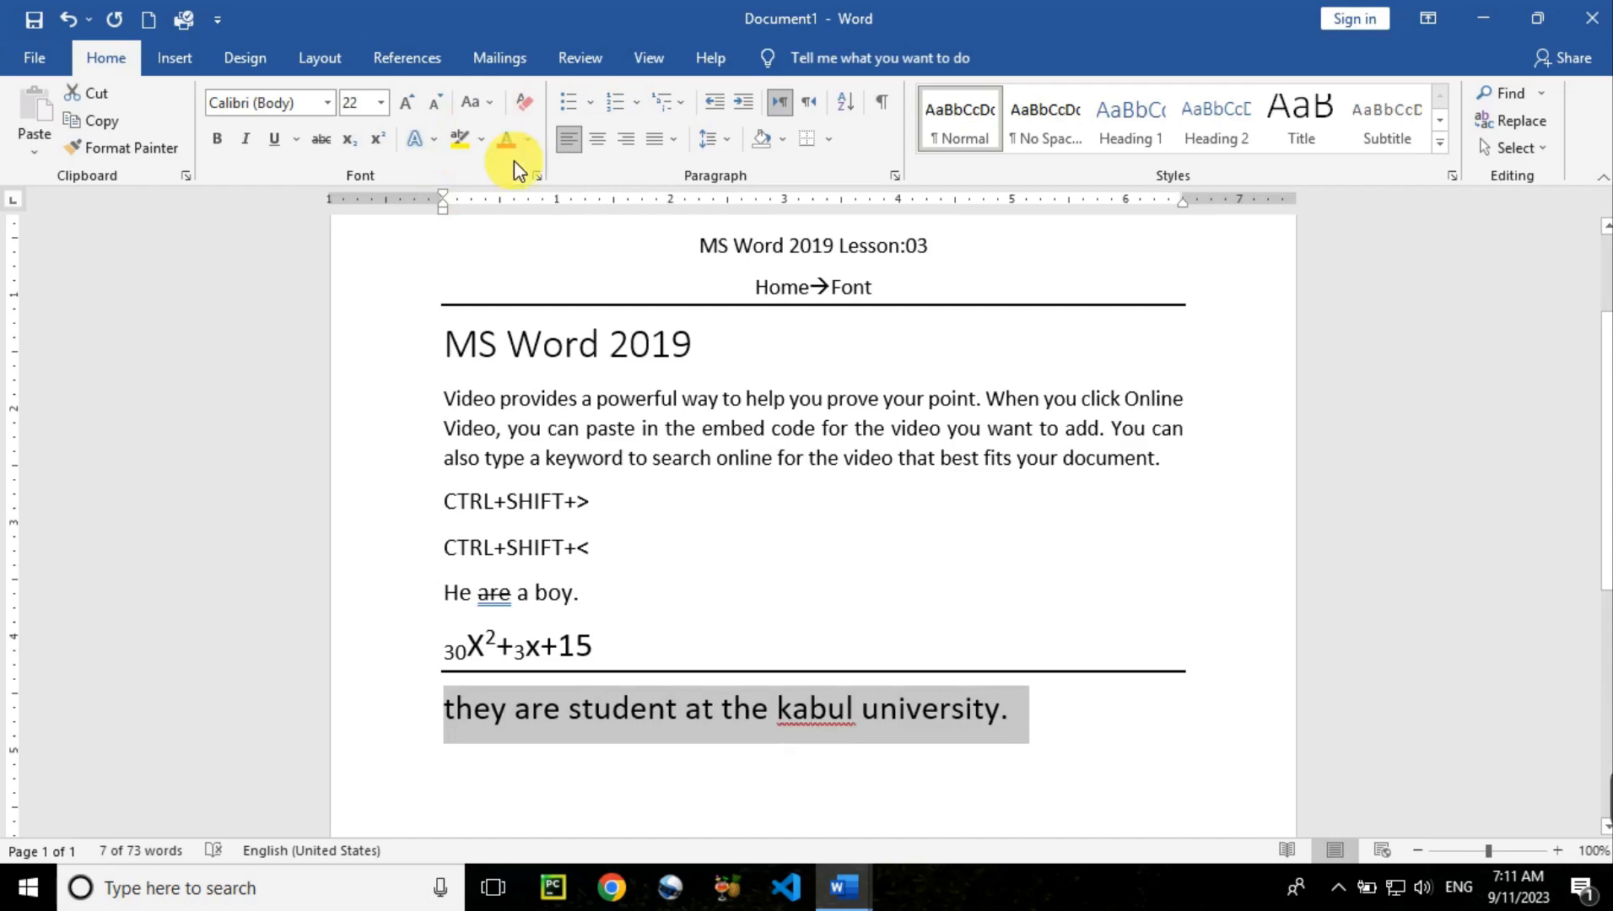
left_click(481, 104)
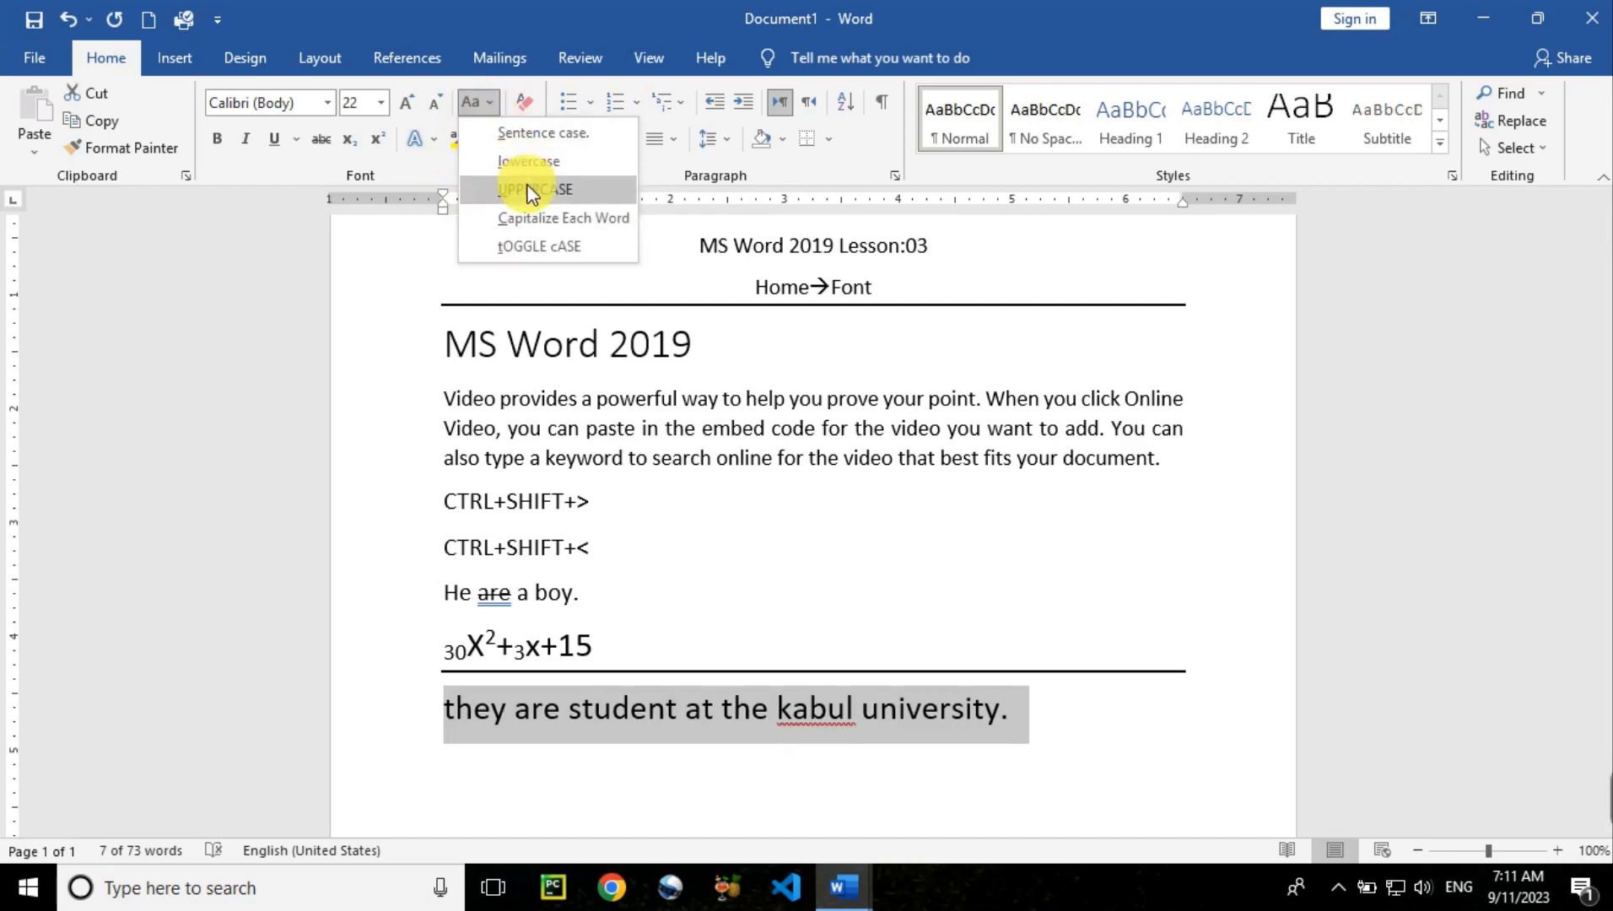
left_click(528, 187)
left_click(492, 105)
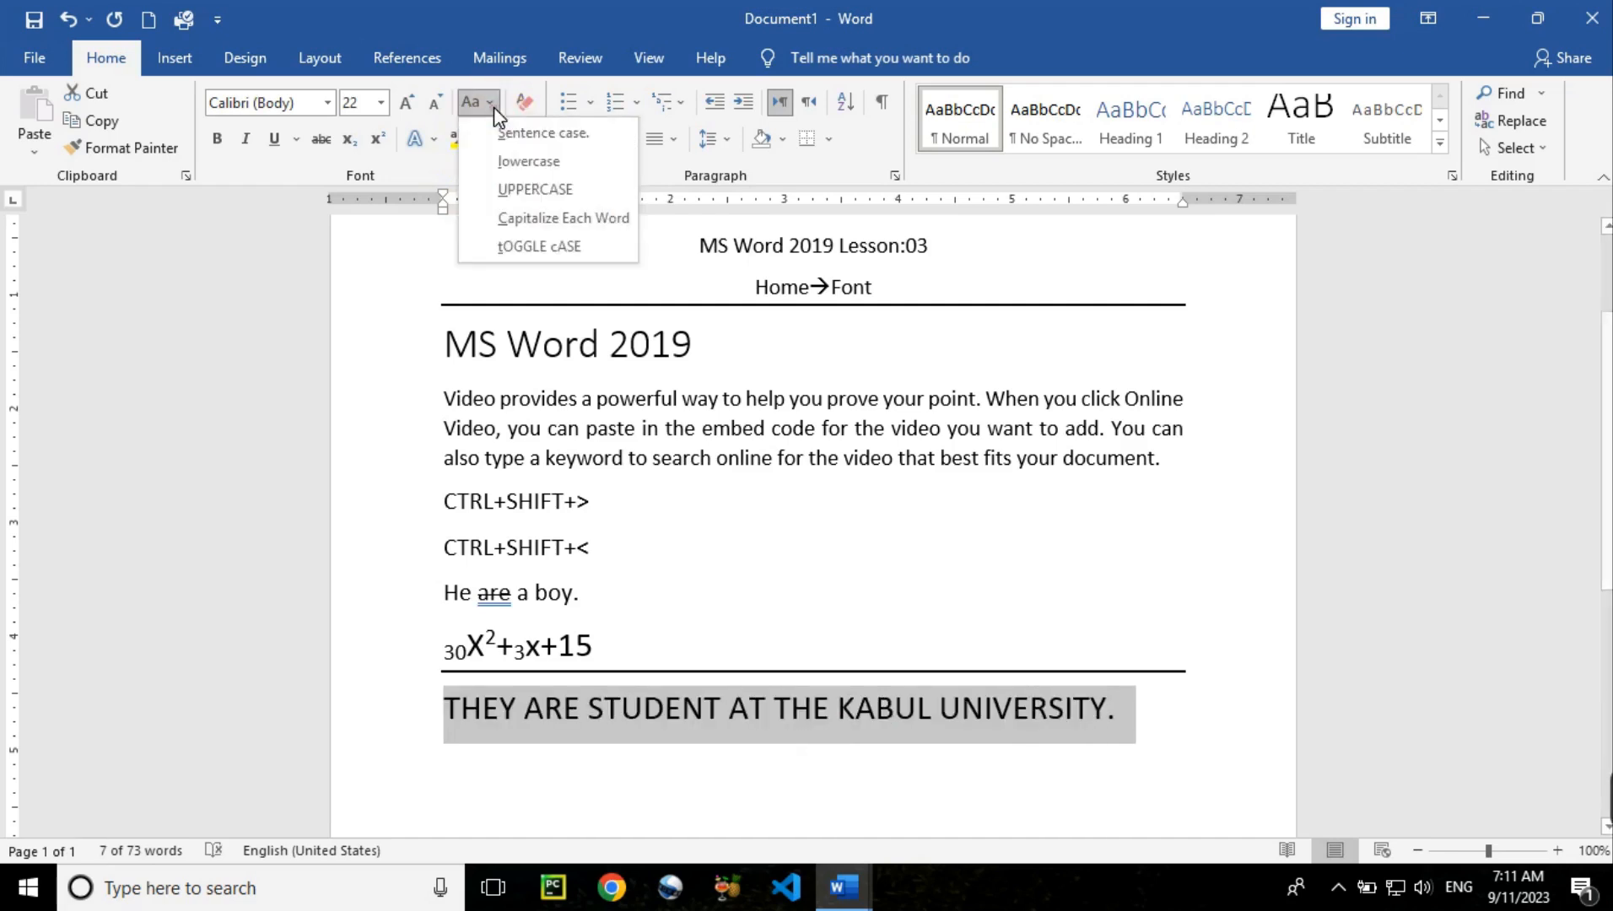
left_click(529, 219)
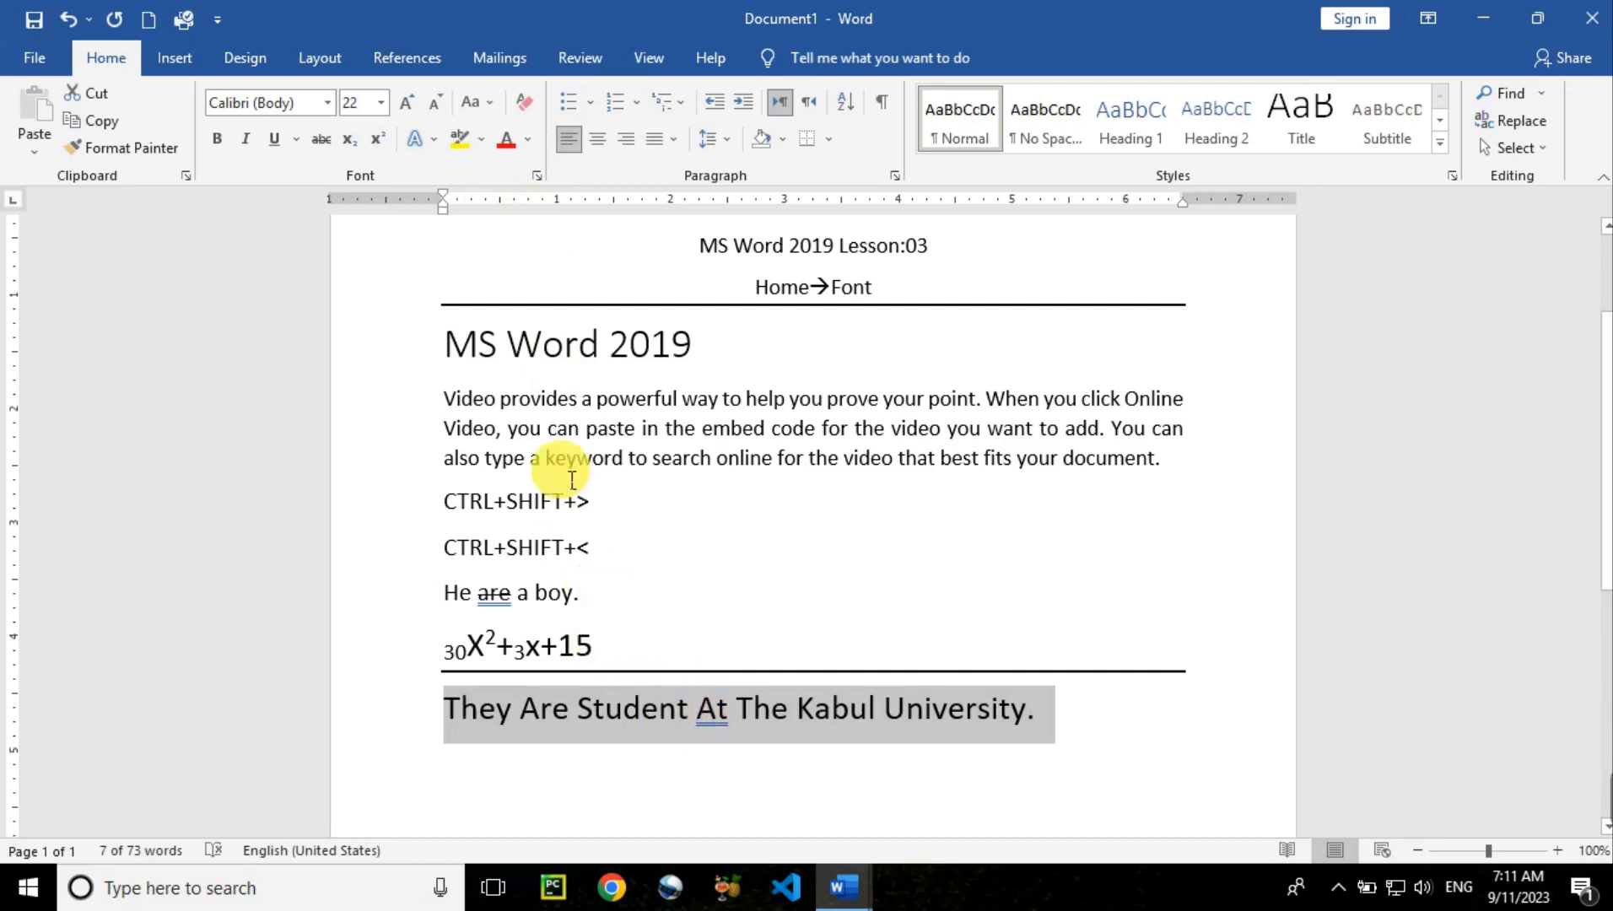
left_click(491, 103)
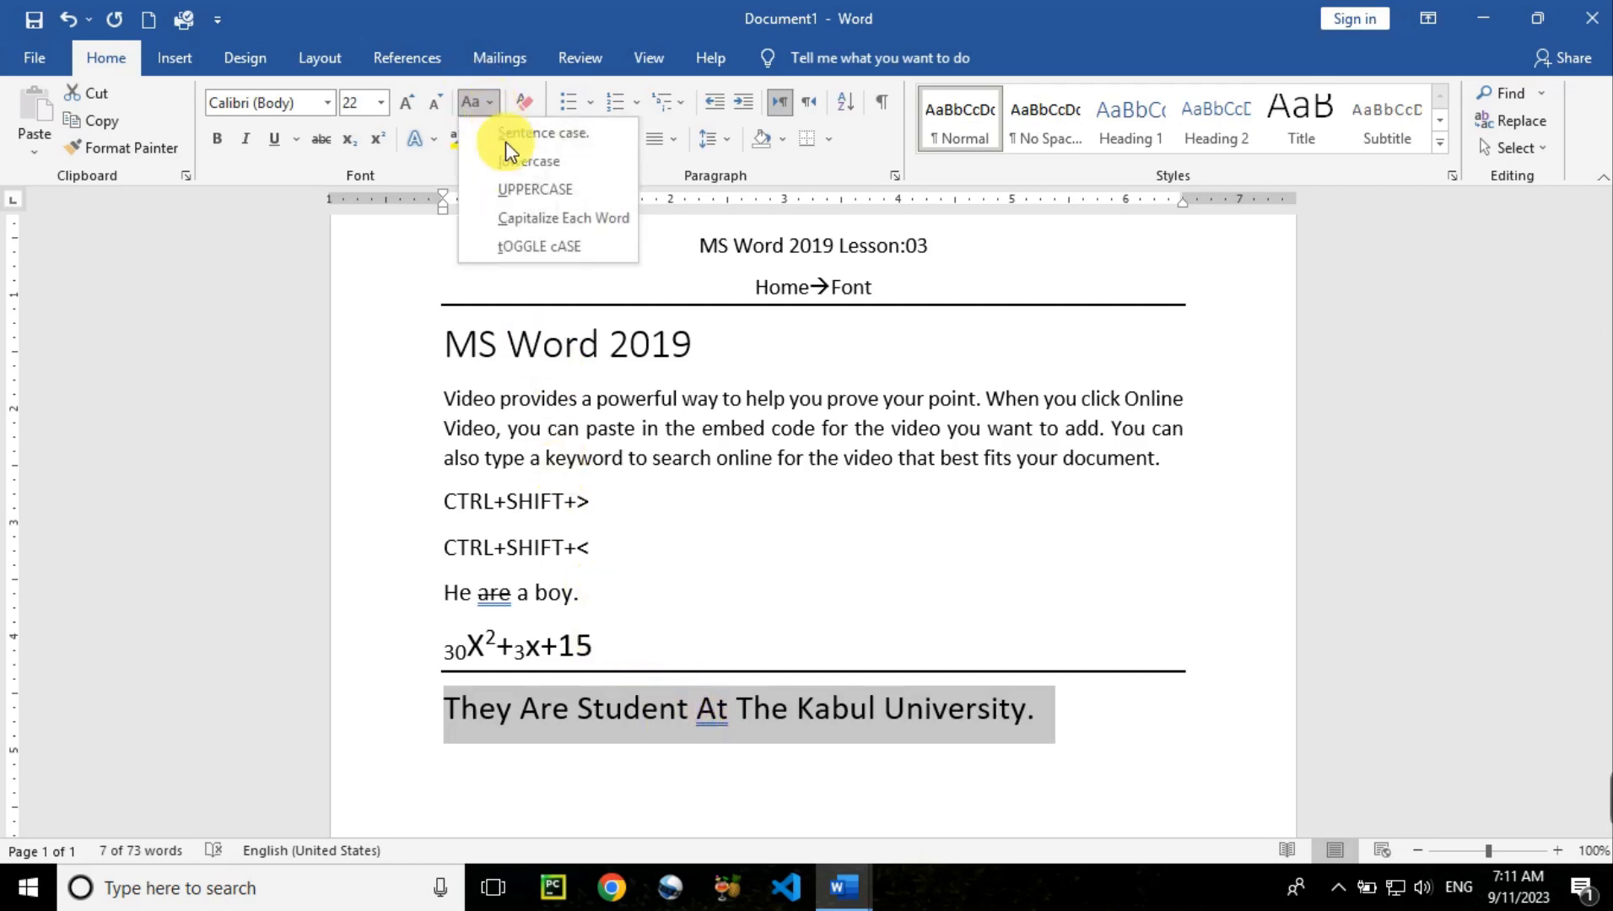
left_click(545, 249)
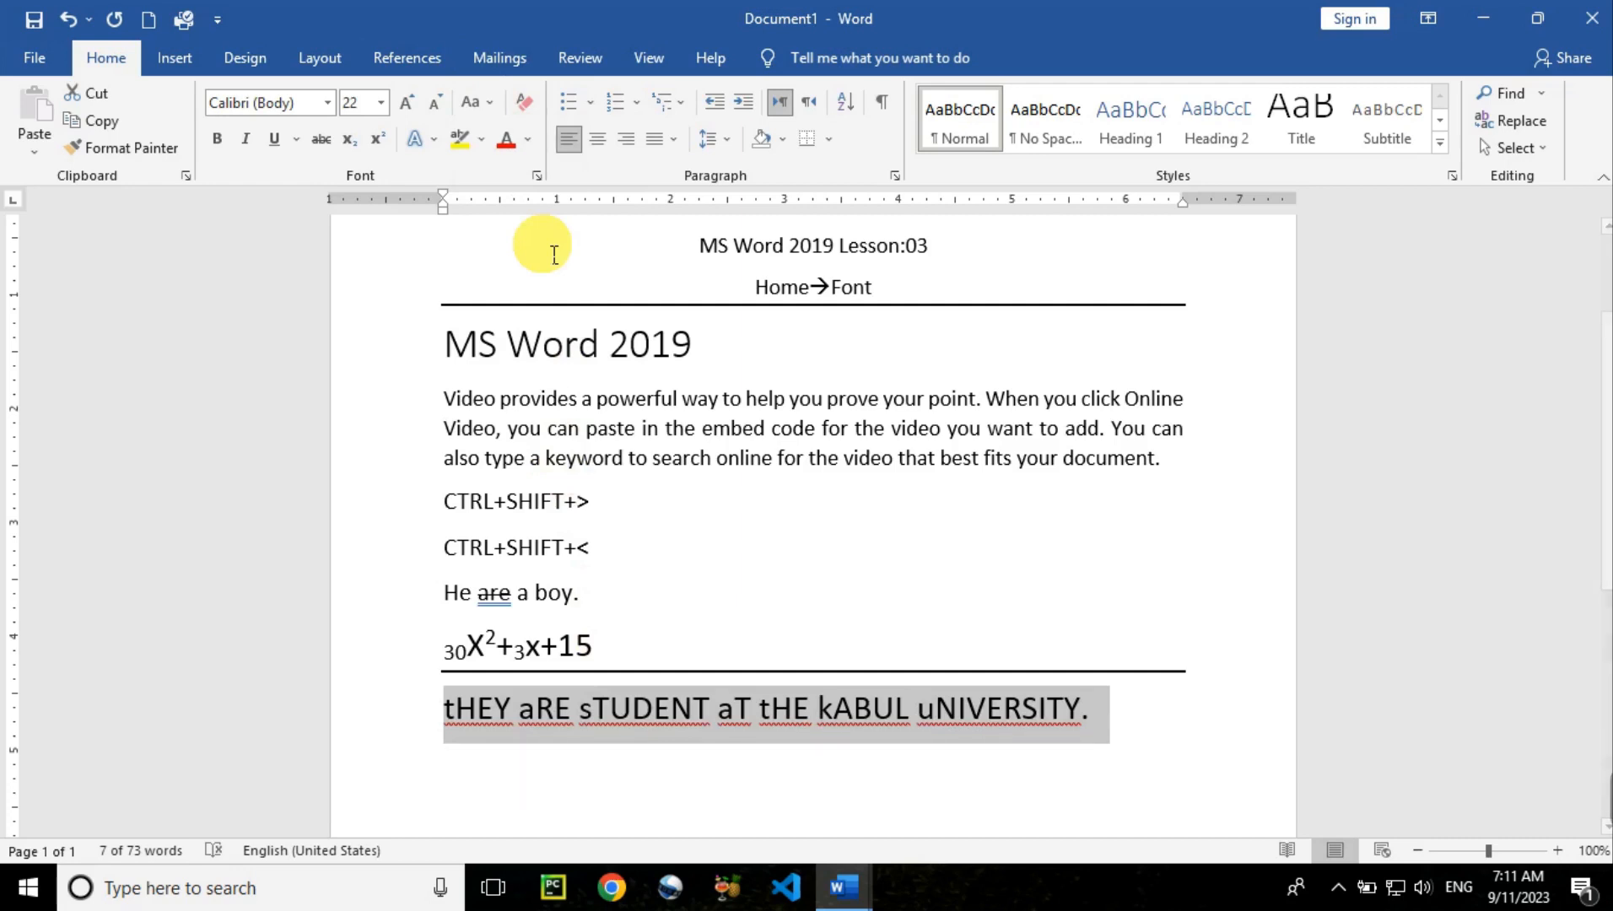
left_click(485, 103)
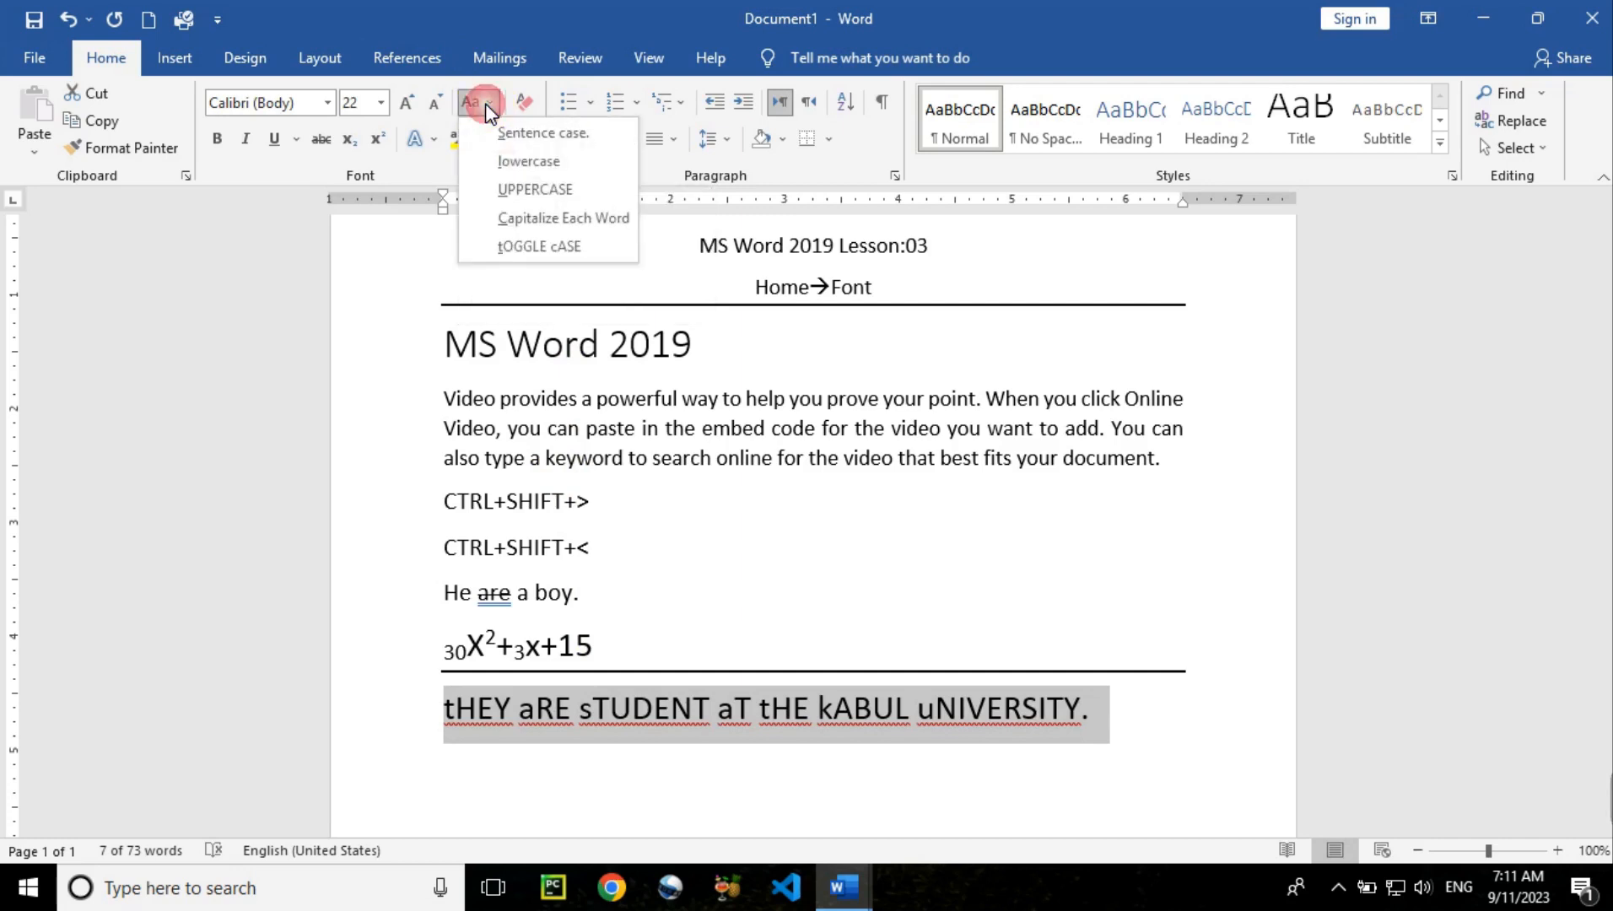
left_click(504, 128)
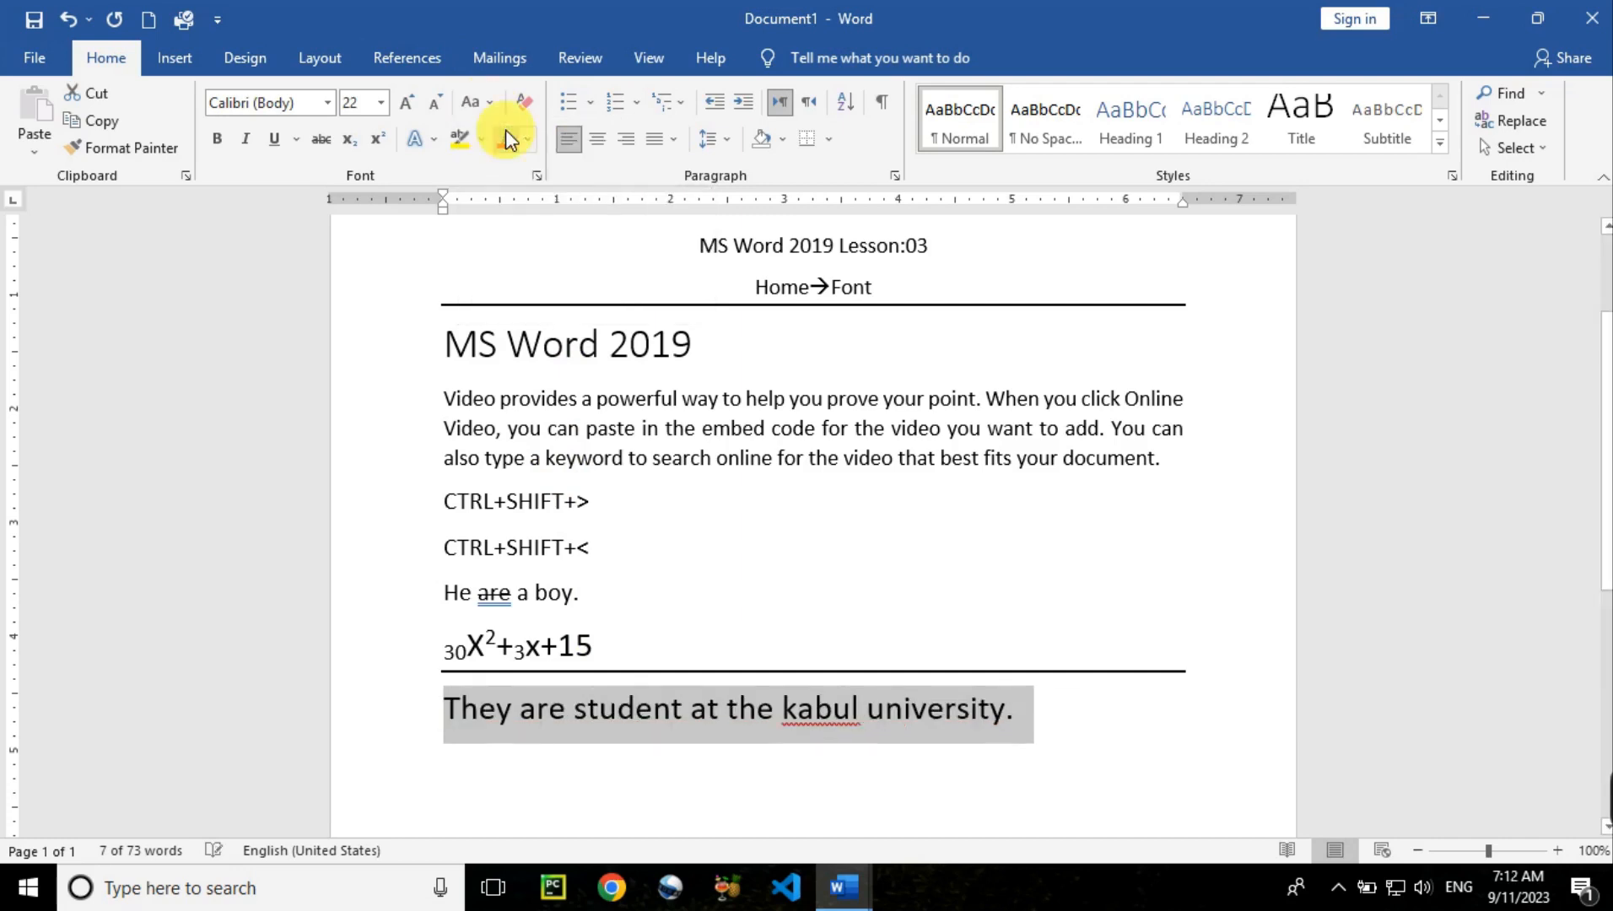
left_click(812, 720)
right_click(811, 720)
left_click(729, 340)
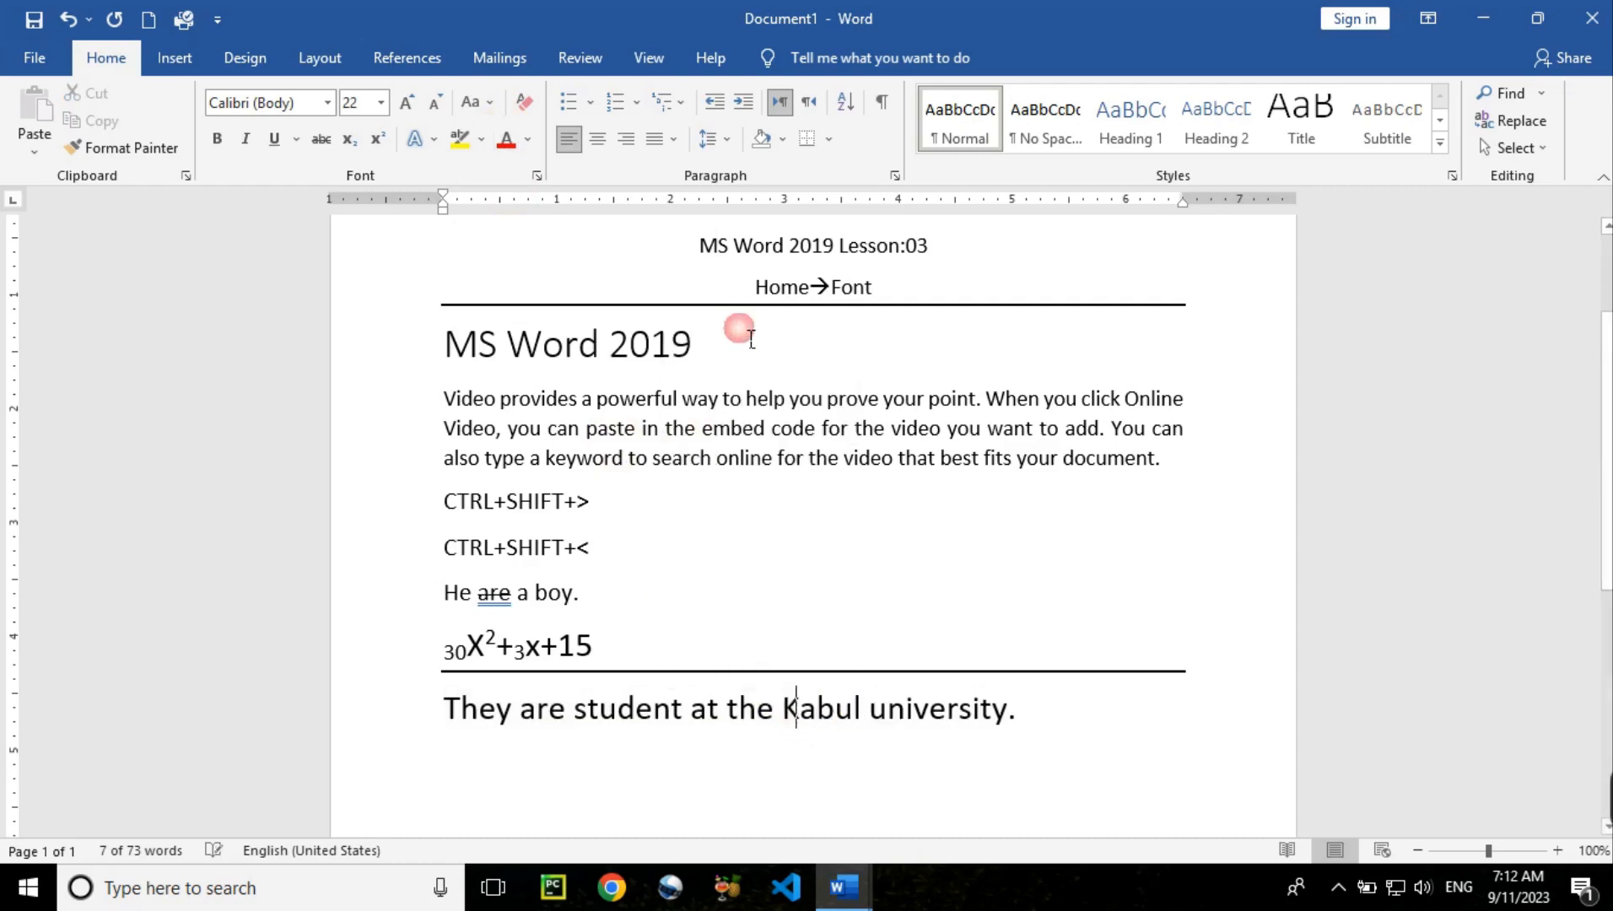
left_click(916, 719)
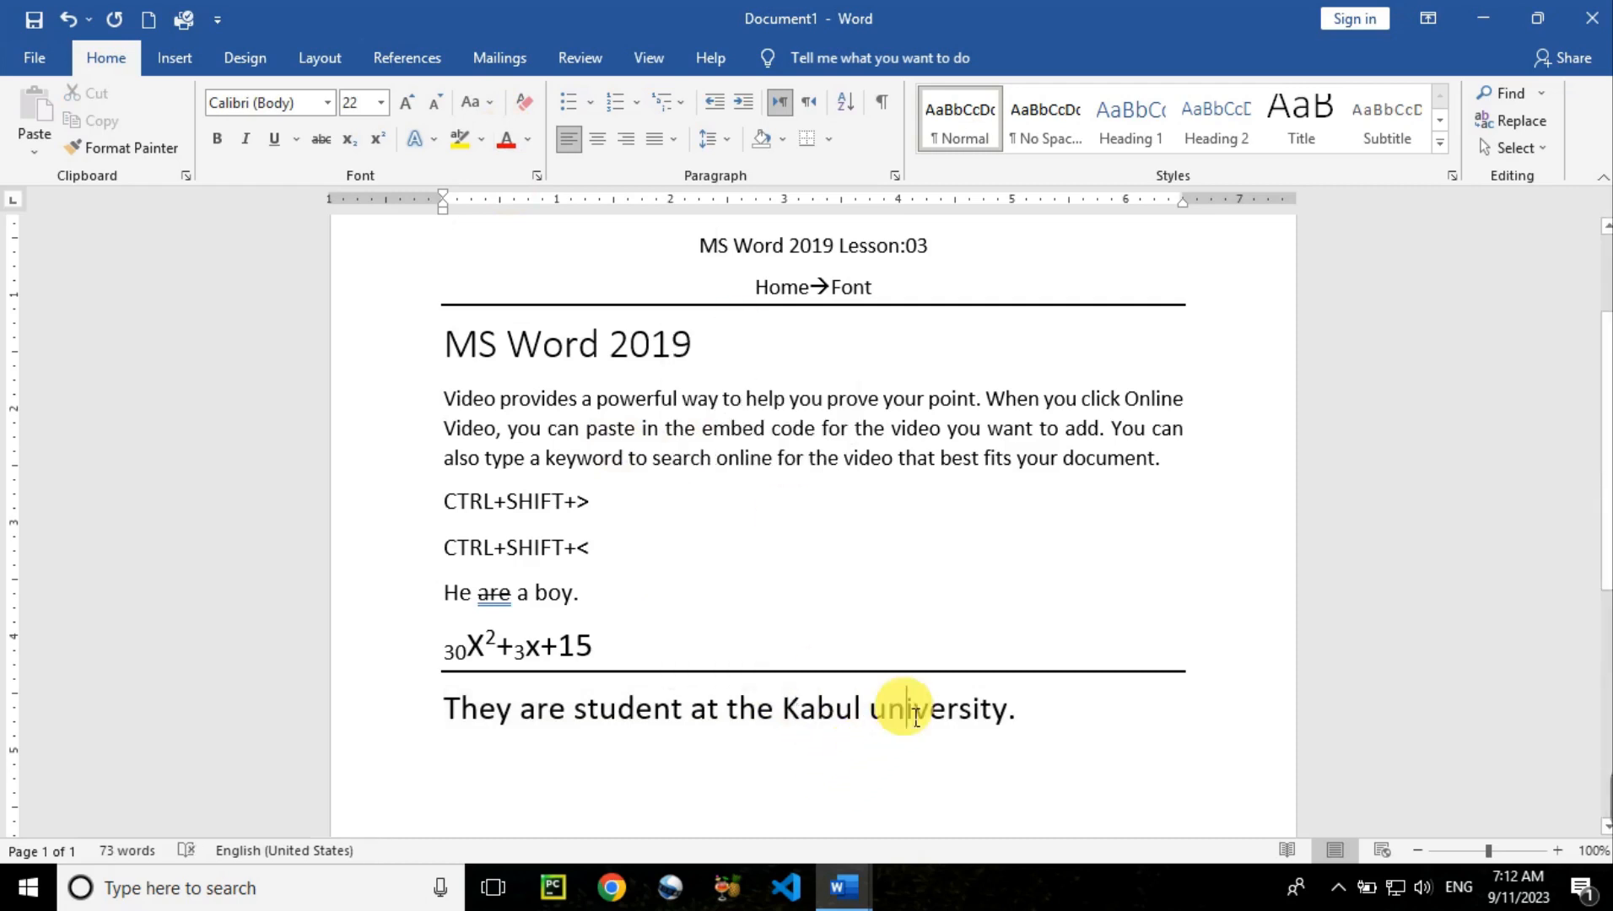
left_click_drag(1044, 720, 276, 734)
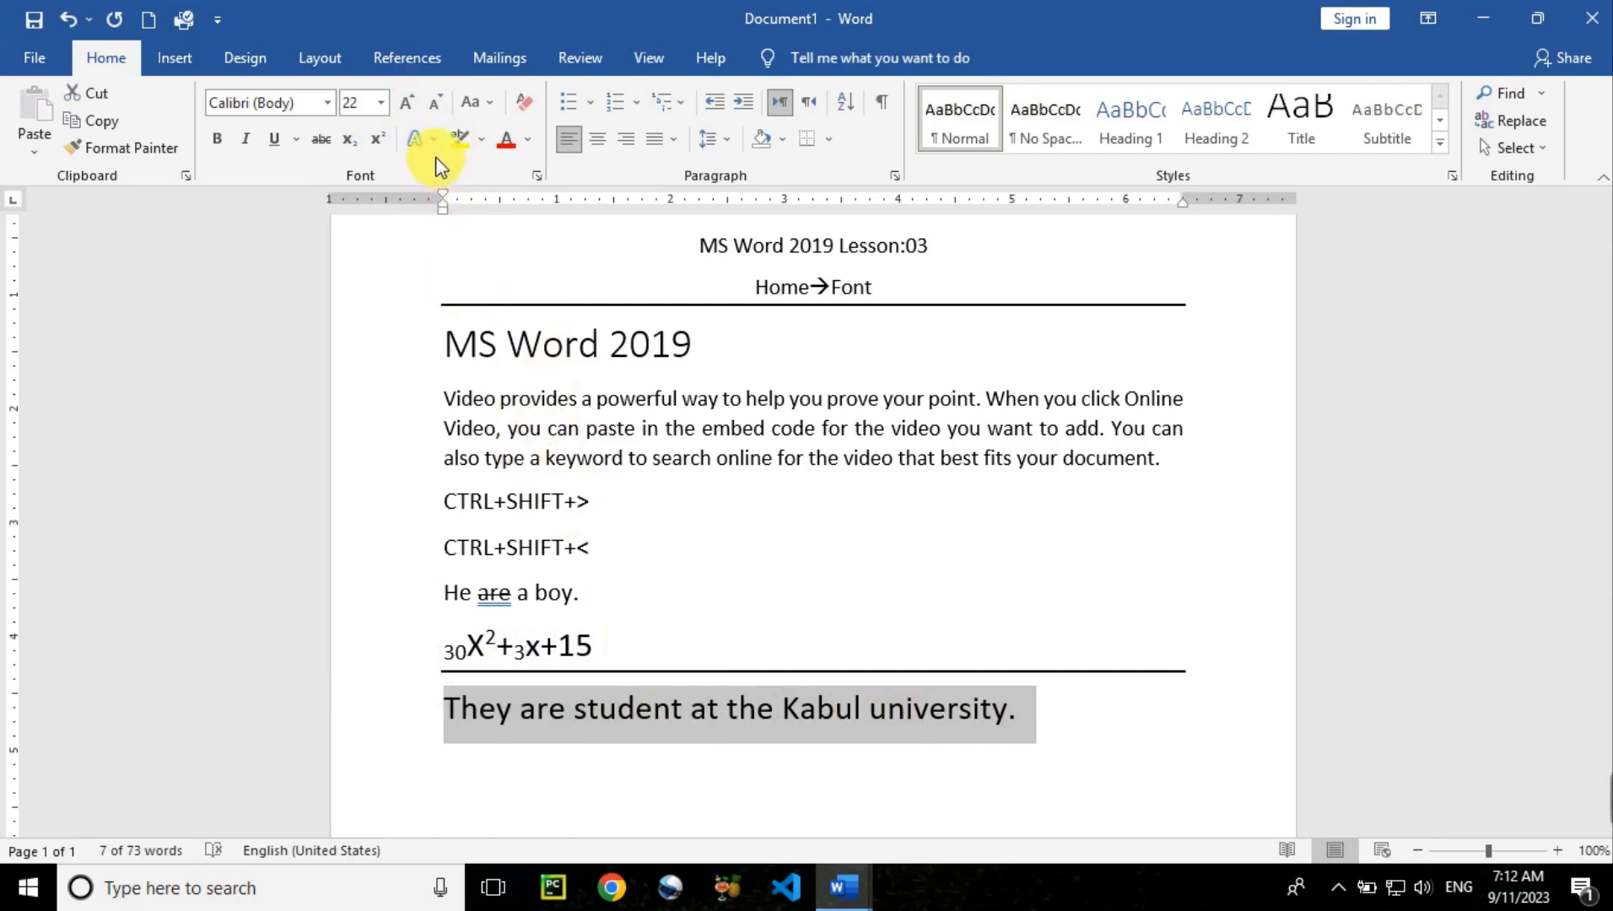
Right-align the MS Word 2019 heading and show the Text Effects and Typography menu
left_click(724, 346)
left_click_drag(724, 346, 446, 342)
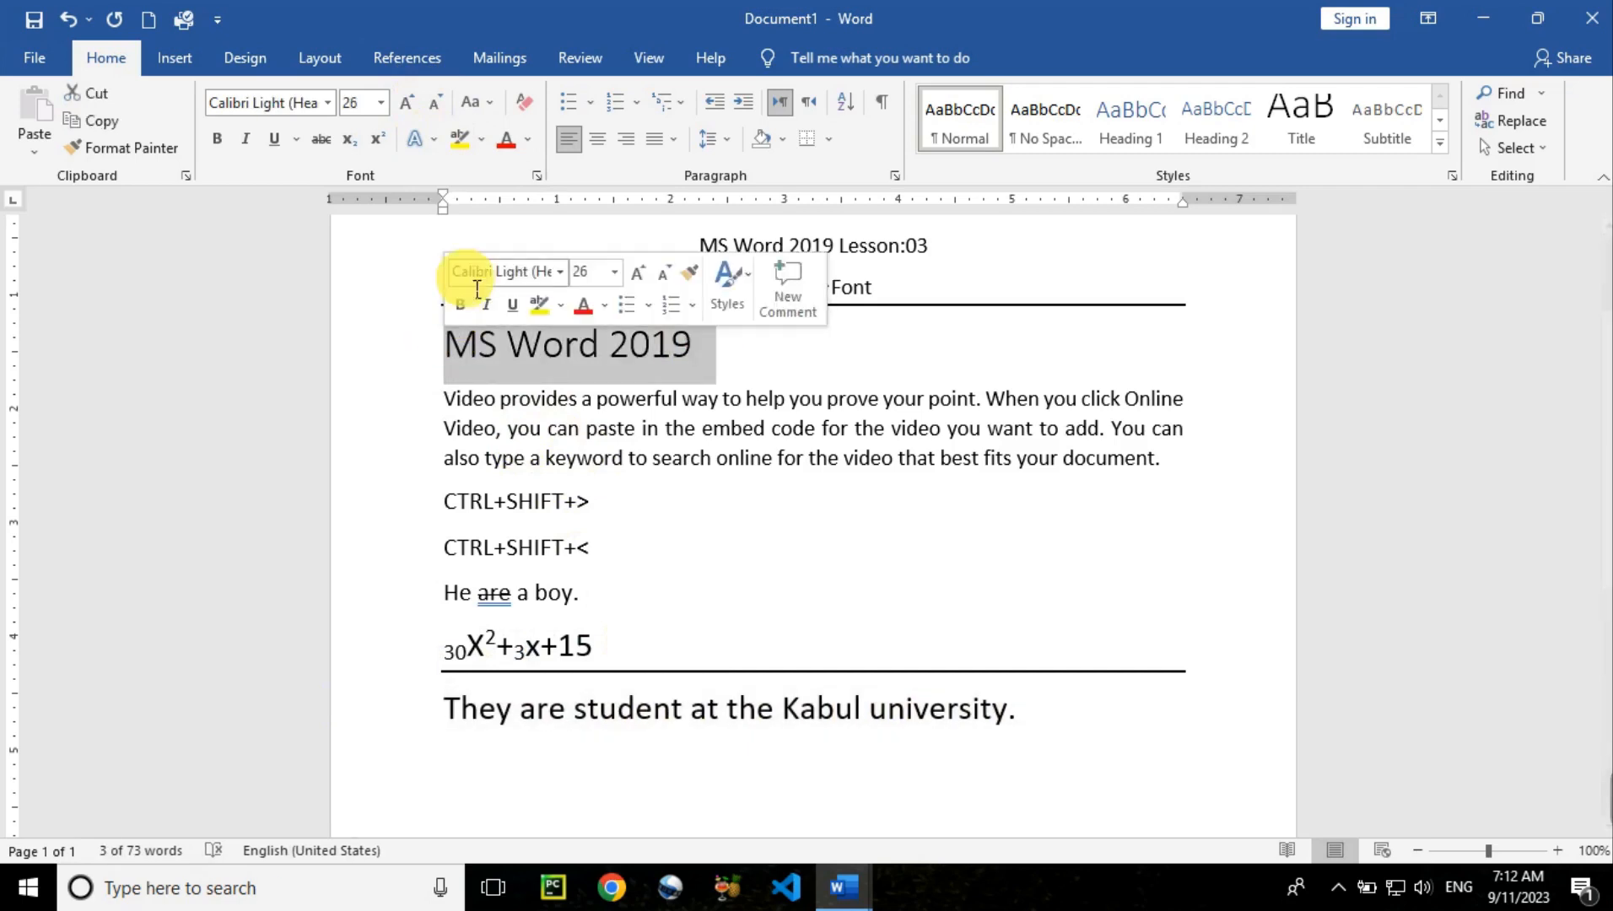
left_click(437, 138)
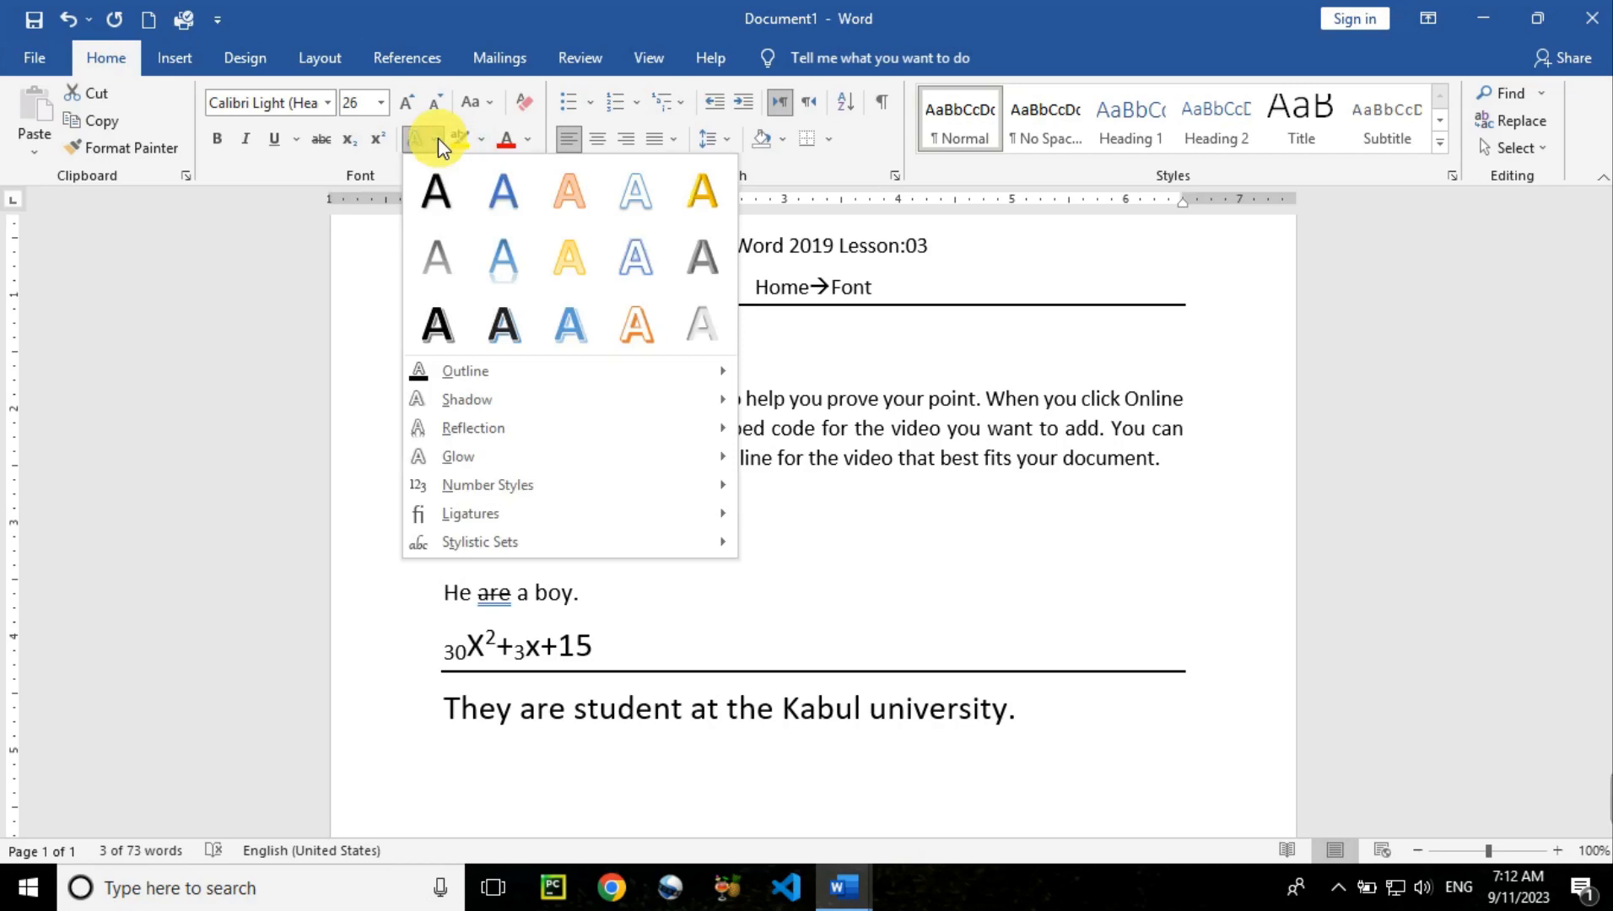
left_click(780, 433)
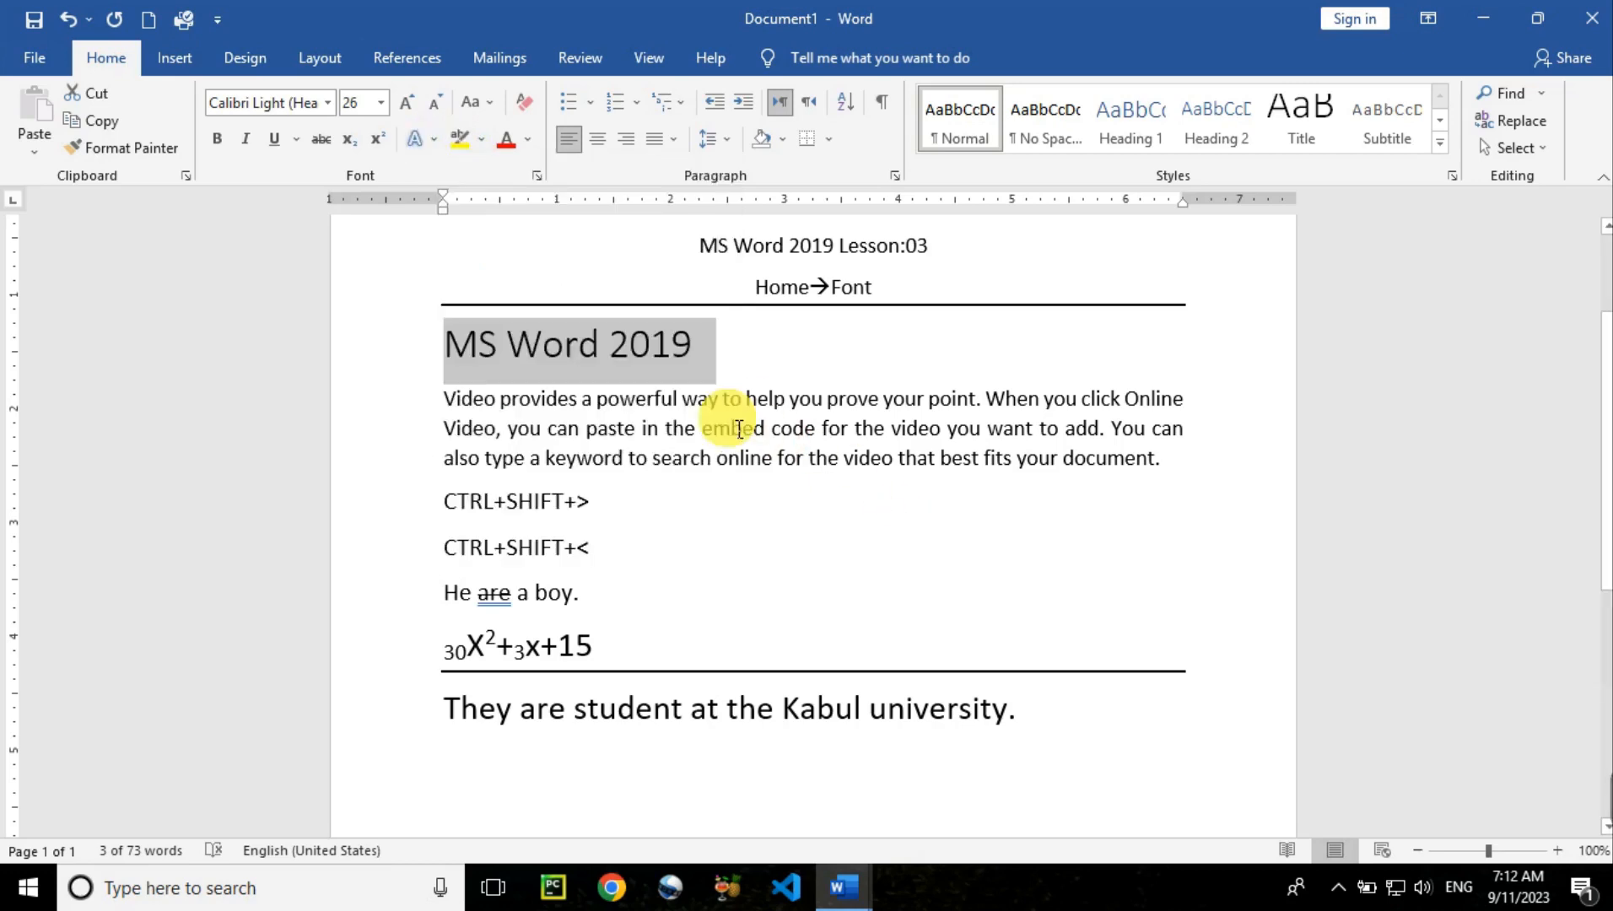
key("ctrl+r")
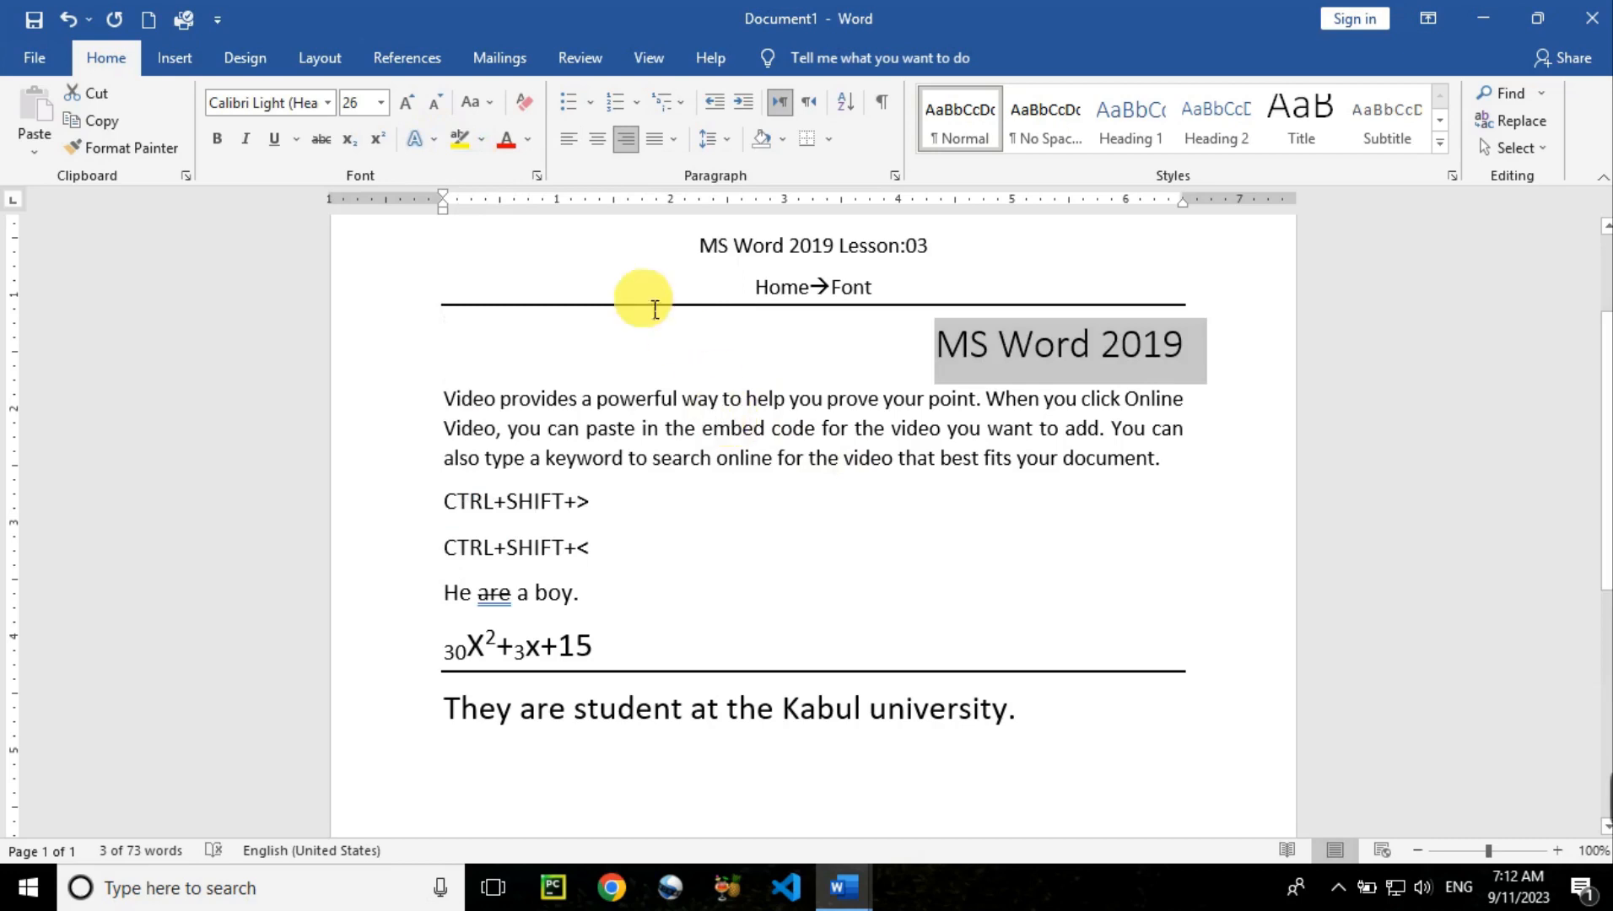
left_click(434, 142)
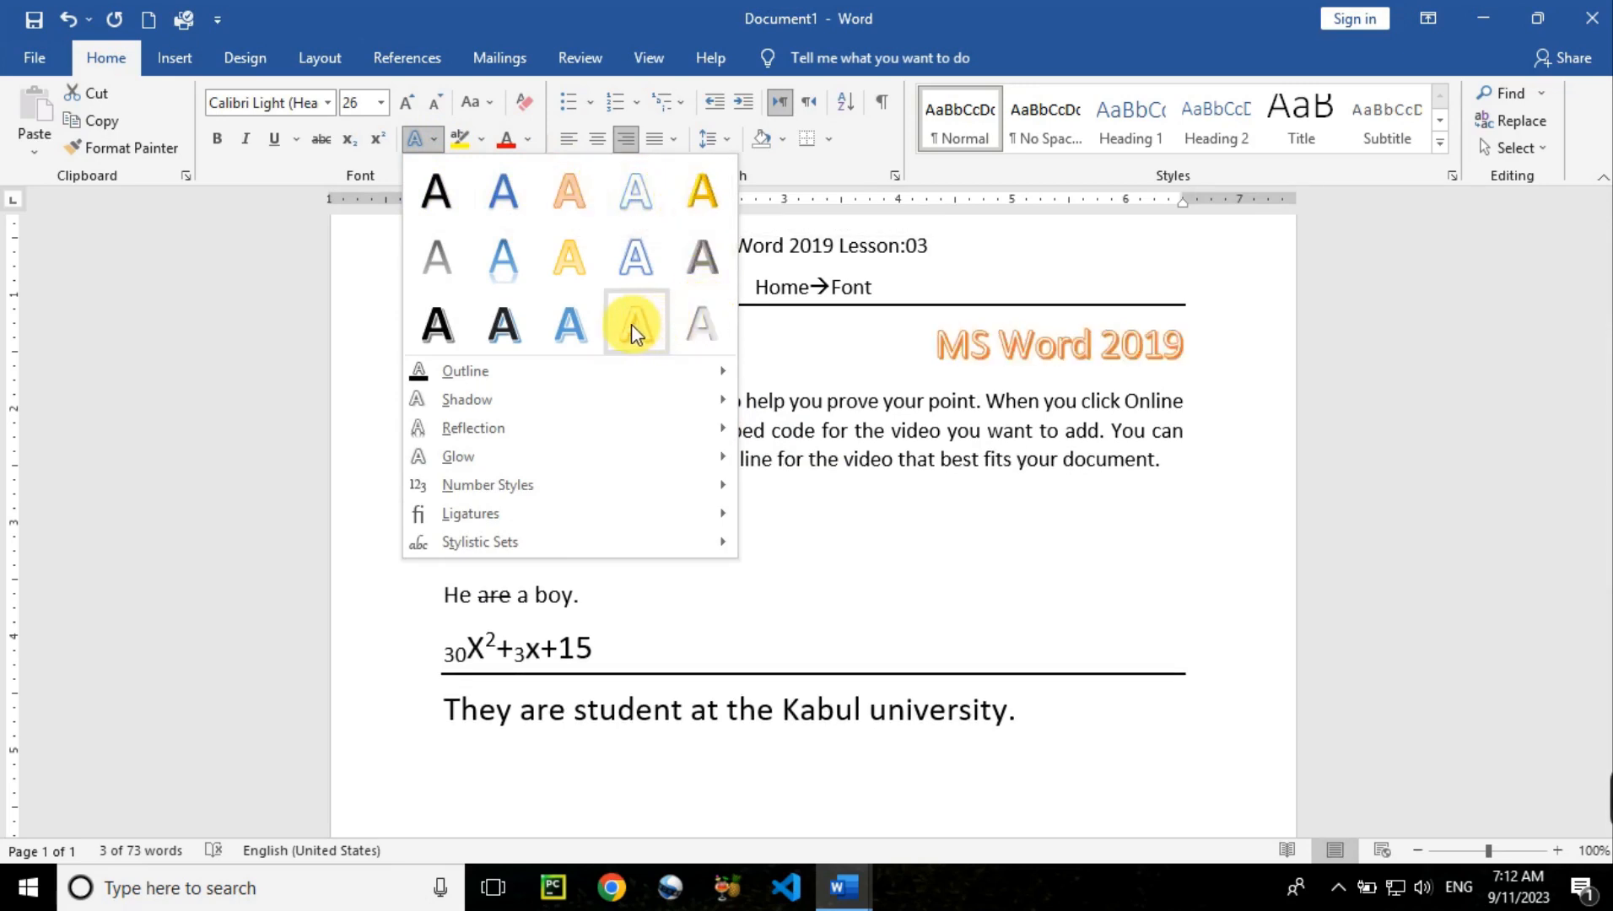
Give the MS Word 2019 heading a green text outline
mouse_move(532, 369)
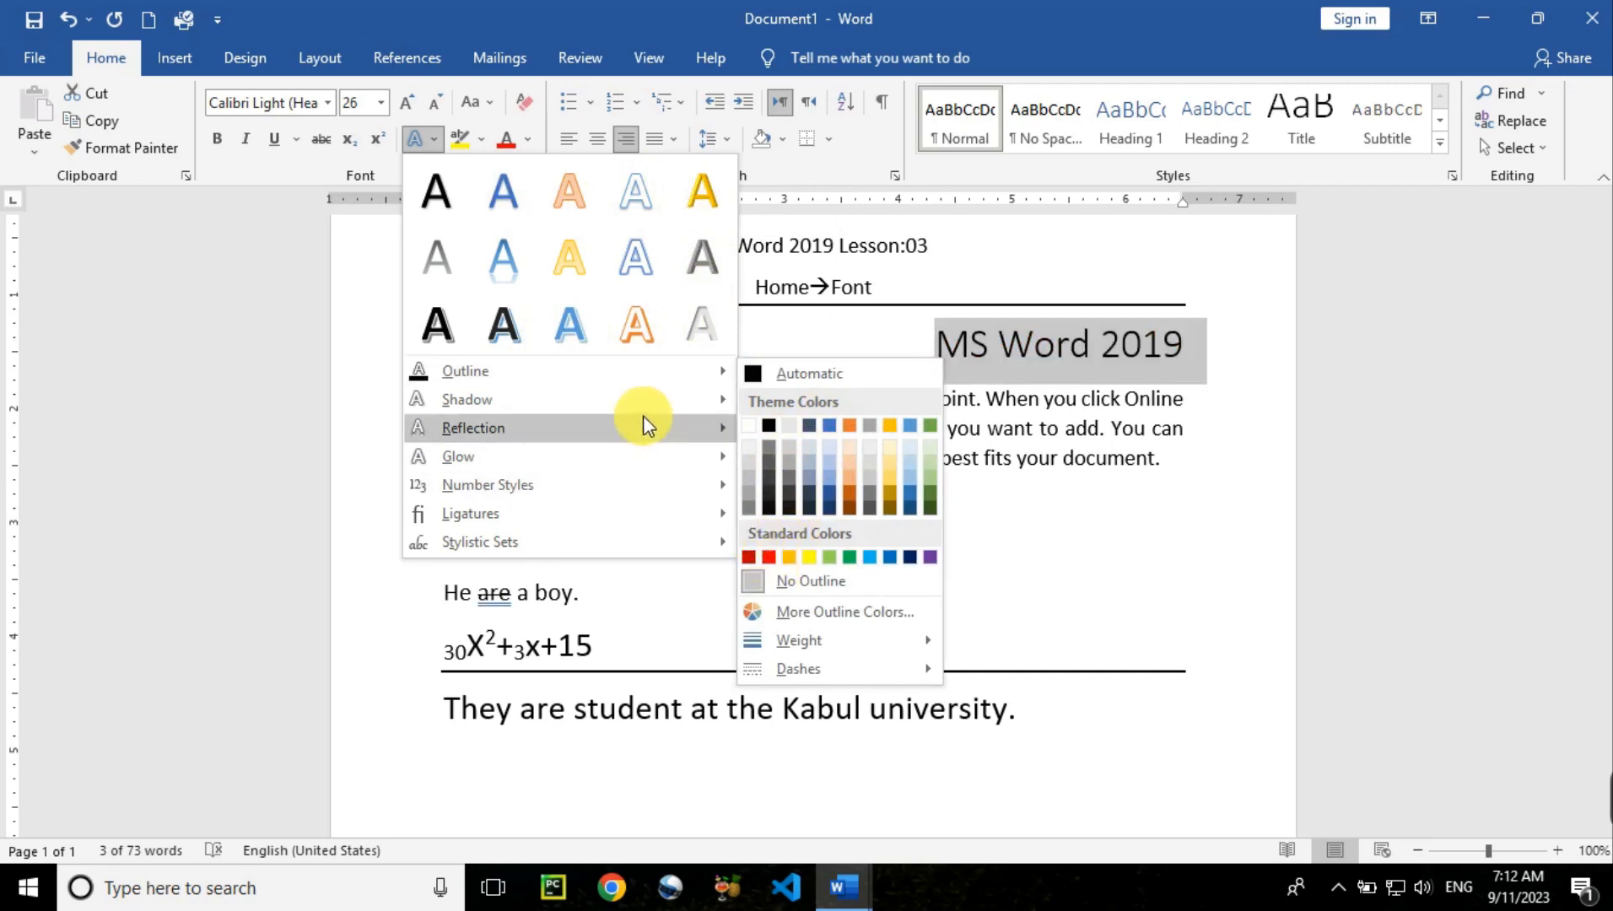
mouse_move(733, 374)
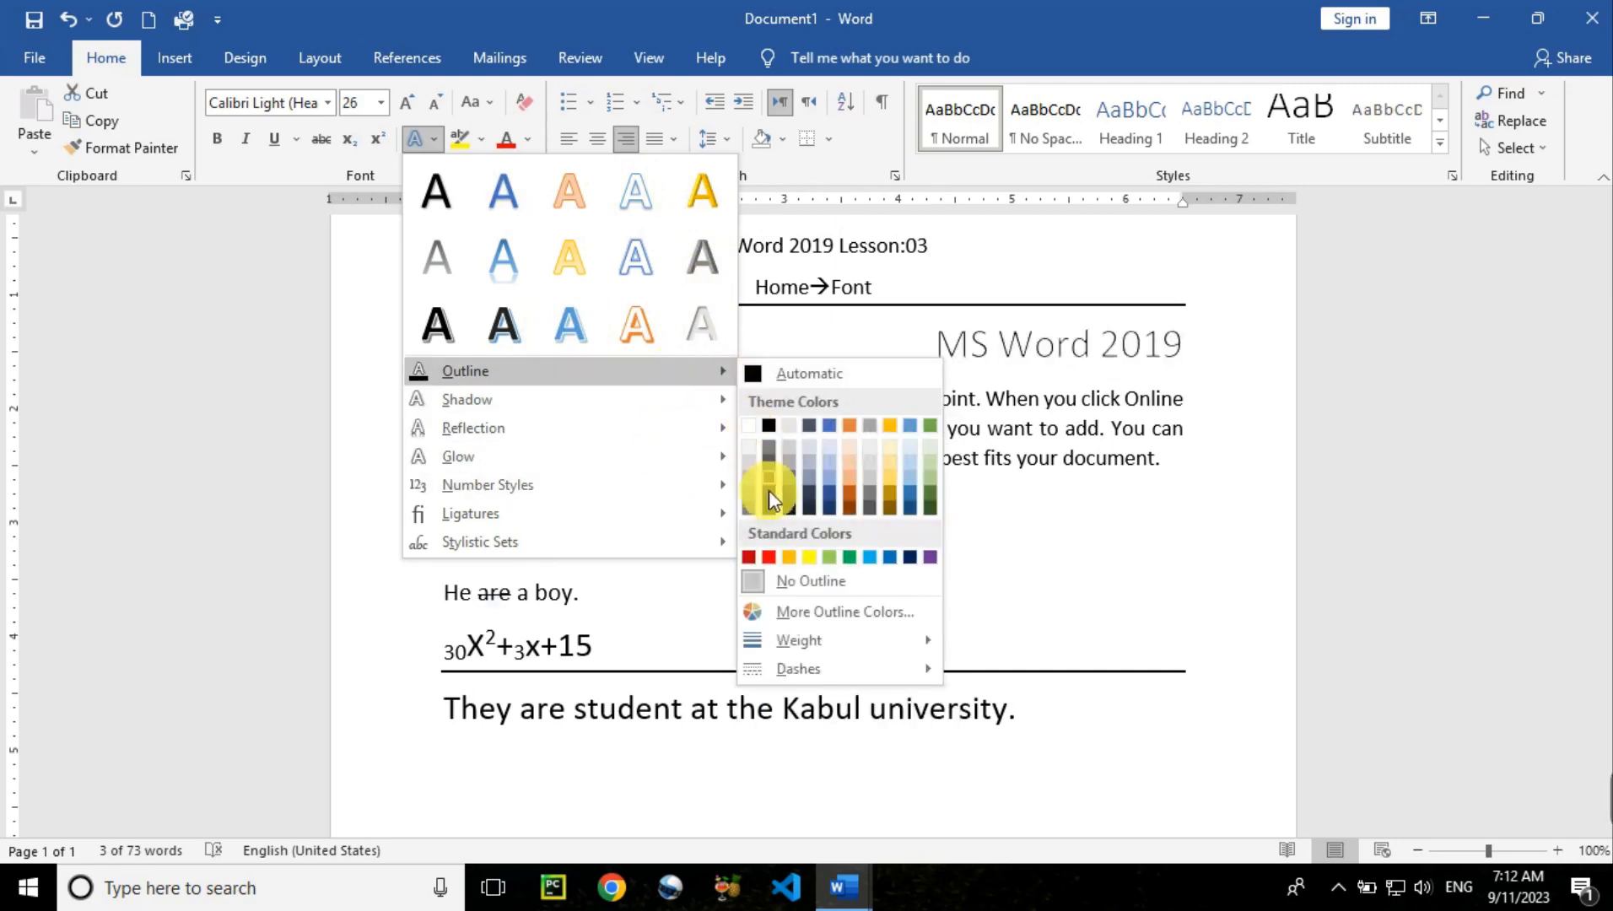
left_click(848, 557)
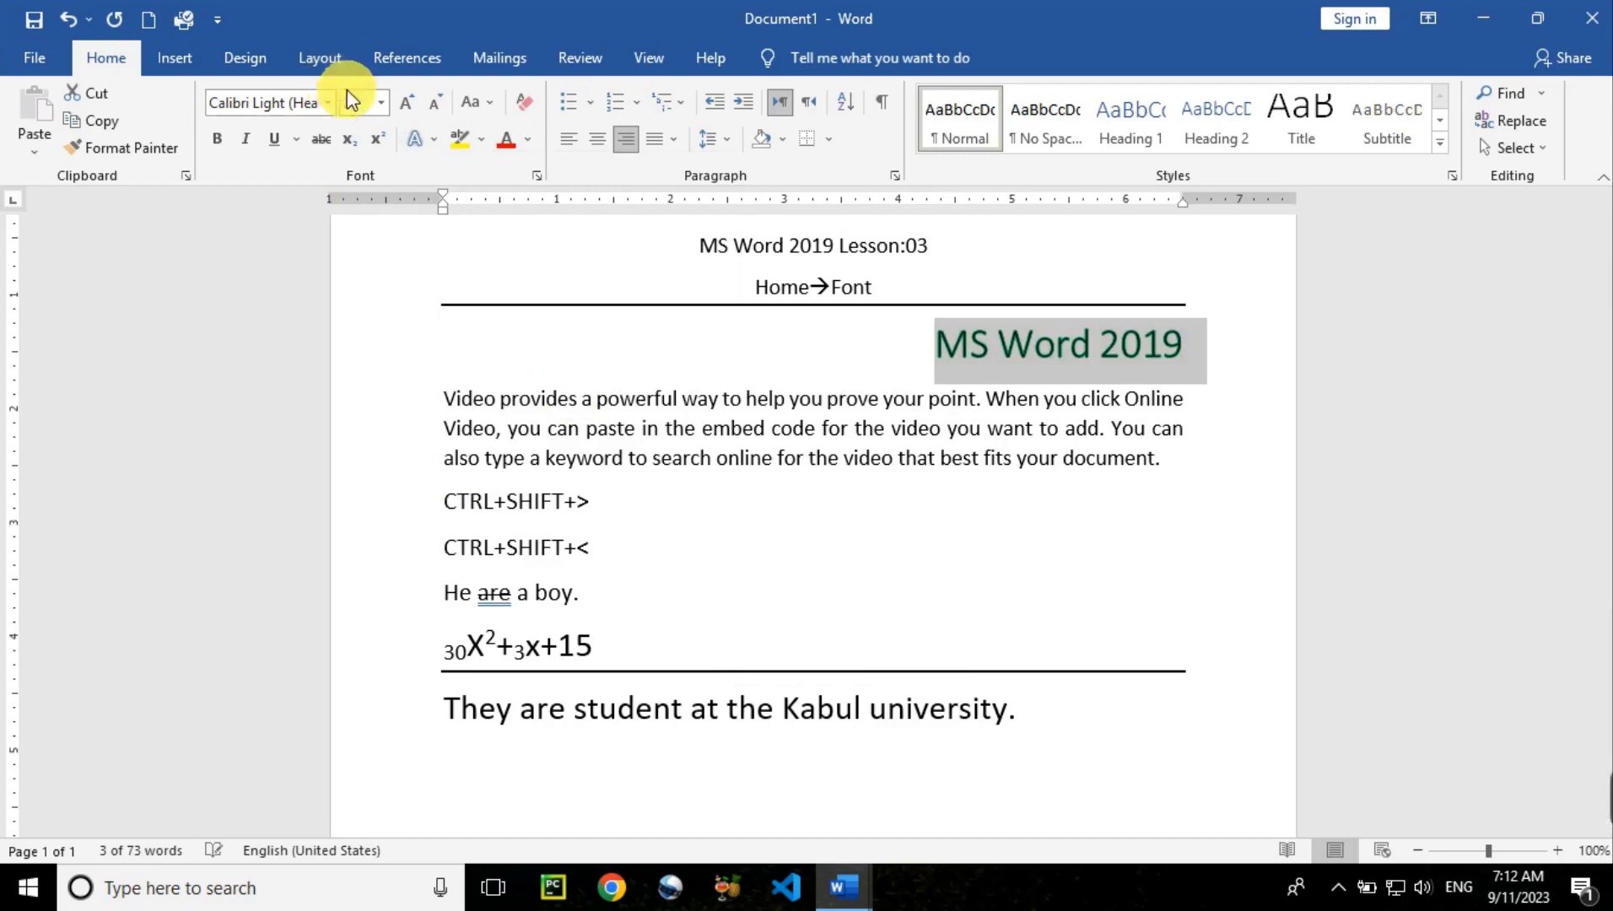
Add the Top Left outer shadow preset to the heading
left_click(426, 142)
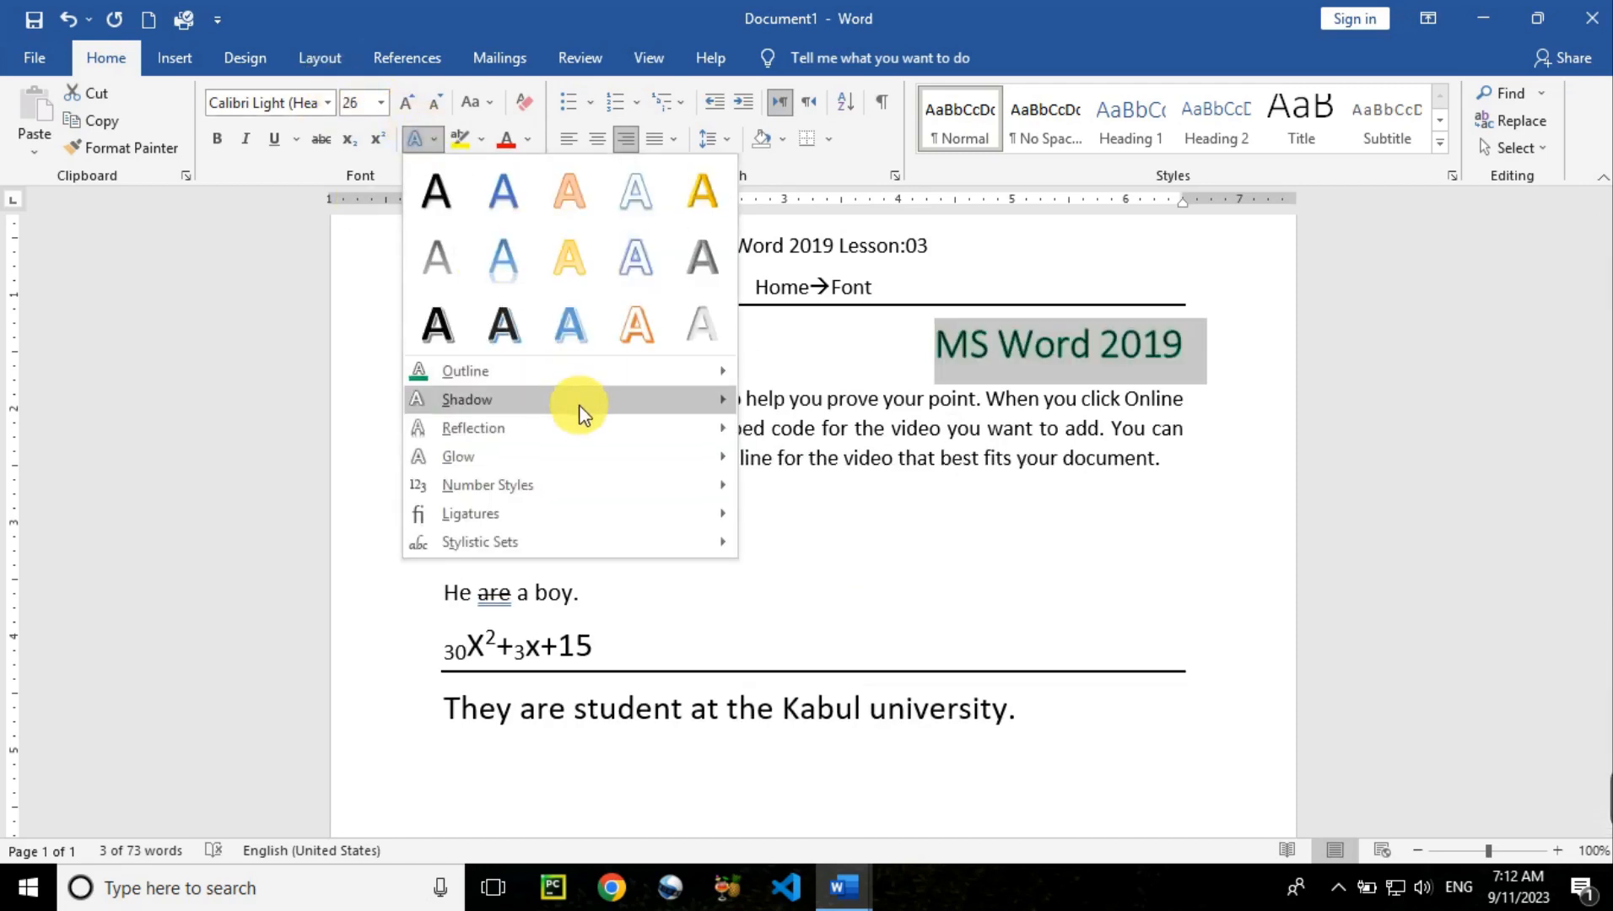
mouse_move(582, 413)
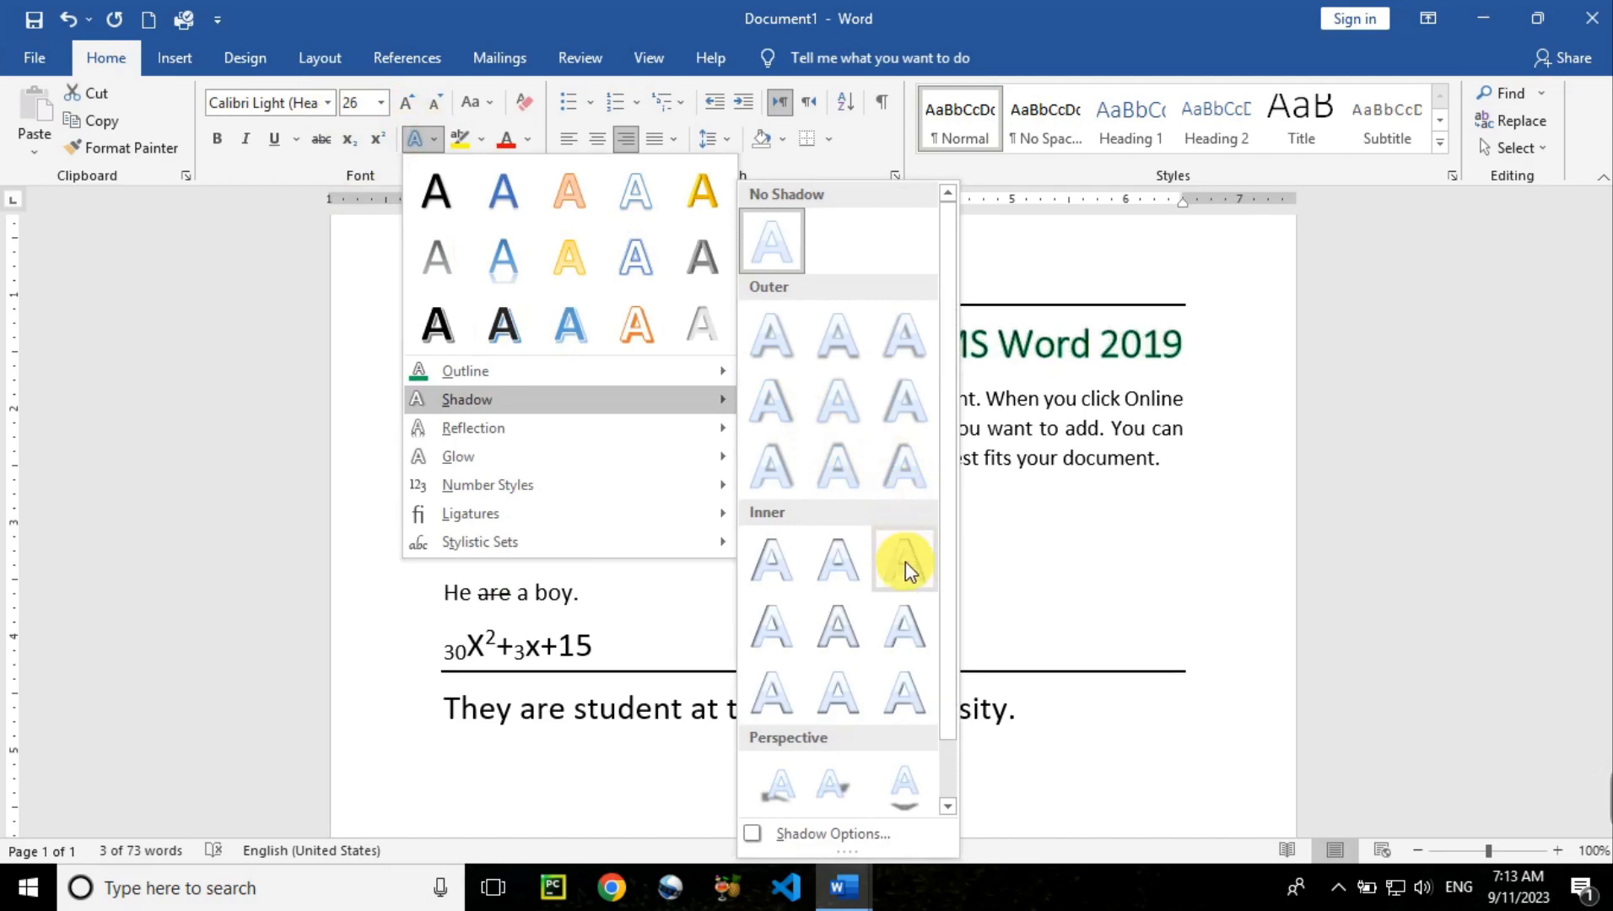
left_click(903, 467)
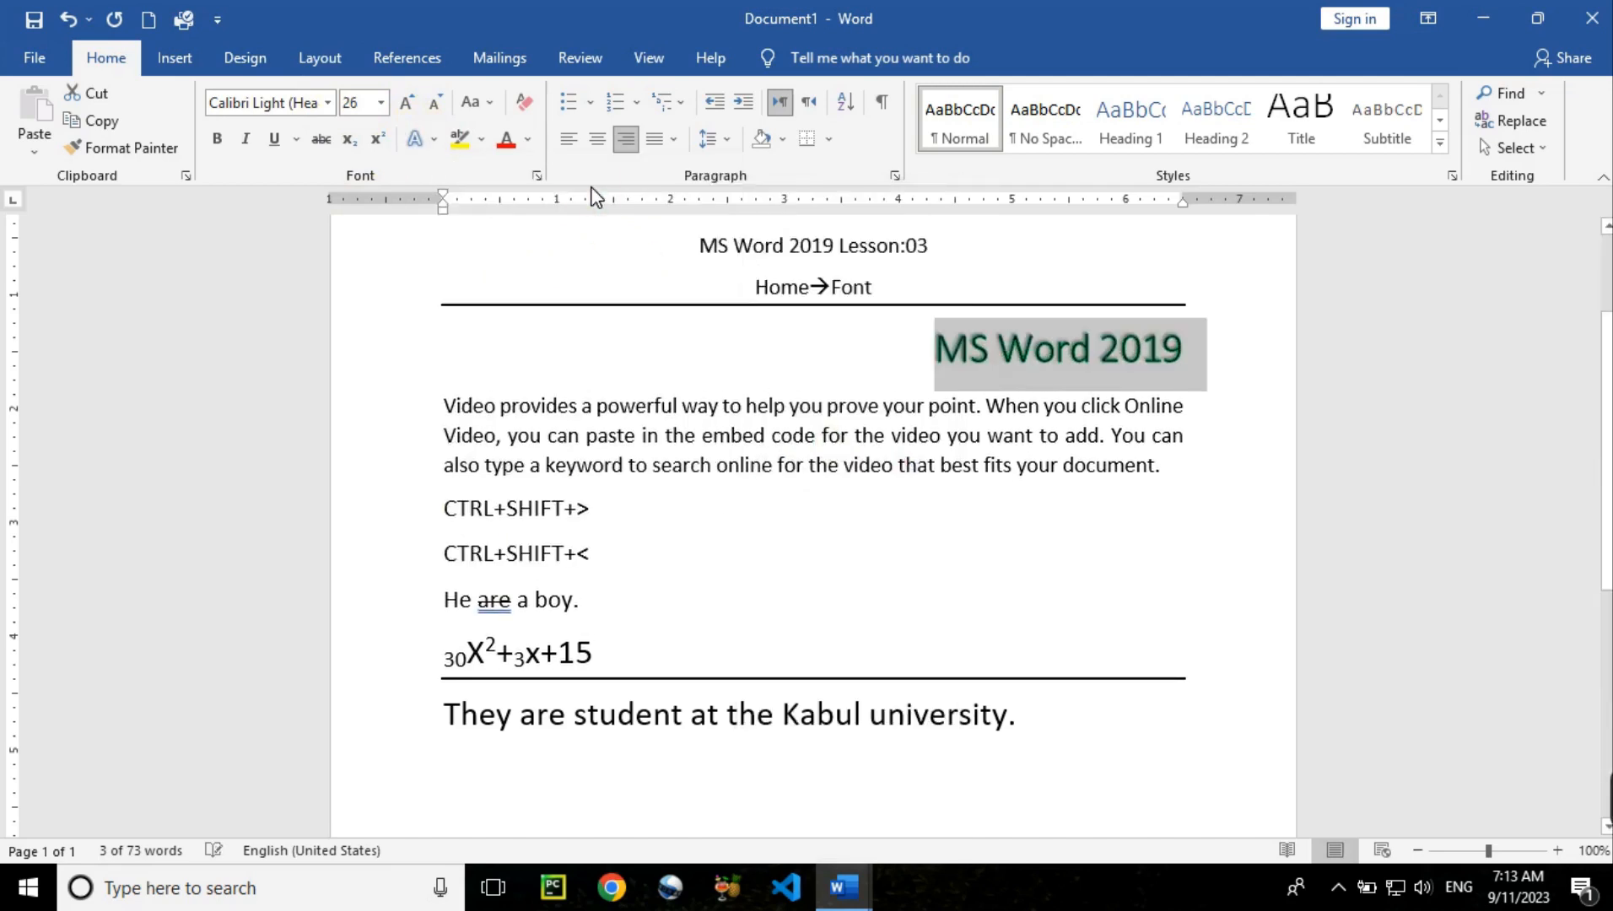
Apply a blue glow variation from Text Effects to the MS Word 2019 heading
left_click(432, 138)
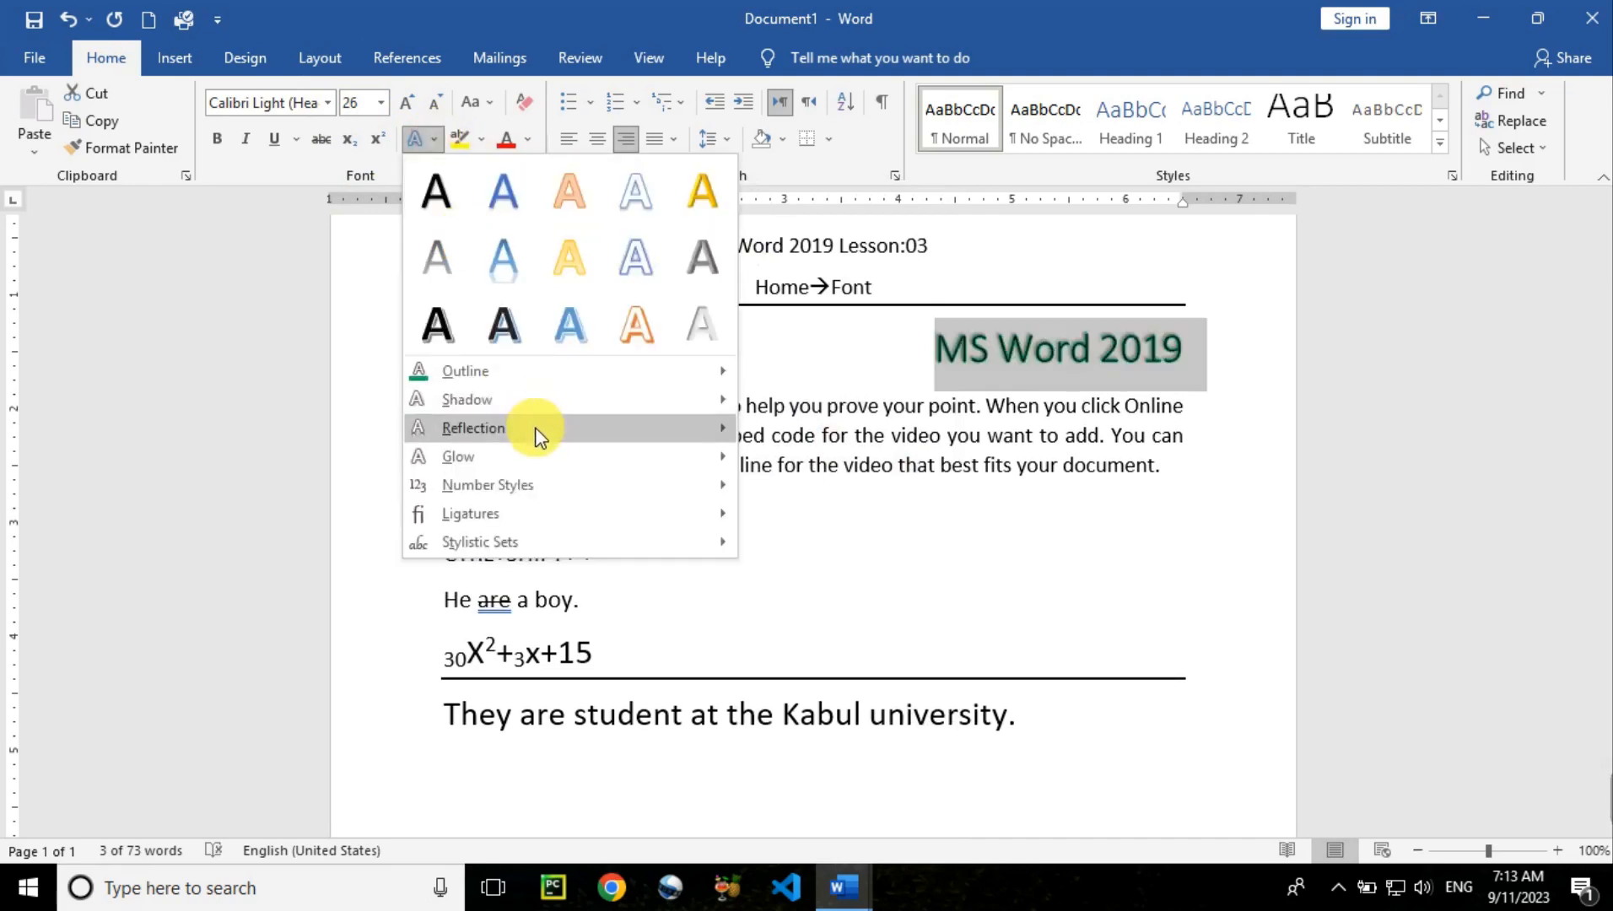
mouse_move(537, 436)
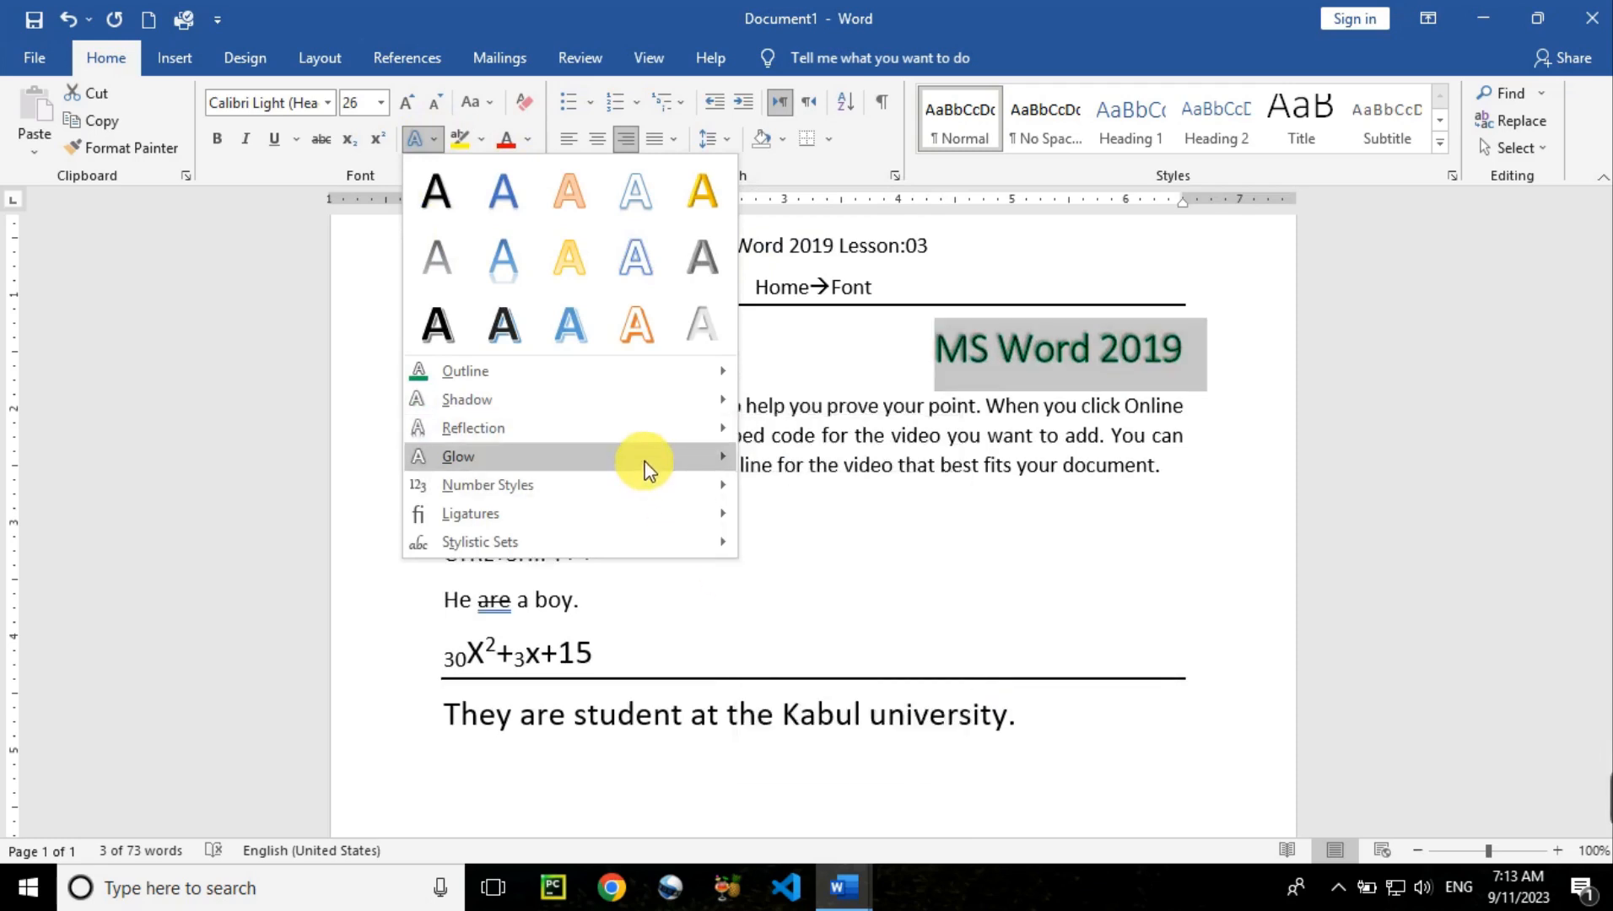
mouse_move(643, 469)
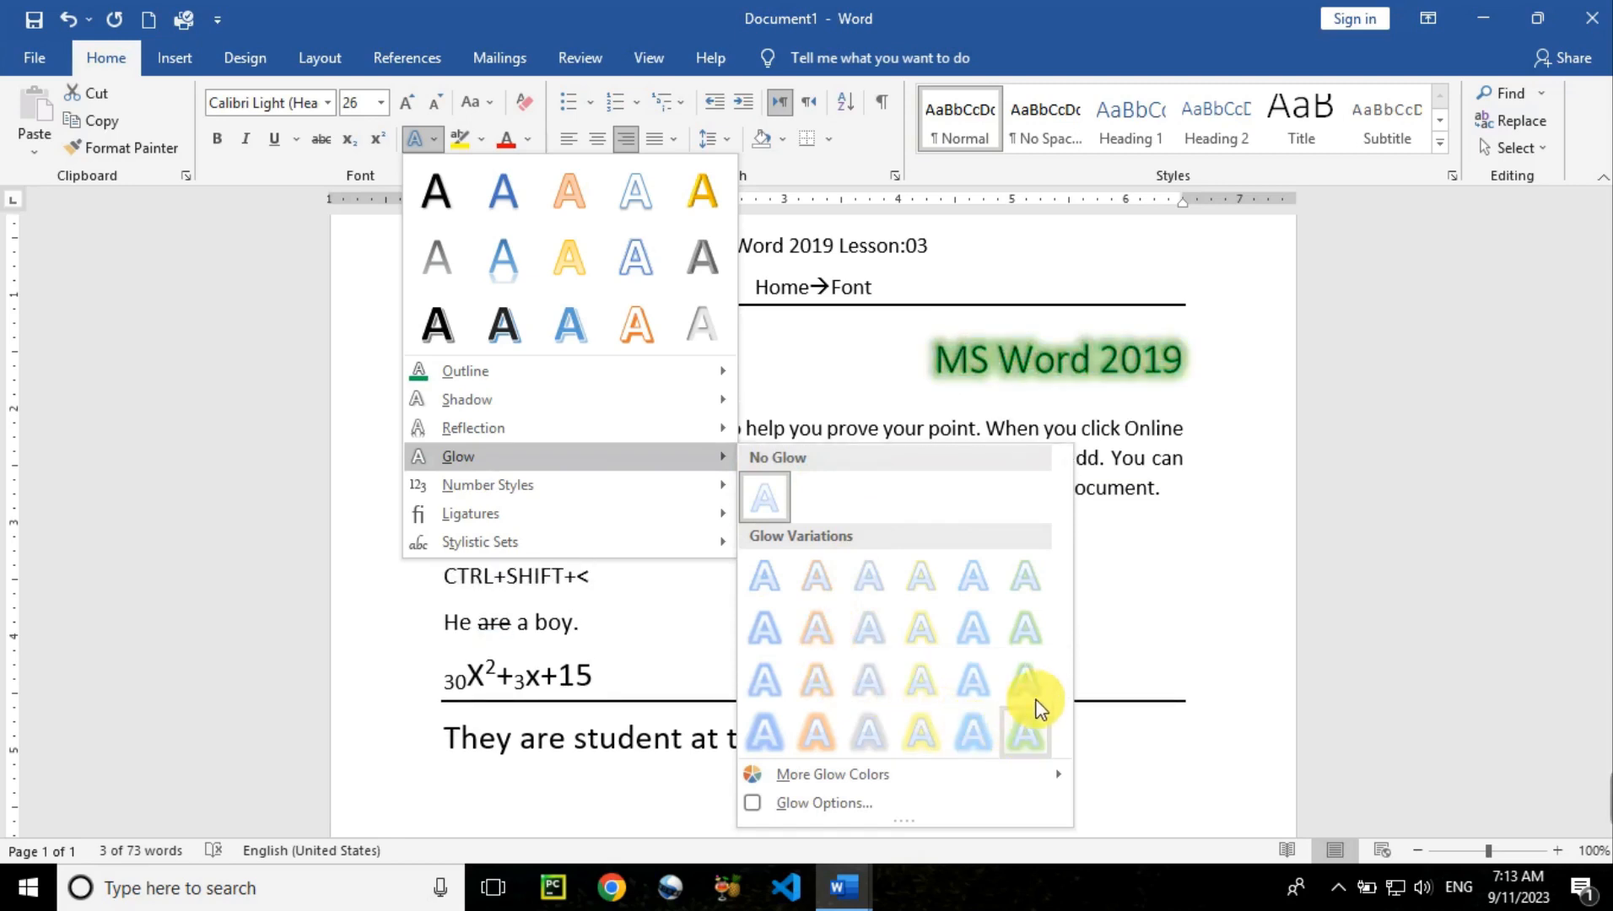
left_click(979, 736)
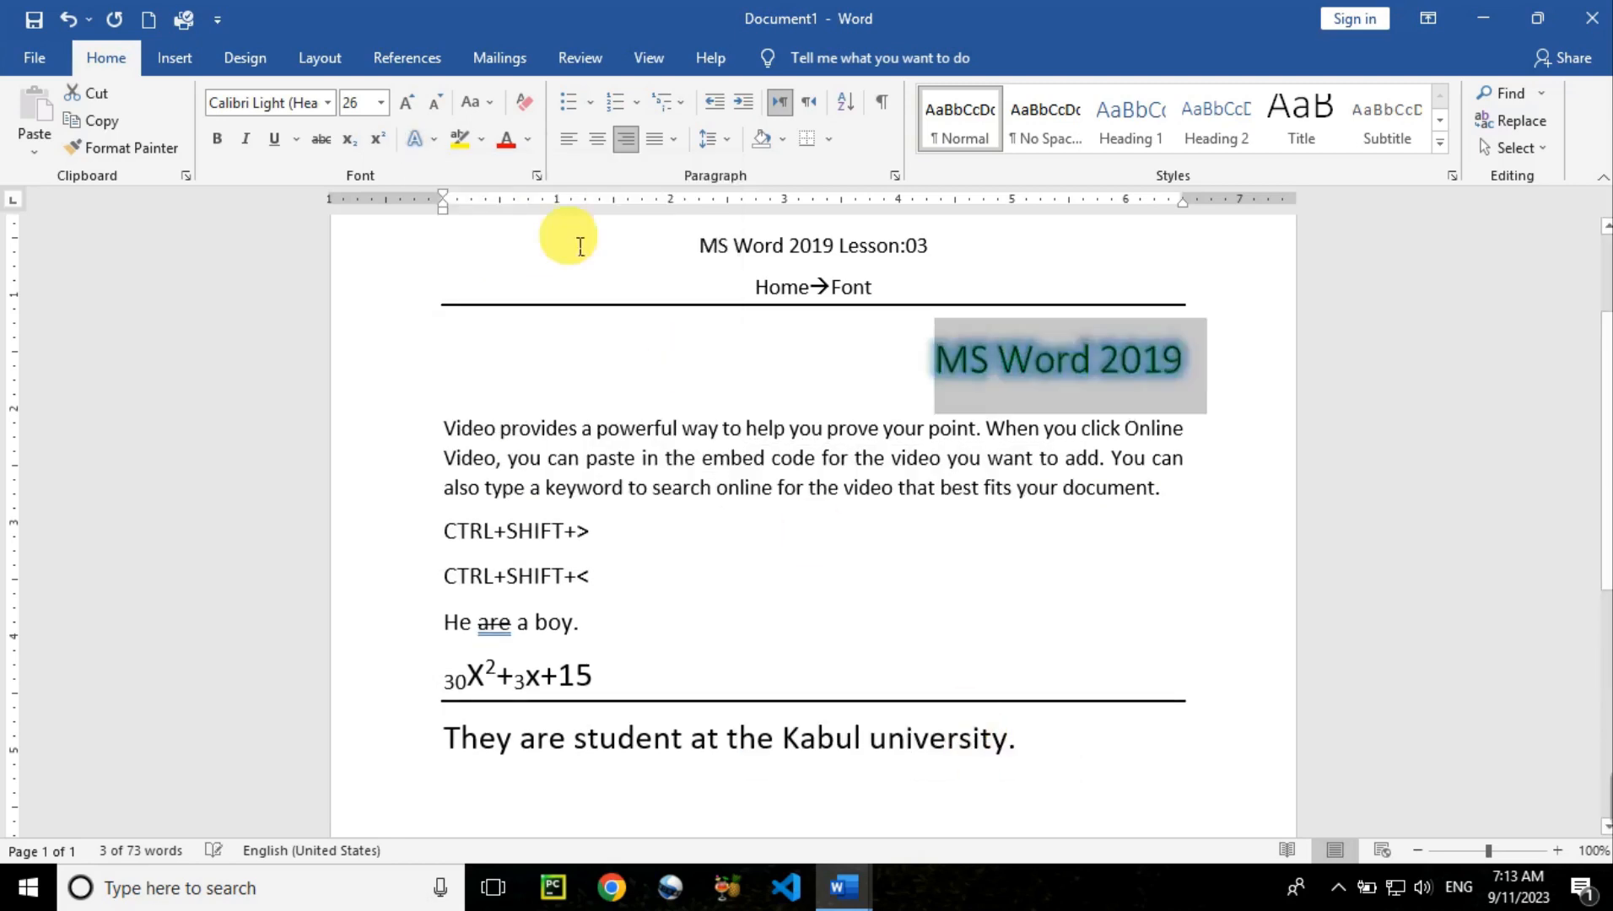
left_click(432, 144)
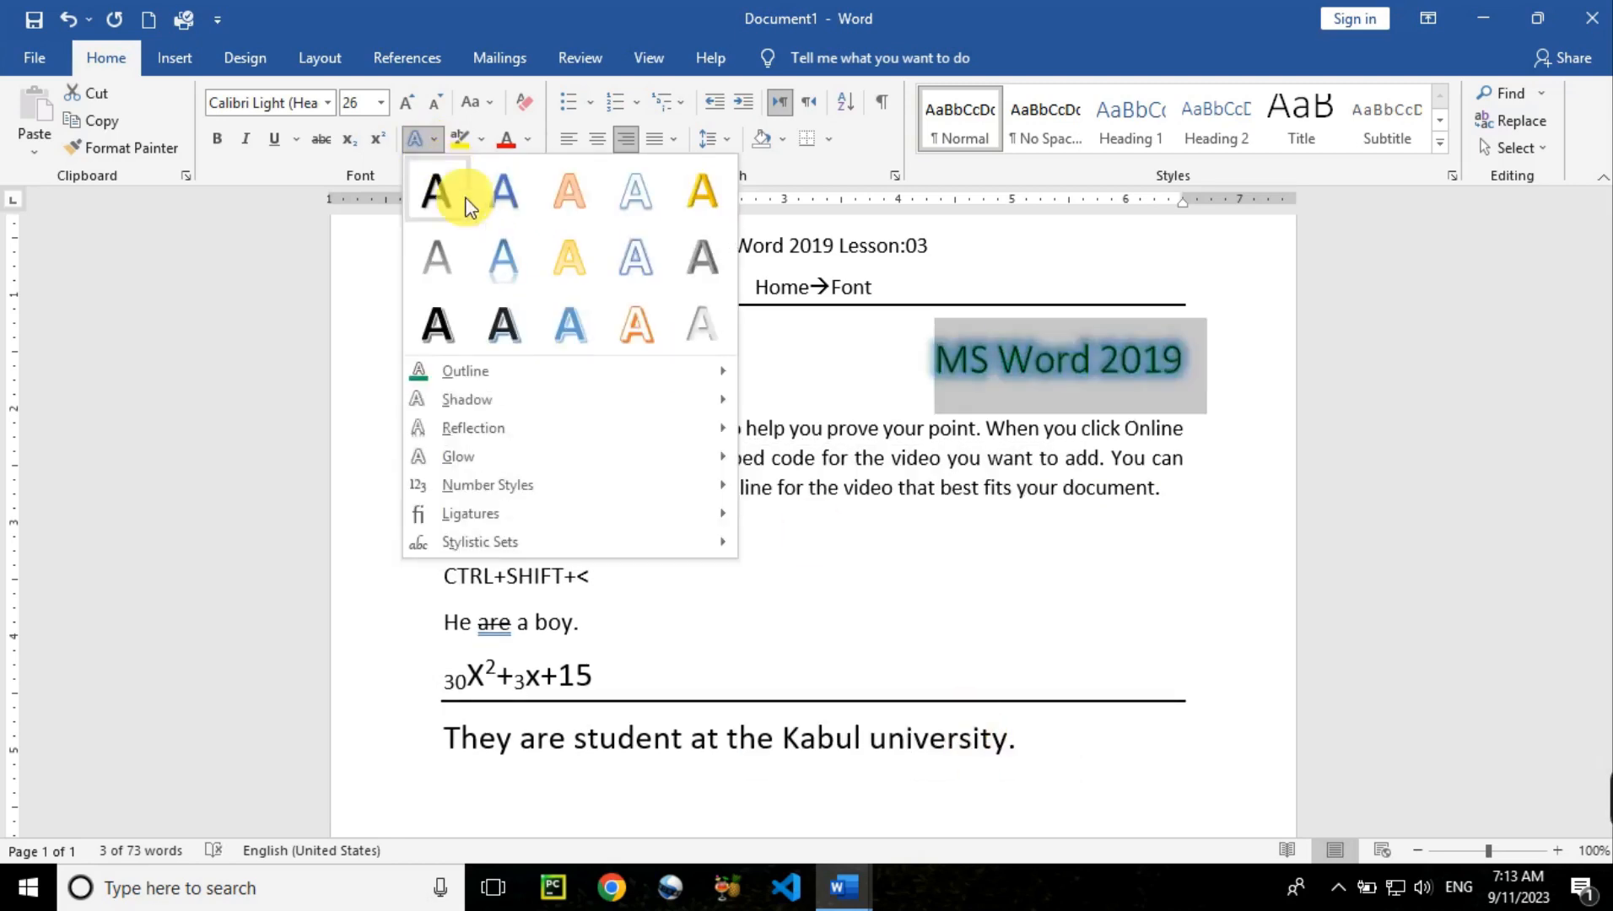
mouse_move(586, 500)
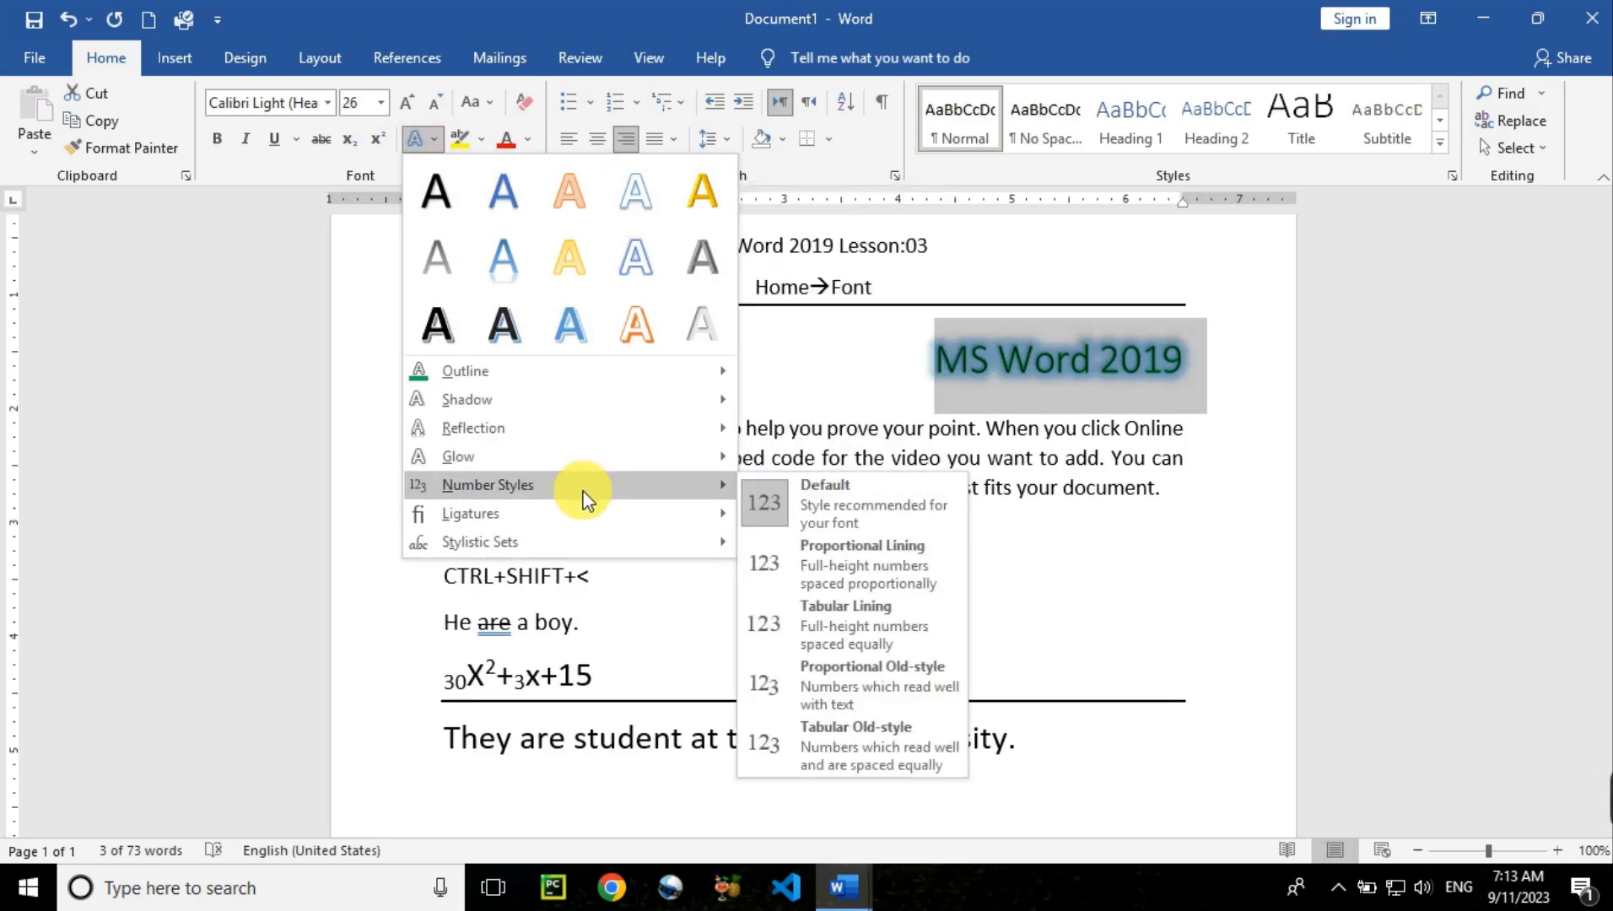
left_click(1134, 770)
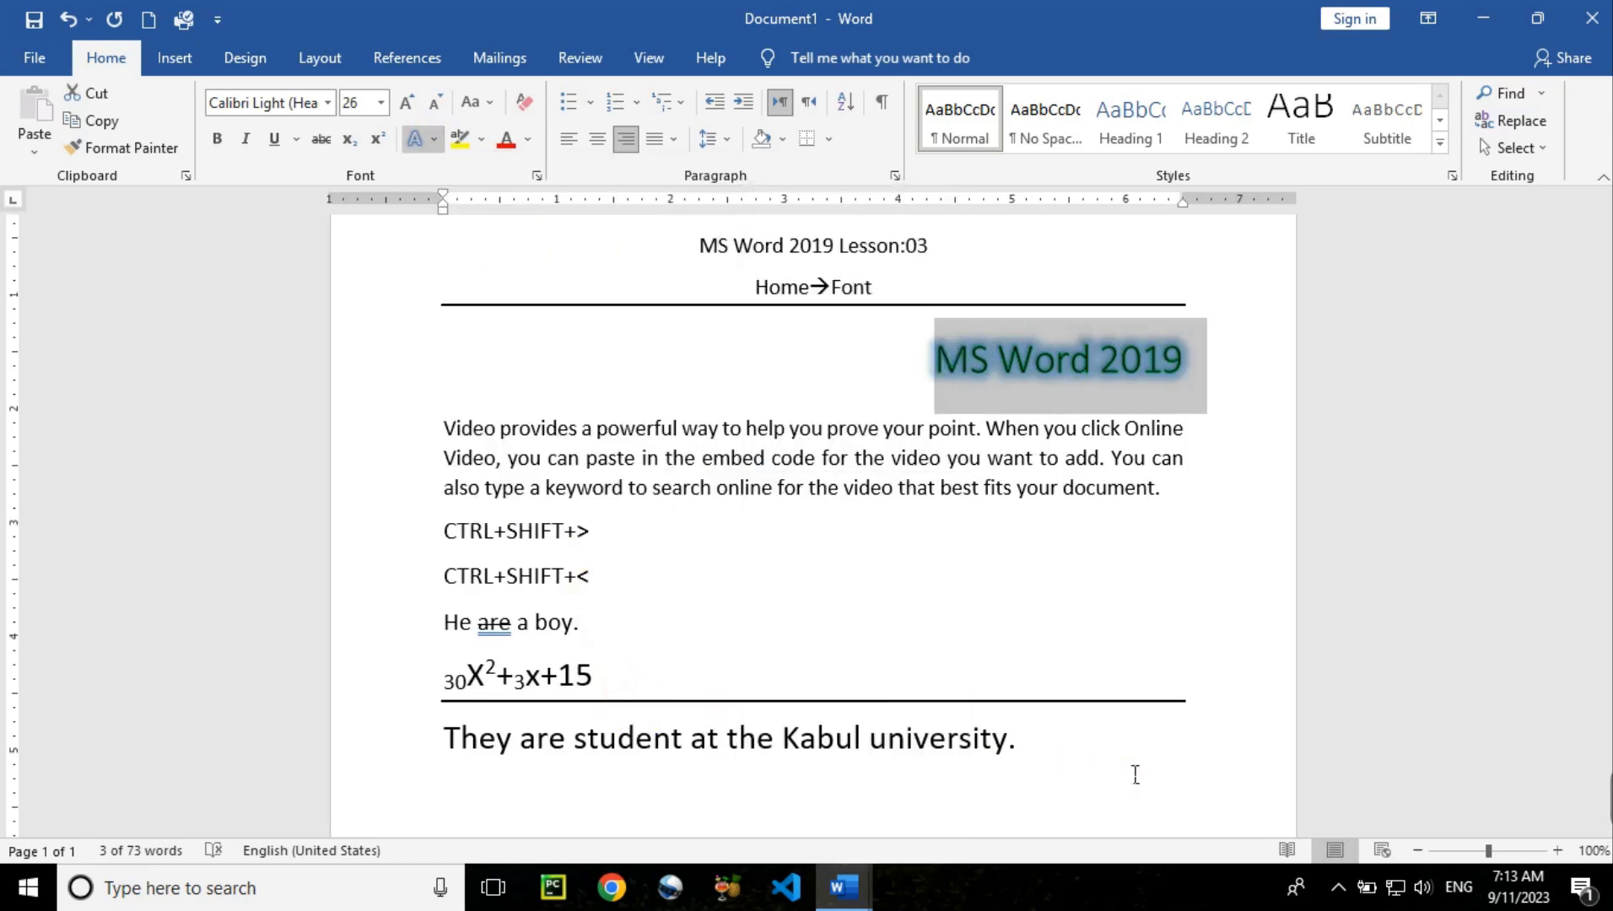
Insert a phone number line above the Video provides paragraph, 24 pt and right-aligned
key("Right")
key("Return")
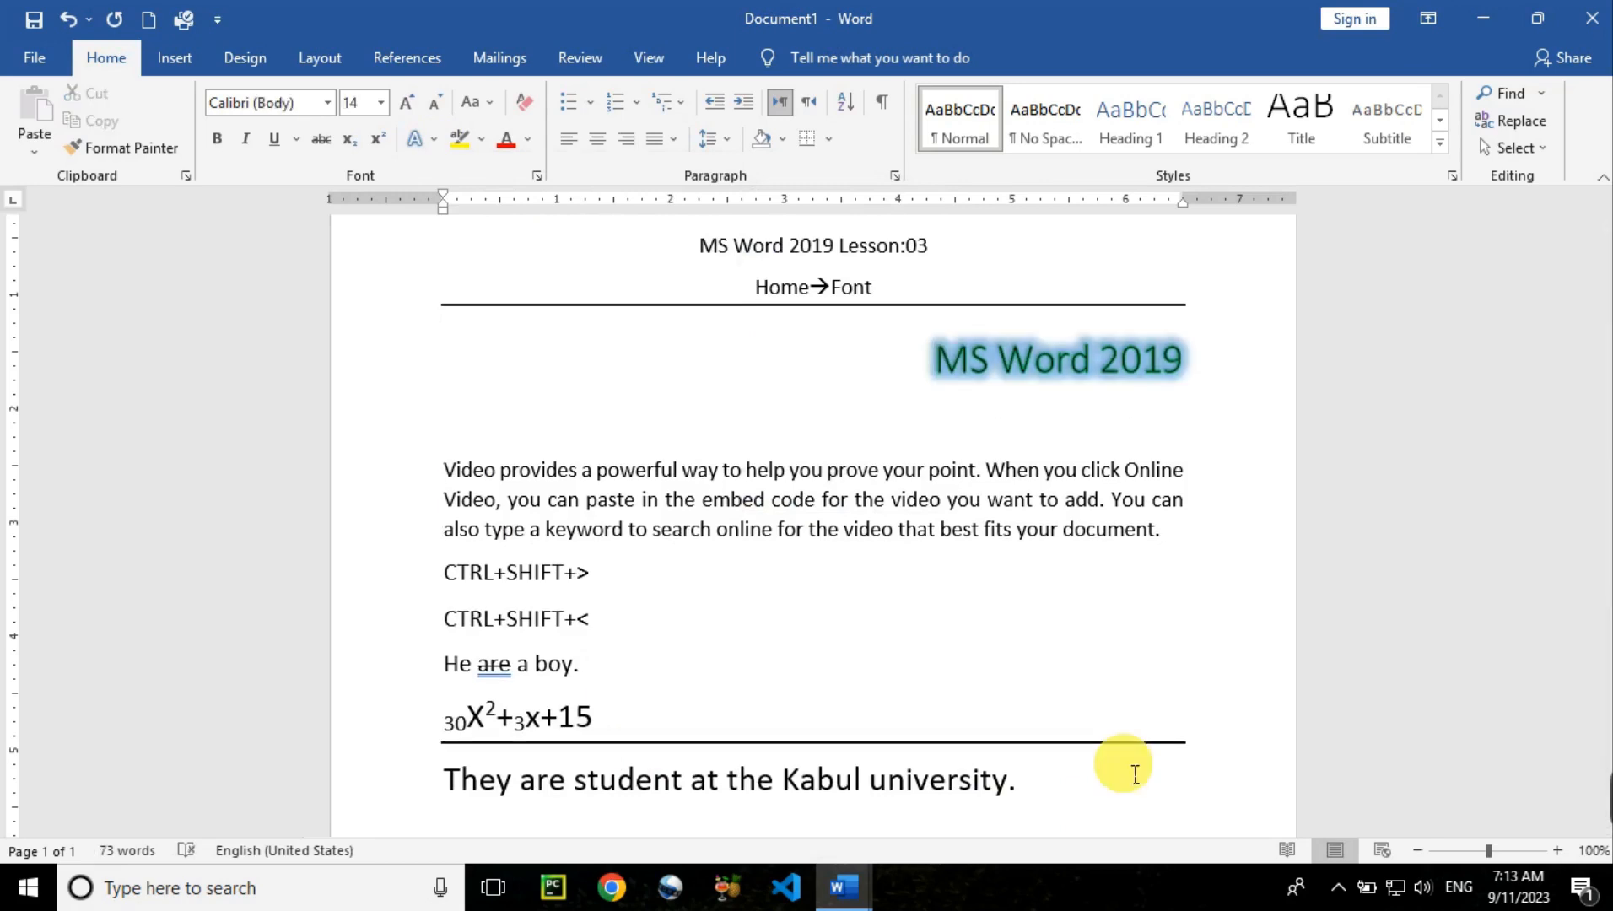
key("Up")
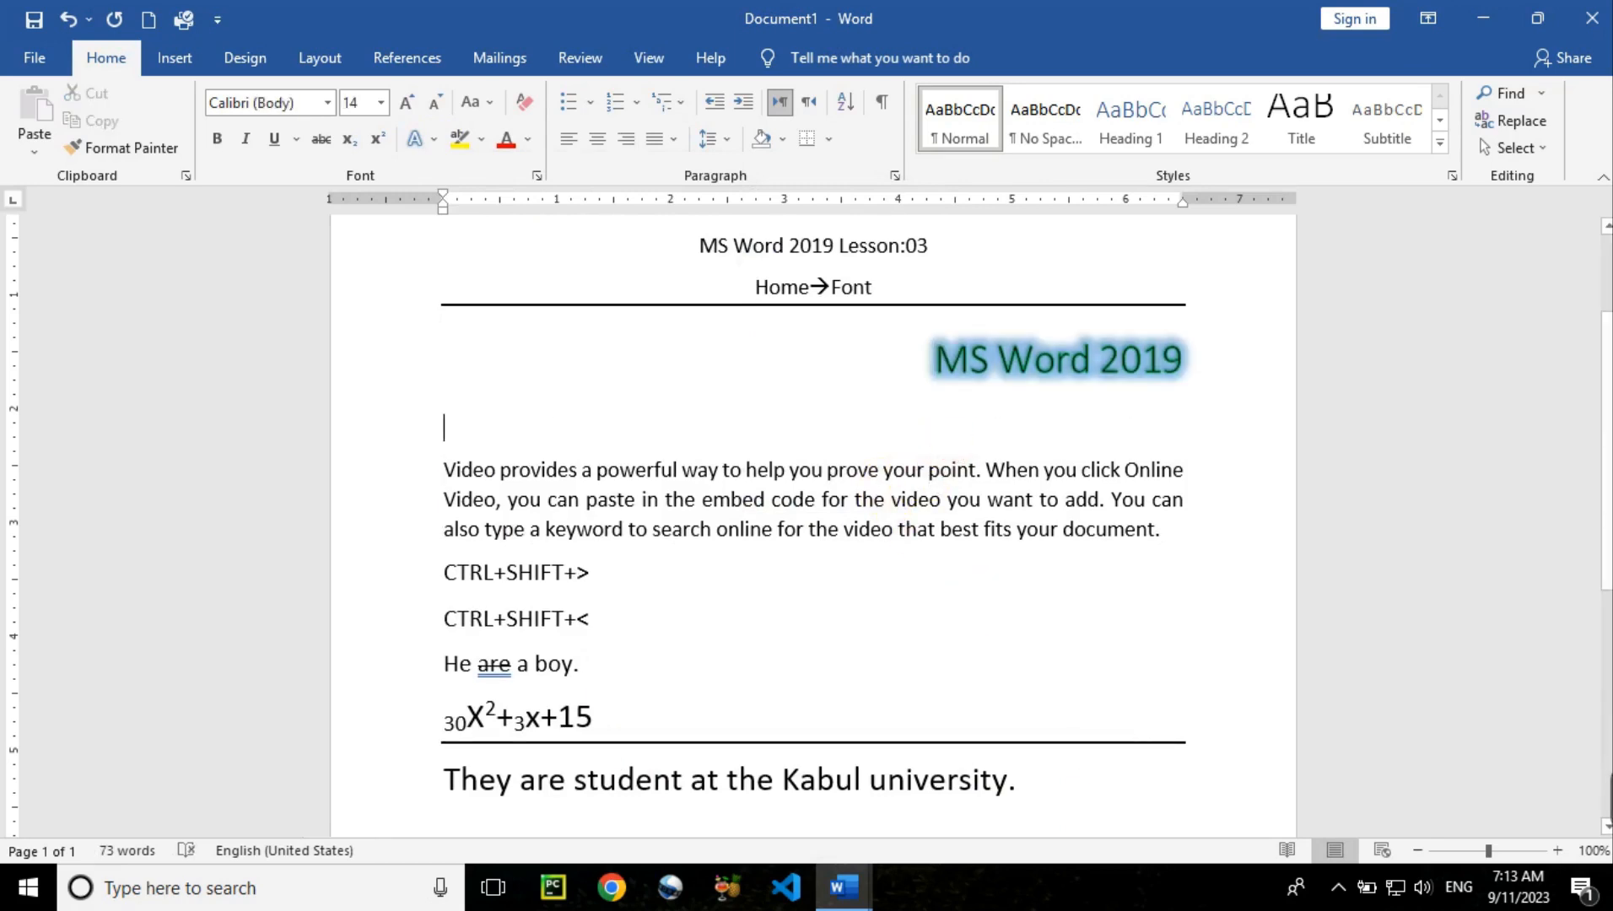
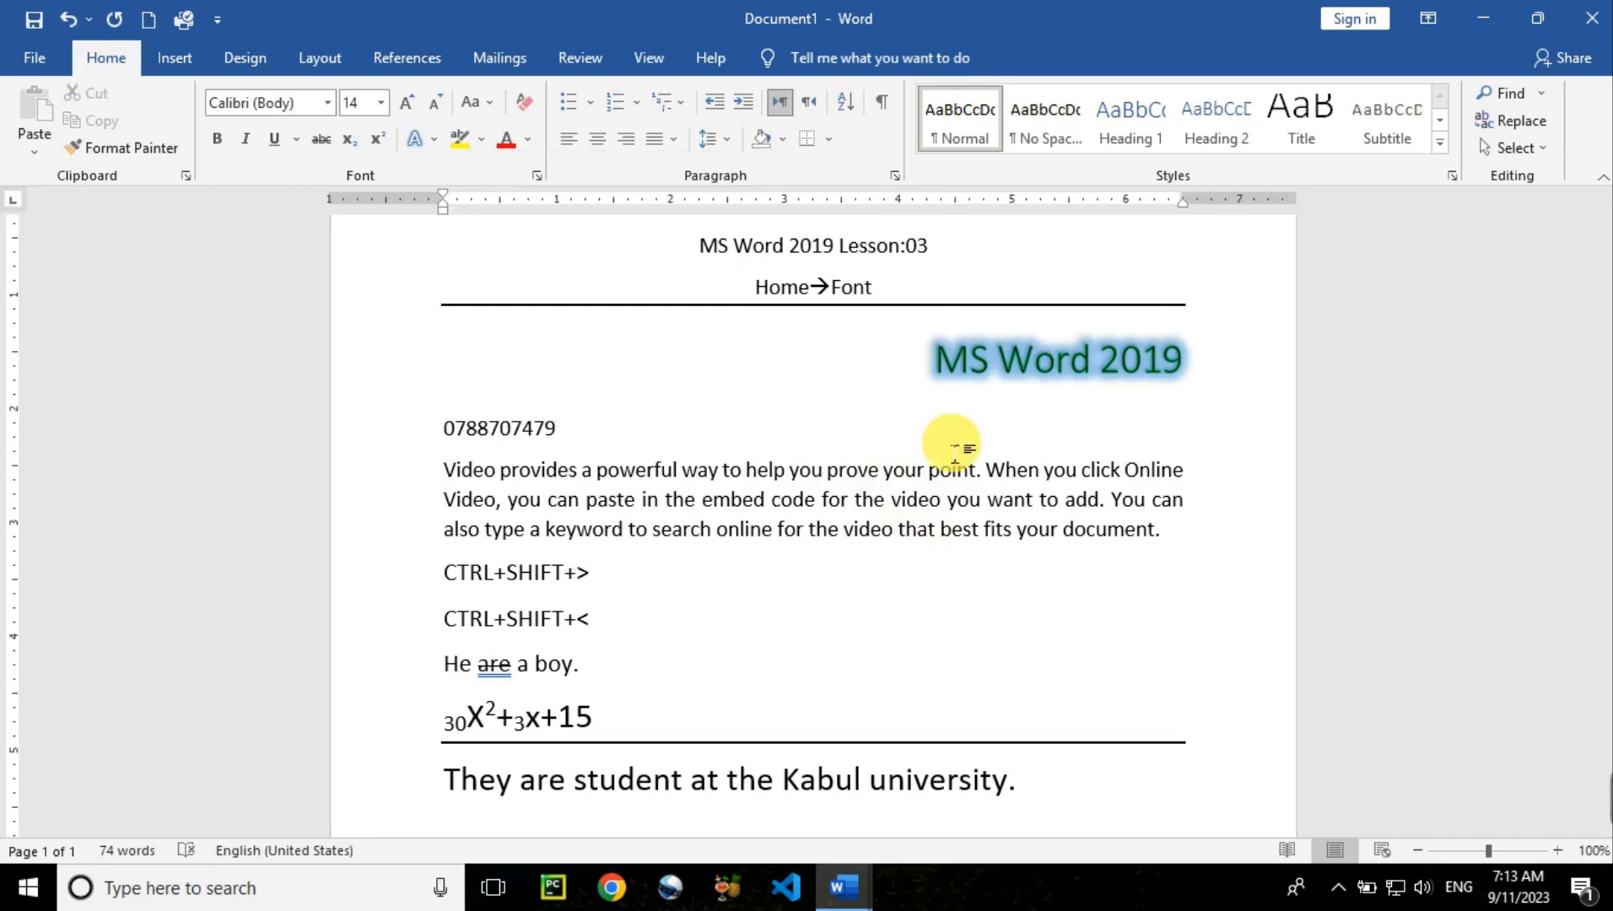
key("ctrl+e")
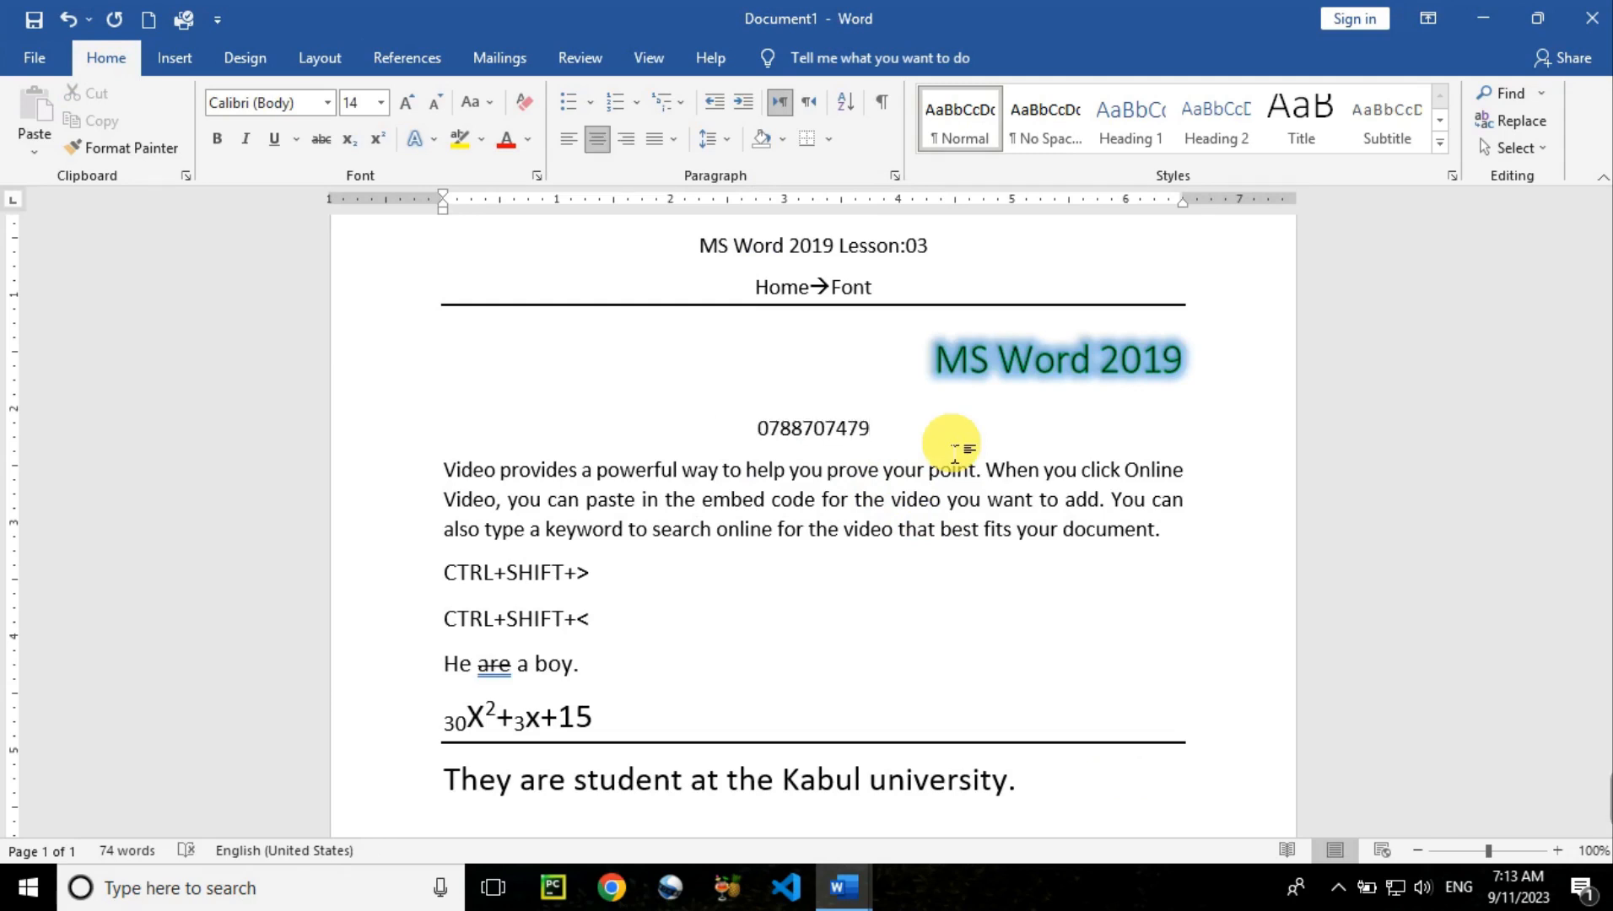
triple_click(951, 443)
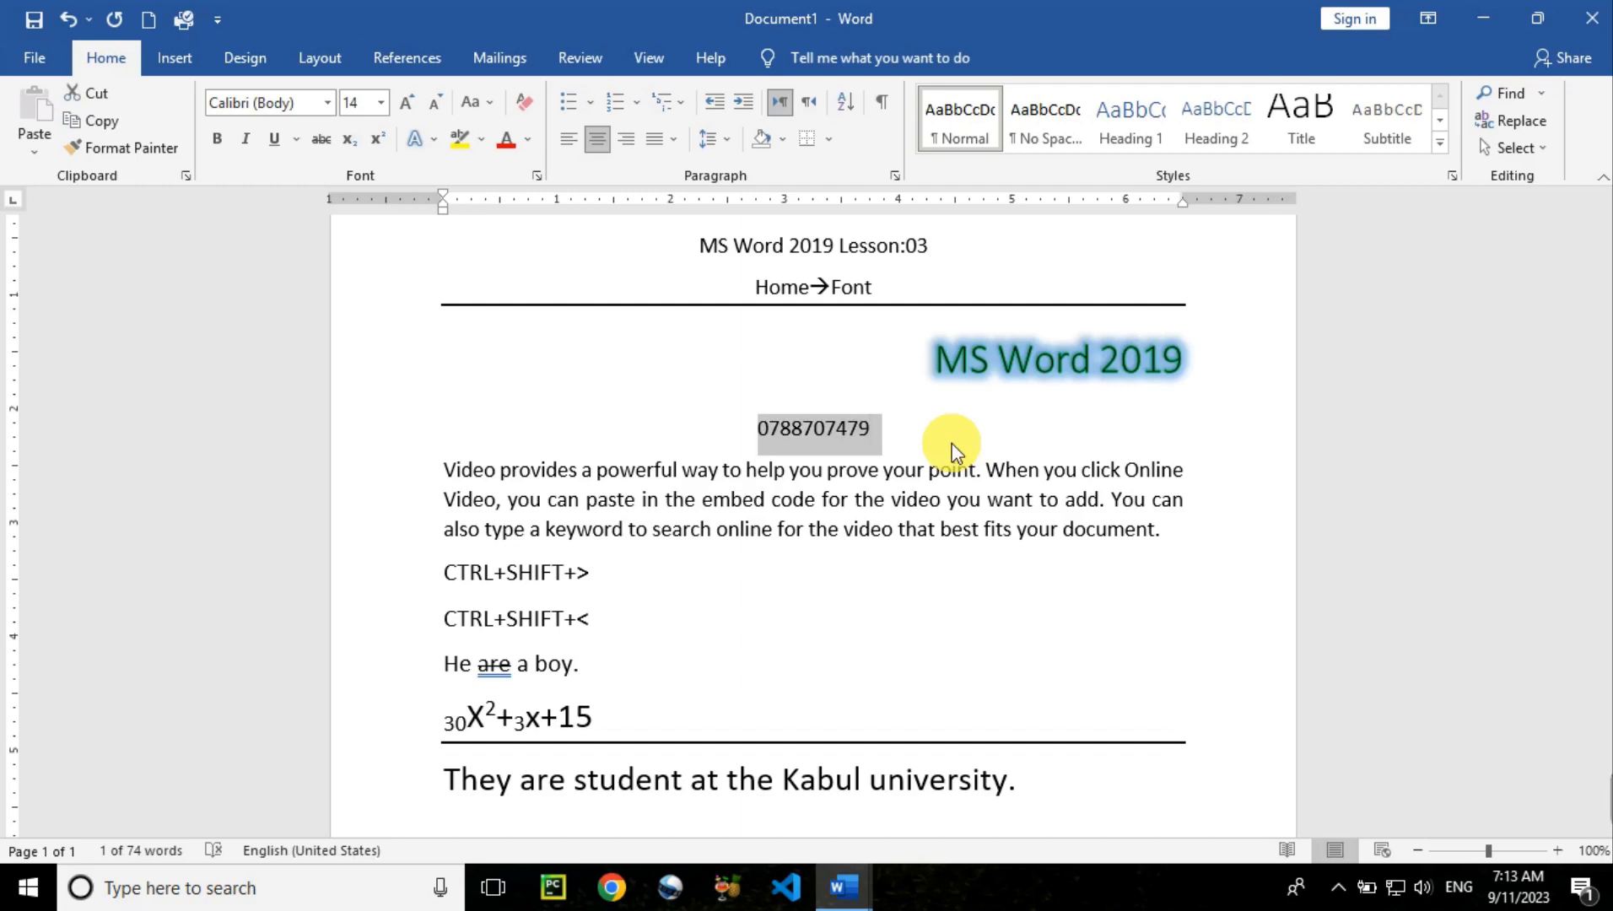
key("ctrl+shift+period")
key("ctrl+shift+period")
key("ctrl+shift+period")
key("ctrl+shift+period")
key("ctrl+shift+period")
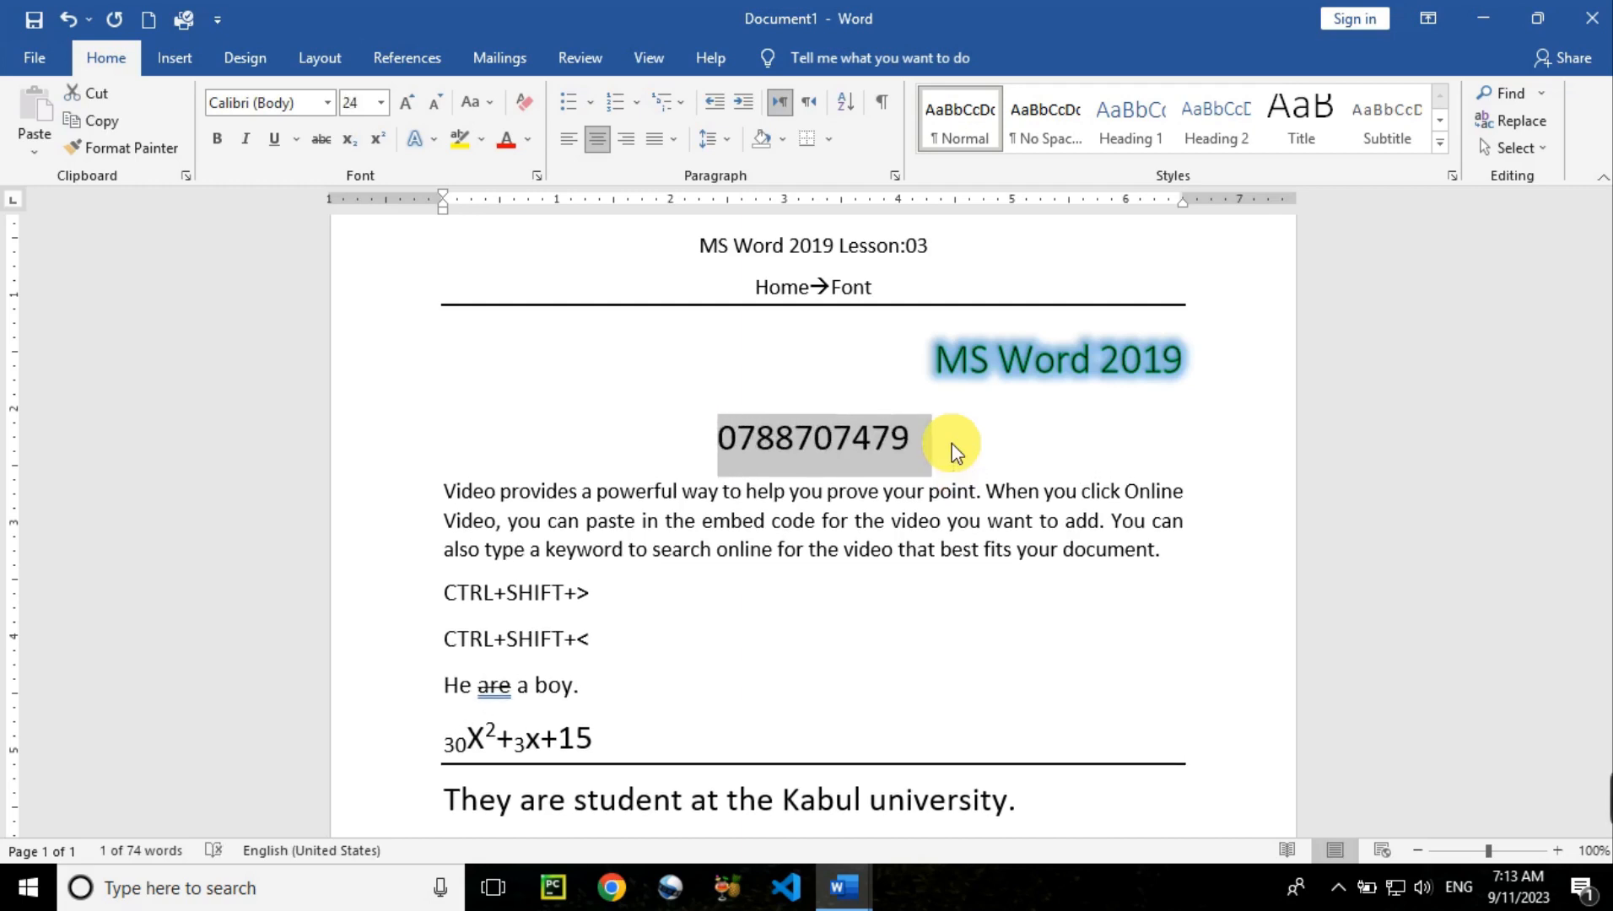
key("ctrl+r")
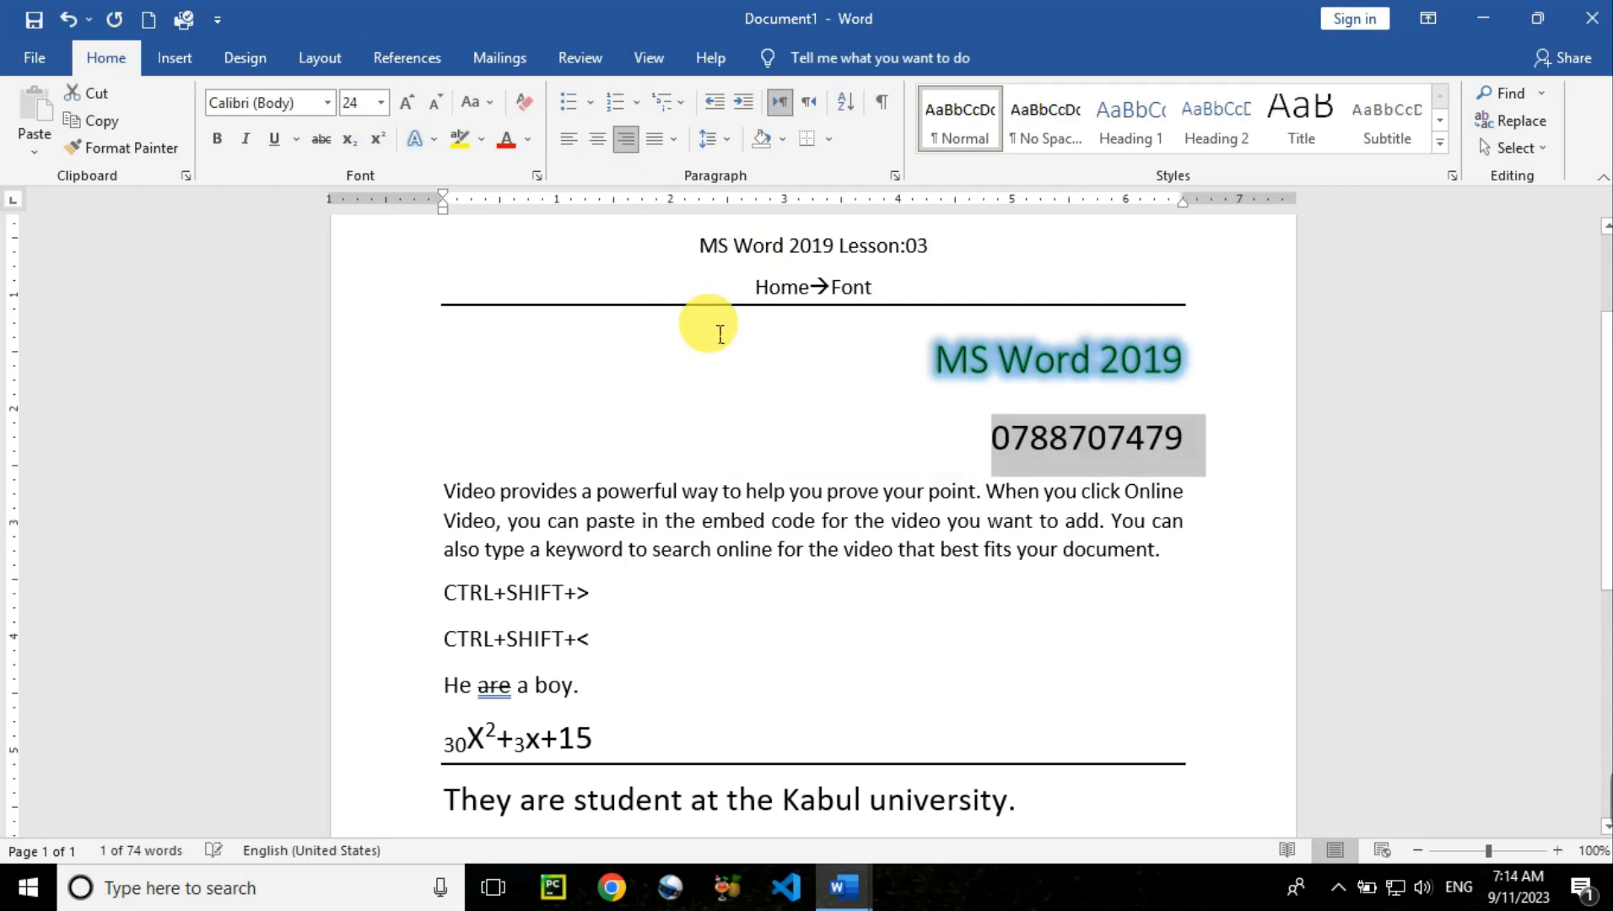
Switch the phone number to proportional old-style numerals
left_click(434, 140)
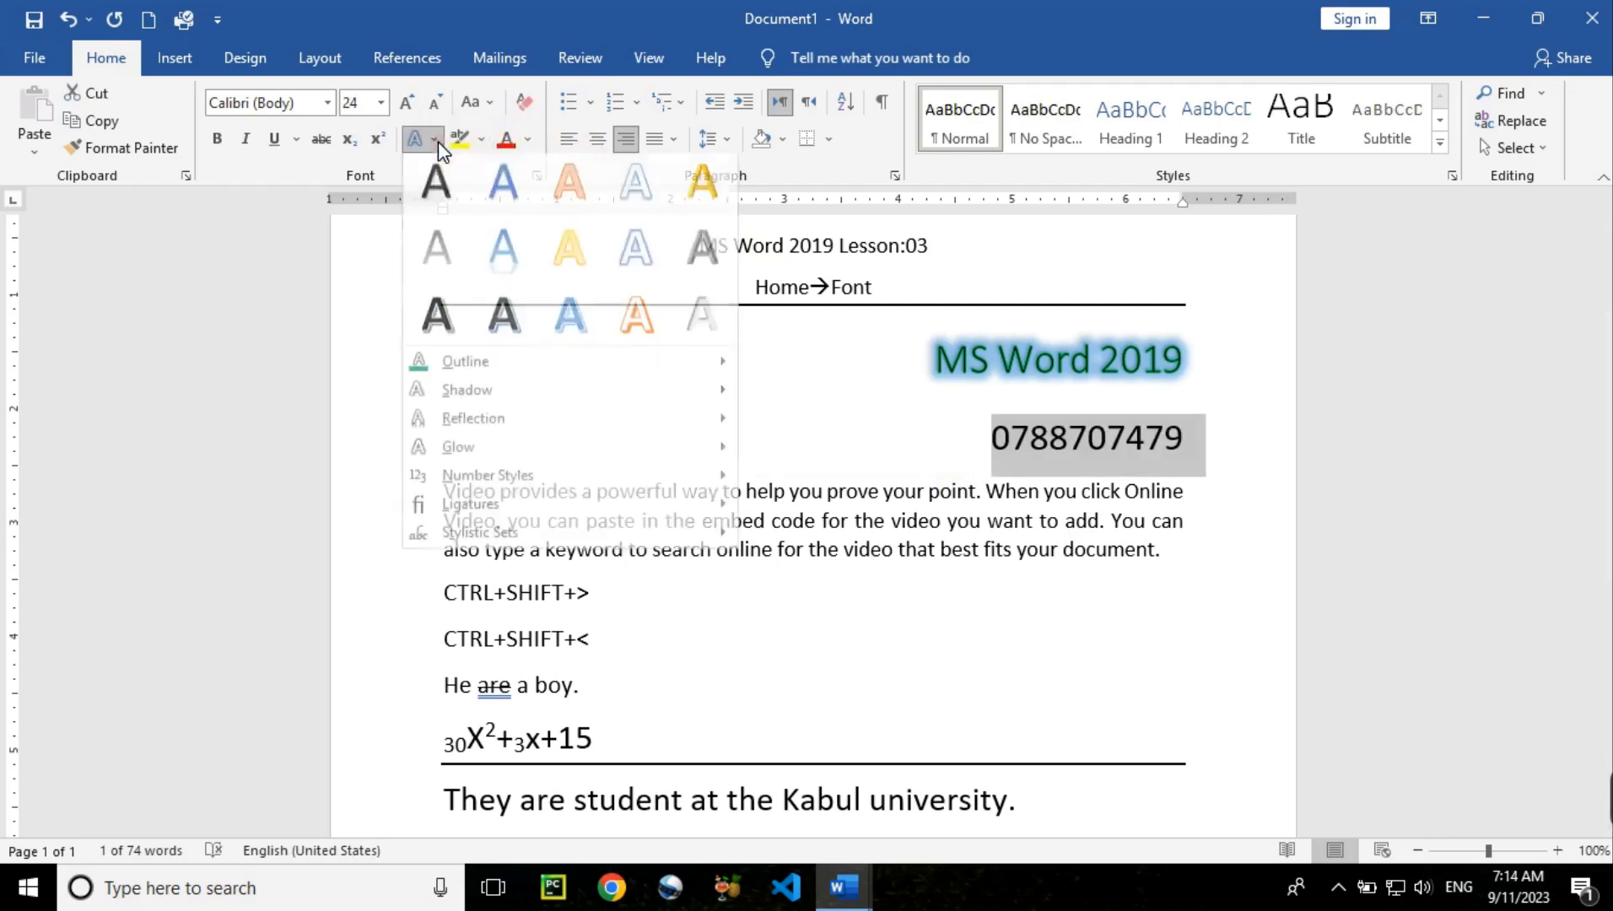
mouse_move(565, 484)
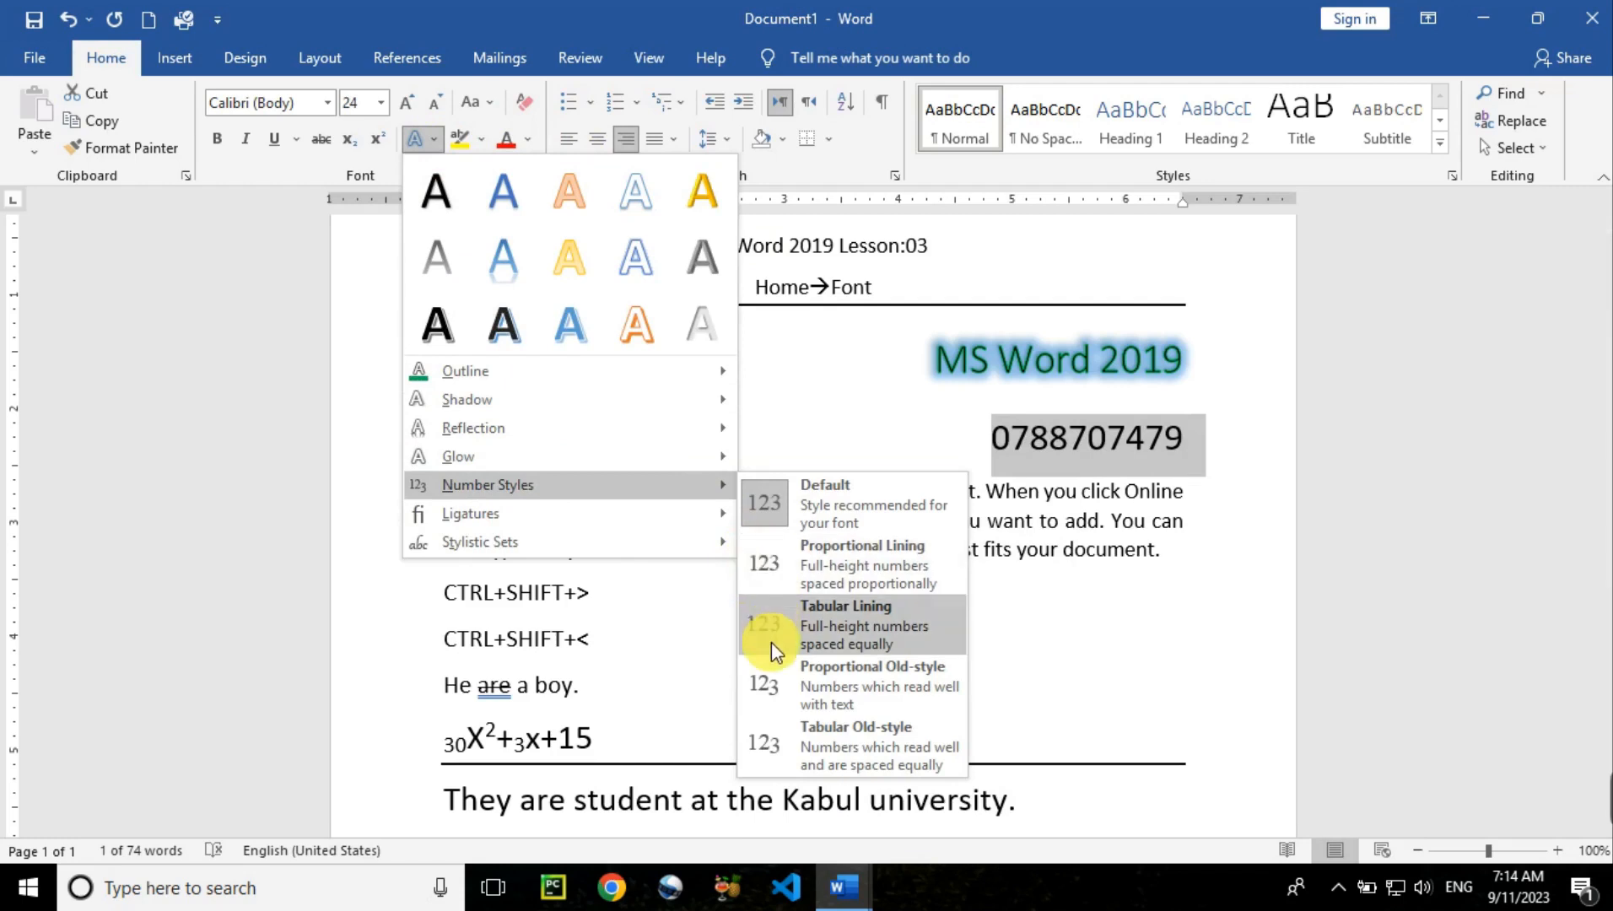
left_click(771, 683)
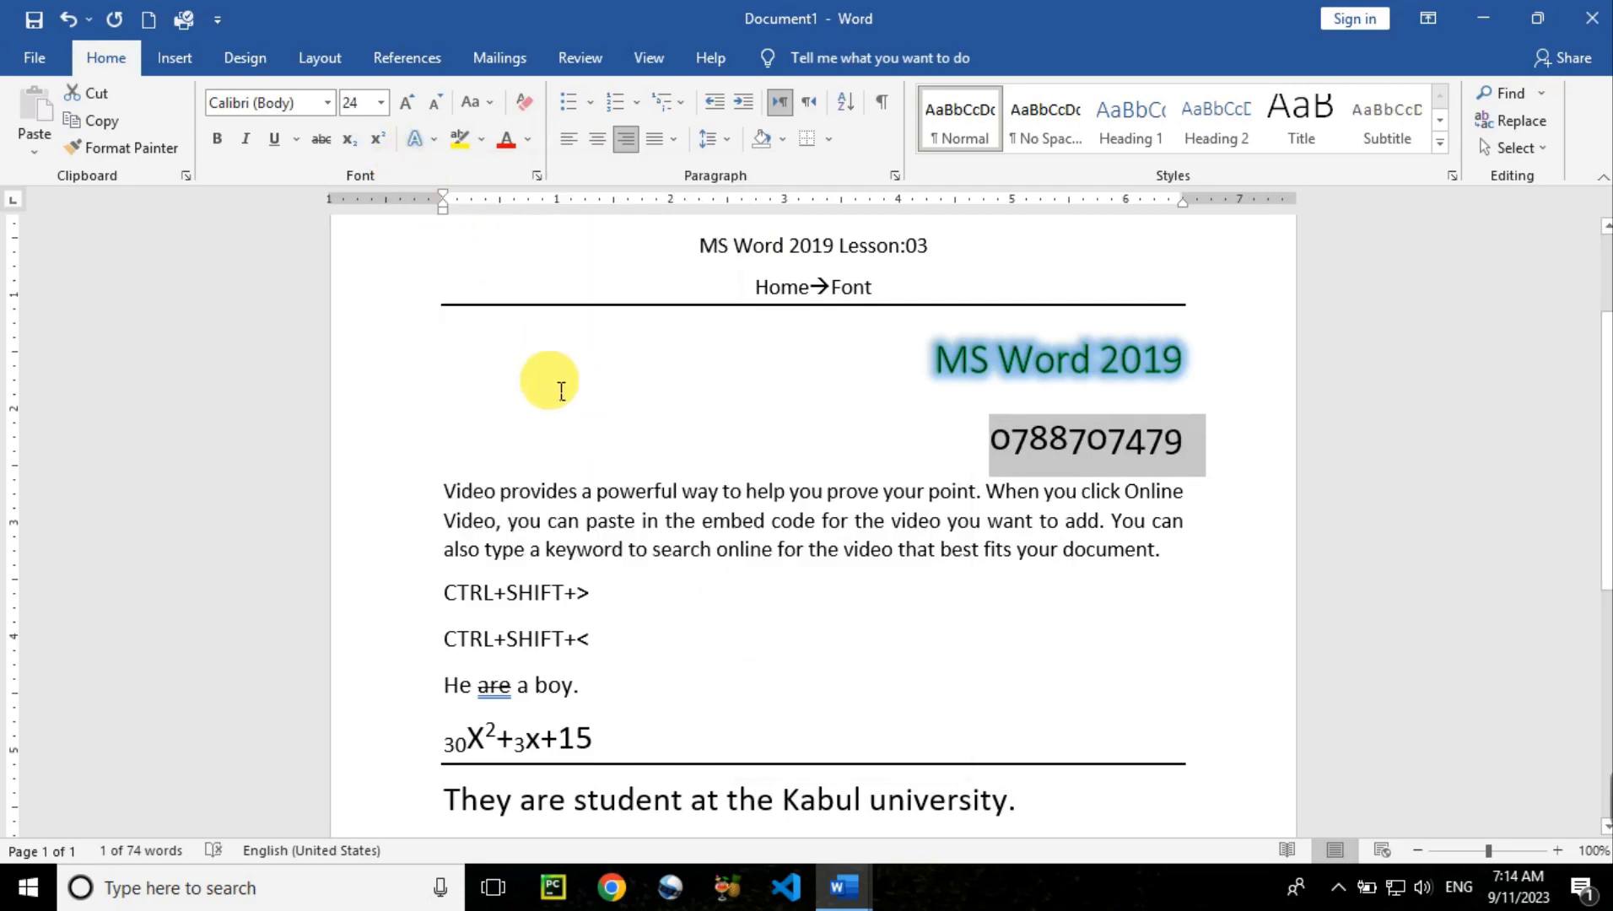
left_click(435, 148)
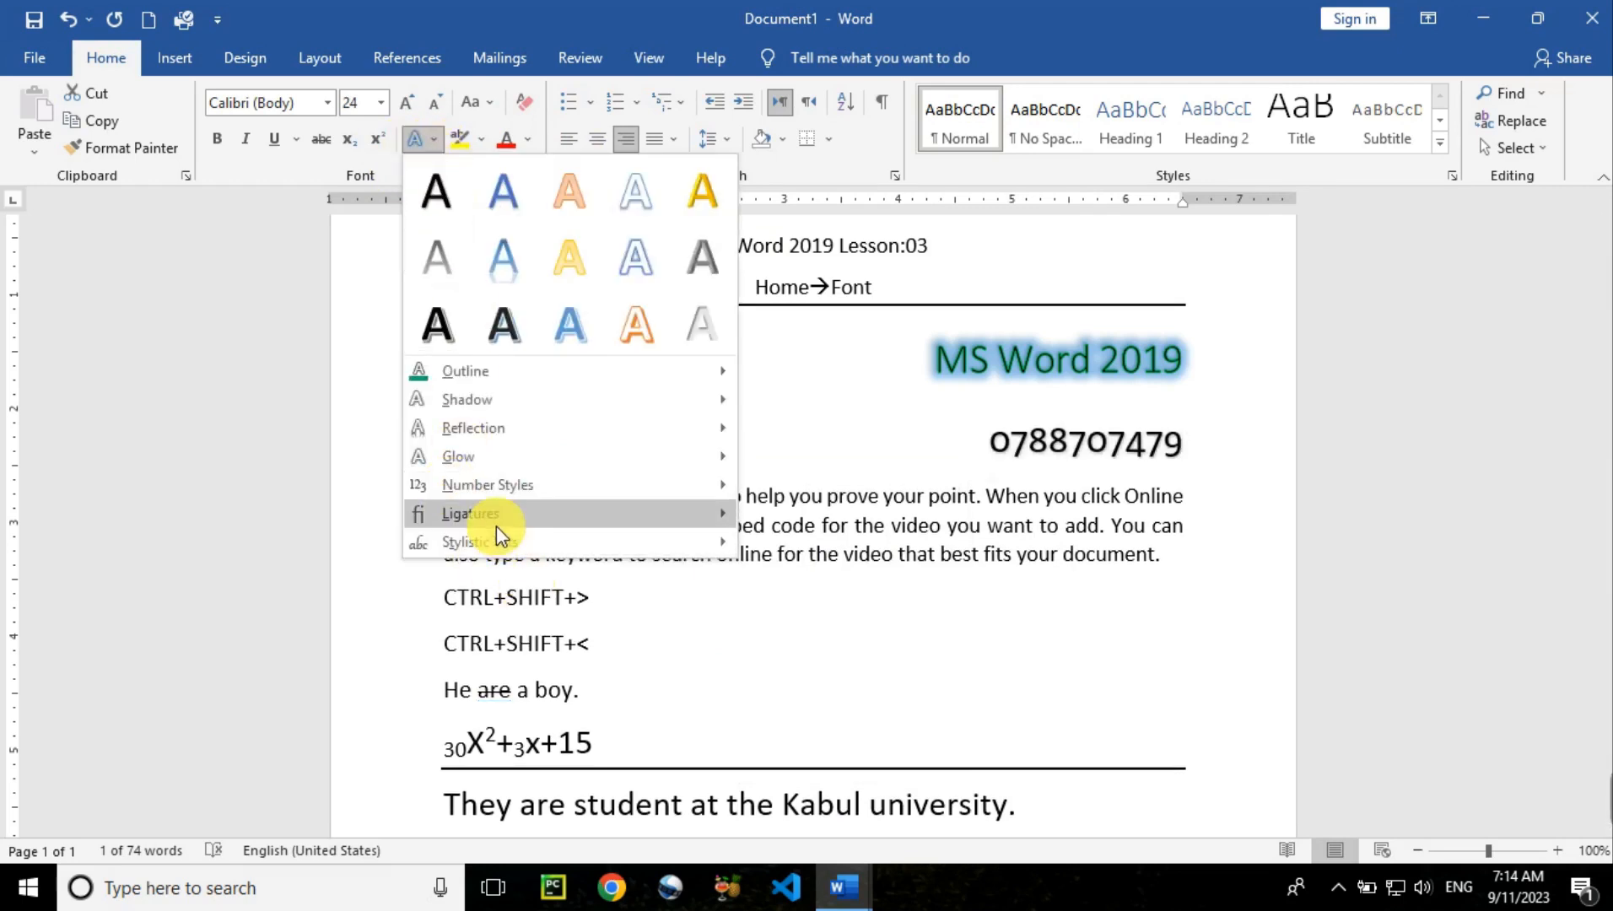
mouse_move(789, 602)
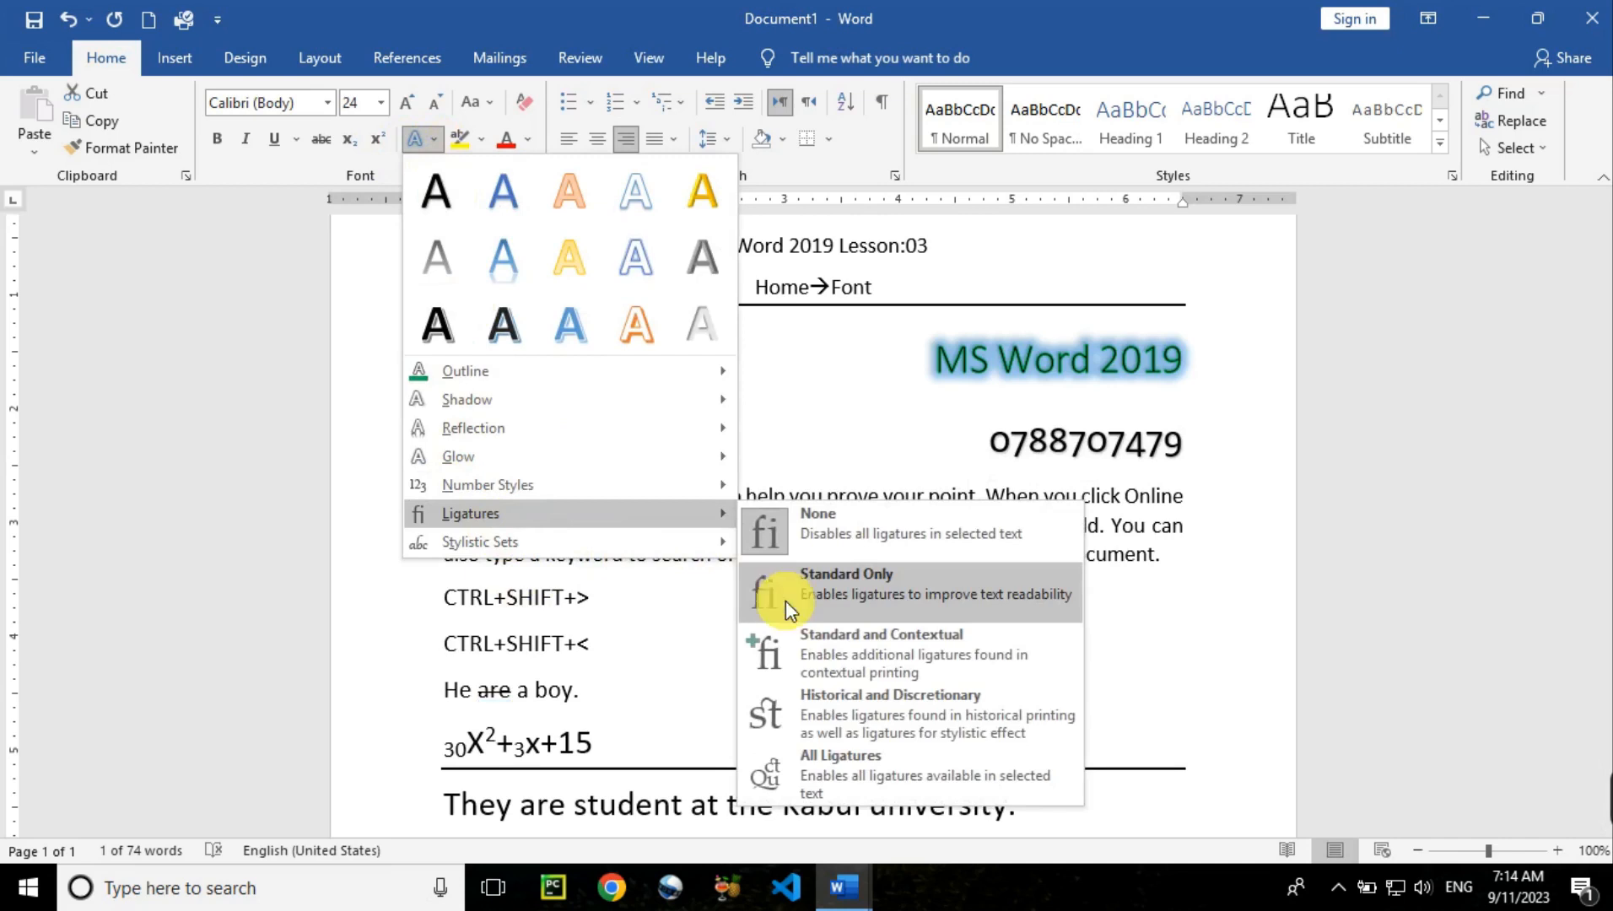
left_click(811, 470)
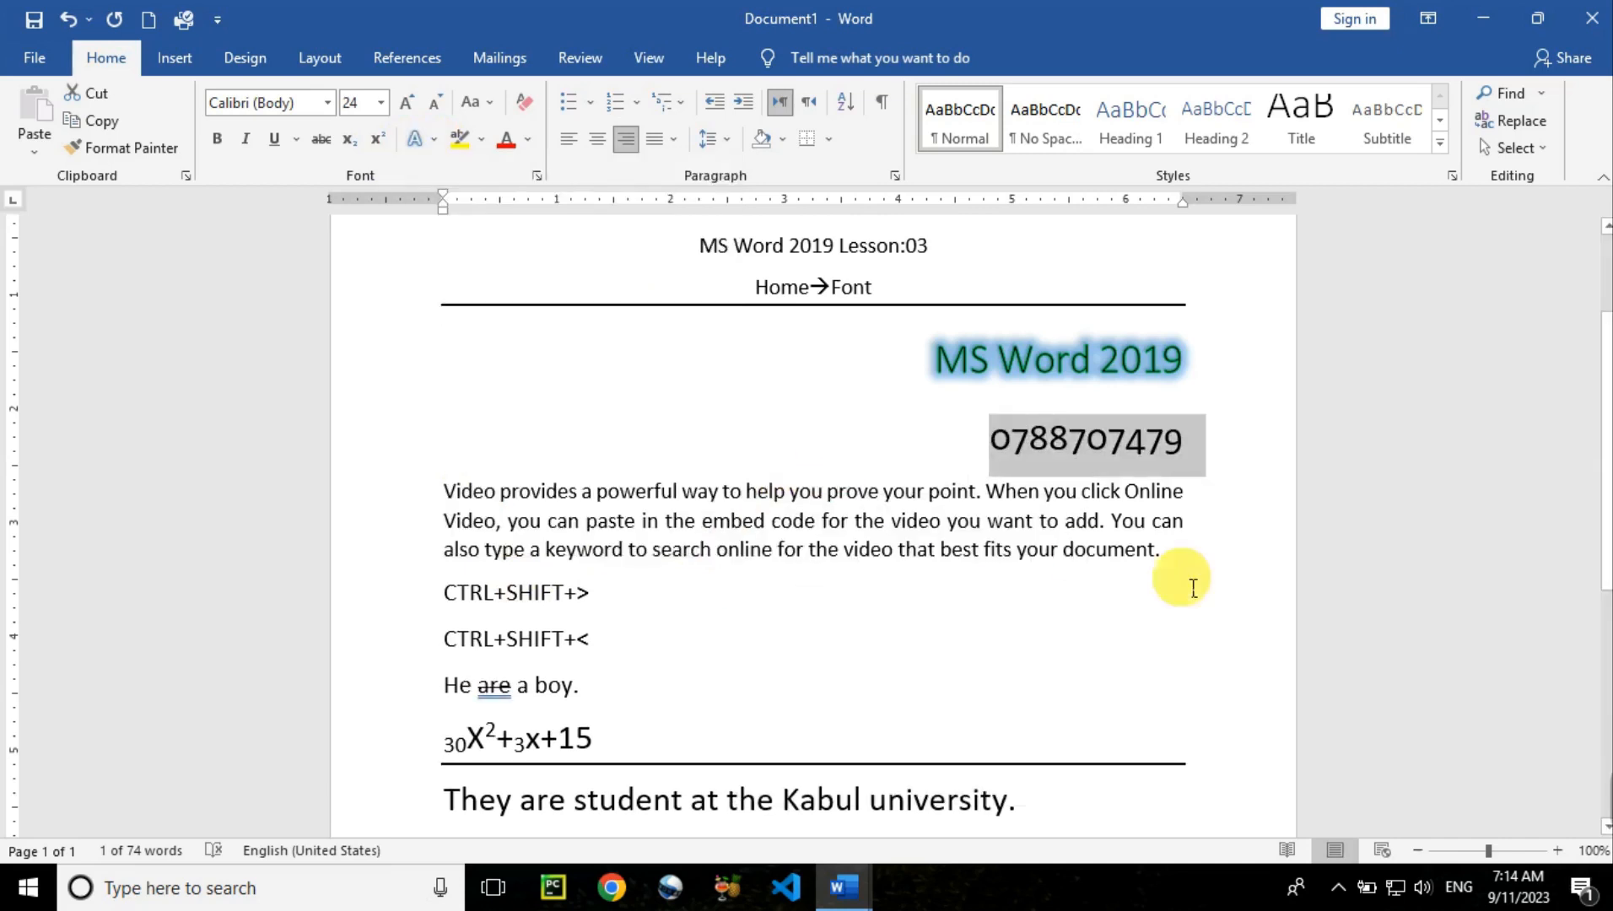
Give the Video provides paragraph historical and discretionary ligatures
left_click_drag(1186, 560, 444, 491)
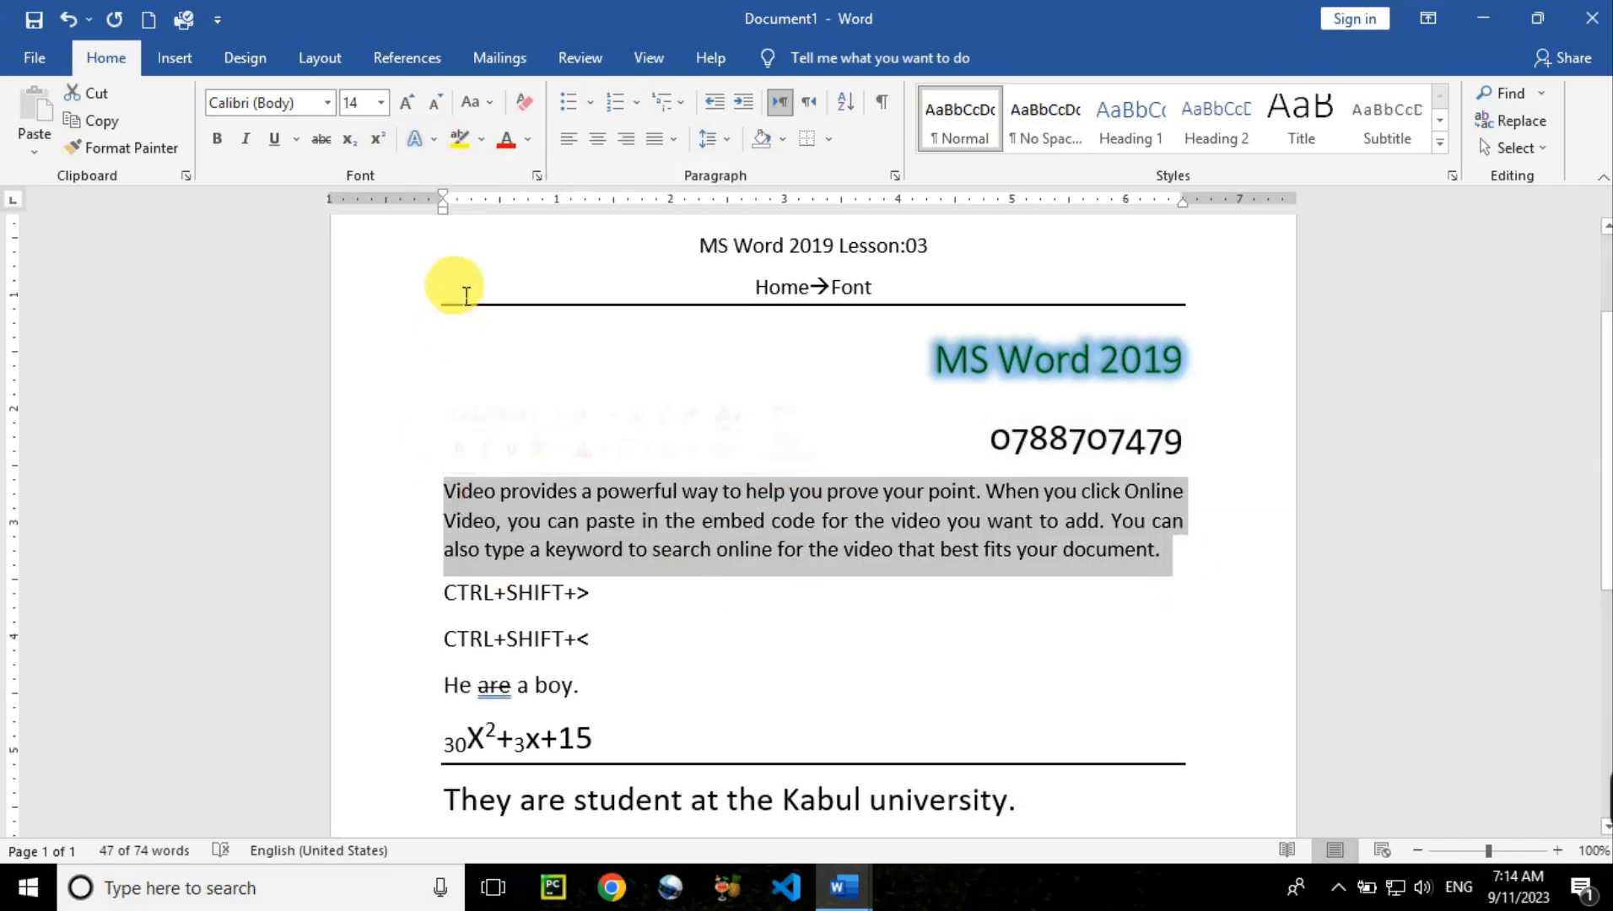
left_click(428, 140)
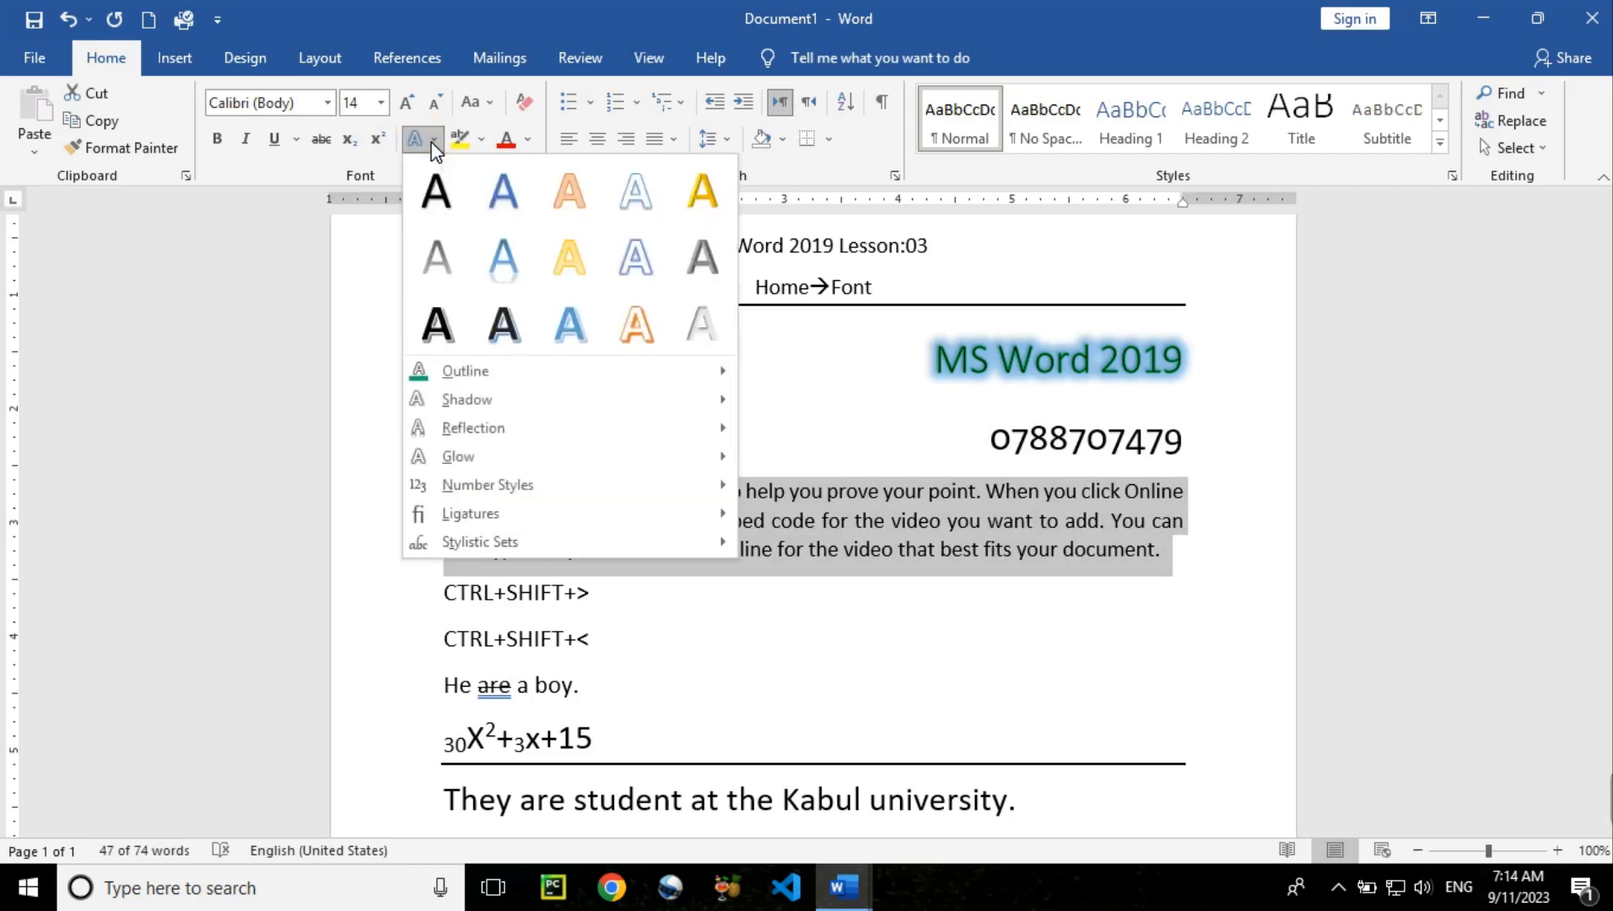
mouse_move(572, 516)
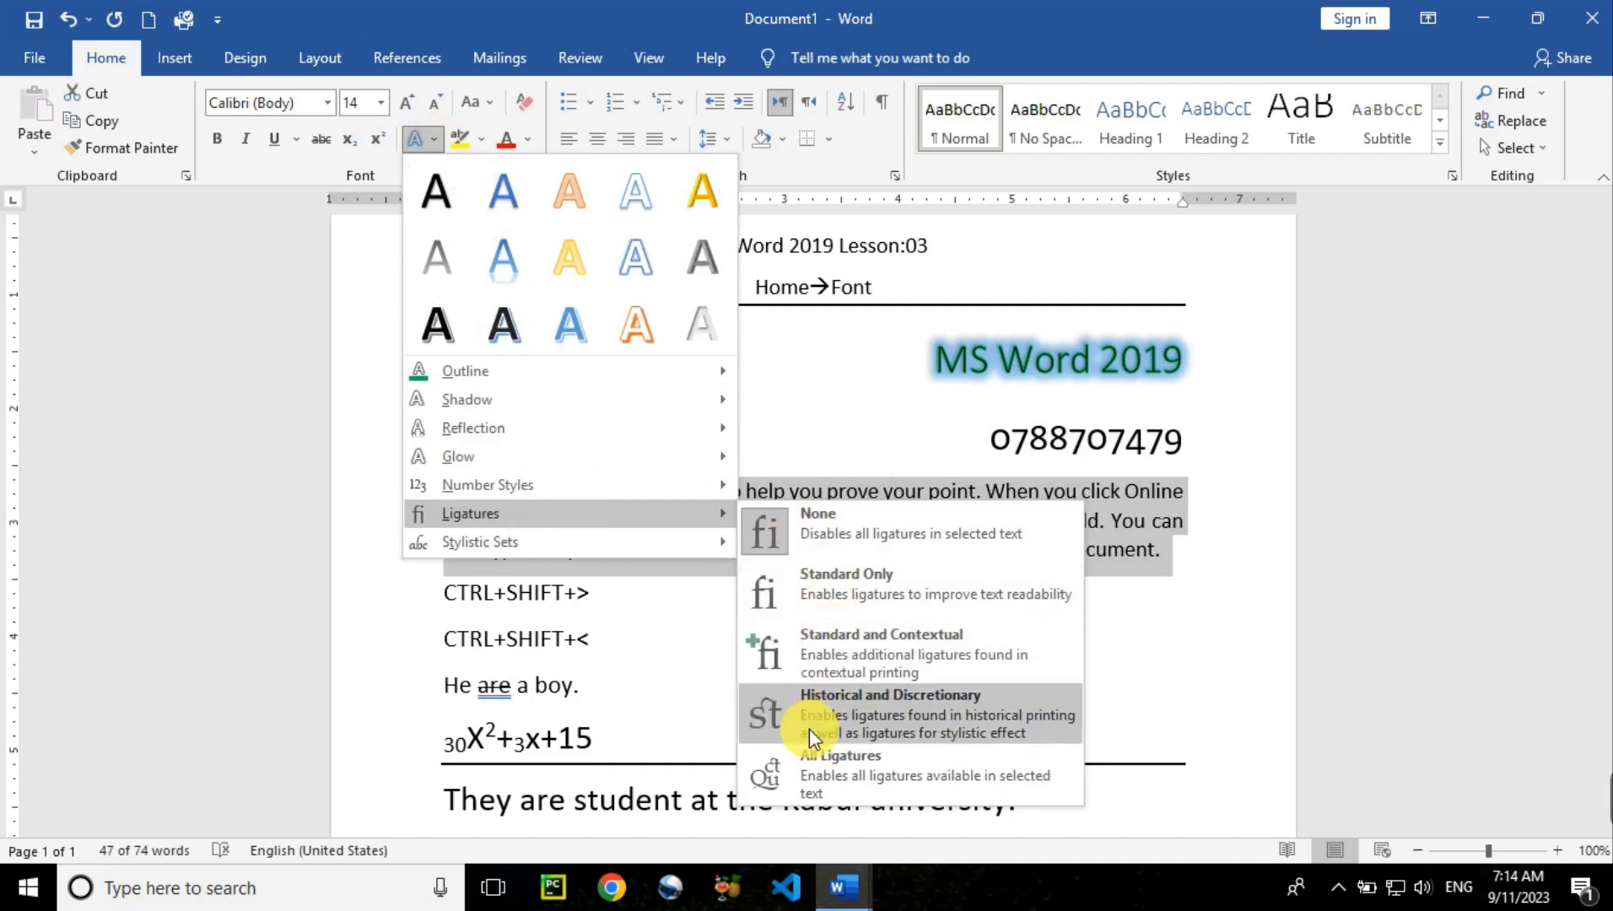
left_click(767, 719)
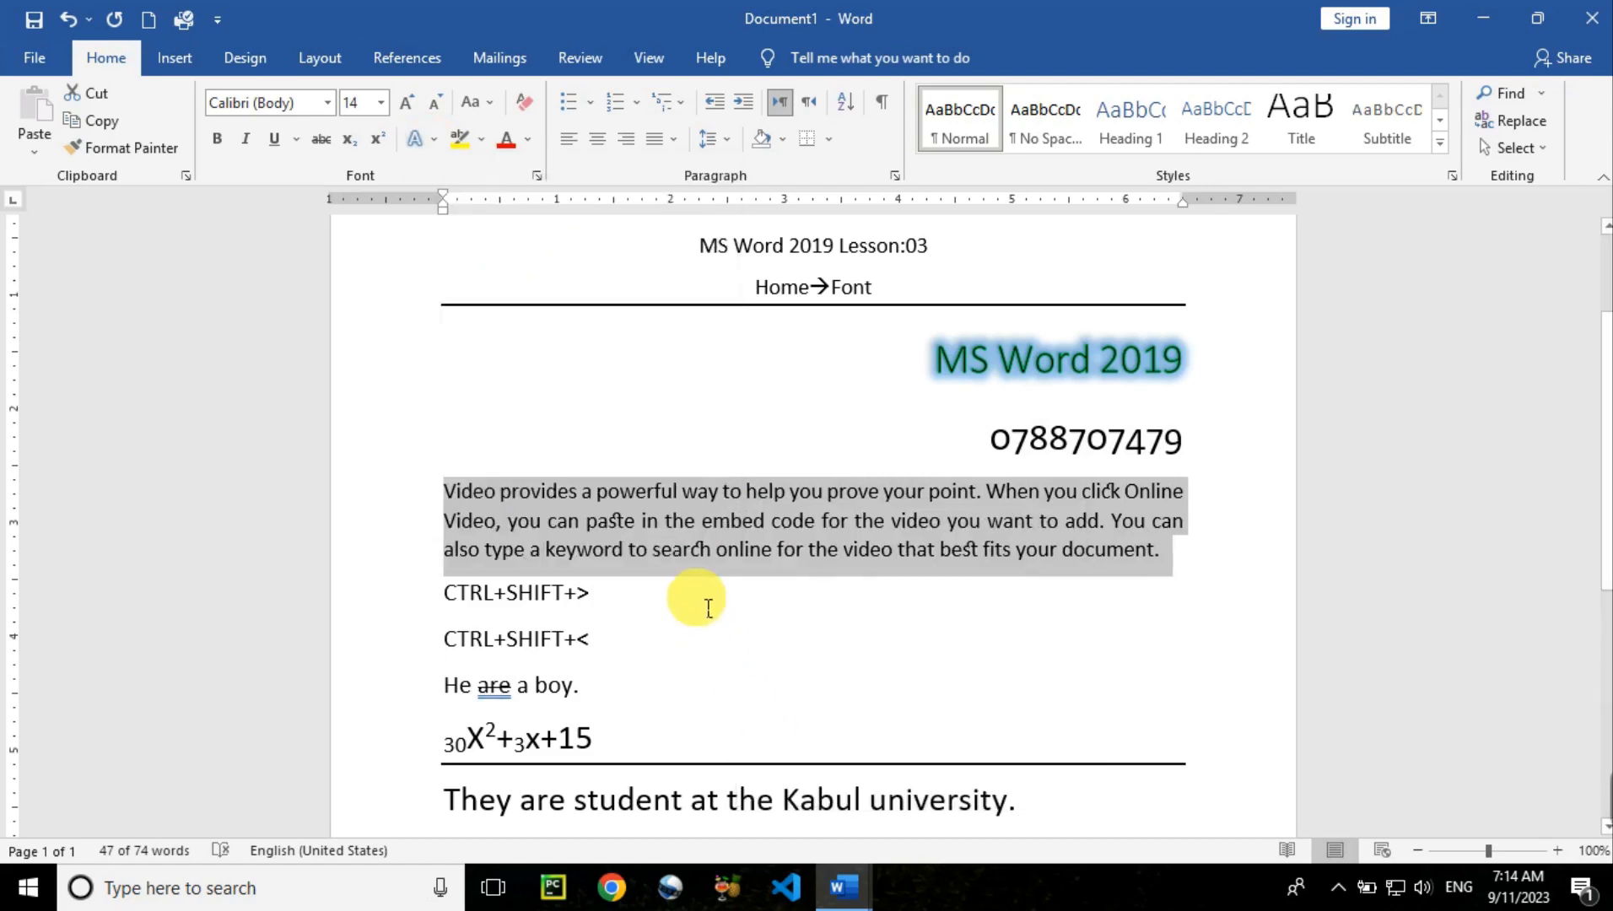
Try larger sizes on the paragraph and the word 'click', then undo back to 18 pt
key("ctrl+shift+period")
key("ctrl+shift+period")
key("ctrl+shift+period")
key("ctrl+shift+period")
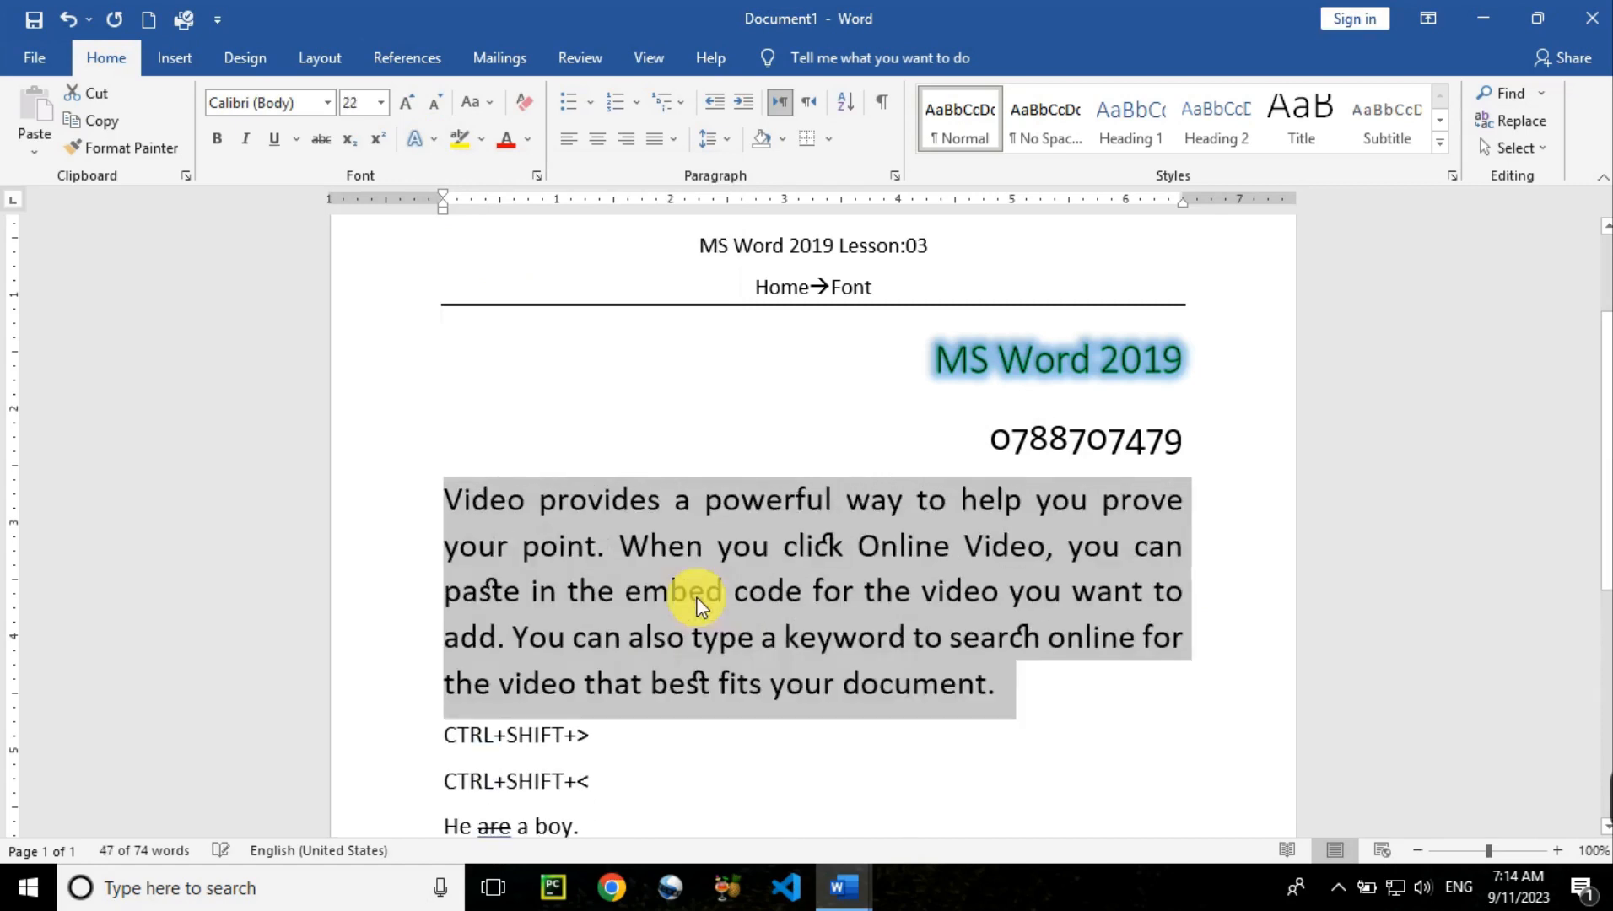
left_click_drag(783, 545, 856, 553)
key("ctrl+shift+period")
key("ctrl+shift+period")
key("ctrl+shift+period")
key("ctrl+shift+period")
key("ctrl+shift+period")
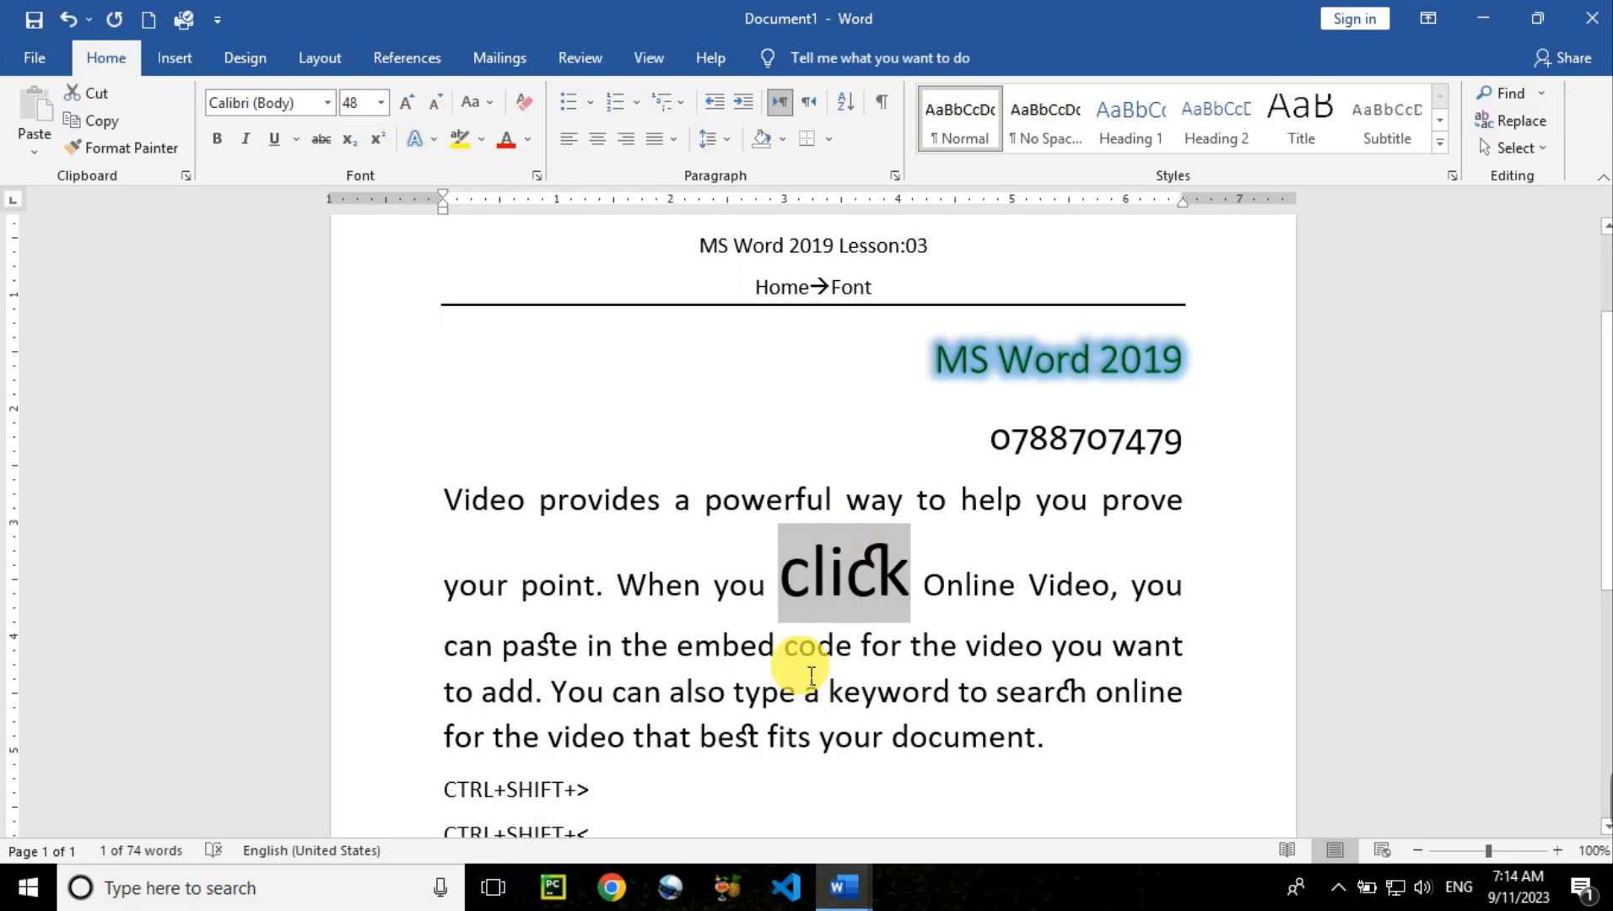
key("ctrl+z")
key("ctrl+z")
key("ctrl+z")
key("ctrl+z")
key("ctrl+z")
key("ctrl+z")
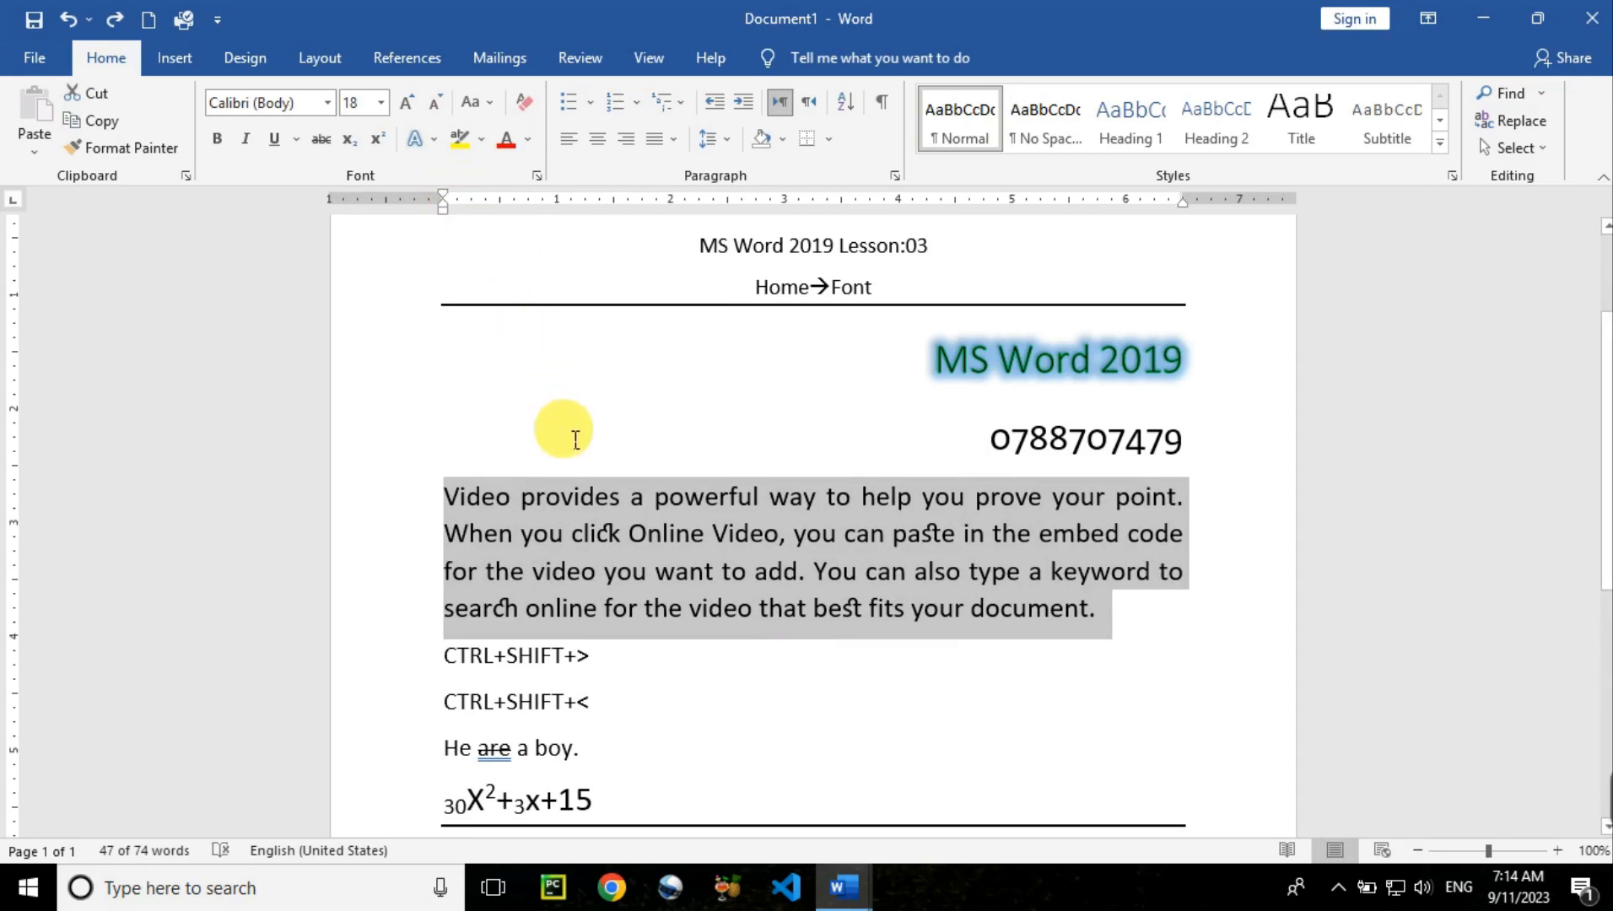
left_click(582, 531)
left_click(483, 306)
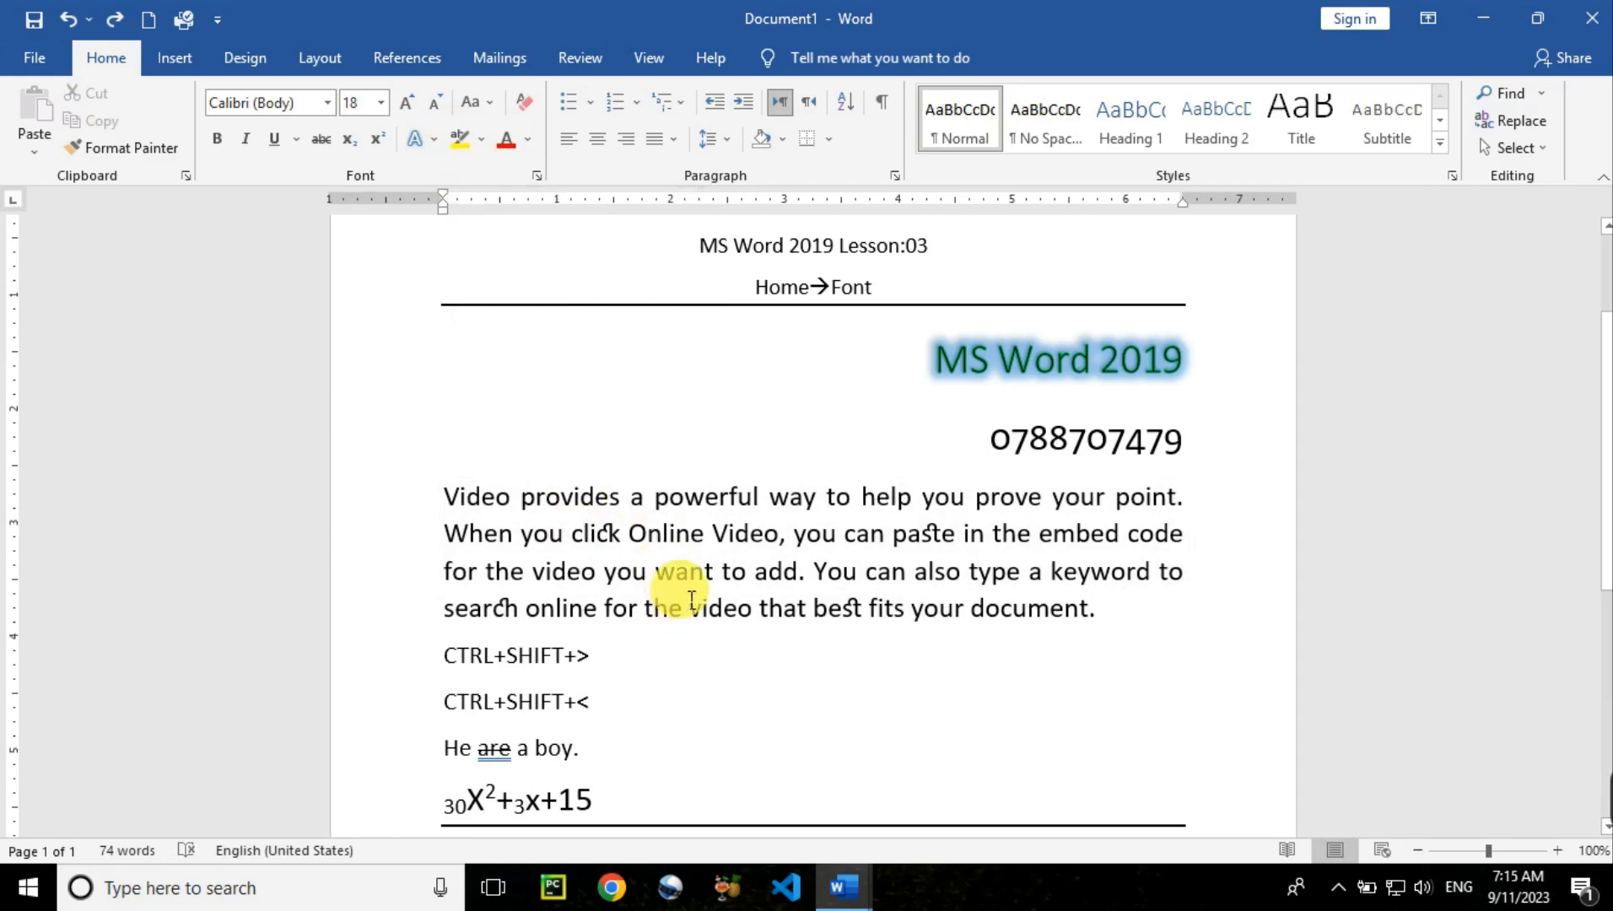
Center the heading and phone number lines and shrink their font size
left_click_drag(1178, 443, 929, 357)
key("ctrl+e")
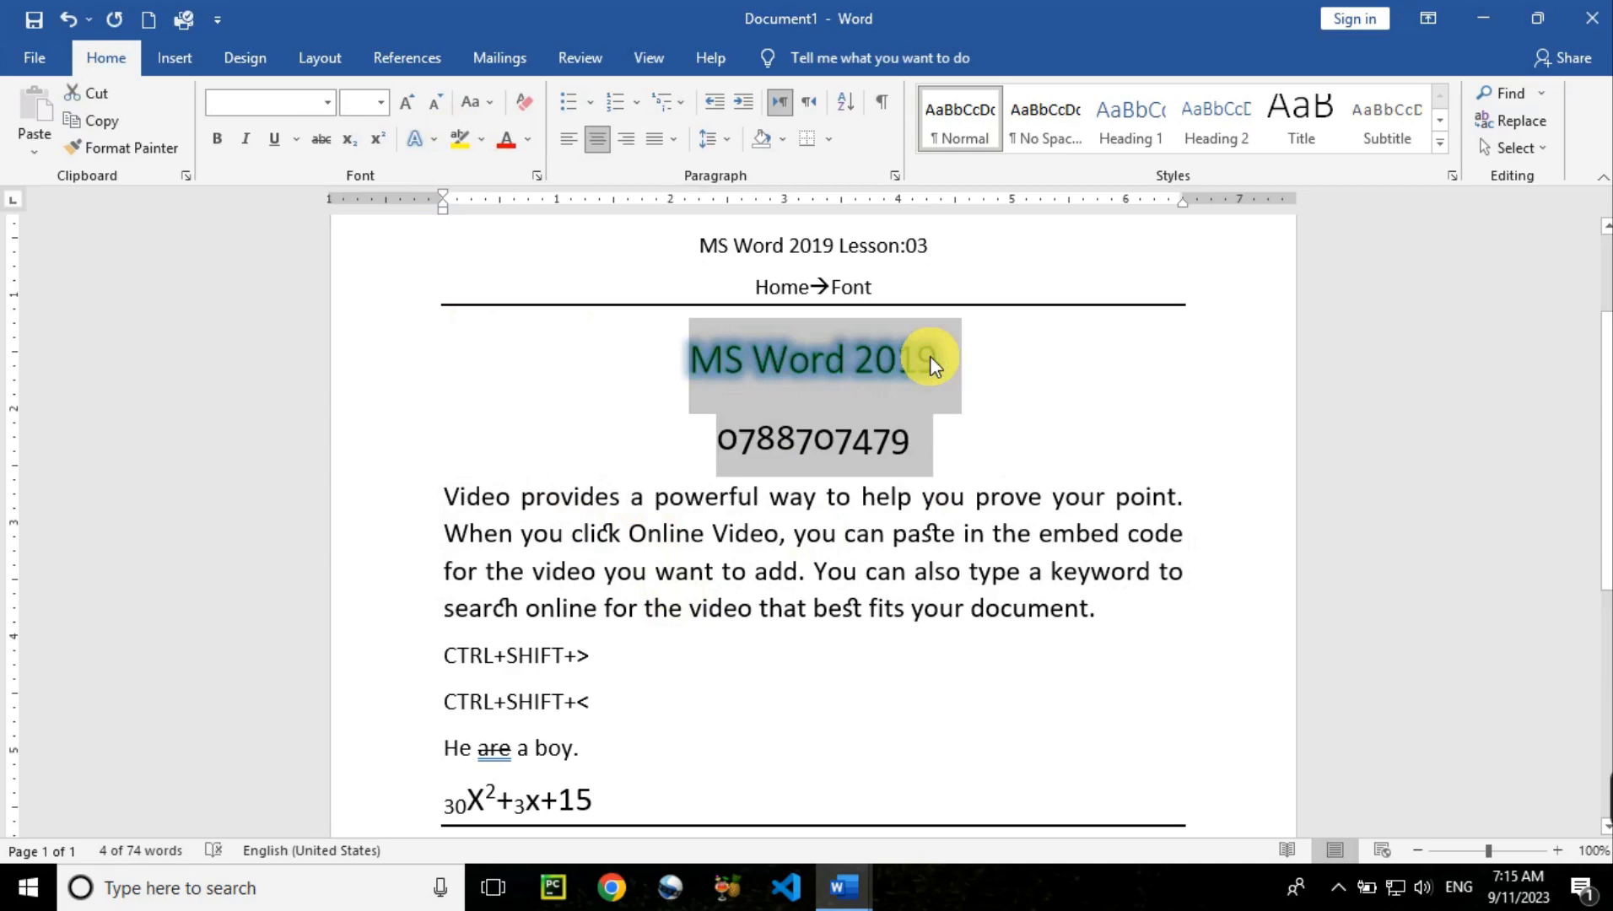
key("ctrl+shift+less")
key("ctrl+shift+less")
key("ctrl+shift+less")
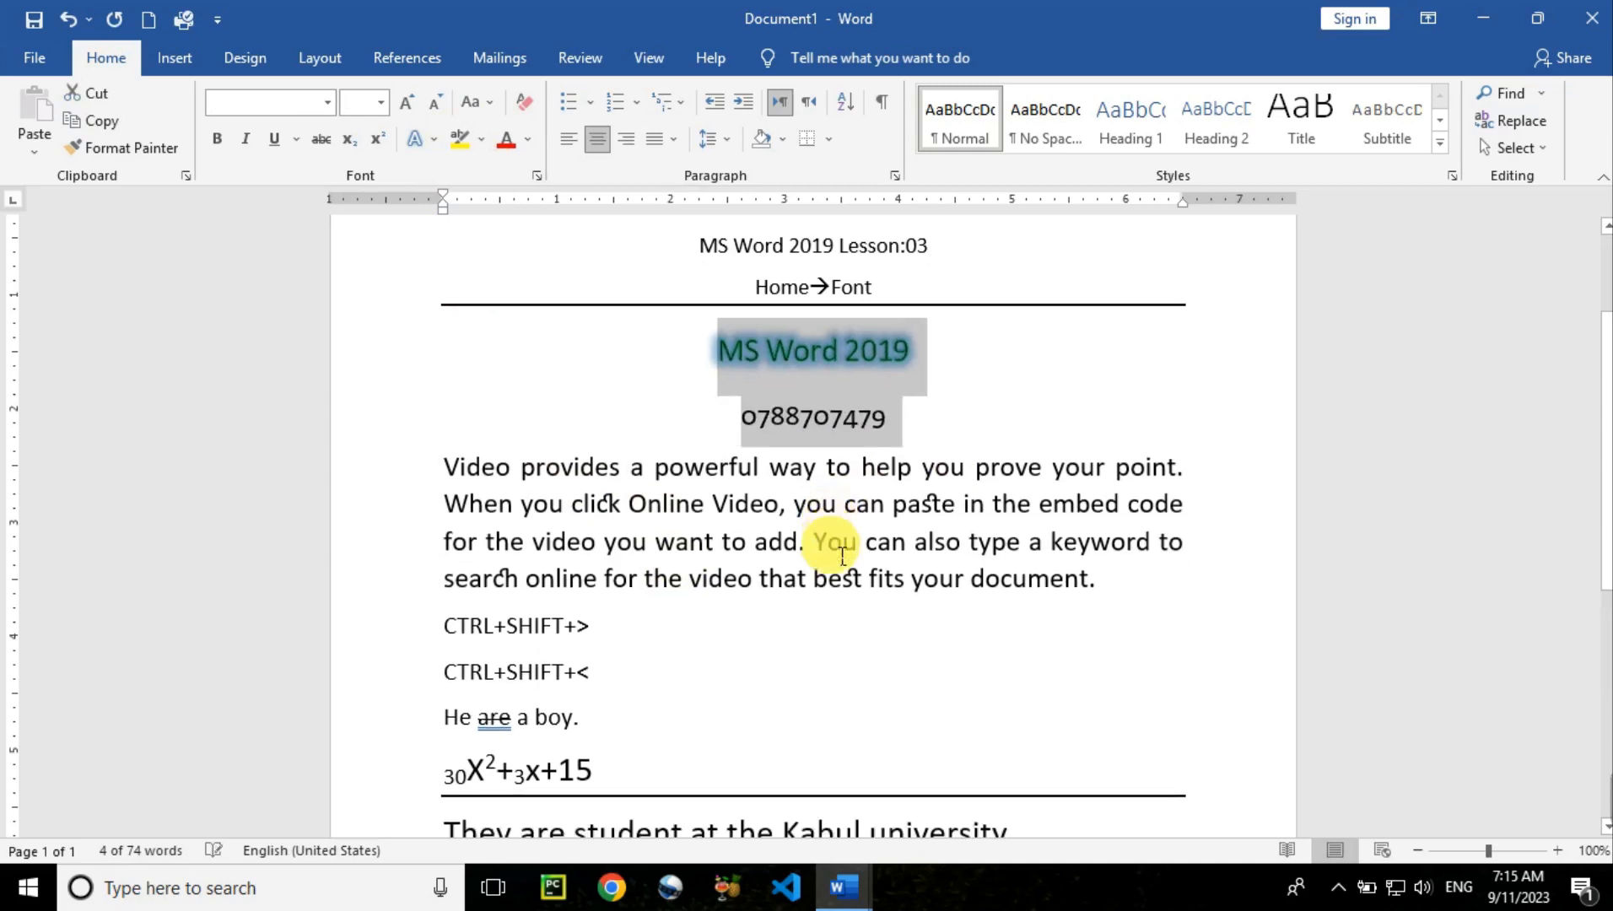
left_click(711, 570)
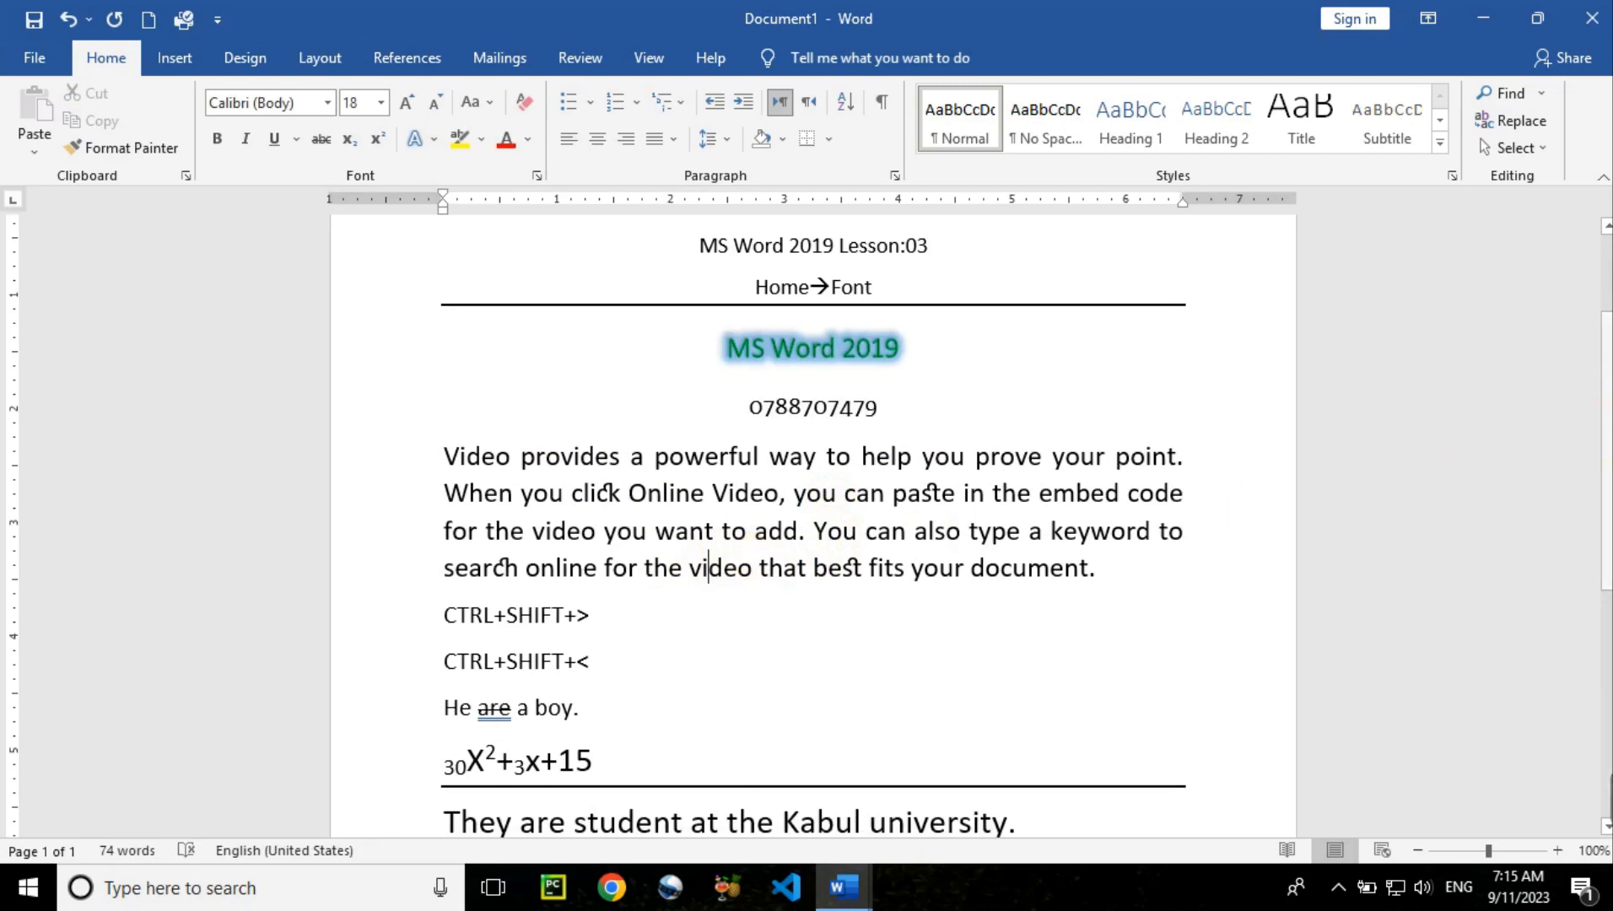
scroll(944, 586, "down", 2)
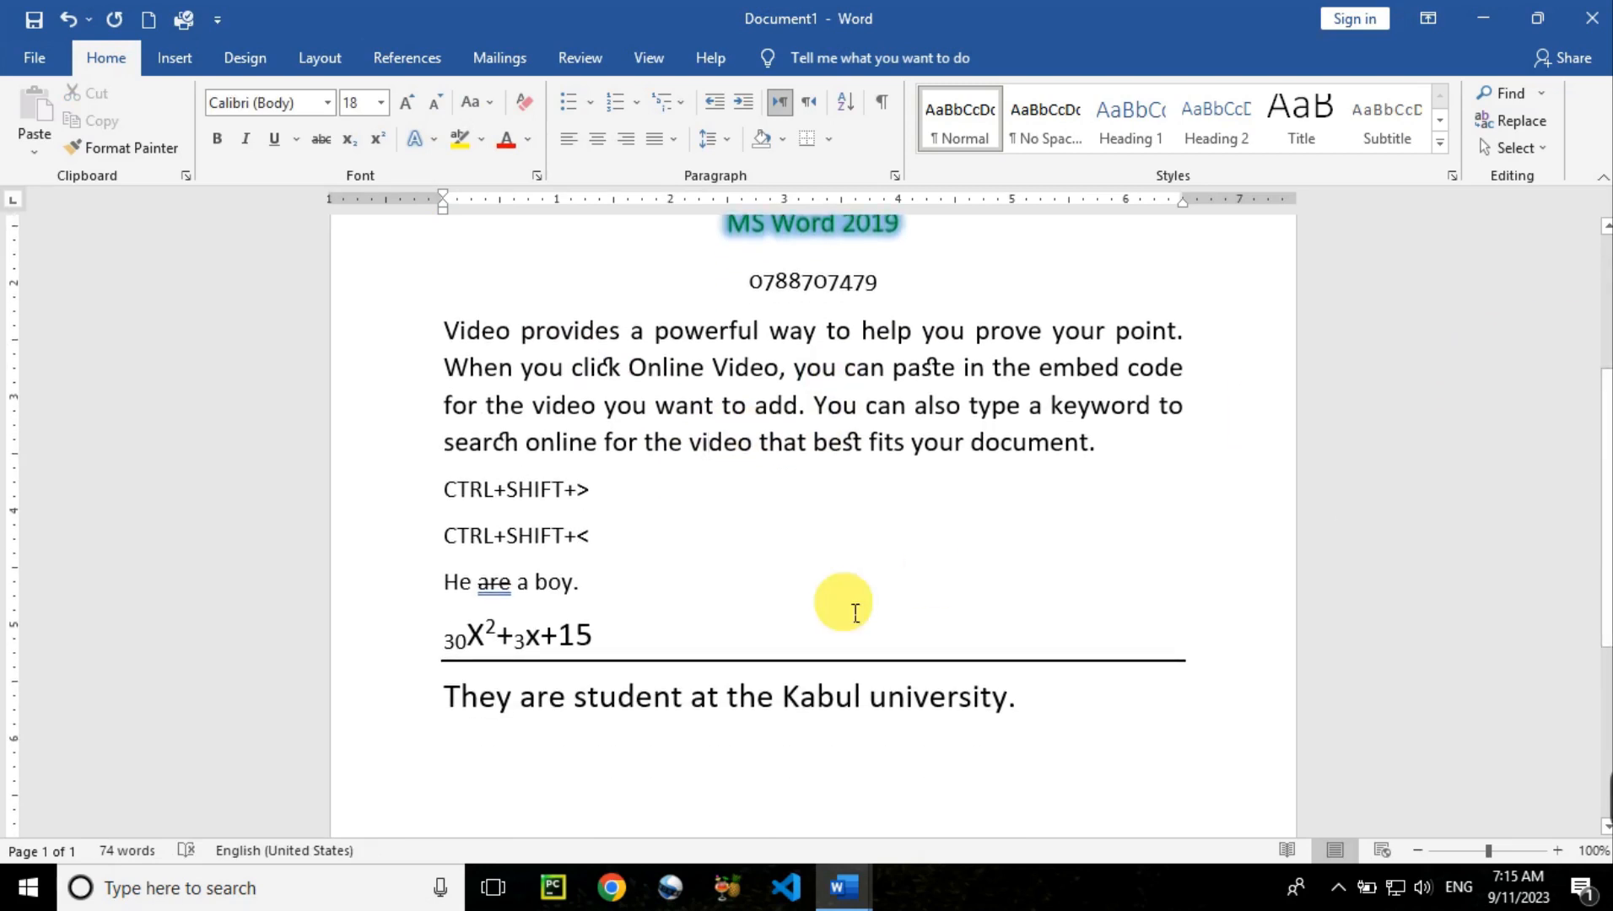
Correct 'student' to 'students' and highlight the word 'are' in yellow
double_click(548, 705)
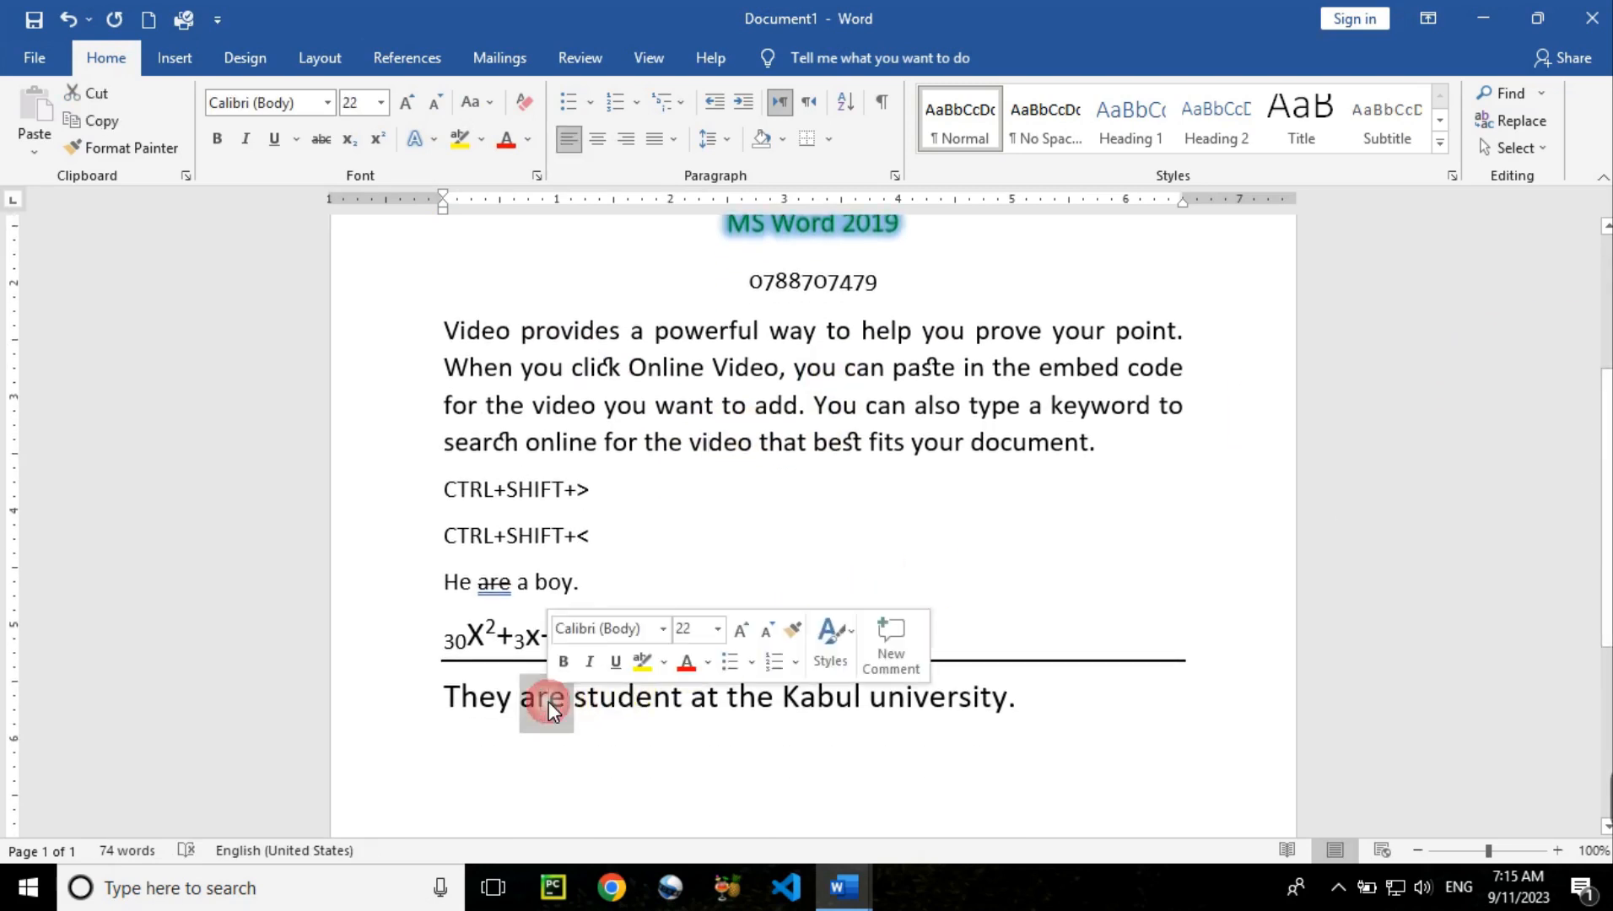
left_click(684, 702)
type("s")
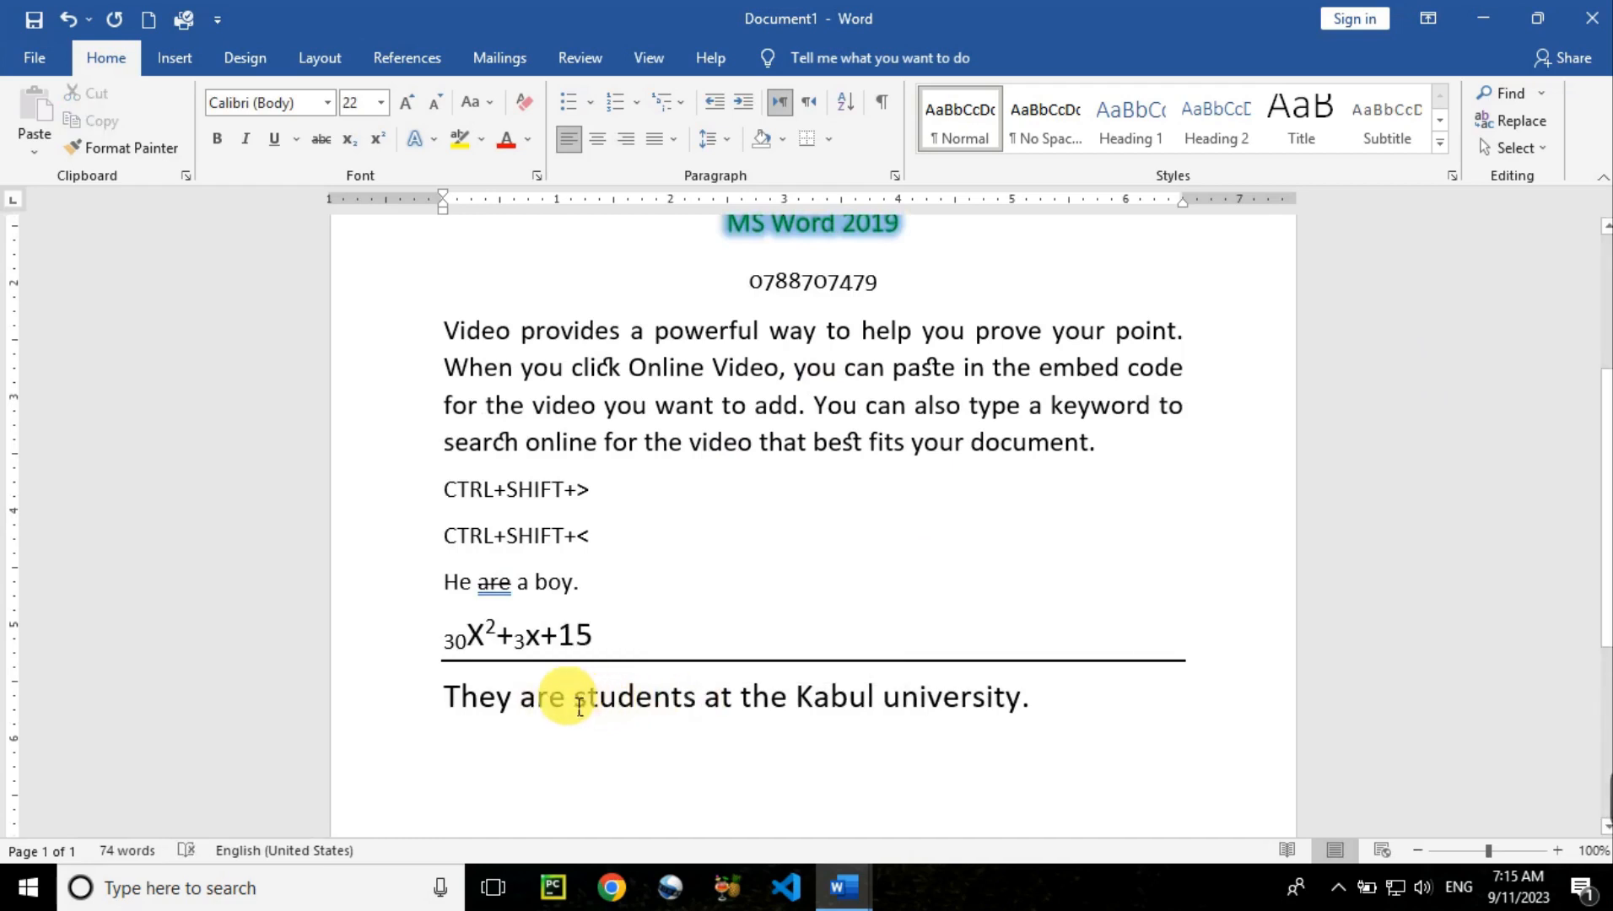
double_click(548, 697)
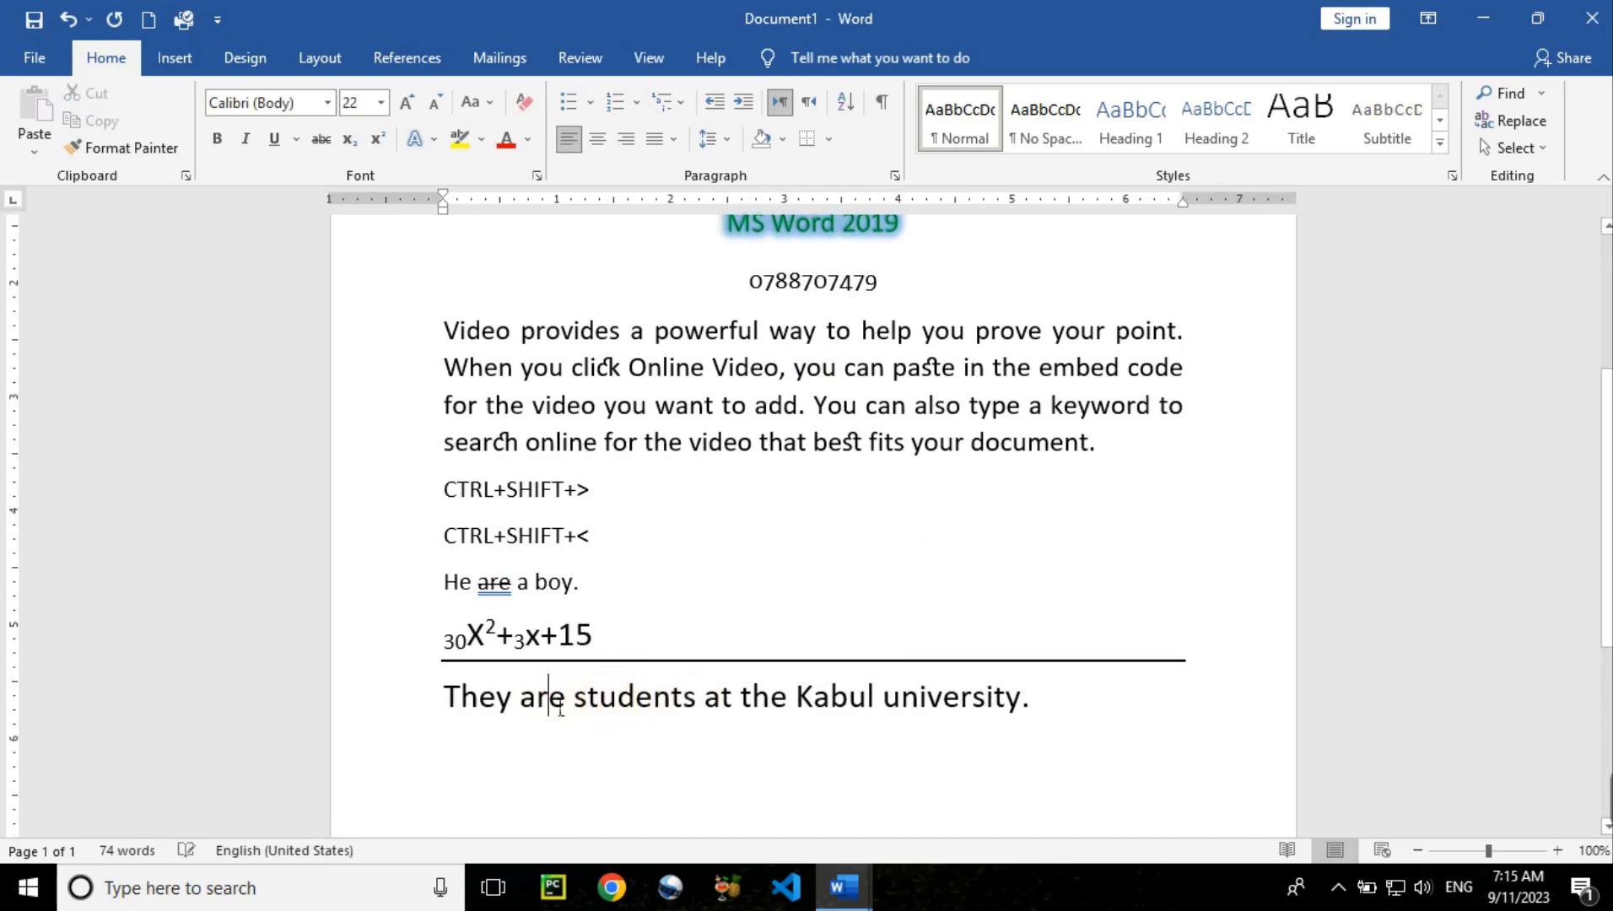
left_click(459, 136)
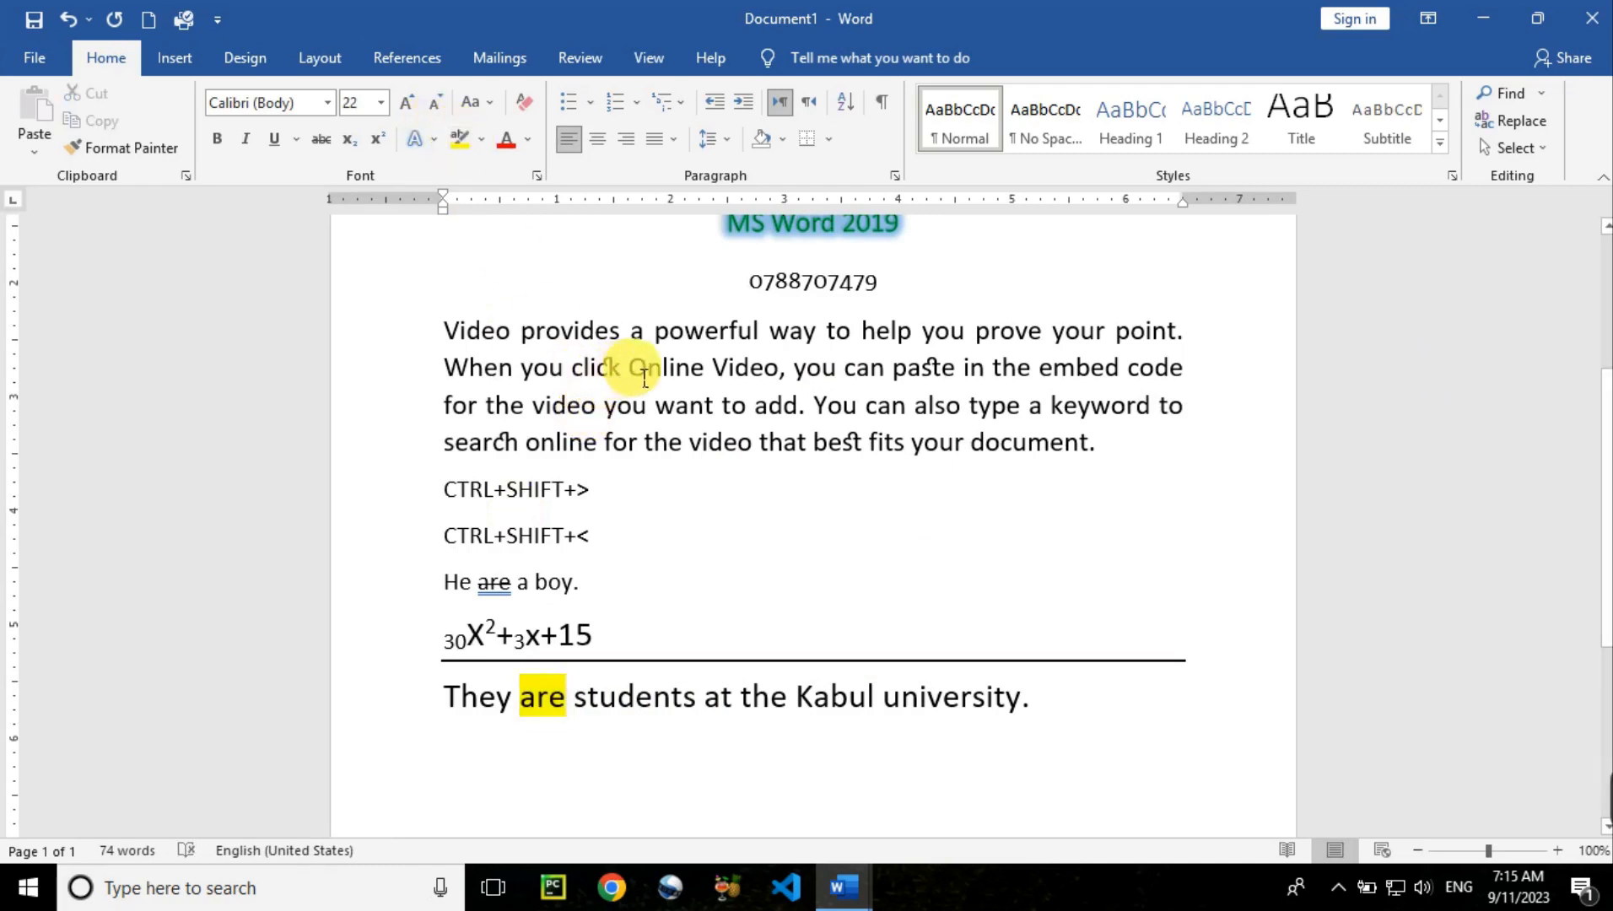
Highlight 'click Online Video, you can paste' in yellow, then select 'Kabul university'
left_click_drag(573, 368, 932, 368)
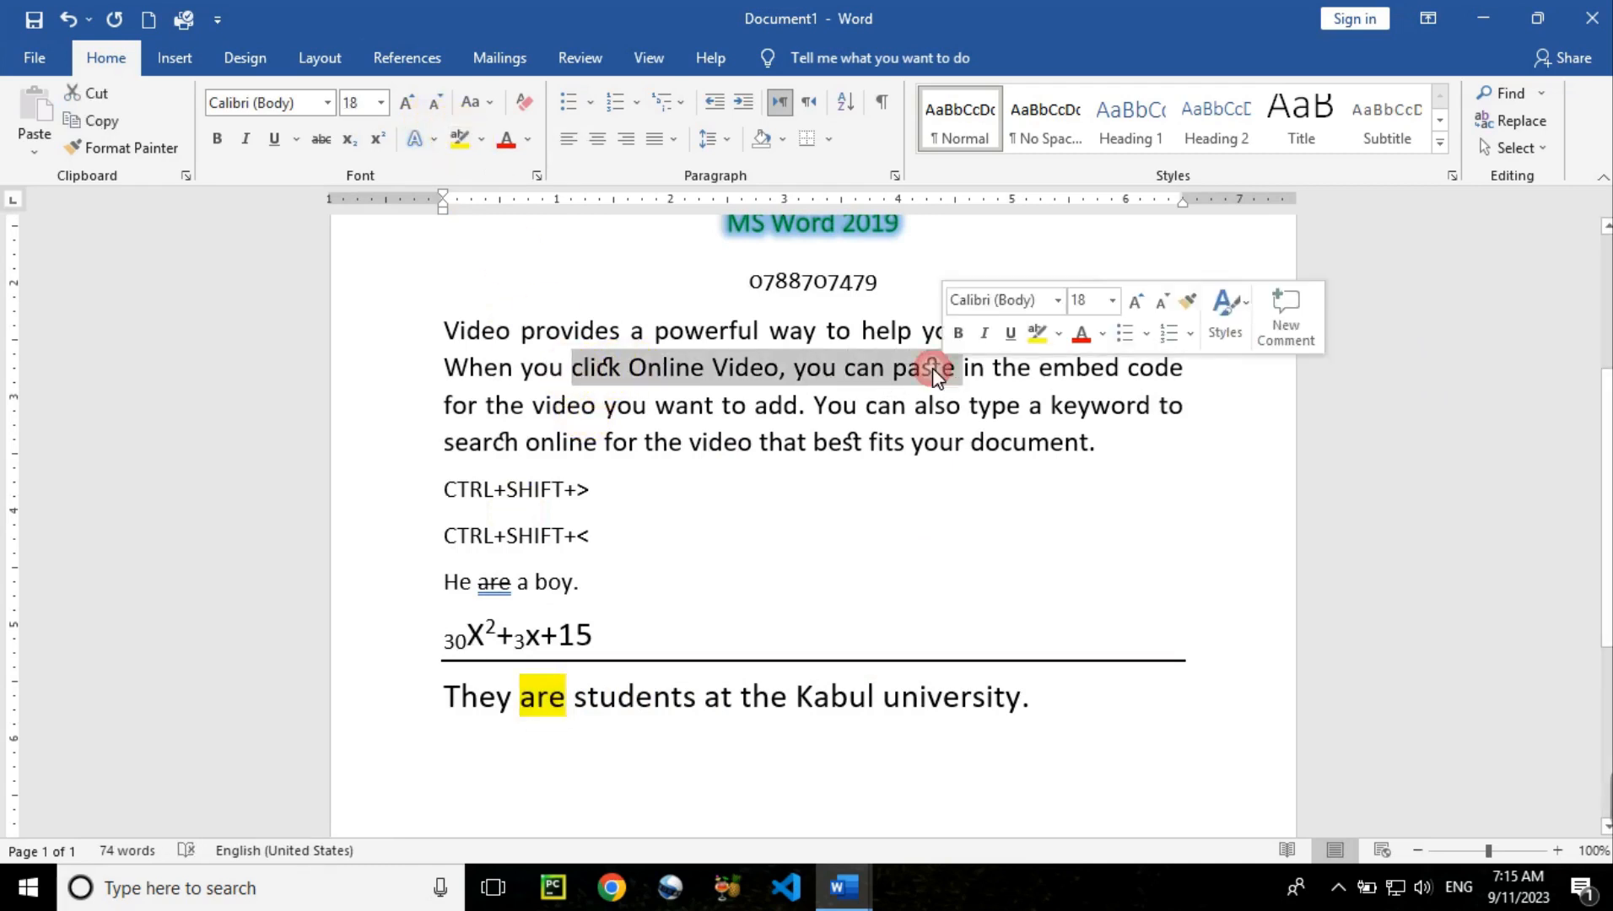
left_click(458, 144)
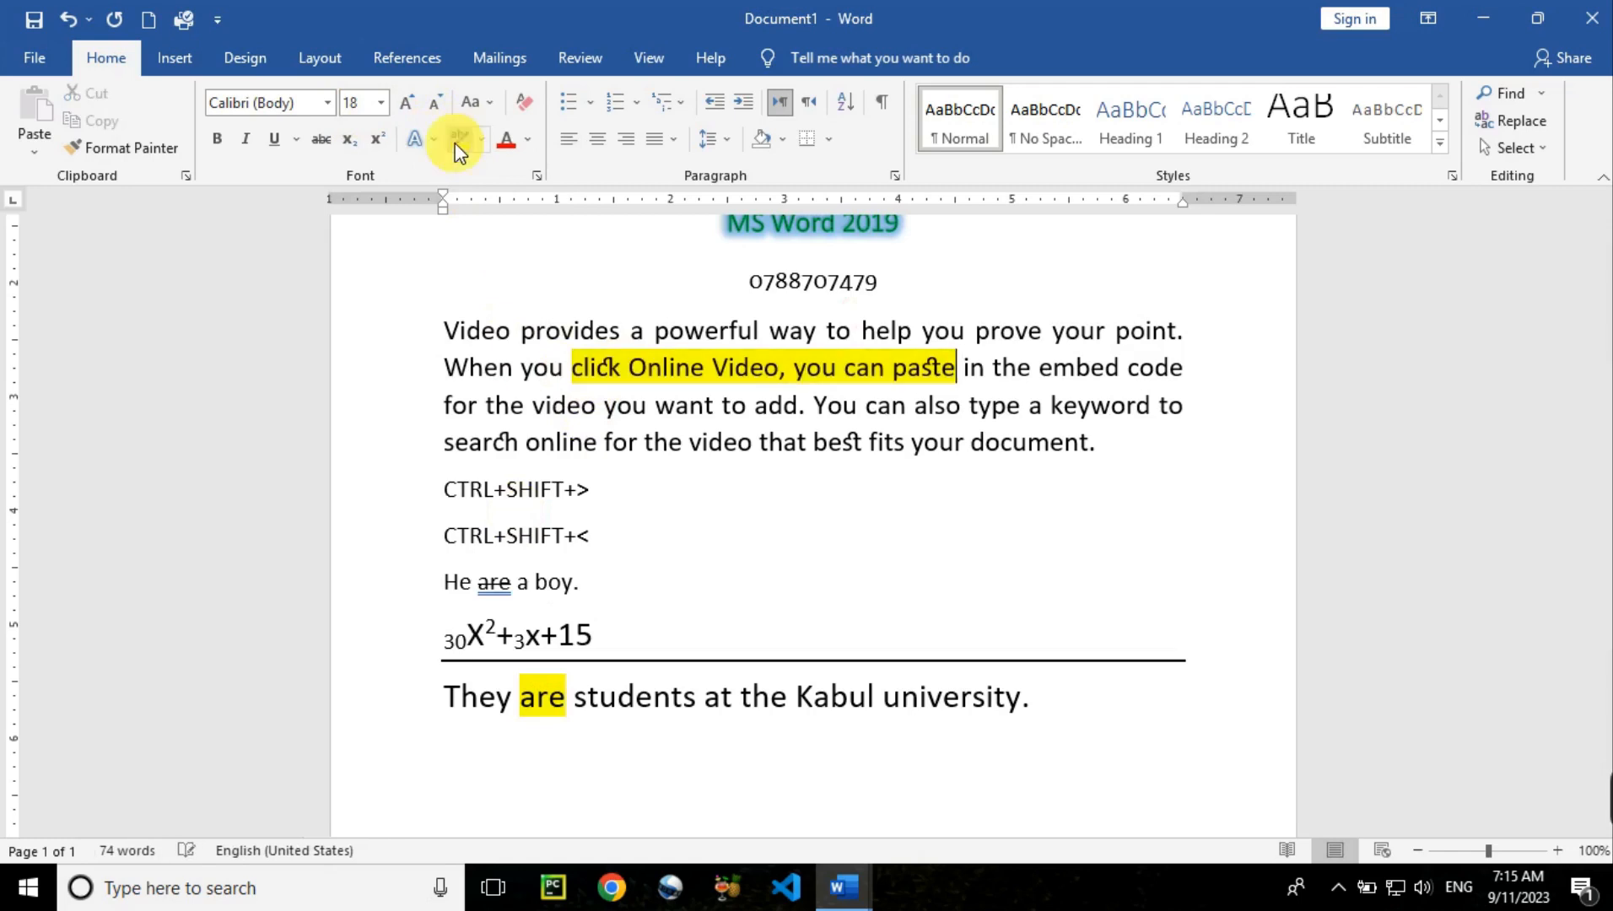
left_click(709, 442)
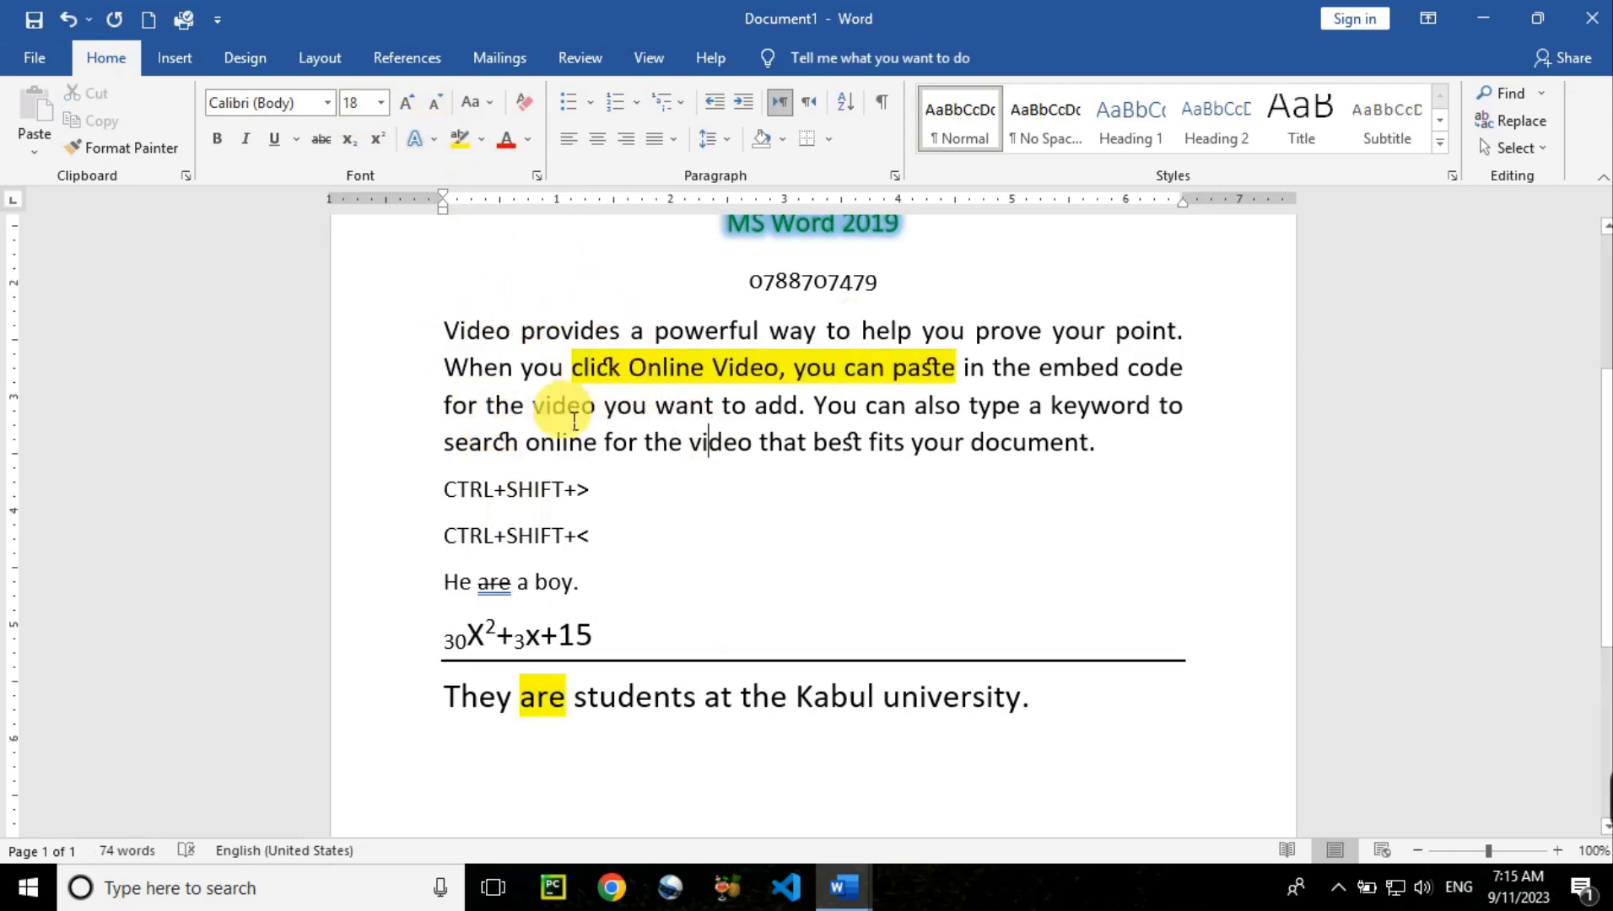
left_click_drag(576, 699, 1022, 700)
left_click(908, 686)
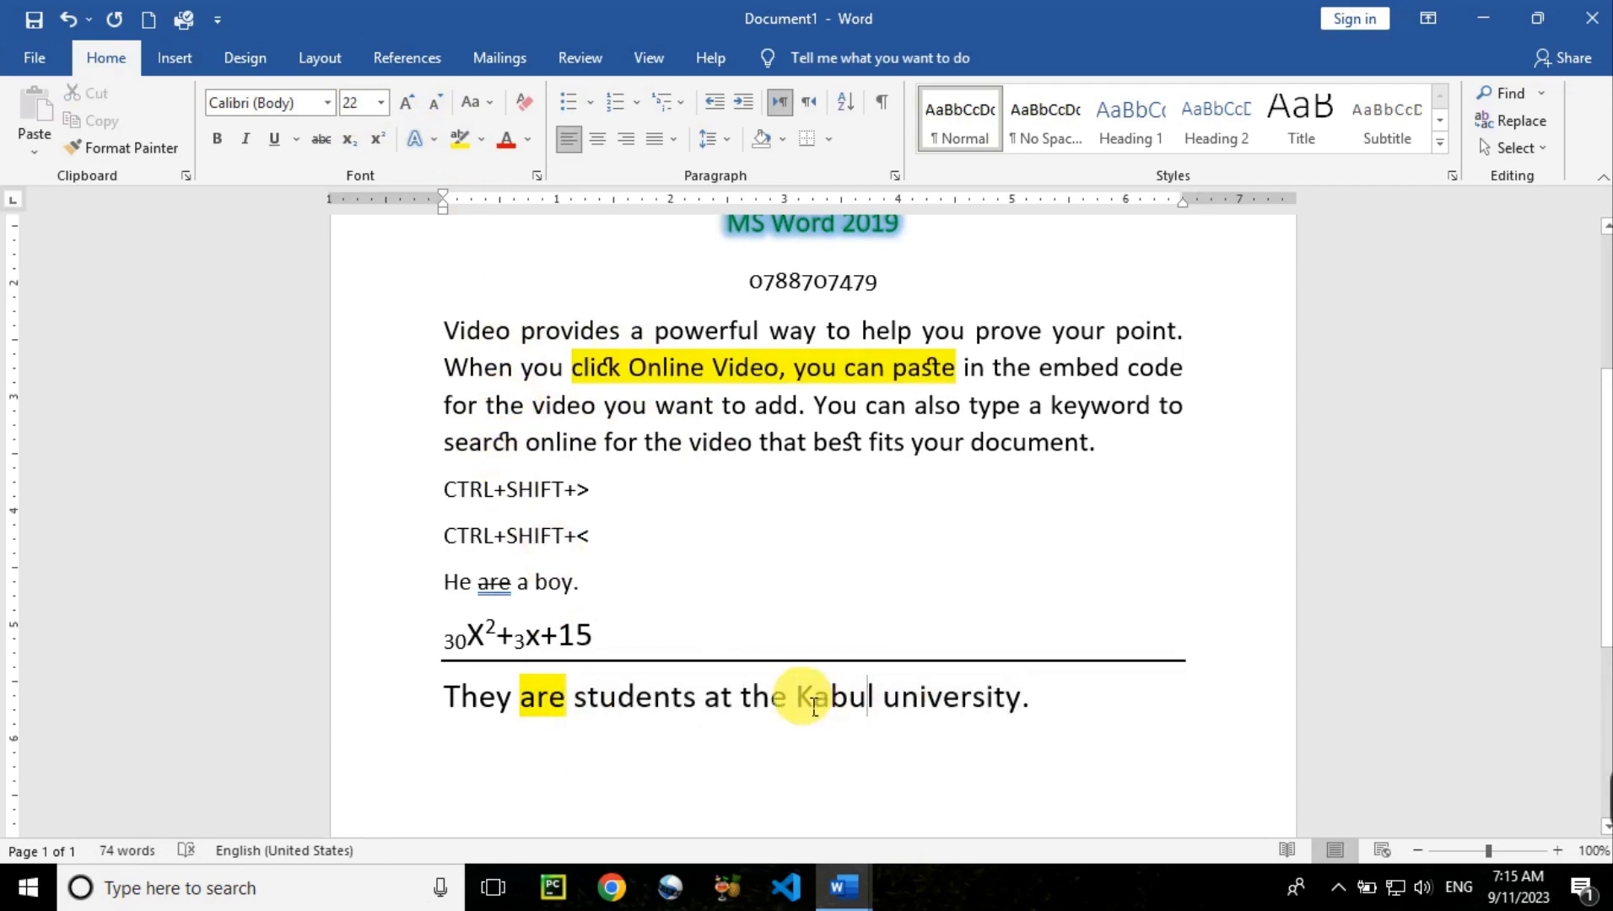
left_click_drag(798, 697, 1003, 684)
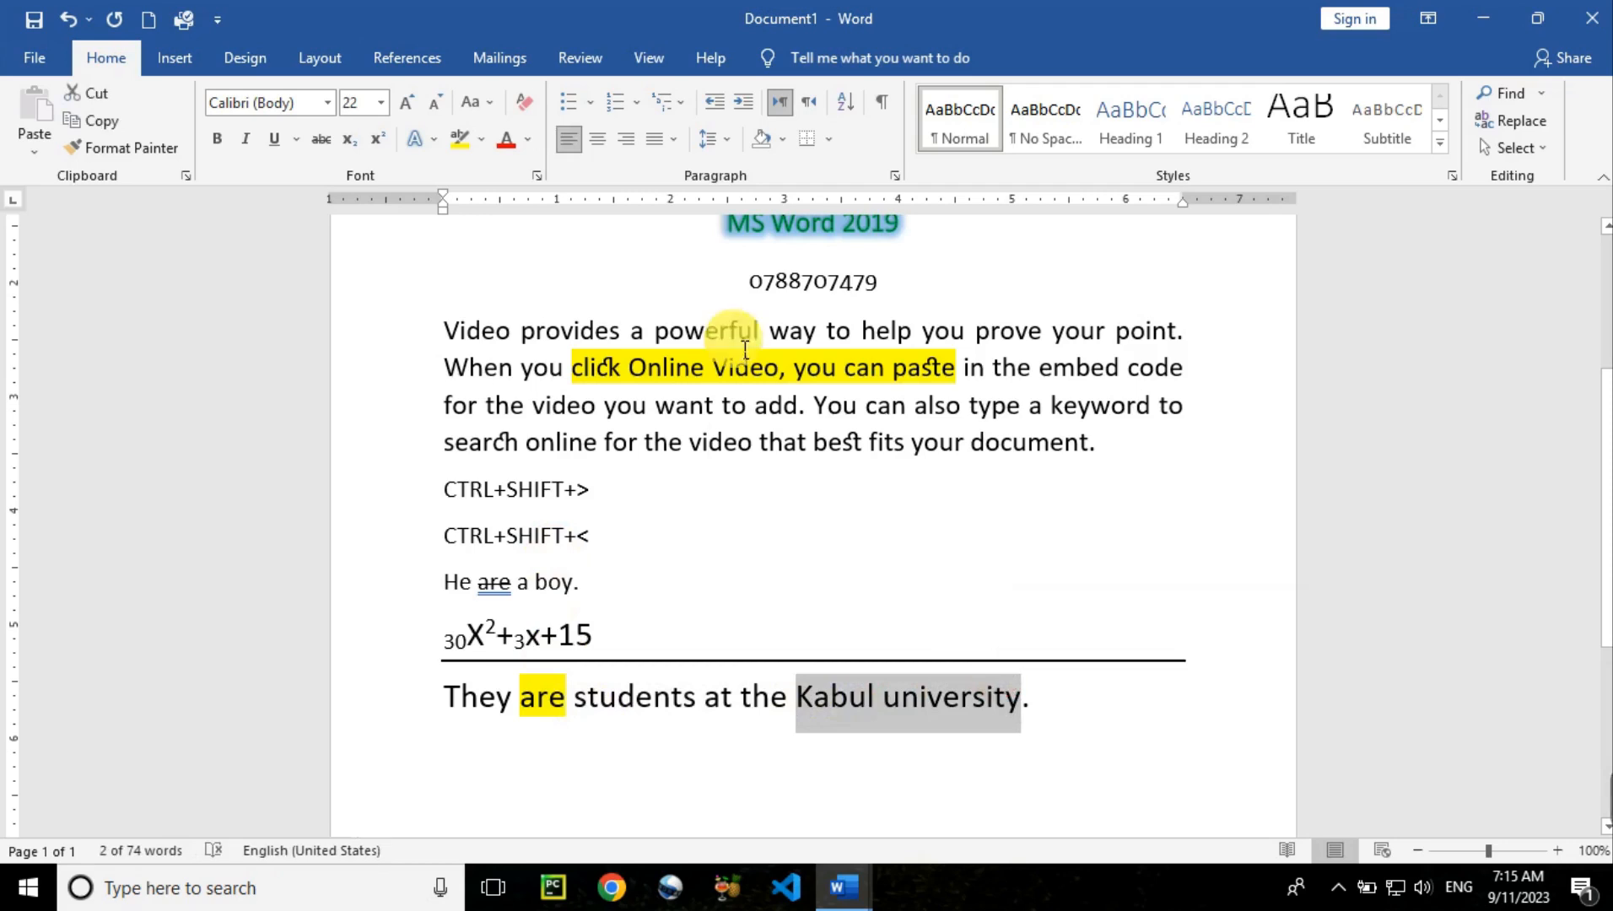
Apply the standard Blue font colour to 'Kabul university' in the last sentence
left_click(526, 140)
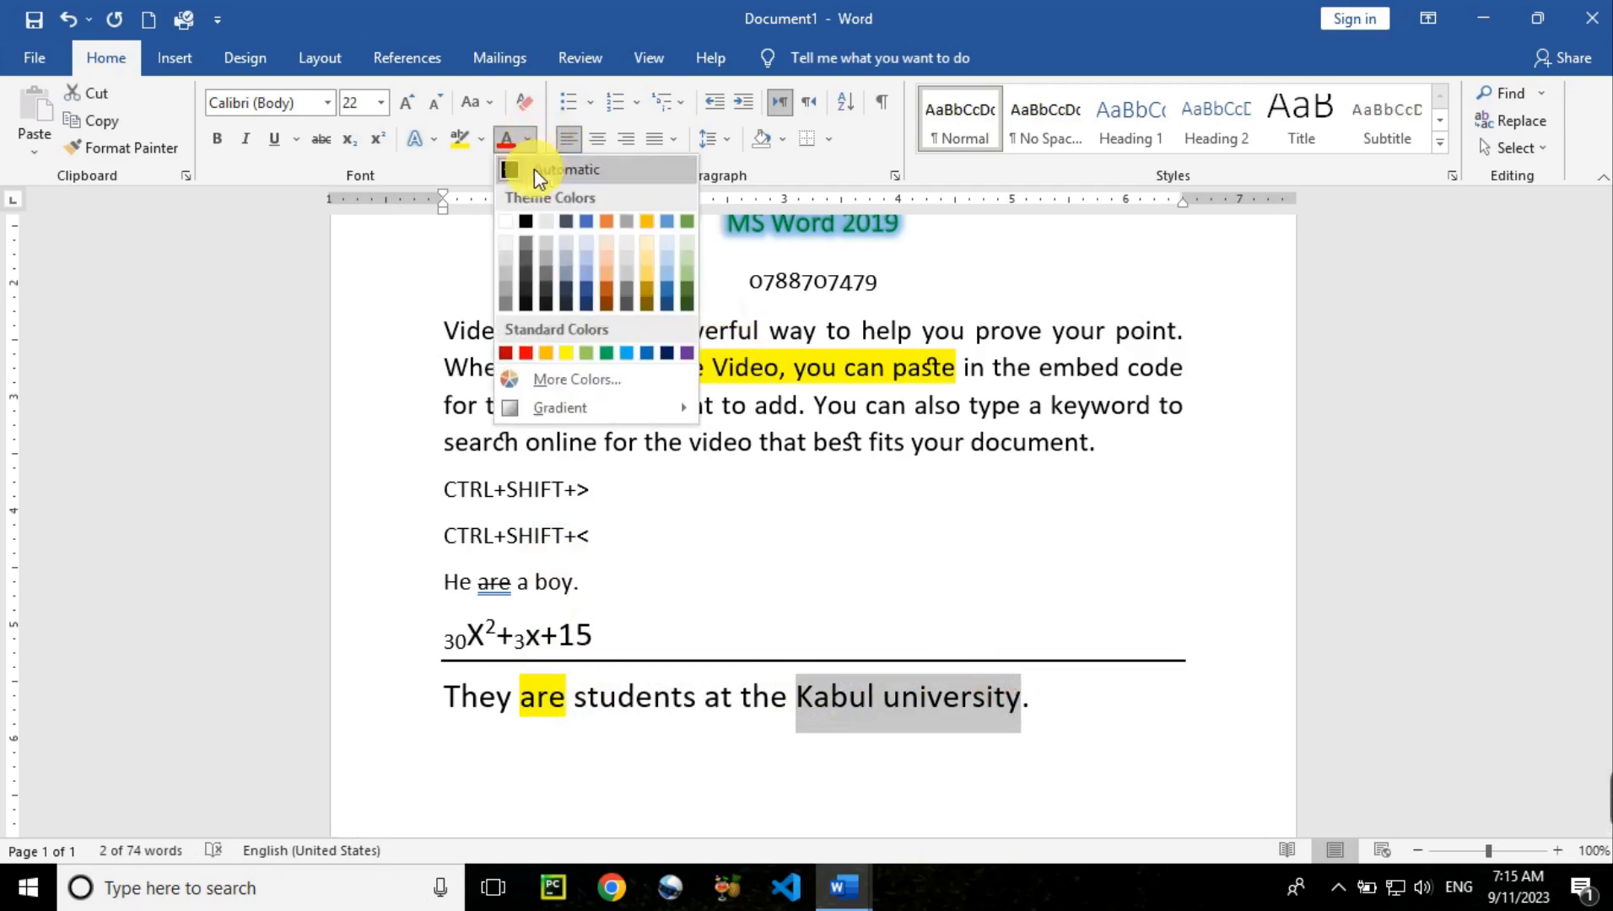
left_click(647, 352)
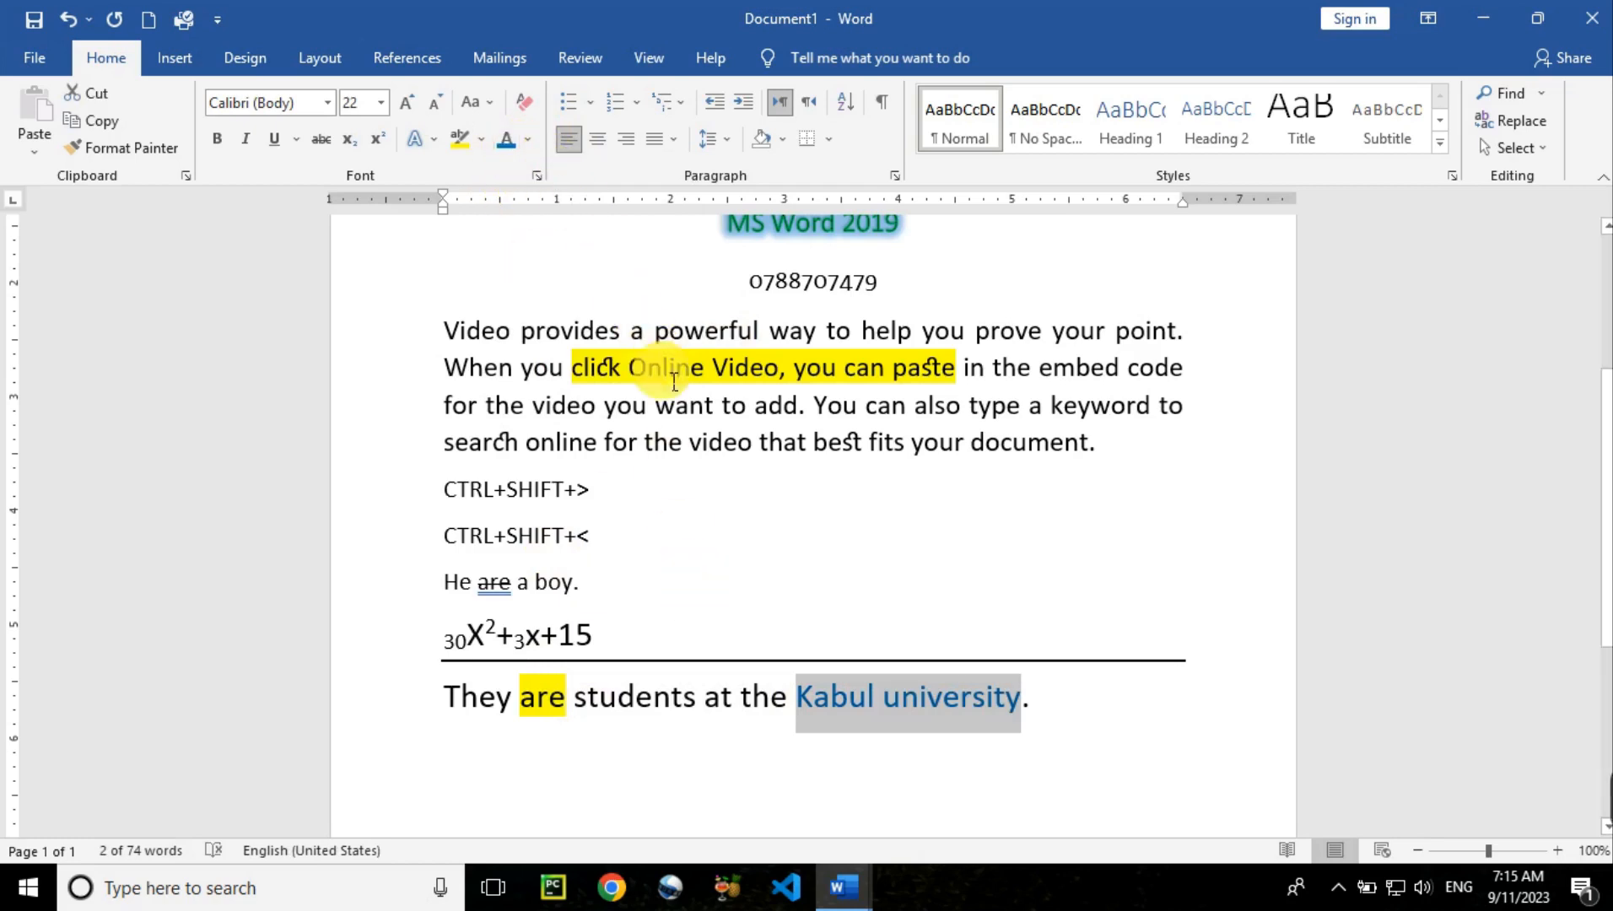
left_click(530, 140)
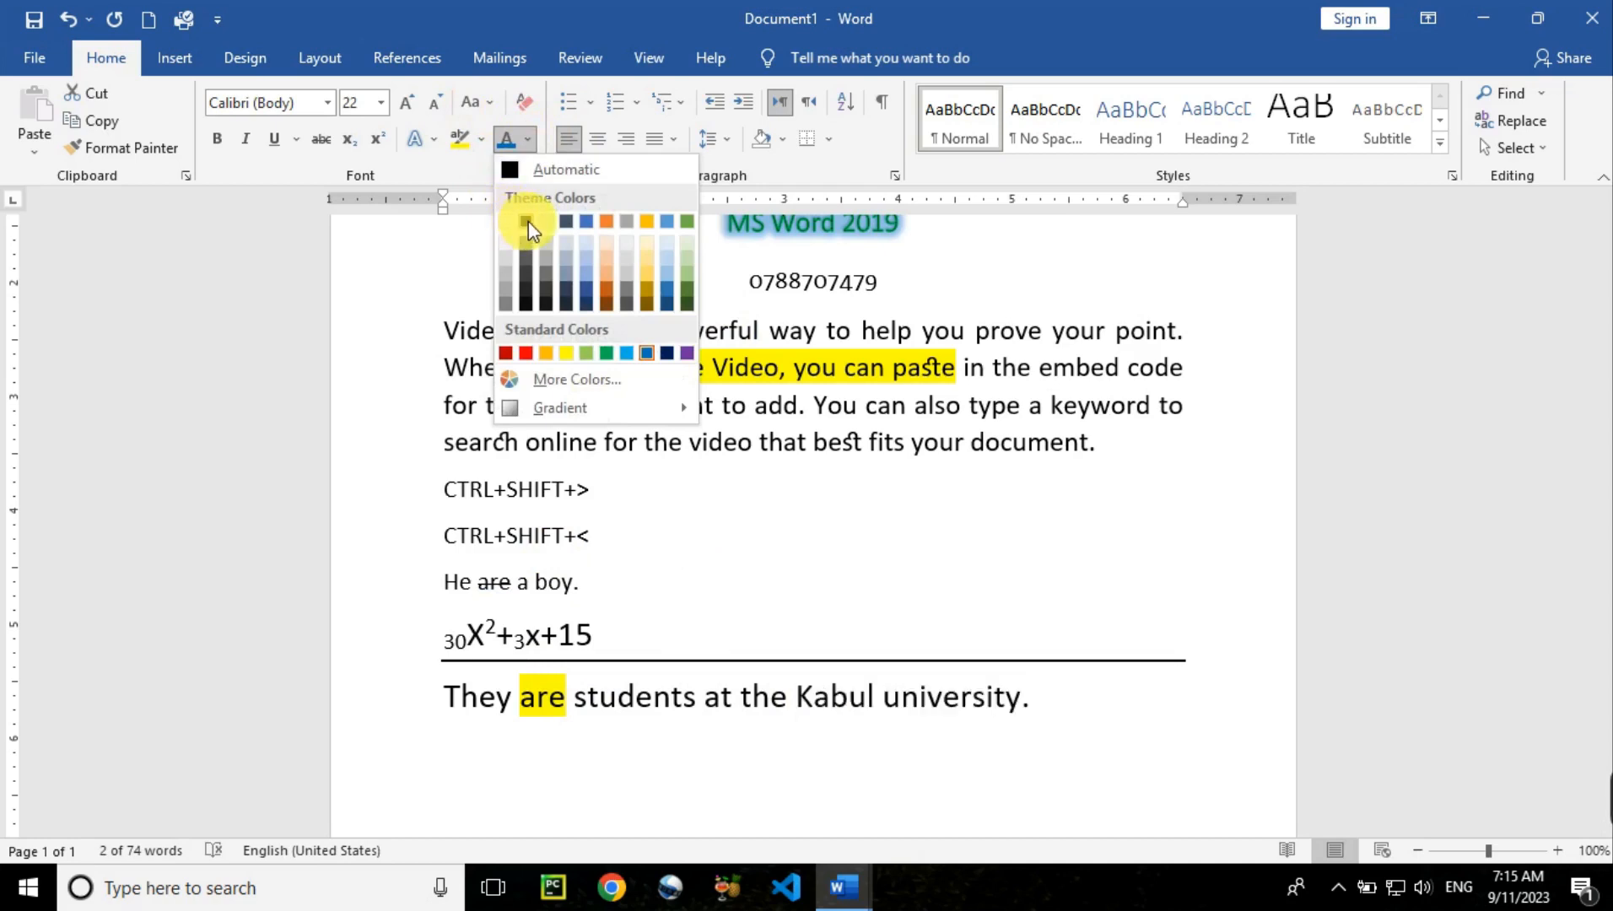
left_click(648, 353)
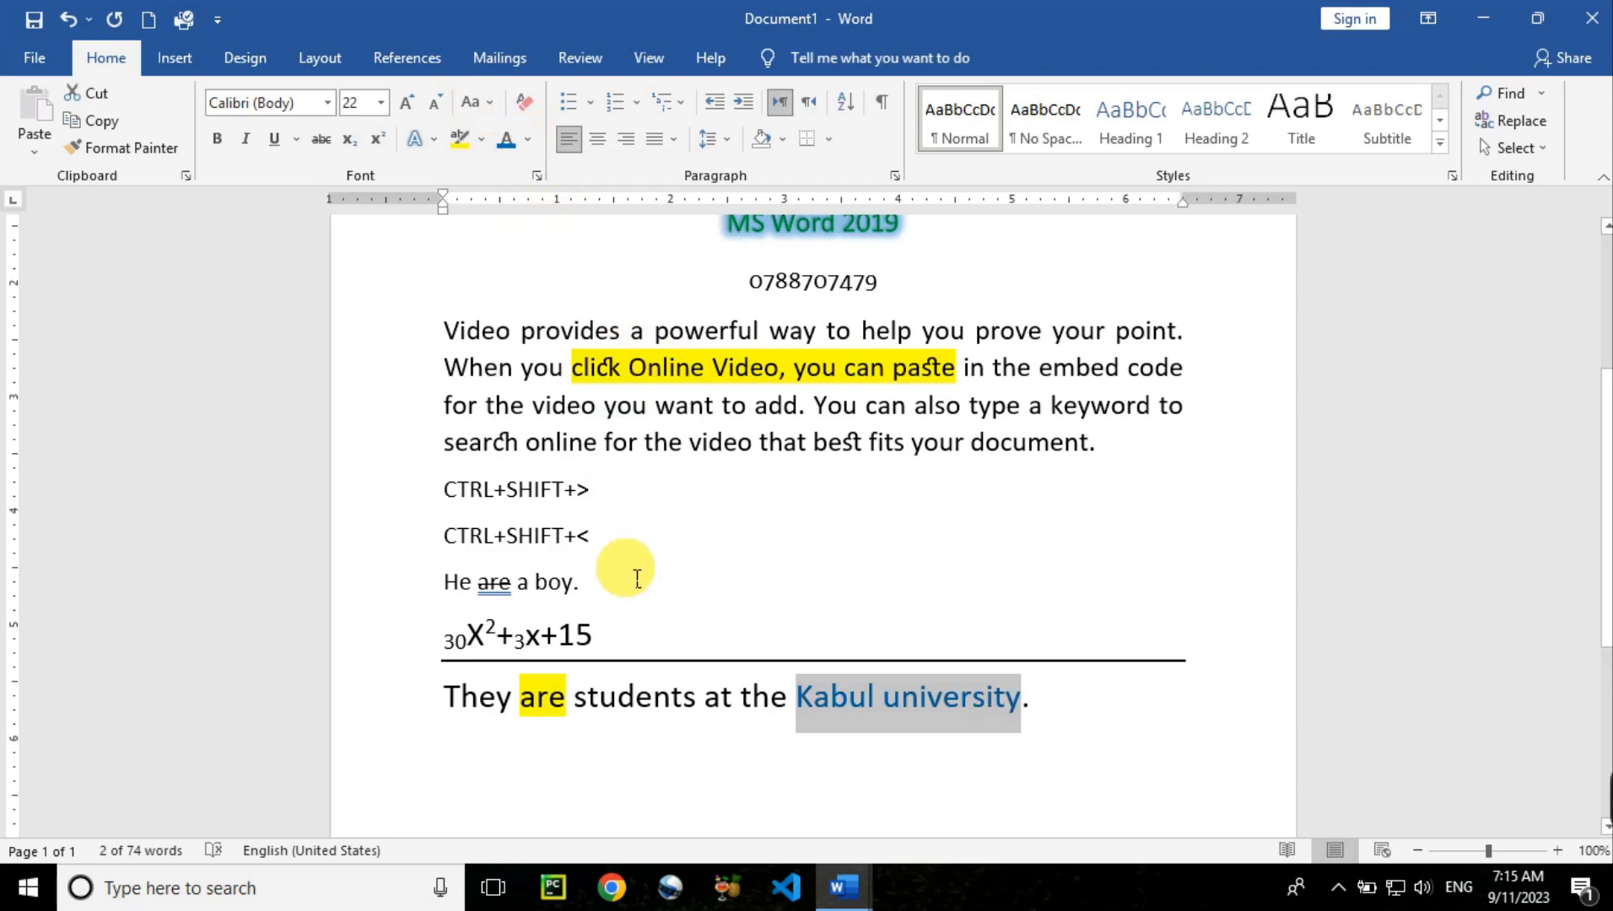
left_click(648, 694)
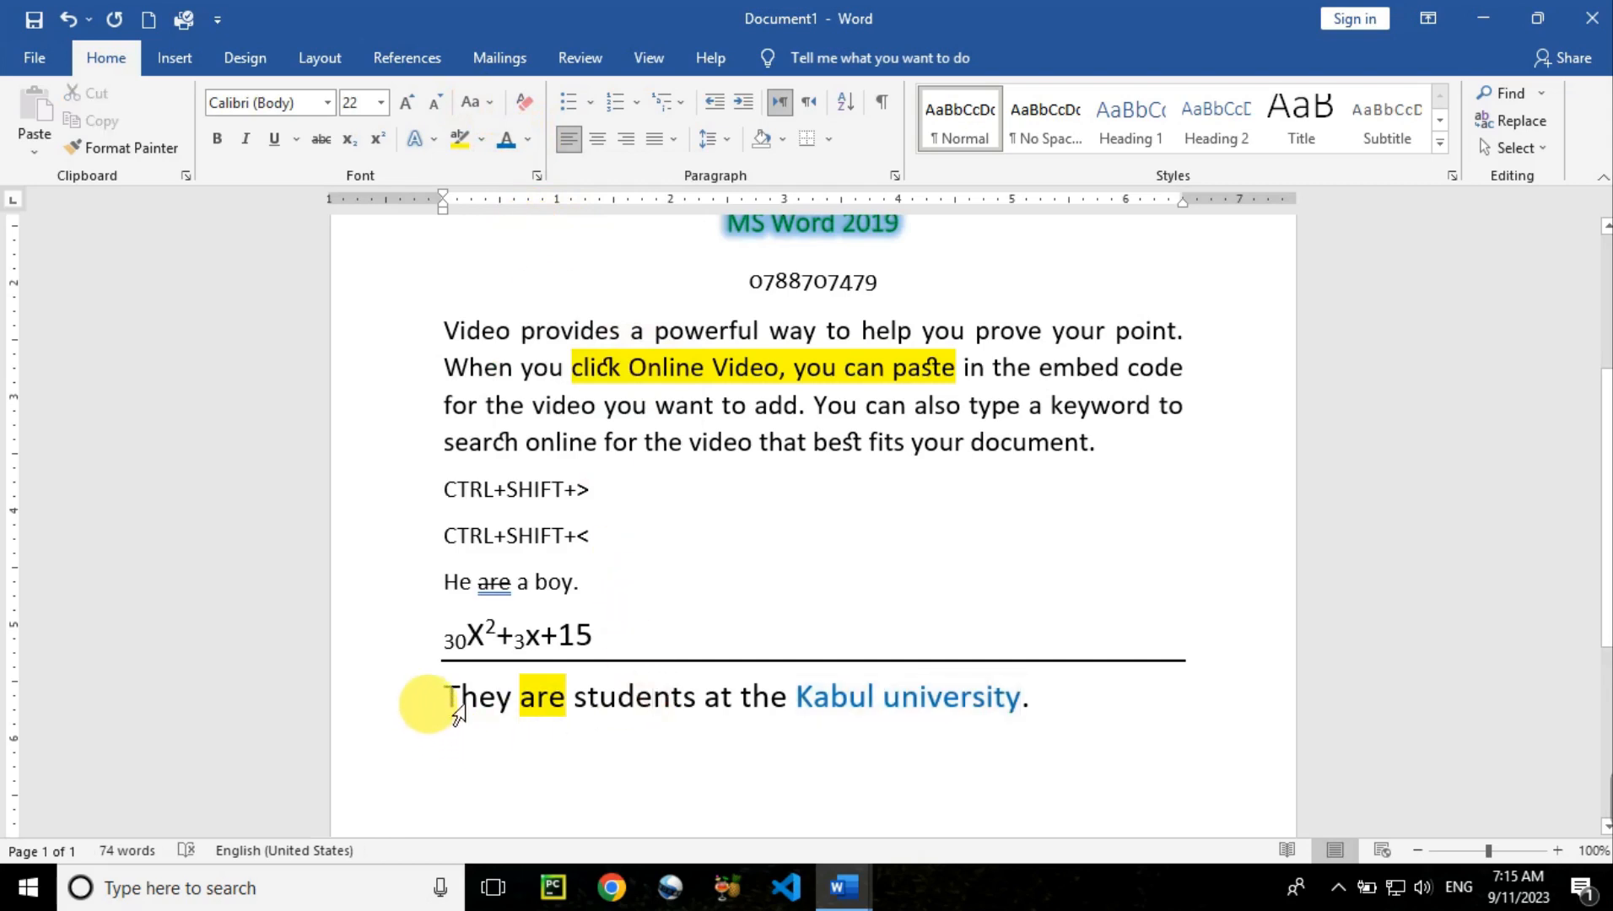
triple_click(649, 704)
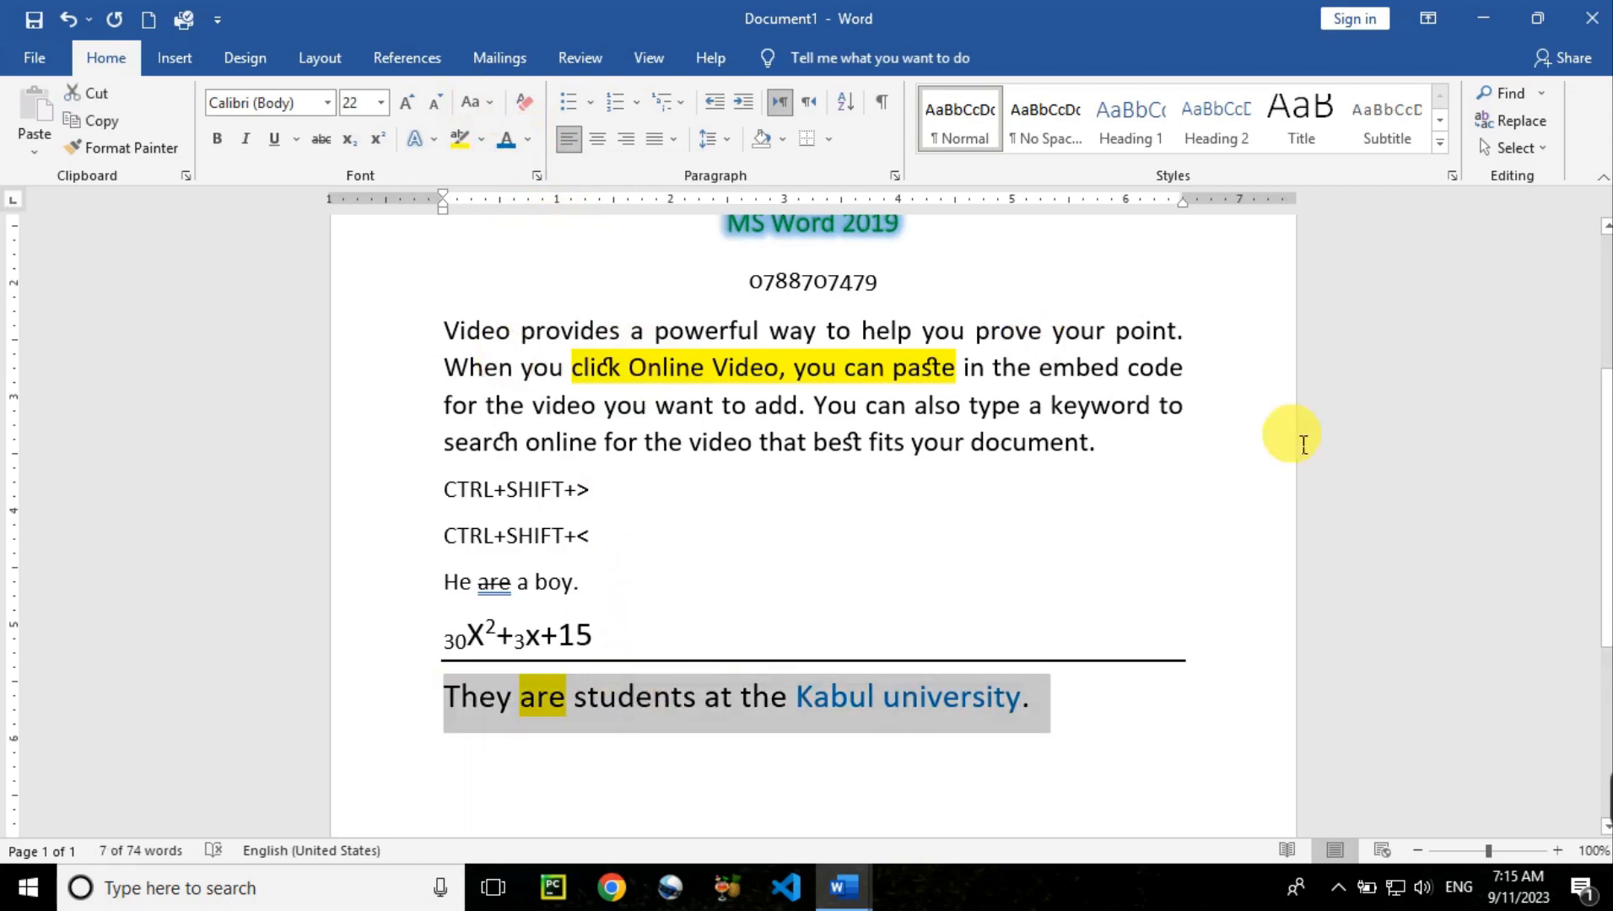
scroll(856, 456, "up", 5)
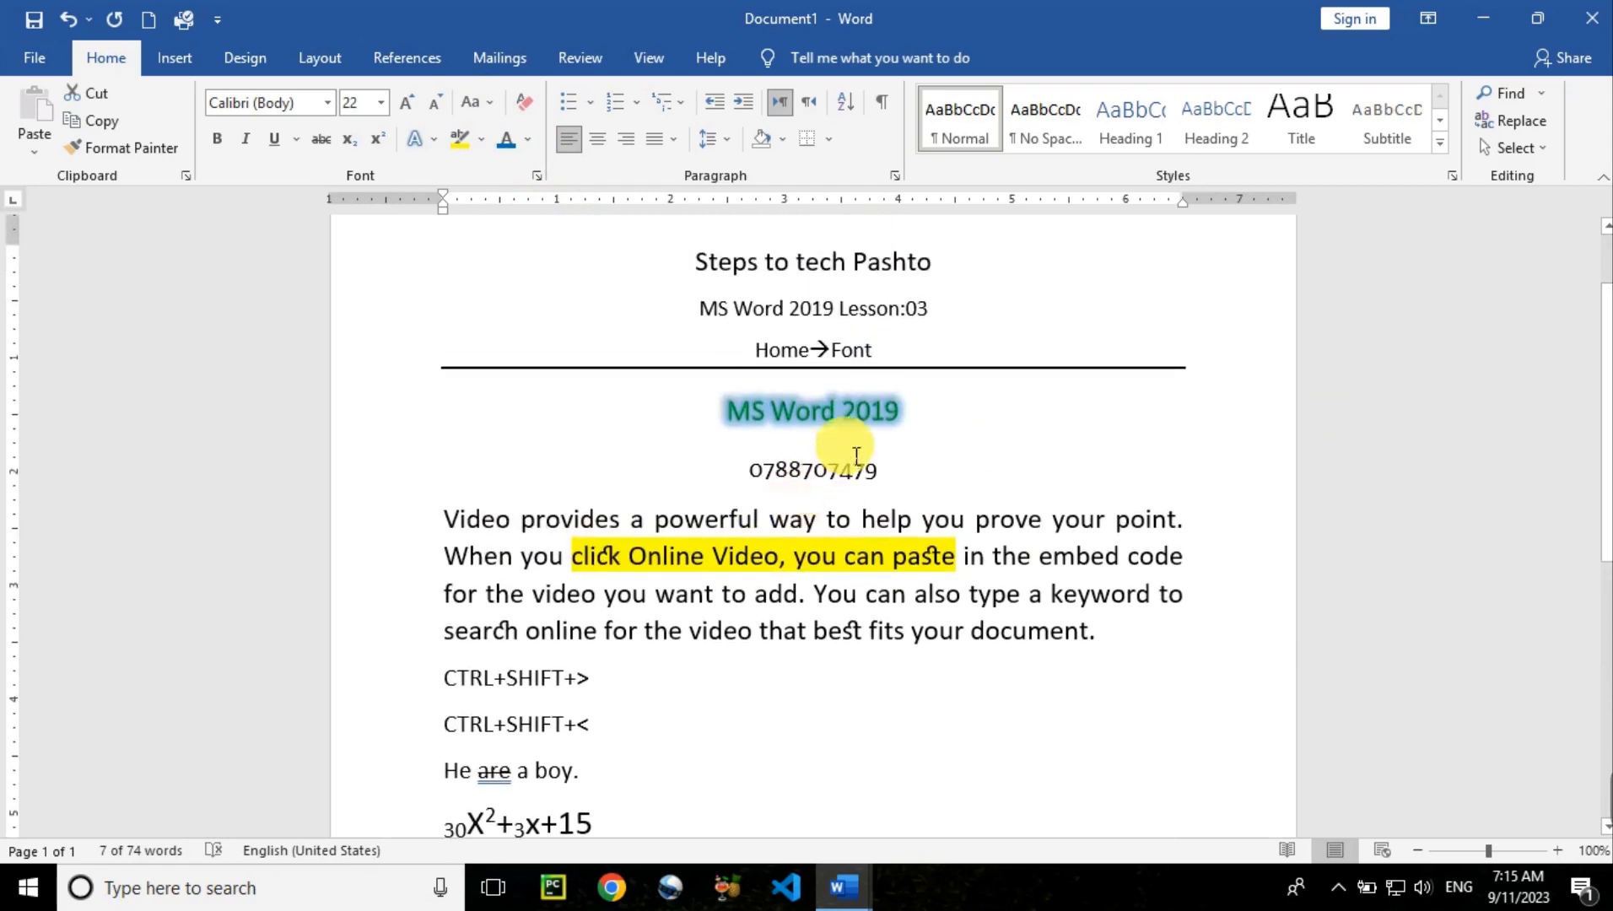
Grow the 'MS Word 2019' heading to 36 pt with Ctrl+Shift+>
left_click_drag(925, 432, 685, 425)
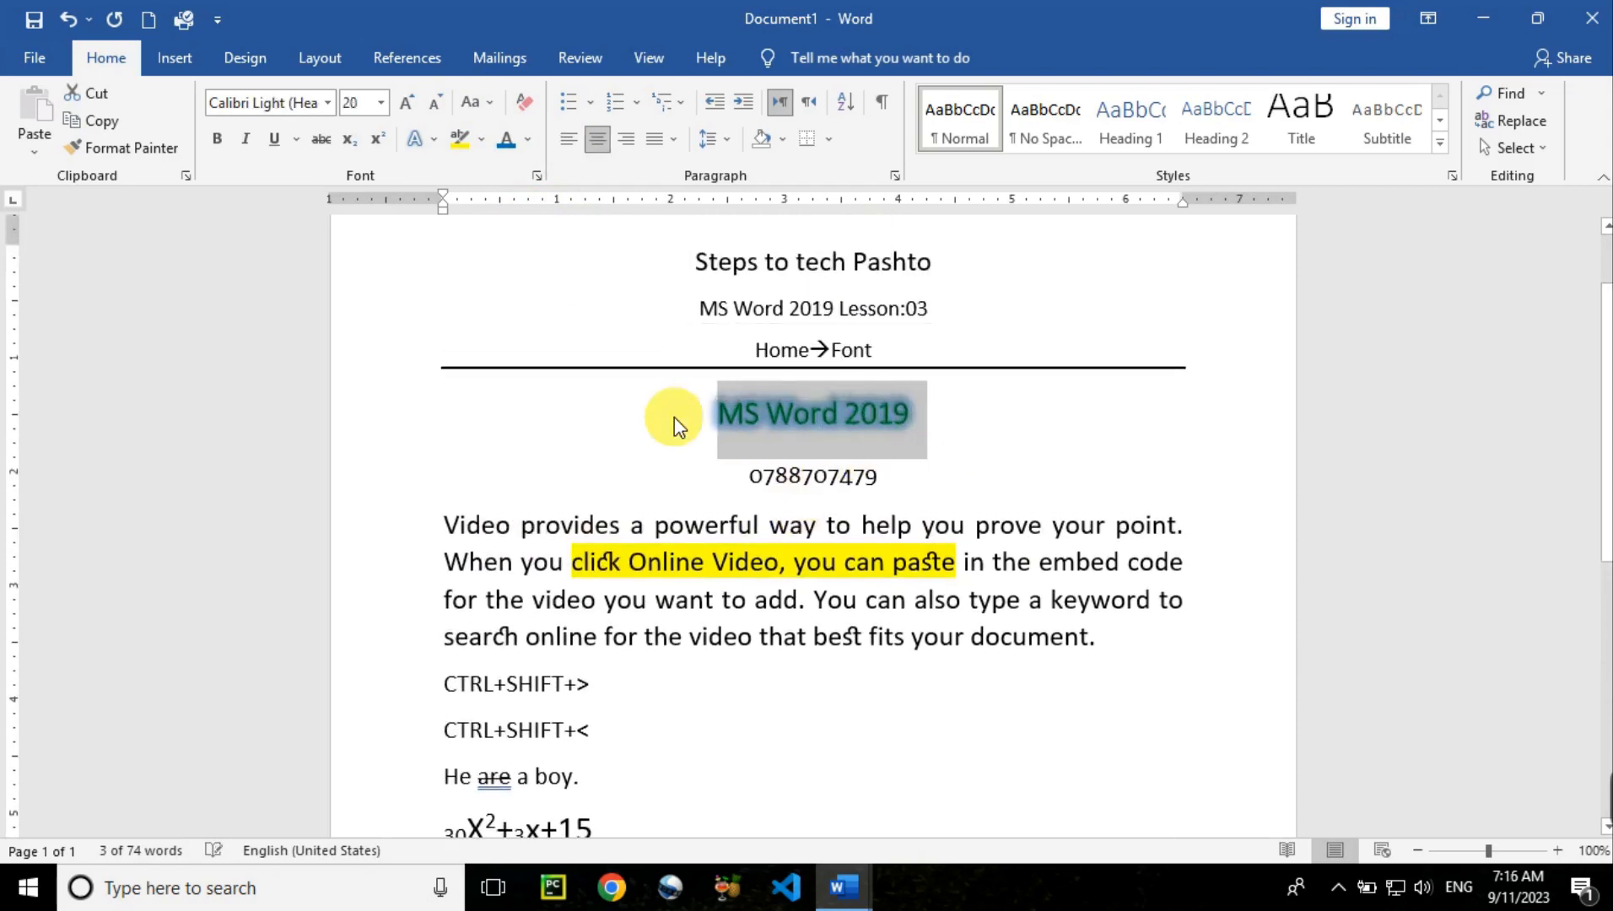
key("ctrl+shift+period")
key("ctrl+shift+period")
key("ctrl+shift+period")
key("ctrl+shift+period")
key("ctrl+shift+period")
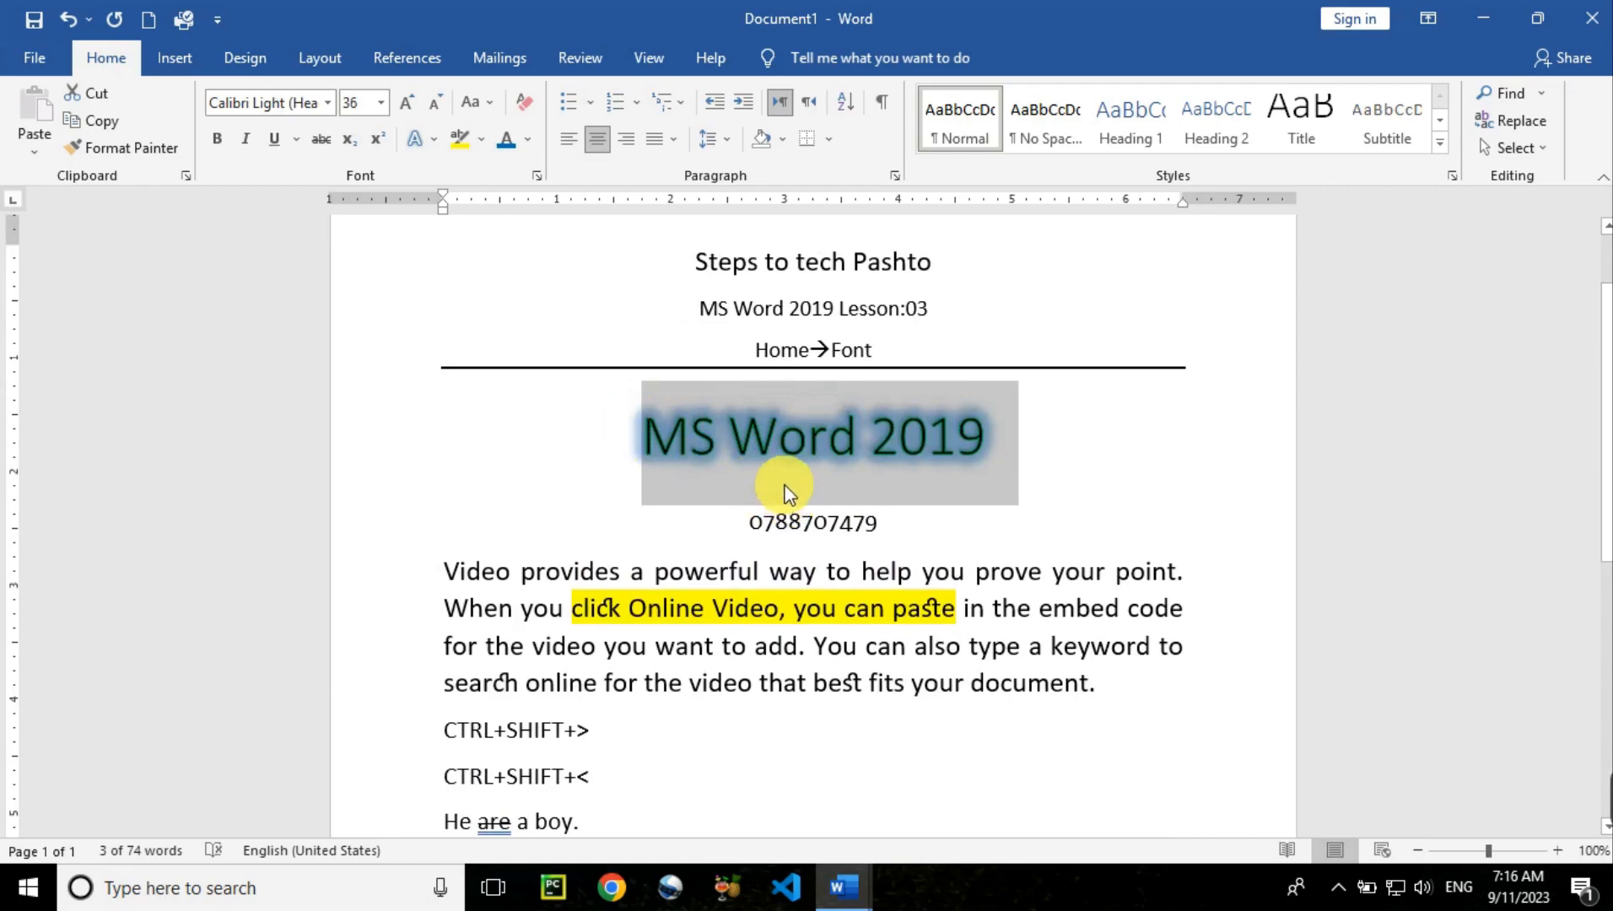
left_click(777, 460)
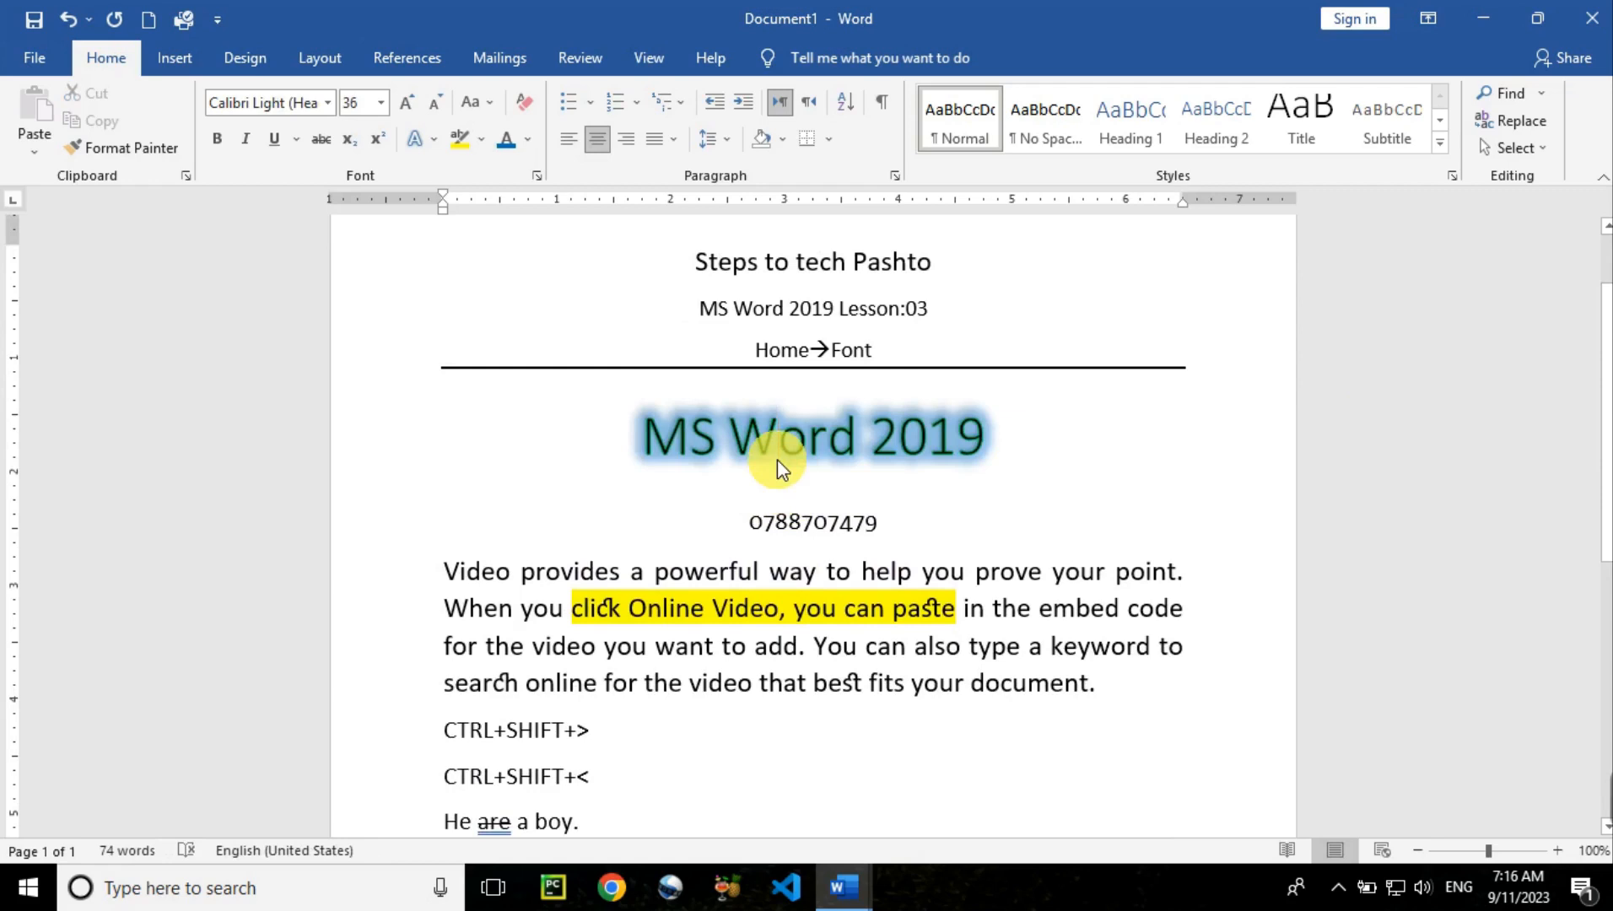
left_click_drag(643, 435, 977, 444)
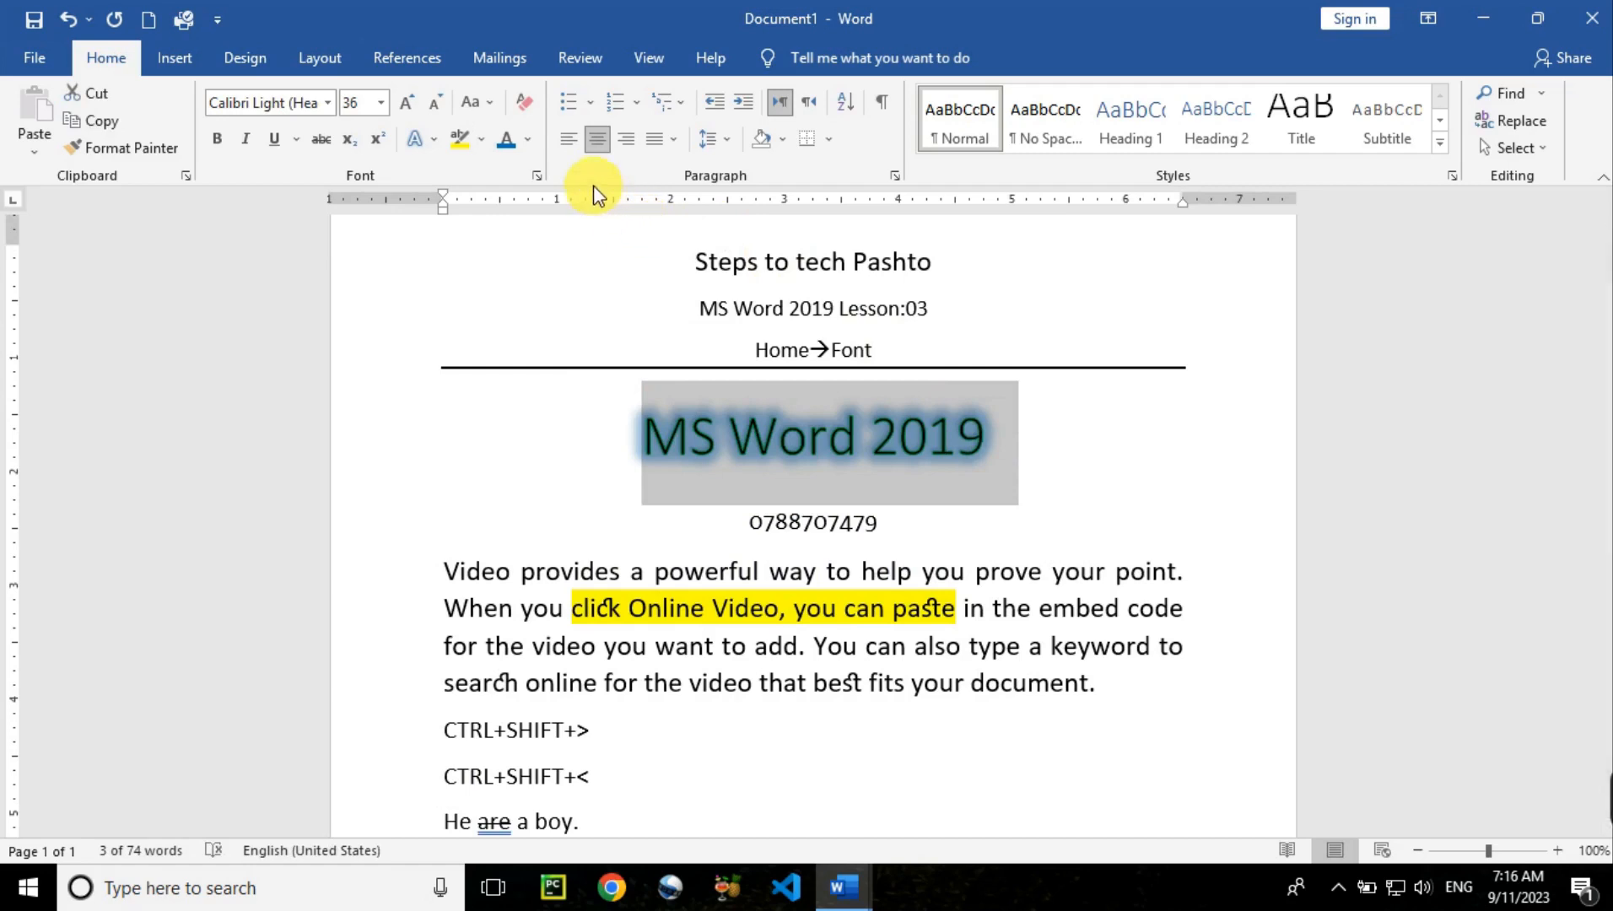
Clear all formatting from the 'MS Word 2019' heading, then from the entire document
left_click(532, 111)
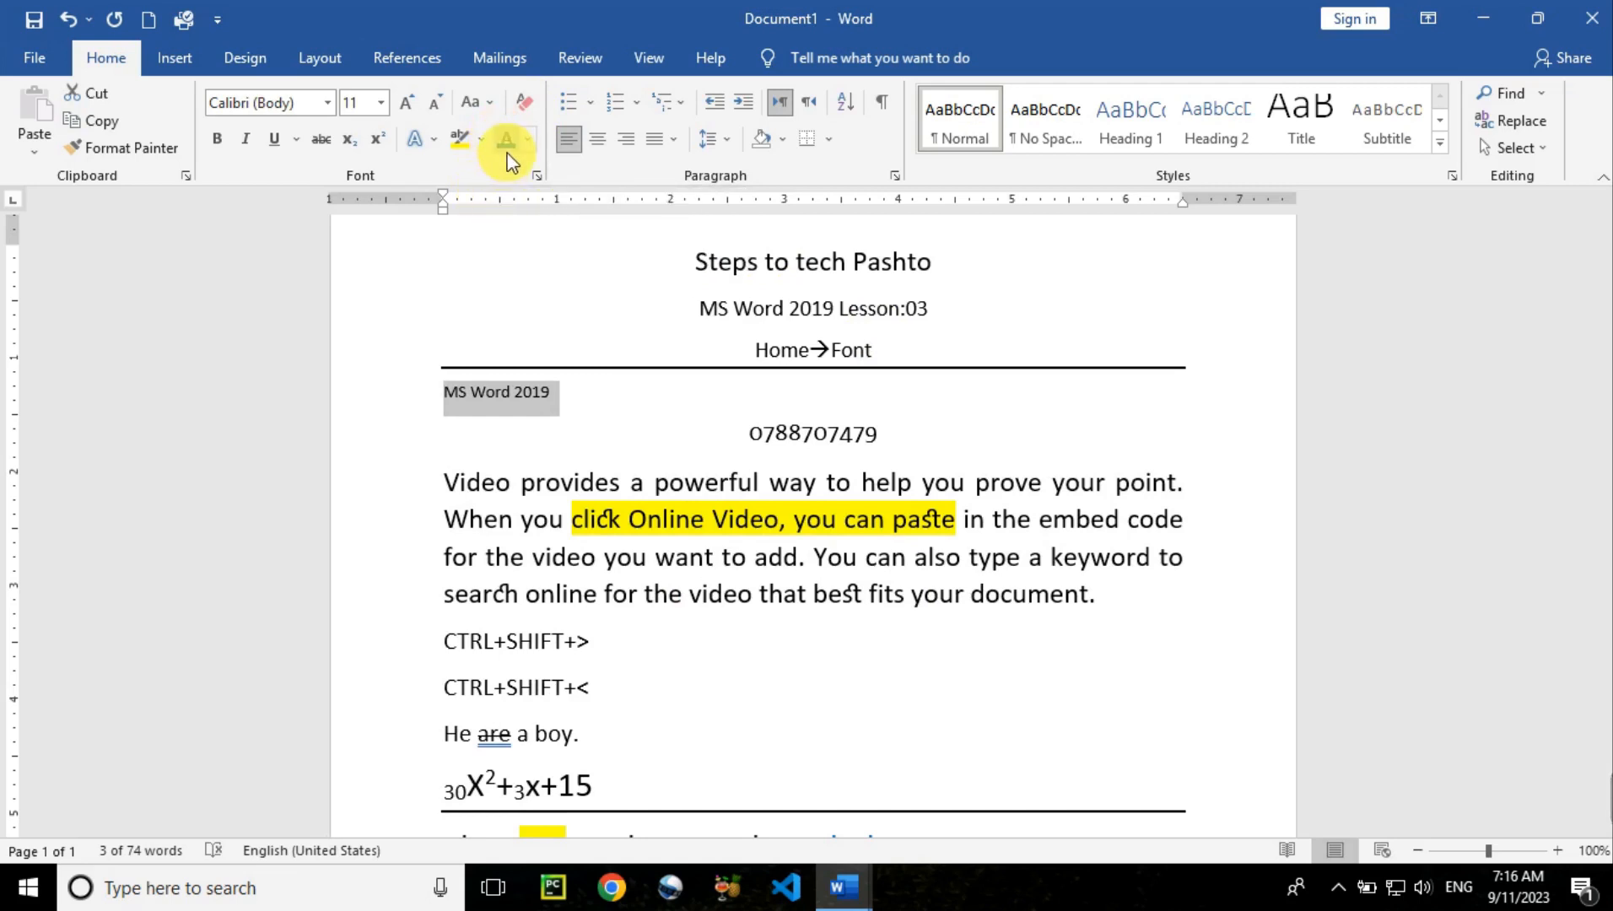
left_click(450, 470)
key("ctrl+a")
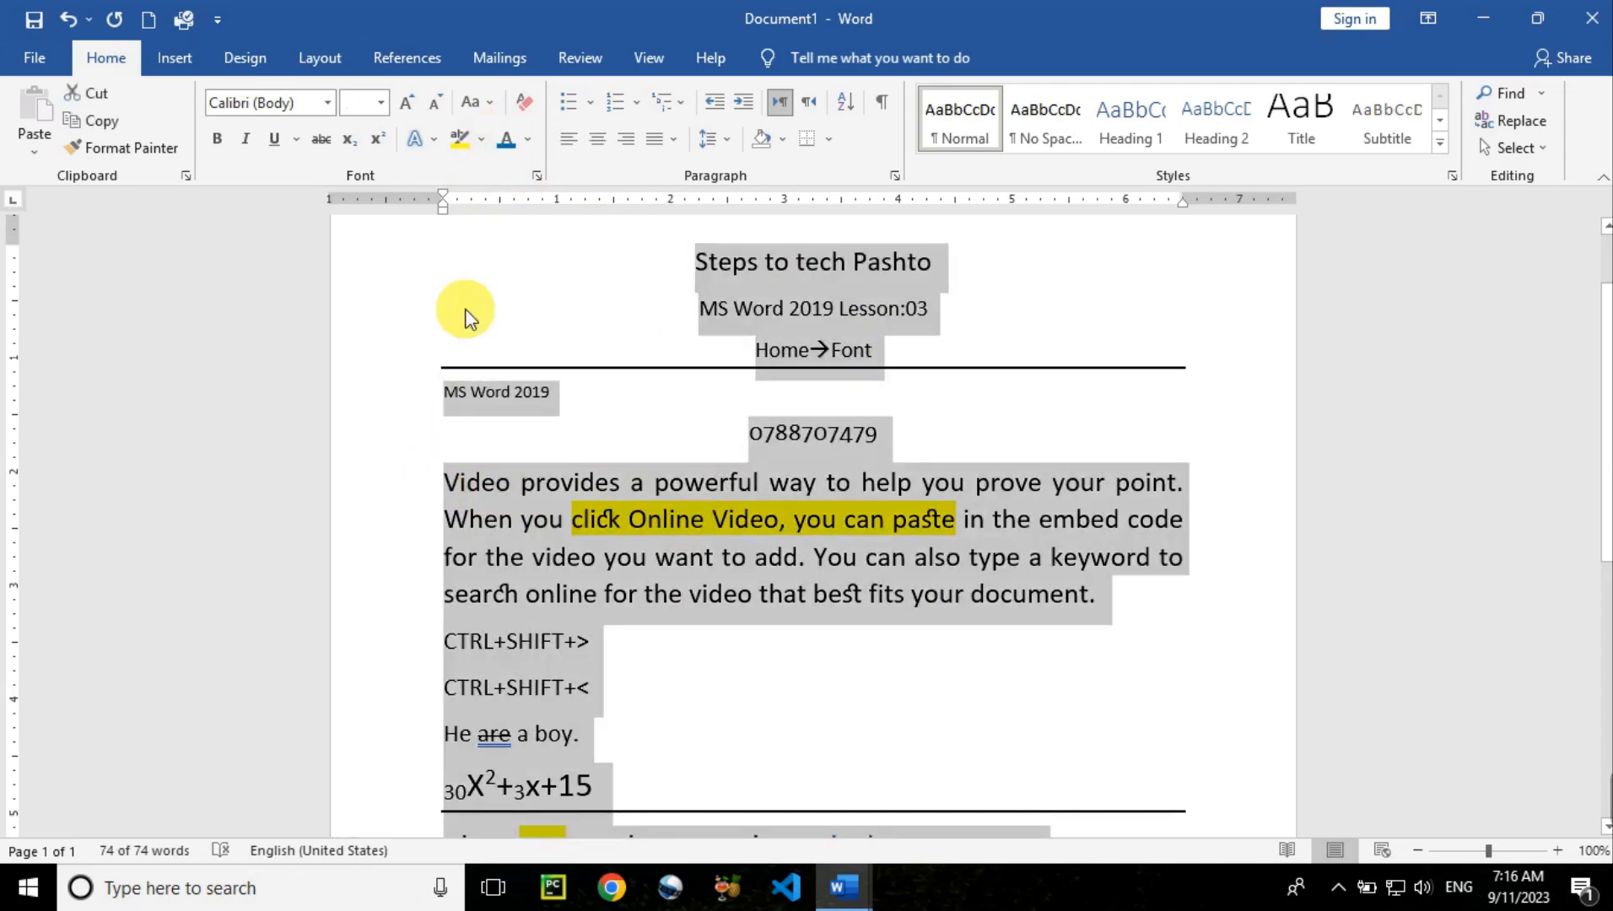
left_click(520, 113)
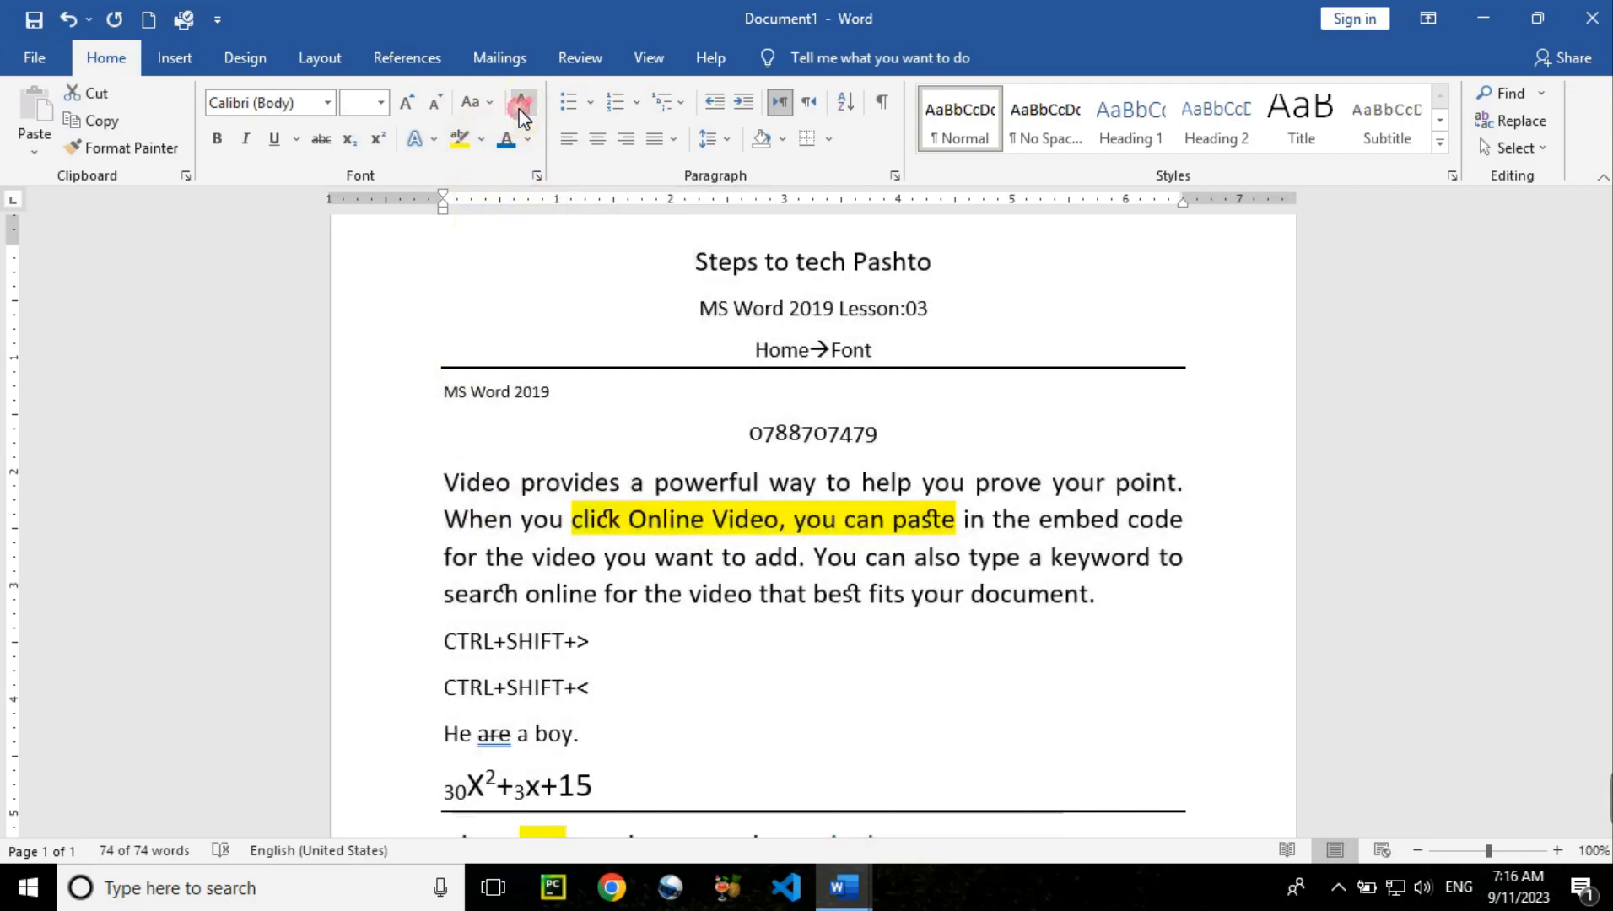